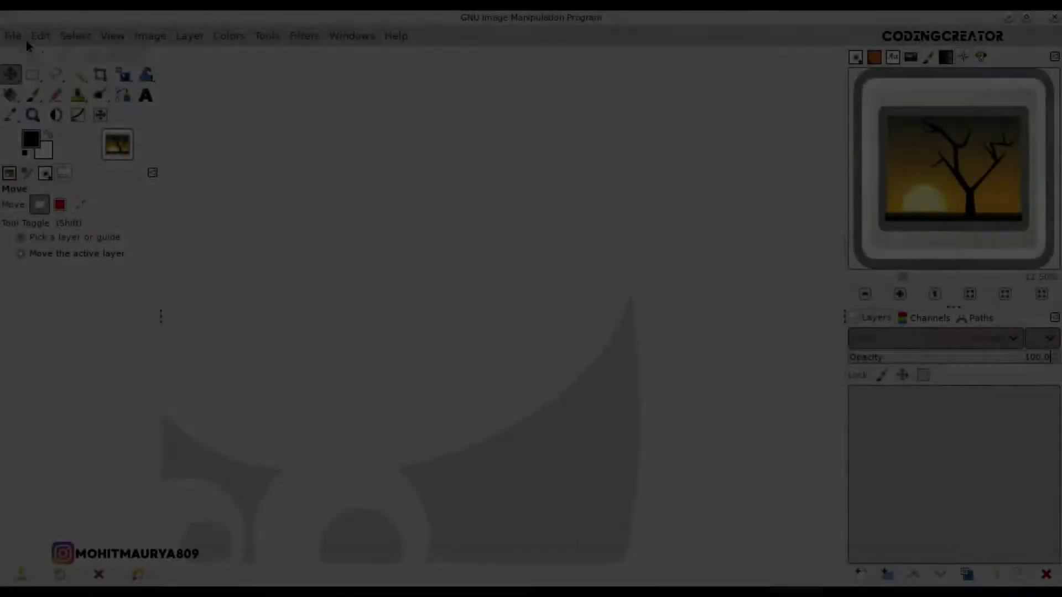
# Create a new 2880 × 1620 px, 300 ppi image filled with transparency.
pyautogui.click(17, 36)
pyautogui.click(30, 61)
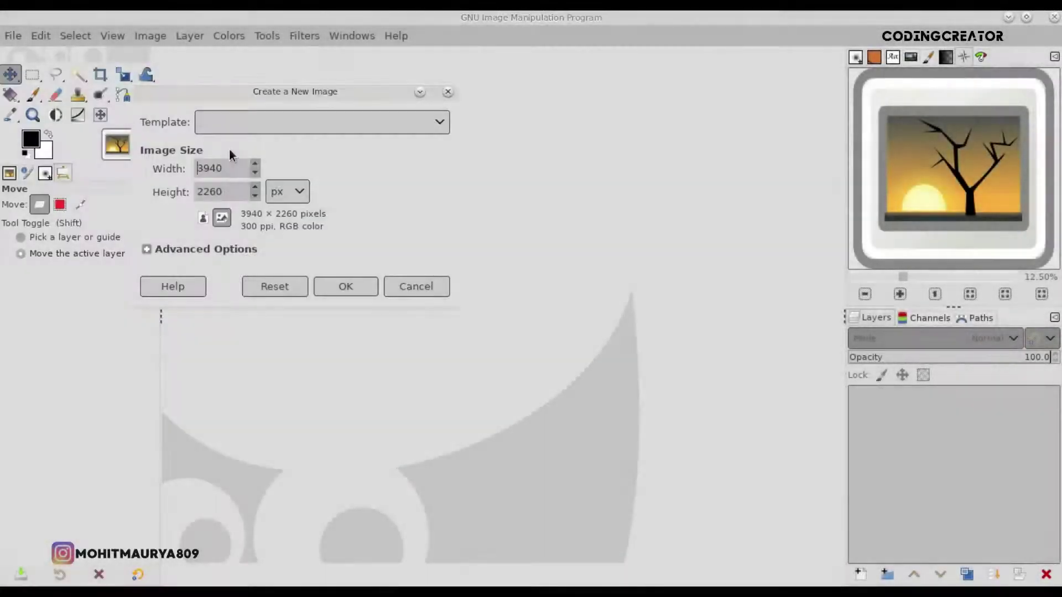
pyautogui.write('2880')
pyautogui.press('Tab')
pyautogui.write('1620')
pyautogui.click(147, 249)
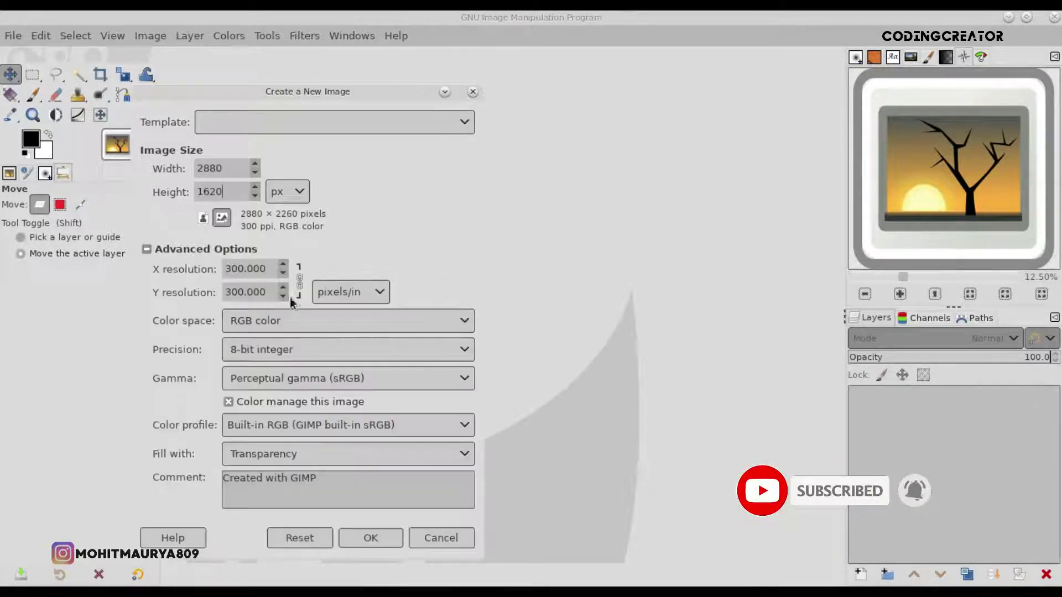
pyautogui.click(371, 538)
pyautogui.scroll(-1, 477, 364)
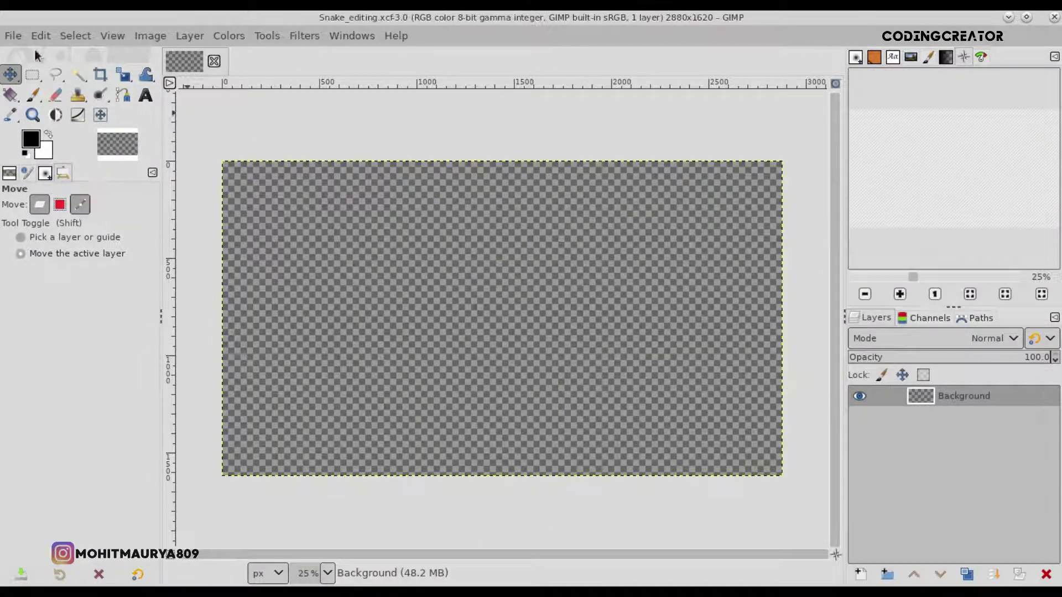
# Open fog_72_by_lumibear_d2g63uc.jpg as a new layer.
pyautogui.click(14, 35)
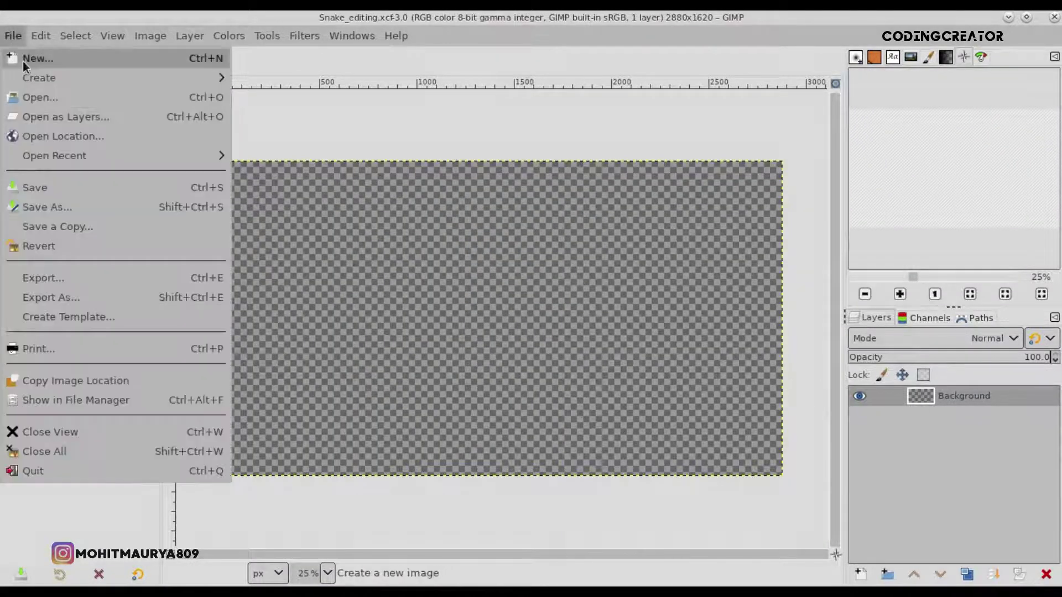
pyautogui.click(45, 113)
pyautogui.click(219, 148)
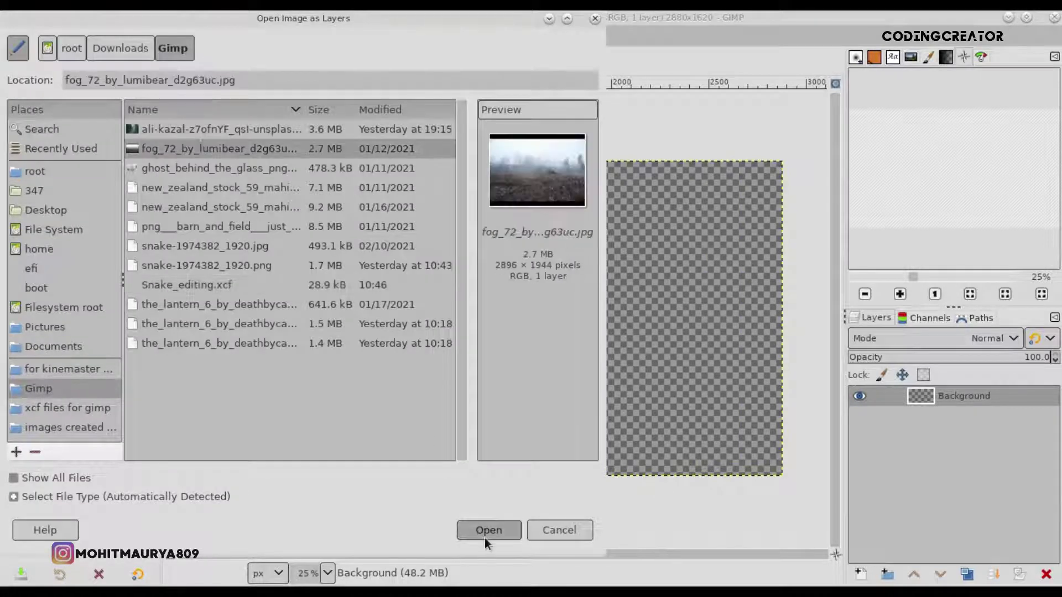
pyautogui.click(484, 538)
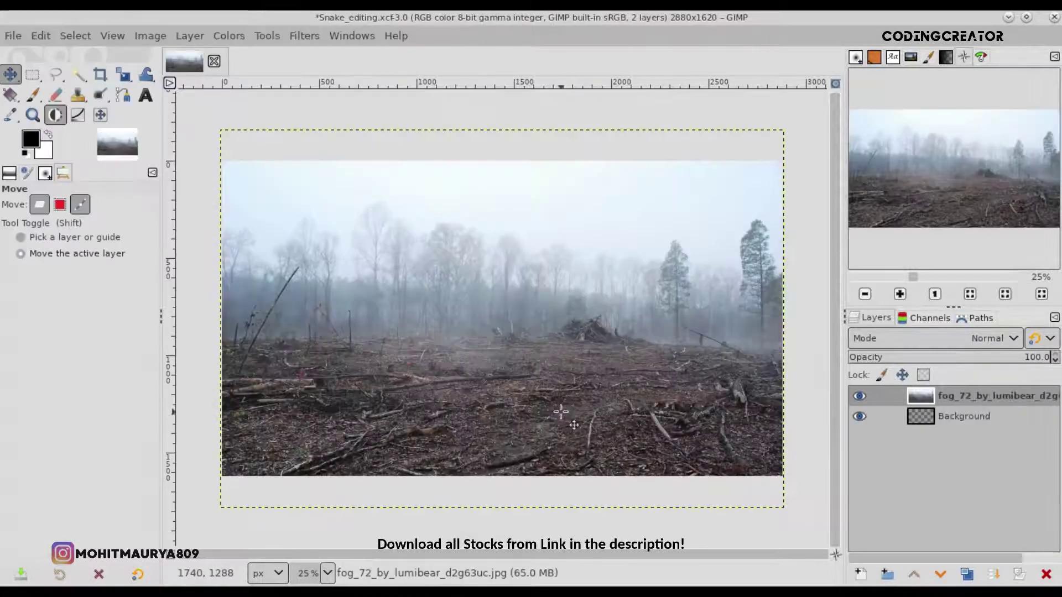
pyautogui.scroll(-1, 560, 412)
# Scale the fog layer to about 2888 × 1939 px to span the canvas width.
pyautogui.click(124, 77)
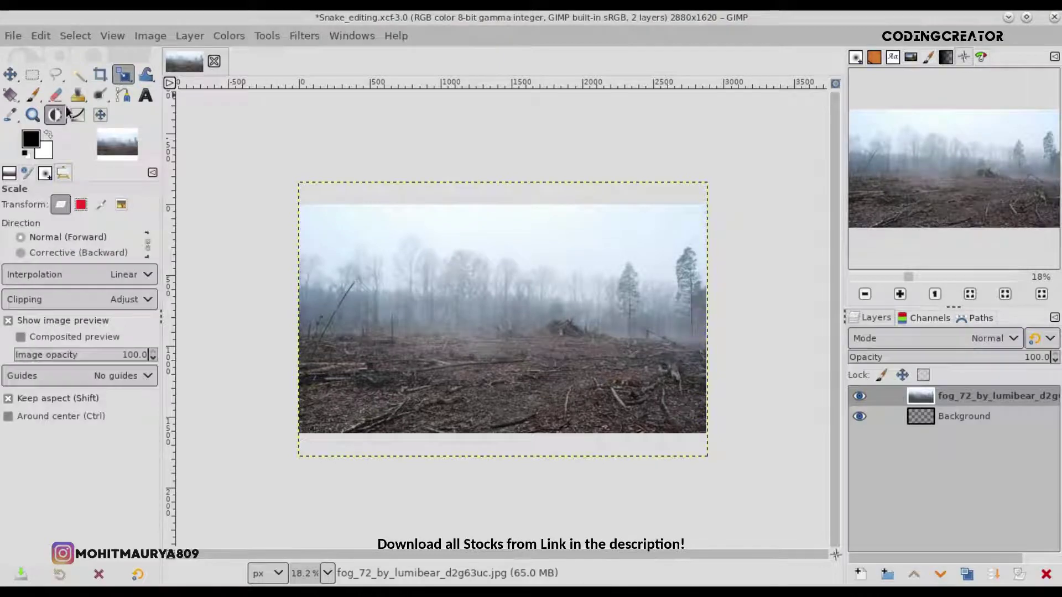
pyautogui.click(514, 272)
pyautogui.moveTo(514, 273); pyautogui.dragTo(384, 400)
pyautogui.moveTo(482, 352); pyautogui.dragTo(472, 344)
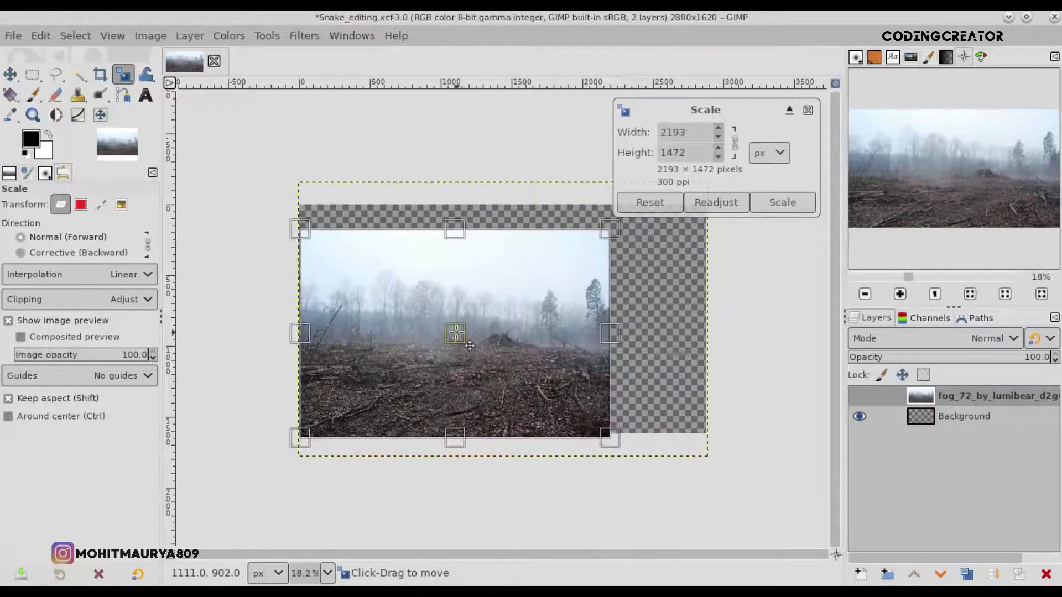
pyautogui.moveTo(606, 275); pyautogui.dragTo(702, 215)
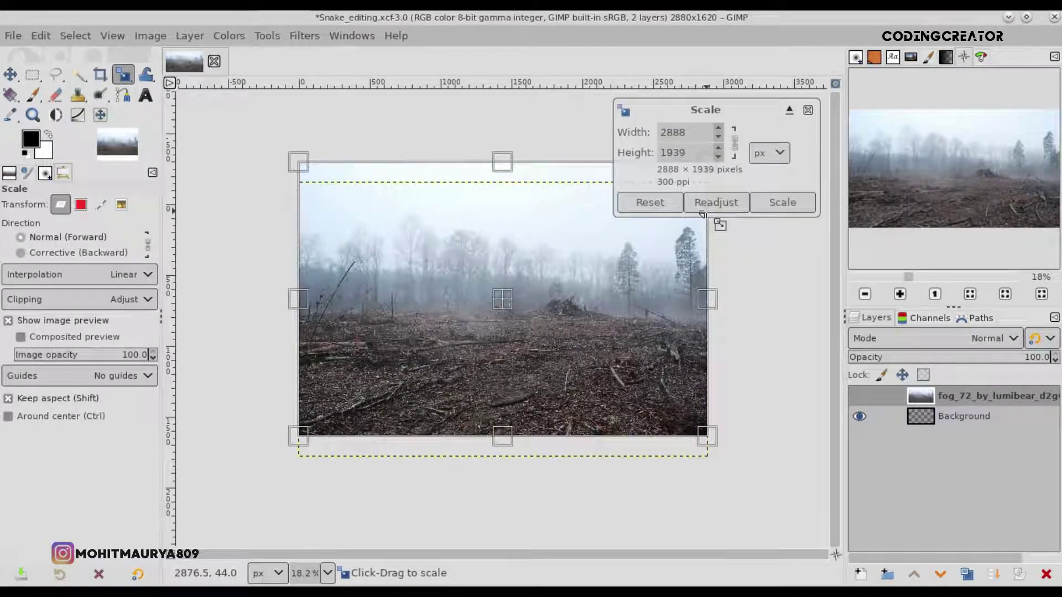
pyautogui.press('Return')
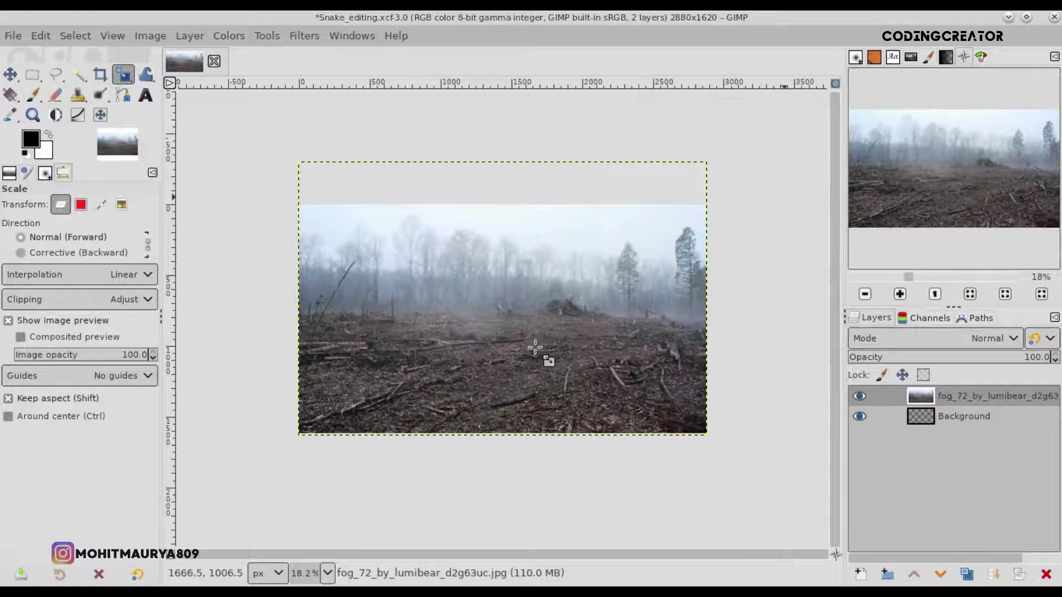
pyautogui.scroll(1, 535, 347)
# Turn on snapping and align the fog layer with the image edges.
pyautogui.click(112, 36)
pyautogui.click(141, 488)
pyautogui.click(13, 74)
pyautogui.moveTo(470, 306); pyautogui.dragTo(469, 383)
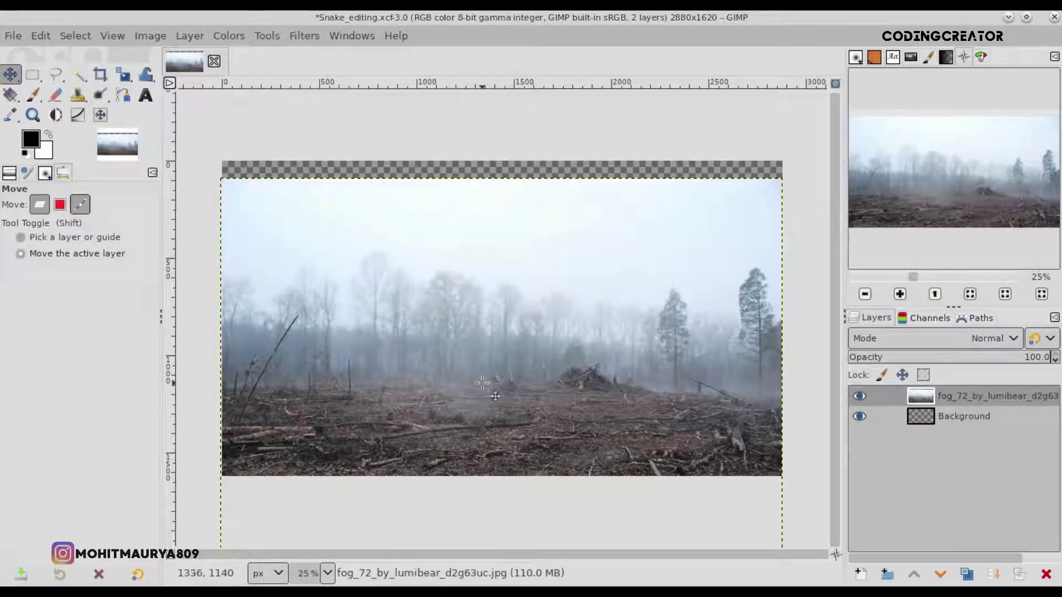
pyautogui.moveTo(493, 382); pyautogui.dragTo(493, 365)
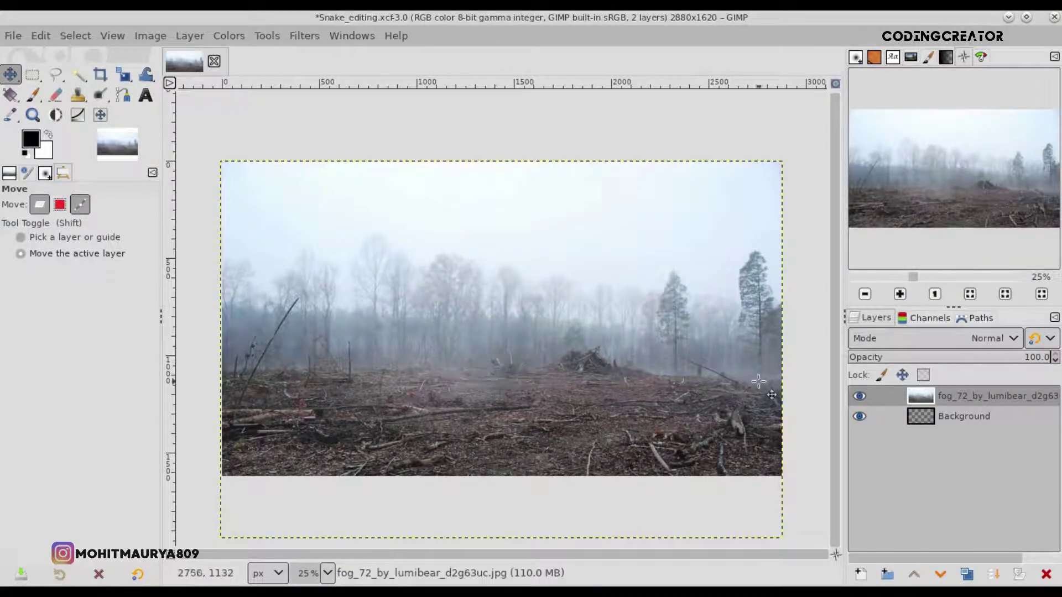
# Duplicate the fog layer and move the hidden copy to the bottom of the stack.
pyautogui.click(967, 575)
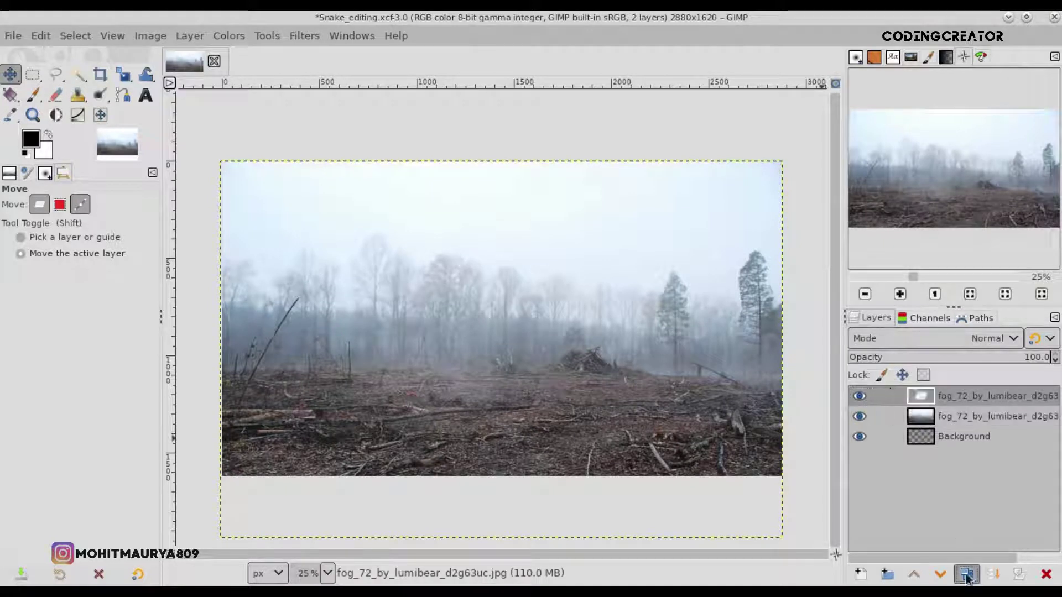
pyautogui.click(930, 416)
pyautogui.moveTo(931, 416); pyautogui.dragTo(931, 457)
pyautogui.click(930, 394)
# Rectangle-select the ground strip of the fog photo.
pyautogui.click(32, 74)
pyautogui.moveTo(215, 339); pyautogui.dragTo(817, 596)
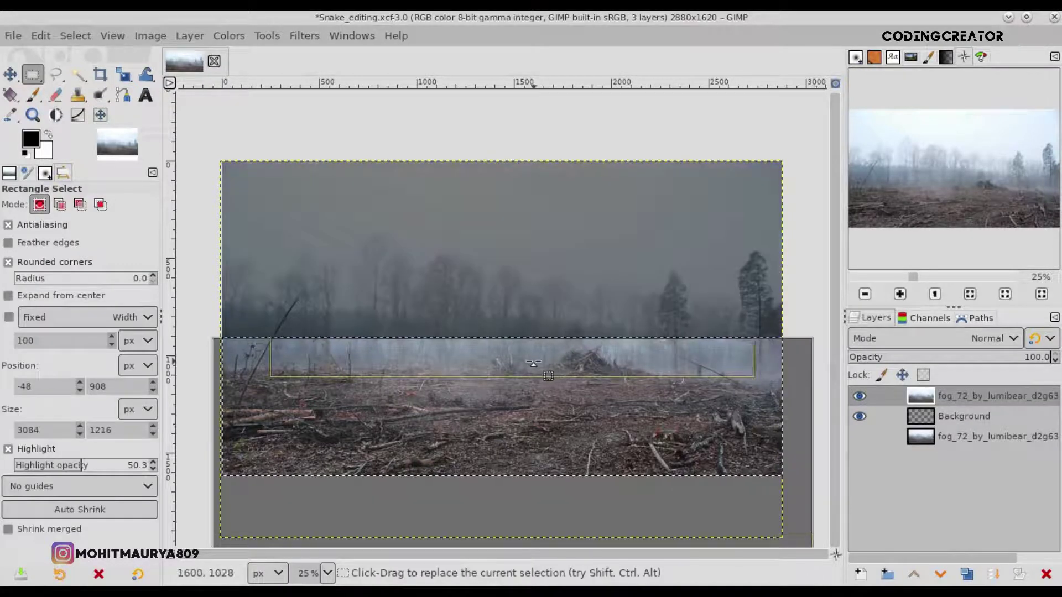
pyautogui.moveTo(535, 365); pyautogui.dragTo(535, 360)
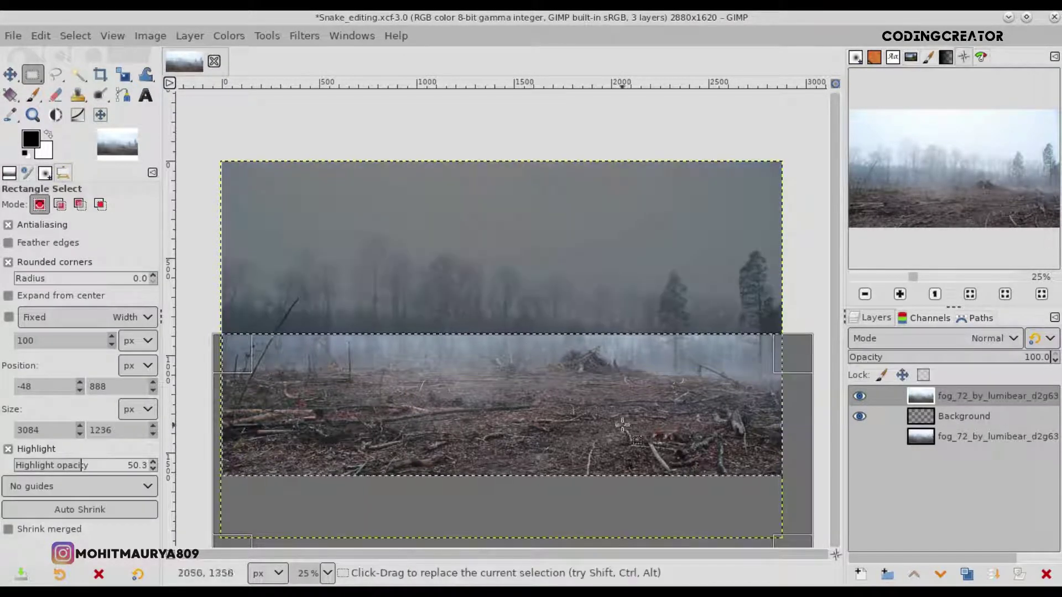
pyautogui.click(528, 470)
# Invert the selection, clear the sky to transparency, and deselect.
pyautogui.click(77, 36)
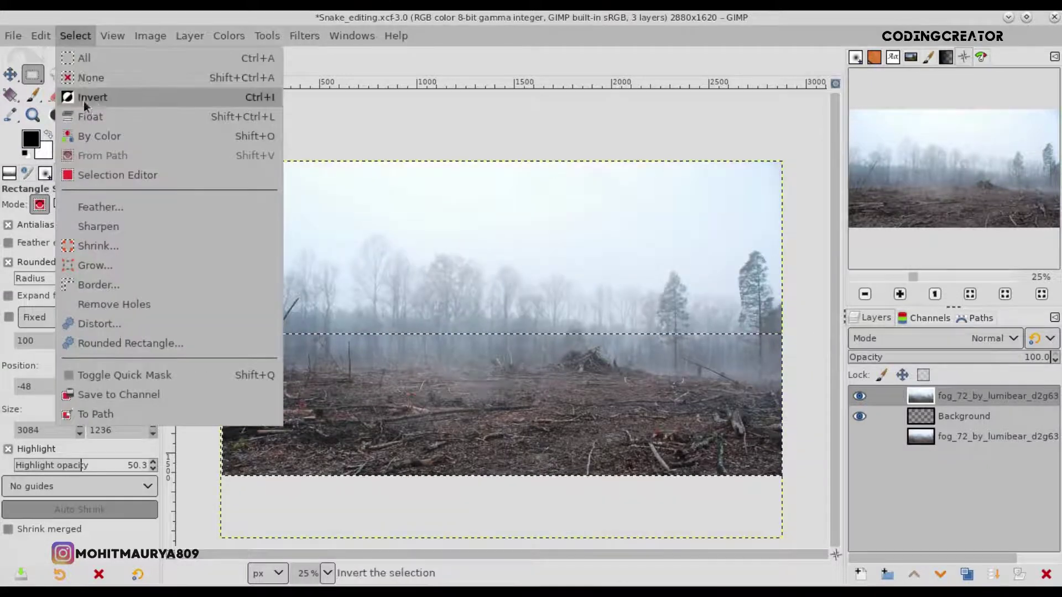
pyautogui.click(91, 98)
pyautogui.click(40, 35)
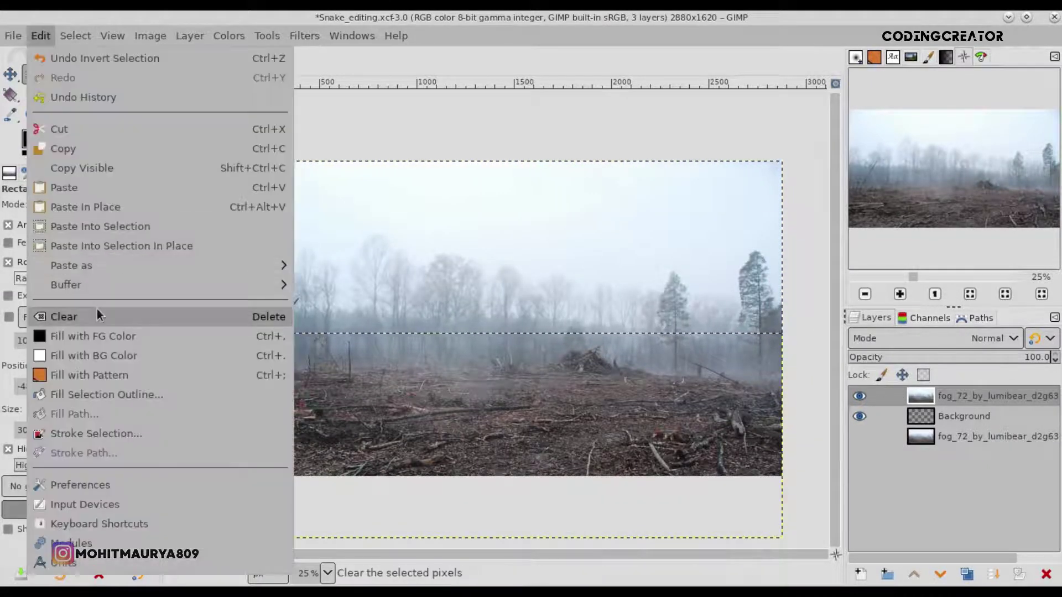
pyautogui.click(98, 309)
pyautogui.click(75, 35)
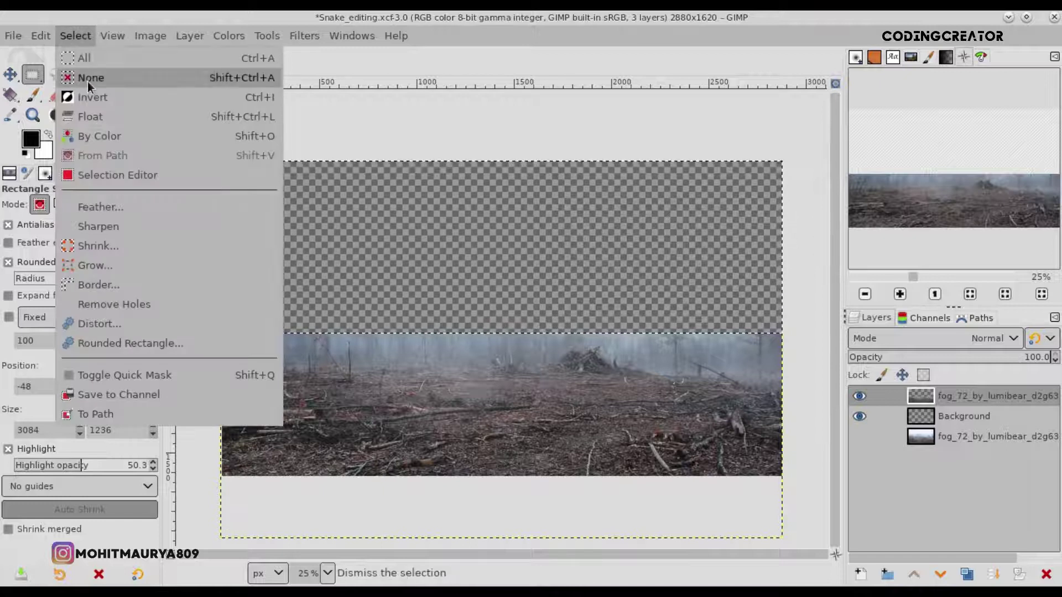
pyautogui.click(88, 78)
# Move the fog ground strip upward and save the composite.
pyautogui.press('m')
pyautogui.click(189, 35)
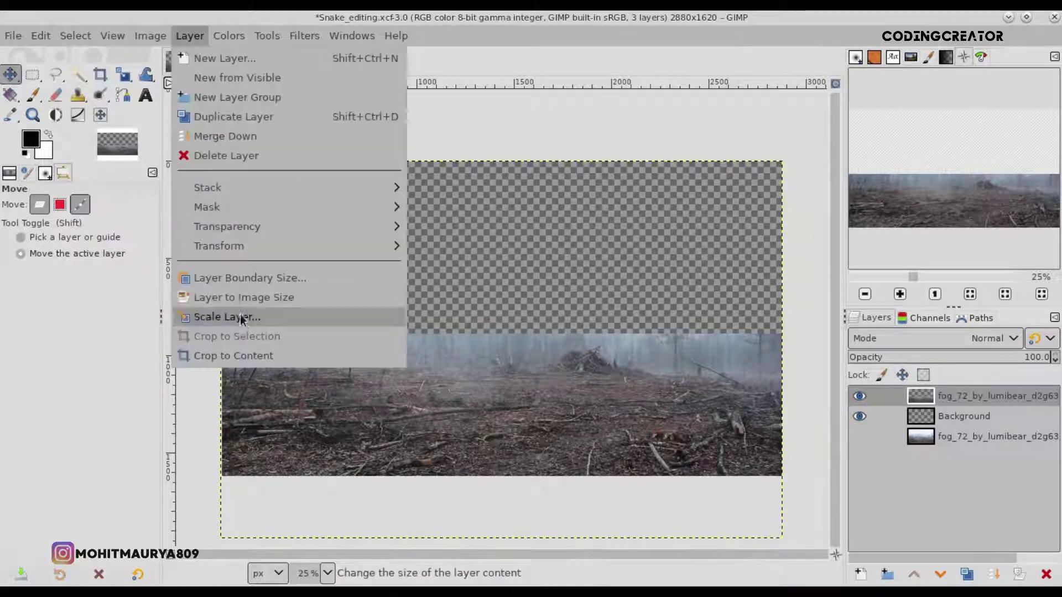
pyautogui.click(248, 359)
pyautogui.click(625, 357)
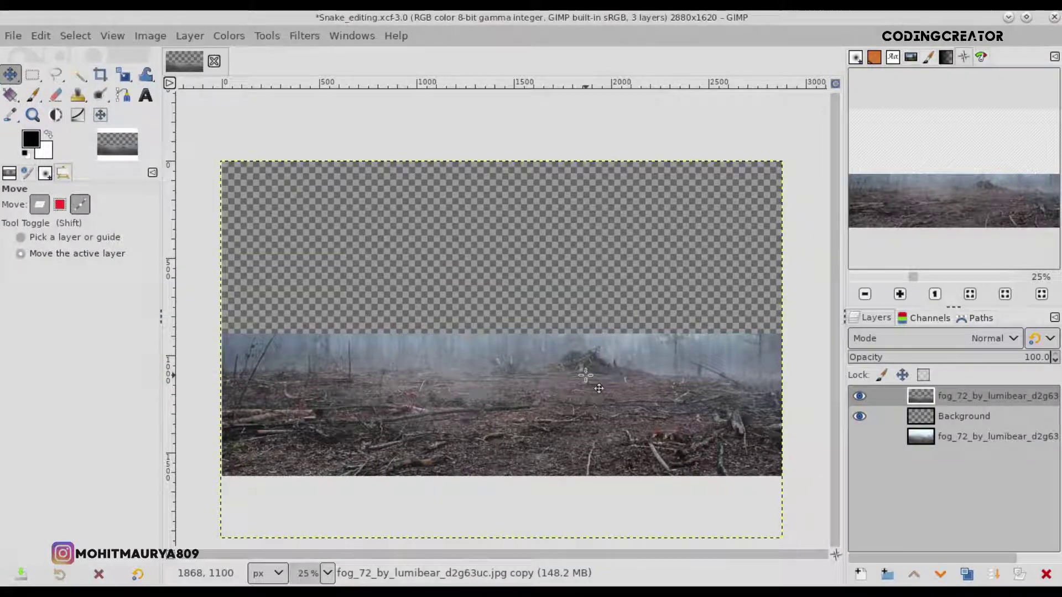
pyautogui.moveTo(585, 392); pyautogui.dragTo(584, 373)
pyautogui.hotkey('ctrl', 's')
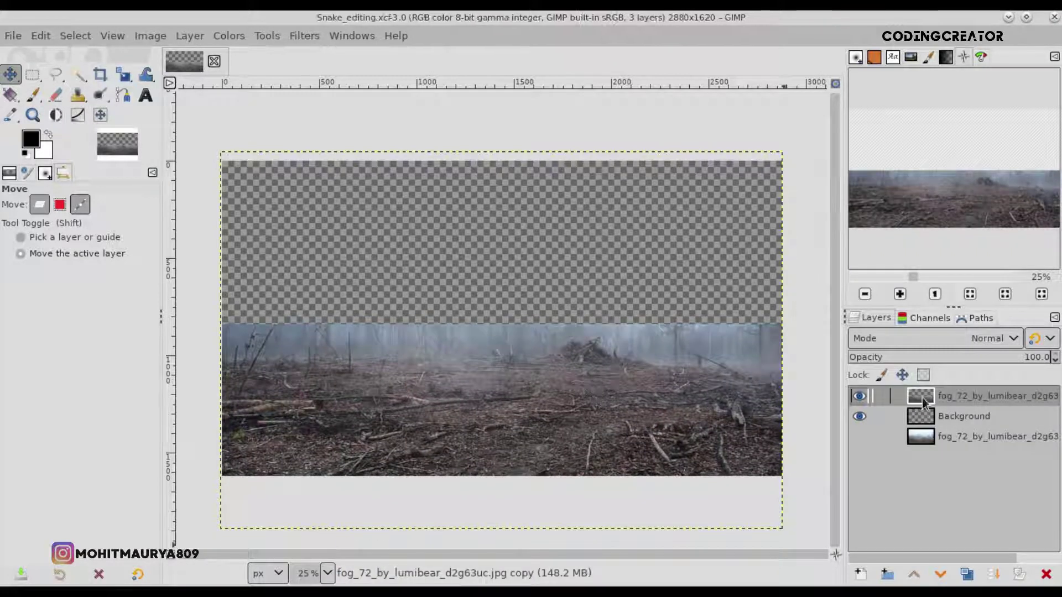
pyautogui.click(2, 36)
# Add ali-kazal-z7ofnYF_qsI-unsplash.jpg as a layer, converting its colour profile.
pyautogui.click(45, 112)
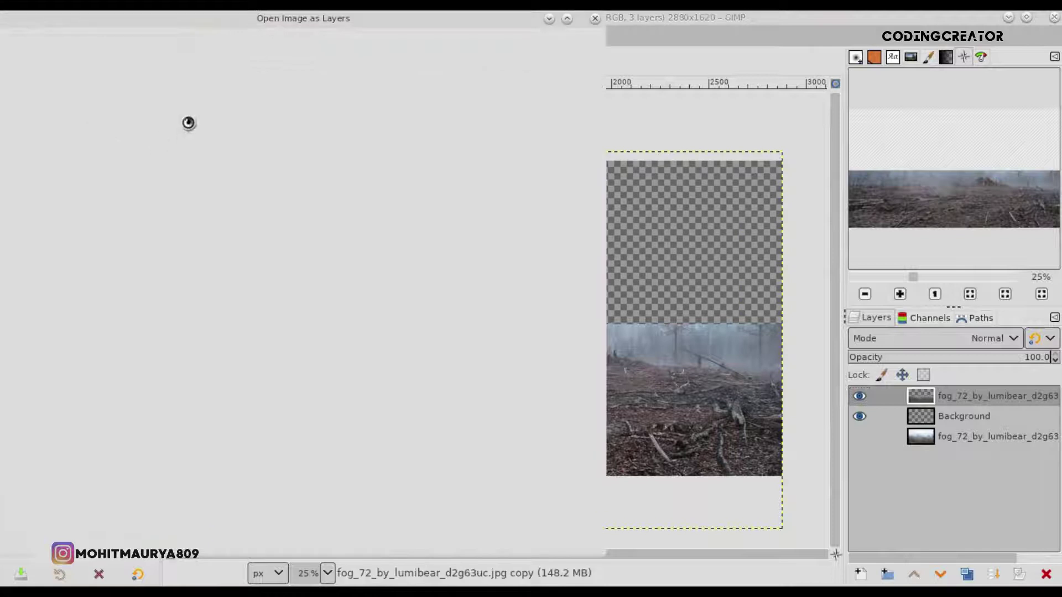
pyautogui.click(220, 127)
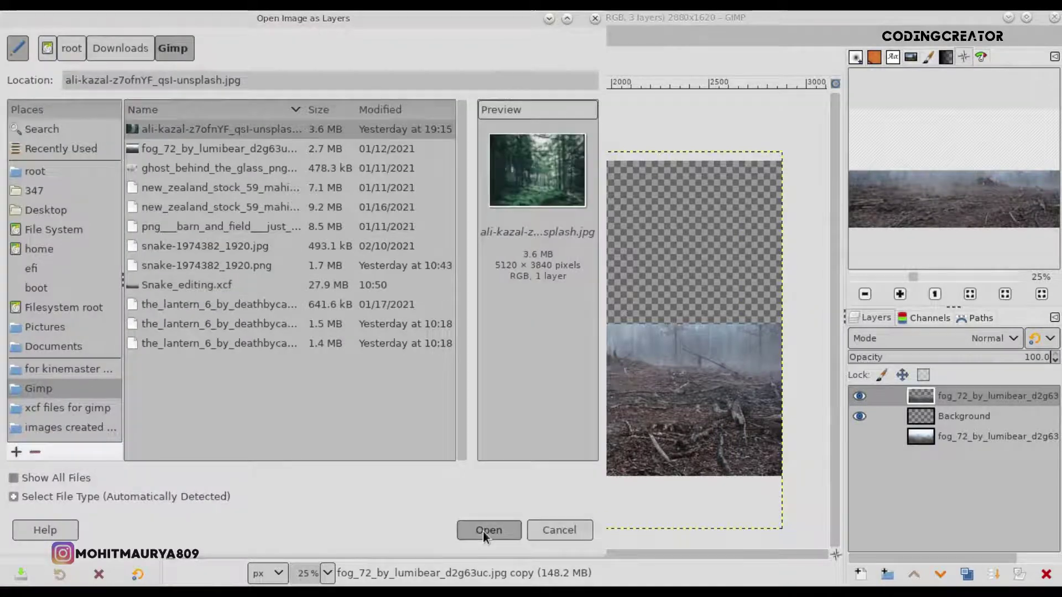
pyautogui.click(483, 532)
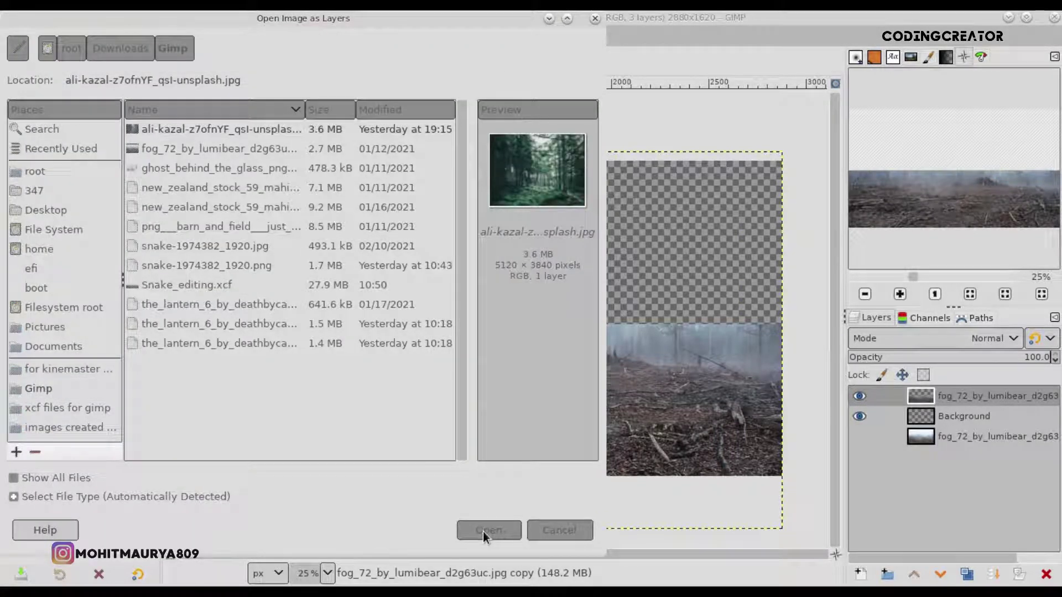
pyautogui.click(667, 401)
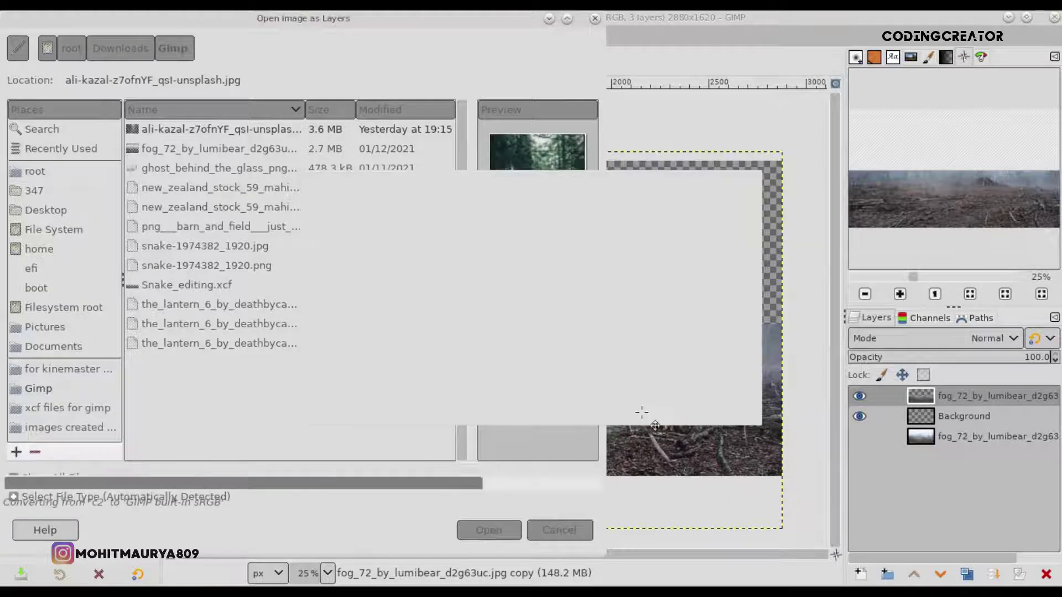
pyautogui.press('-')
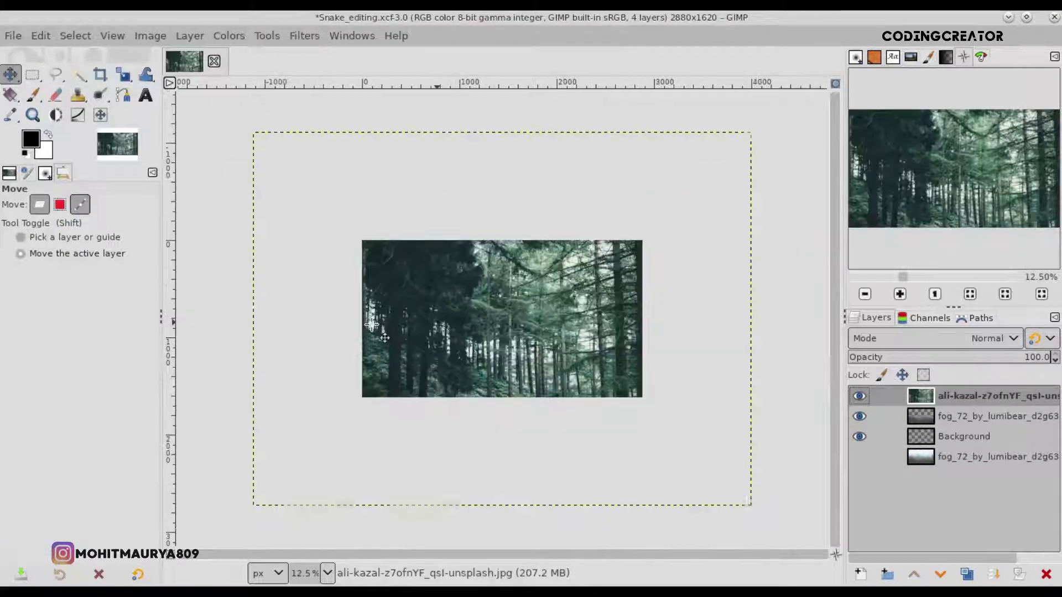
# Scale the forest layer down to cover the canvas.
pyautogui.click(122, 75)
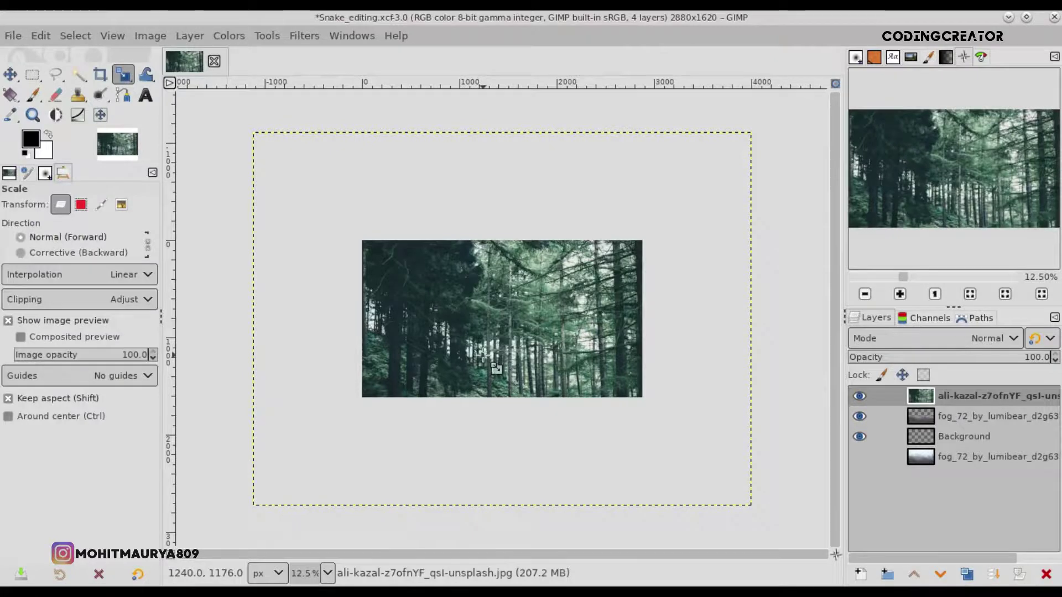
pyautogui.click(749, 504)
pyautogui.moveTo(750, 505); pyautogui.dragTo(646, 387)
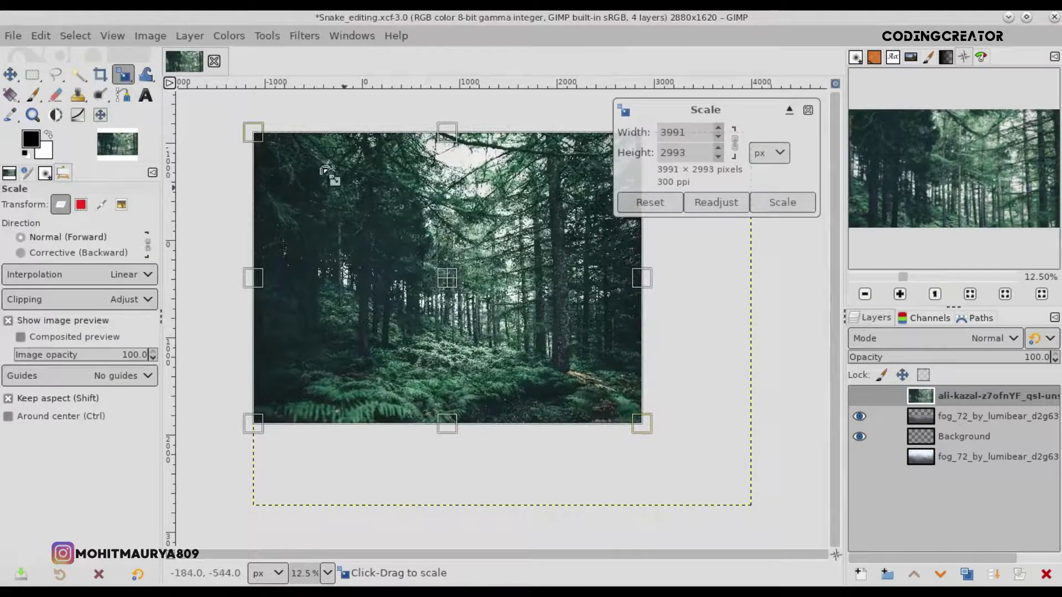
pyautogui.moveTo(254, 134)
pyautogui.mouseDown()
pyautogui.moveTo(337, 195)
pyautogui.moveTo(297, 162)
pyautogui.mouseUp()
pyautogui.click(805, 202)
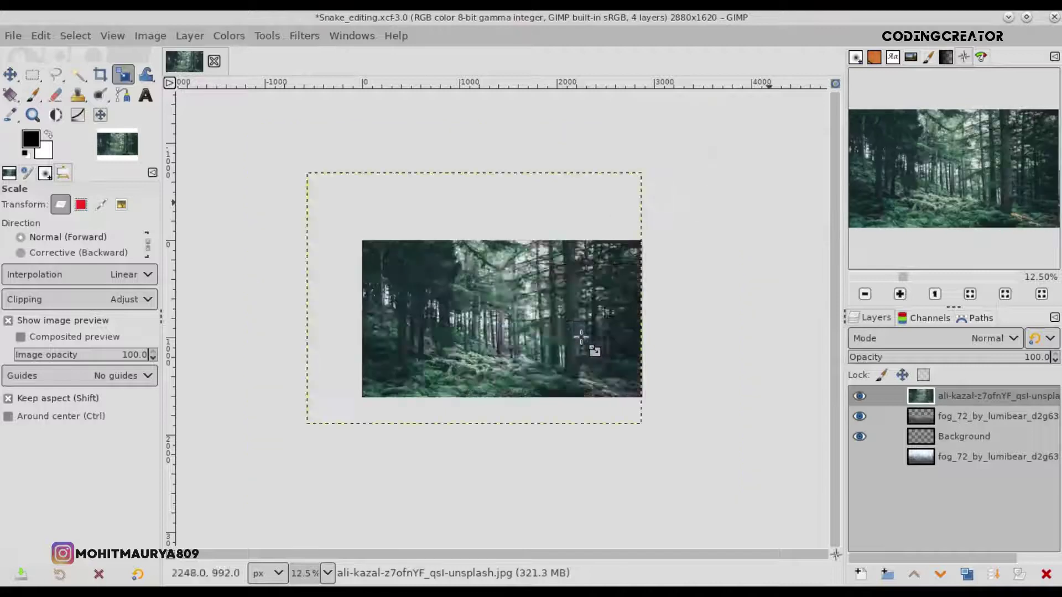
pyautogui.press('+')
# Stack the fog layer above the forest and shift the forest photo up and left.
pyautogui.press('m')
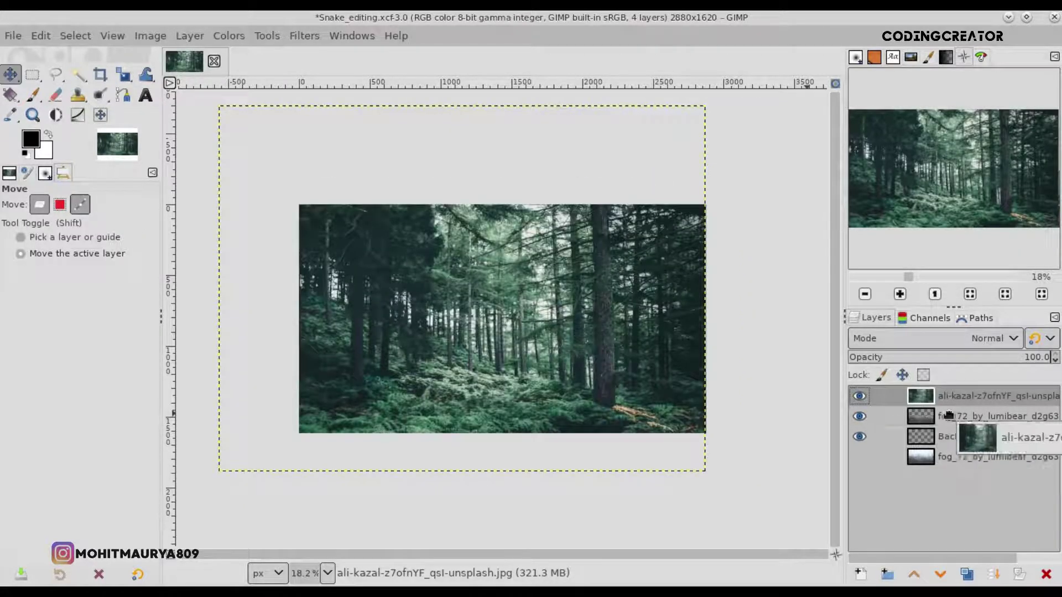
pyautogui.moveTo(922, 414); pyautogui.dragTo(918, 397)
pyautogui.click(940, 416)
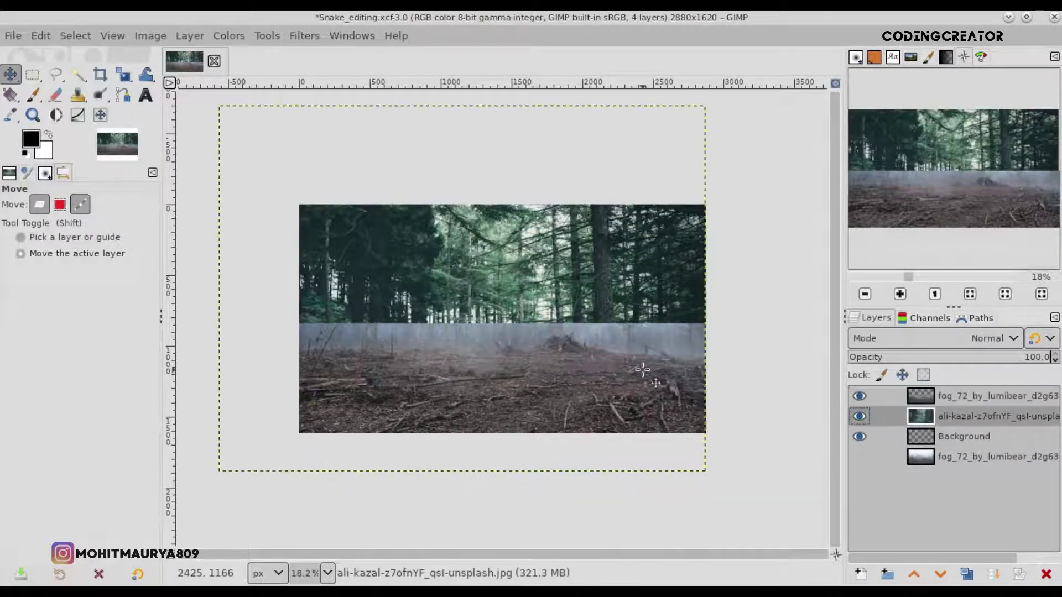
pyautogui.press('+')
pyautogui.moveTo(642, 369); pyautogui.dragTo(603, 239)
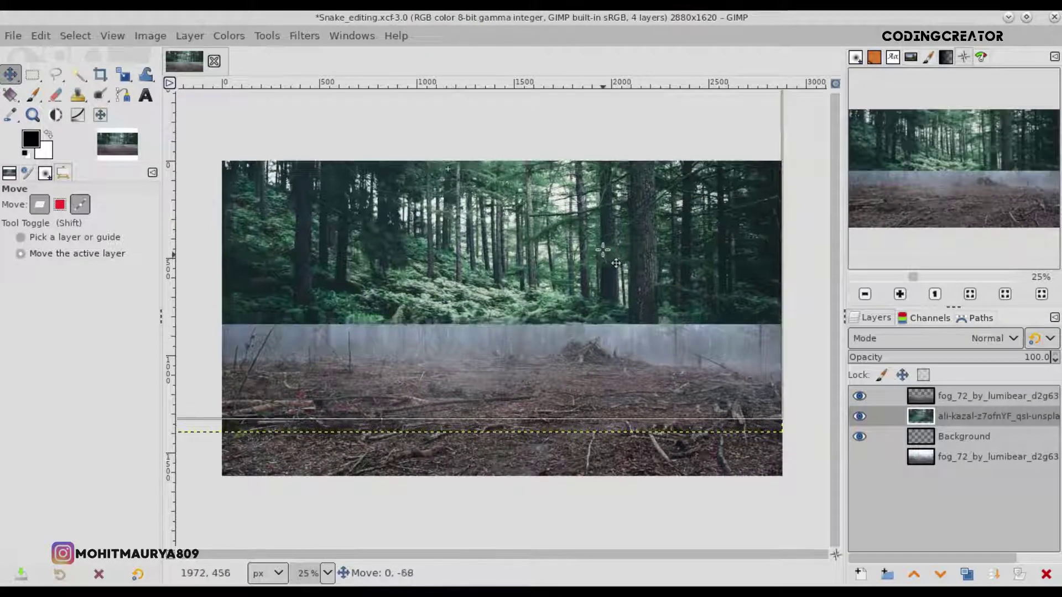
pyautogui.press('-')
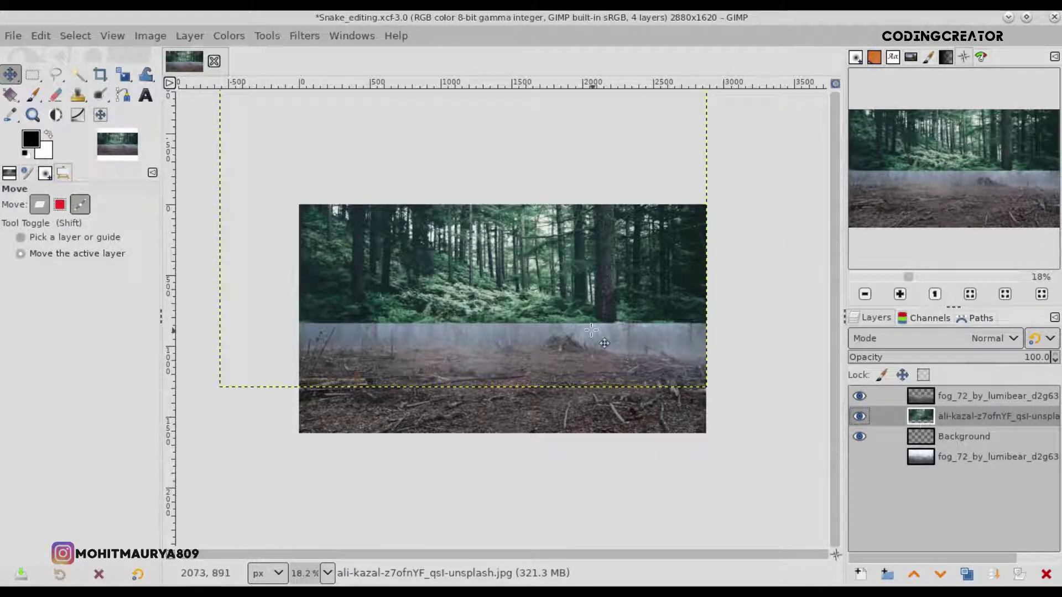
pyautogui.press('+')
# Enlarge the forest photo in two passes toward the top-left.
pyautogui.hotkey('shift', 's')
pyautogui.moveTo(225, 158); pyautogui.dragTo(260, 171)
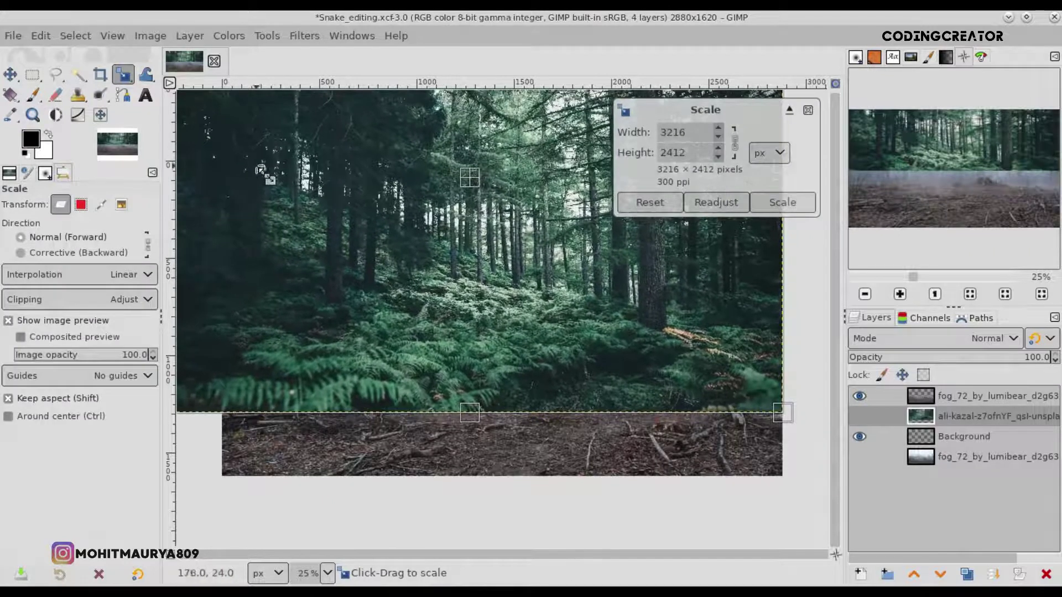
pyautogui.click(782, 202)
pyautogui.moveTo(337, 211)
pyautogui.mouseDown()
pyautogui.moveTo(343, 184)
pyautogui.moveTo(315, 163)
pyautogui.mouseUp()
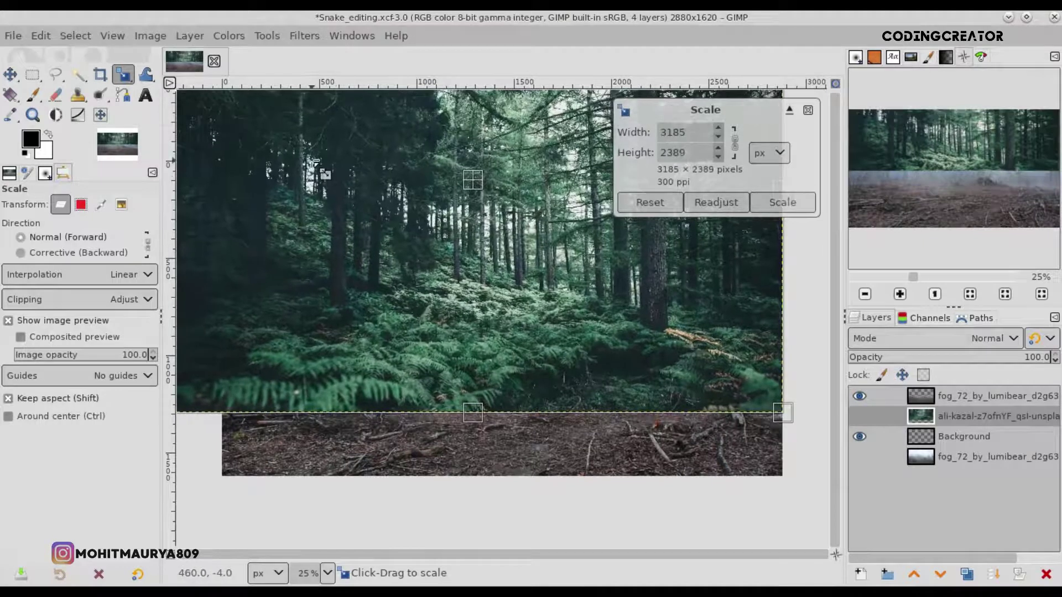
pyautogui.click(769, 204)
# Nudge the forest photo down, then duplicate it and move the copy to the bottom.
pyautogui.press('m')
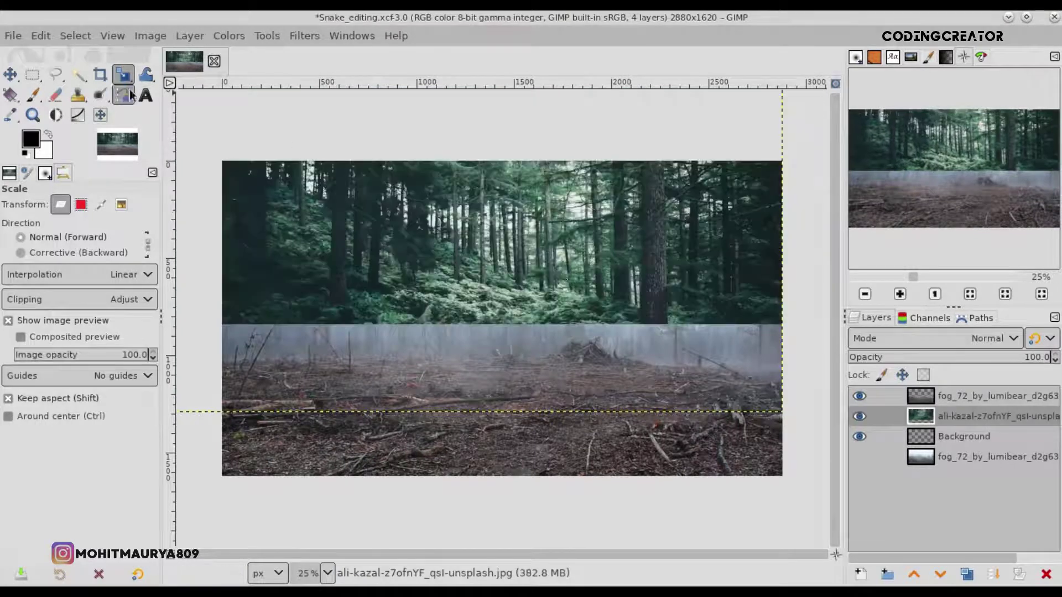
pyautogui.moveTo(594, 300); pyautogui.dragTo(595, 306)
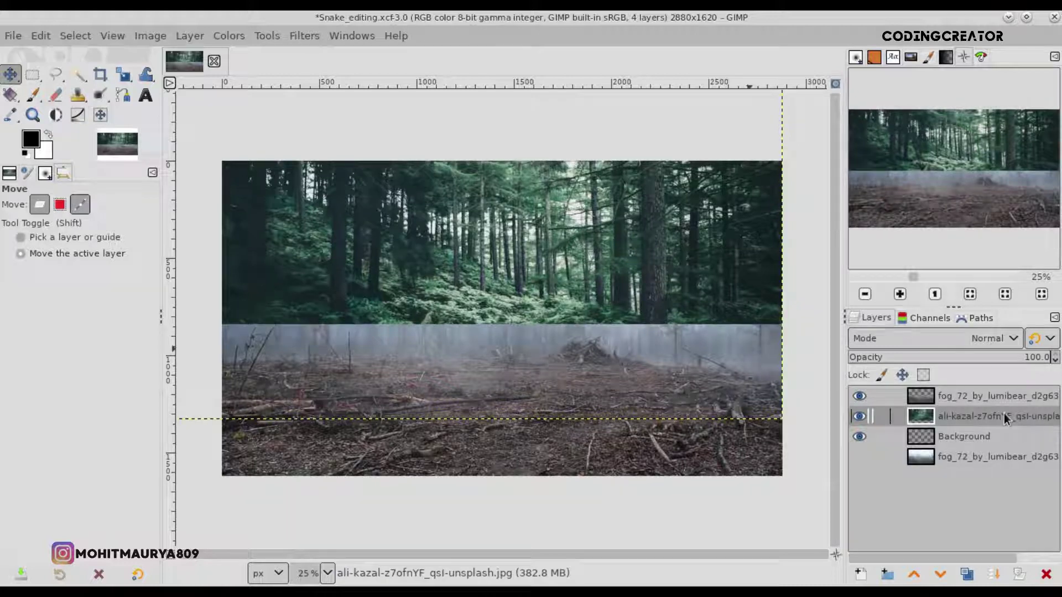
pyautogui.hotkey('shift', 'ctrl', 'd')
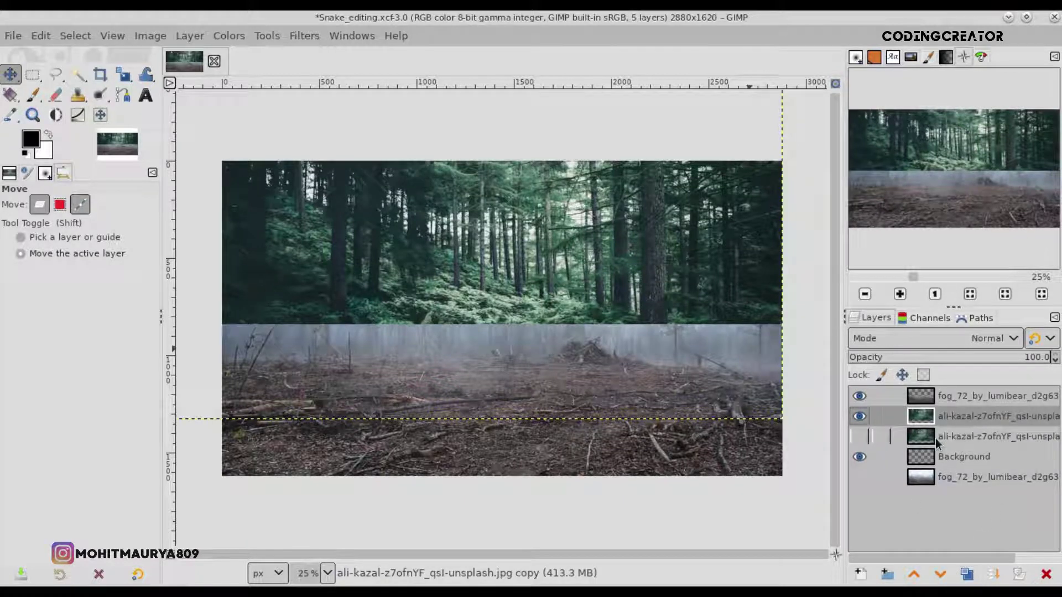
pyautogui.moveTo(937, 443); pyautogui.dragTo(935, 487)
# Add a white mask to the top fog layer and paint out its hard fog band.
pyautogui.click(921, 403)
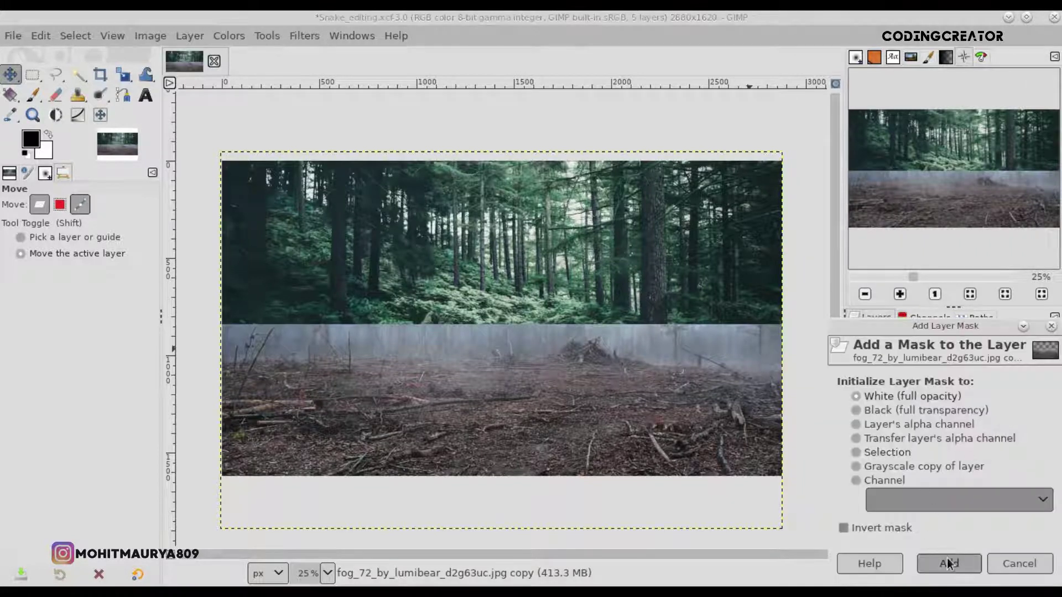
pyautogui.press('Return')
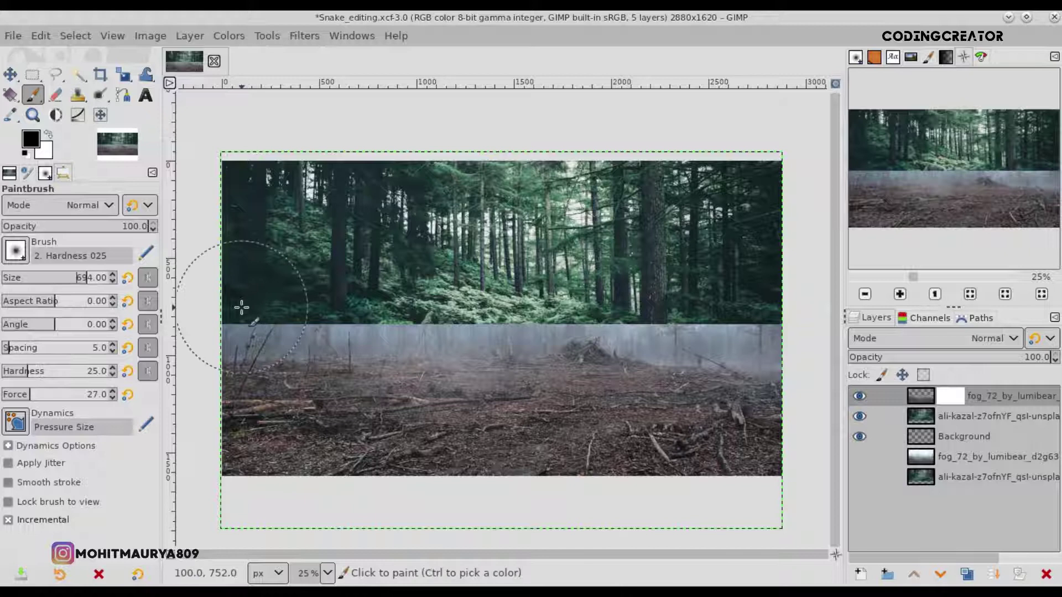
pyautogui.click(235, 308)
pyautogui.moveTo(323, 308)
pyautogui.mouseDown()
pyautogui.moveTo(581, 302)
pyautogui.moveTo(759, 316)
pyautogui.mouseUp()
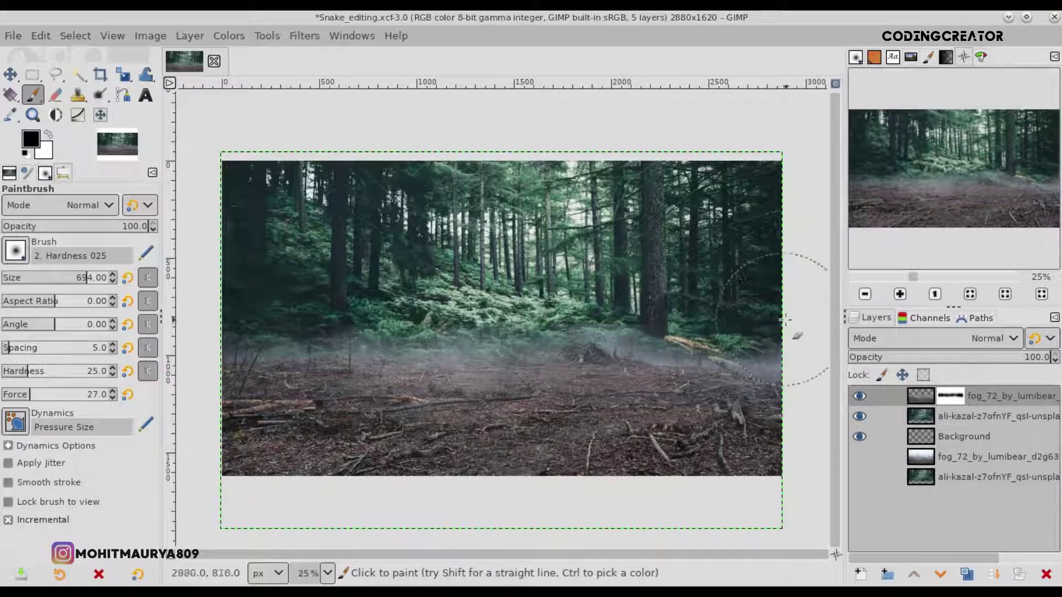
pyautogui.moveTo(483, 307)
pyautogui.mouseDown()
pyautogui.moveTo(451, 317)
pyautogui.moveTo(268, 304)
pyautogui.mouseUp()
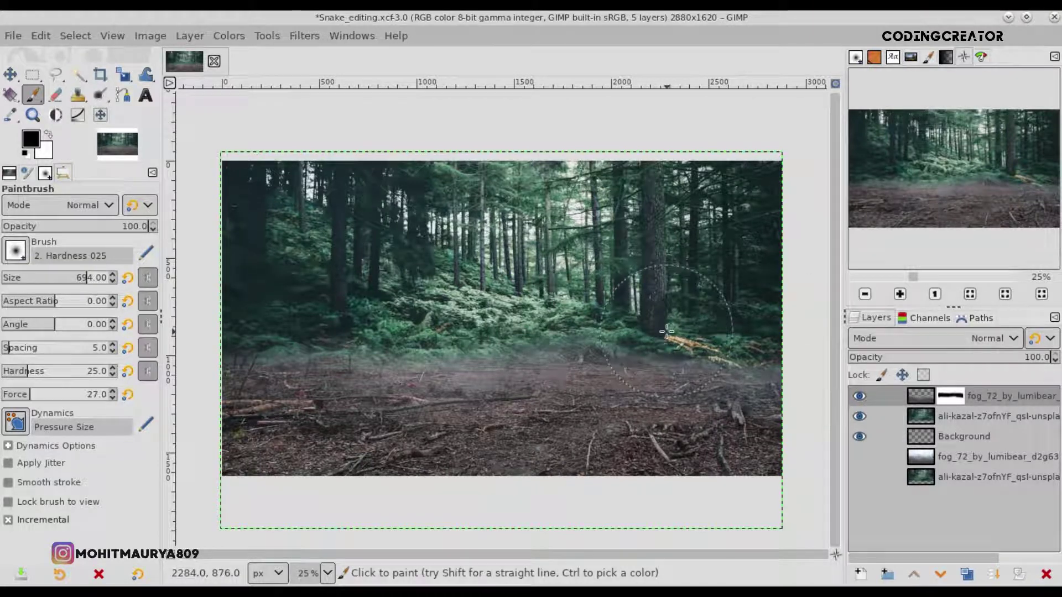
# Resize the forest layer to the image size with Layer to Image Size.
pyautogui.press('m')
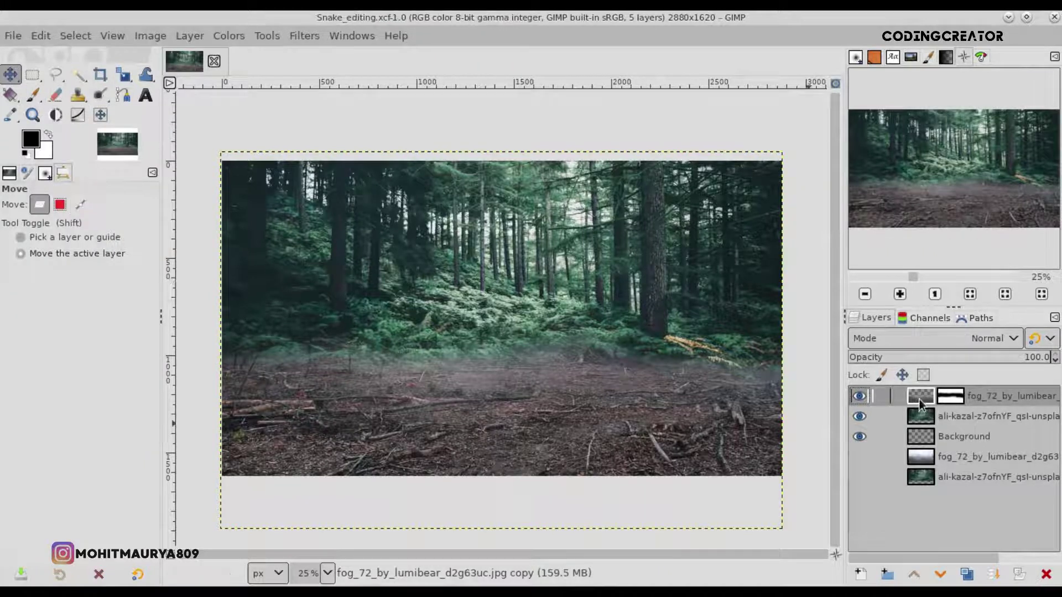
pyautogui.click(921, 418)
pyautogui.click(198, 34)
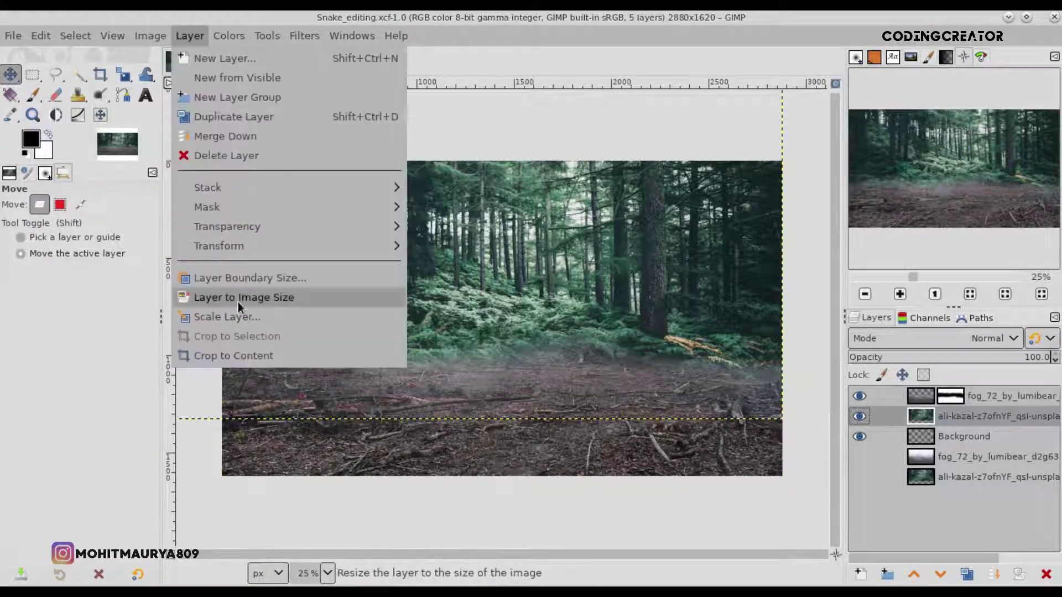
pyautogui.click(244, 300)
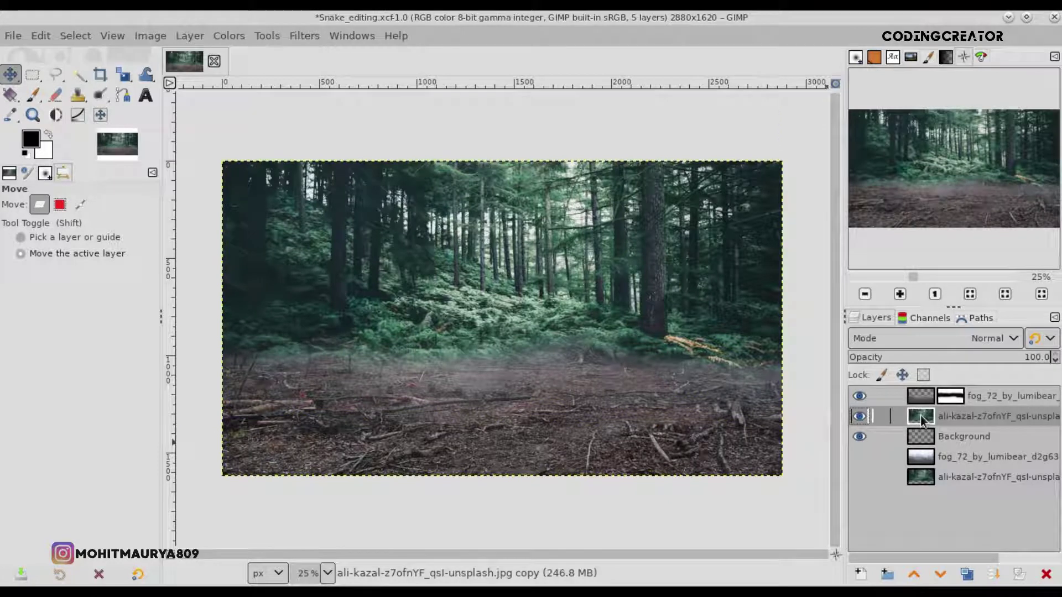
# Start a Focus Blur on the forest with Horizontal shape and Lens Blur type.
pyautogui.click(306, 35)
pyautogui.moveTo(317, 148)
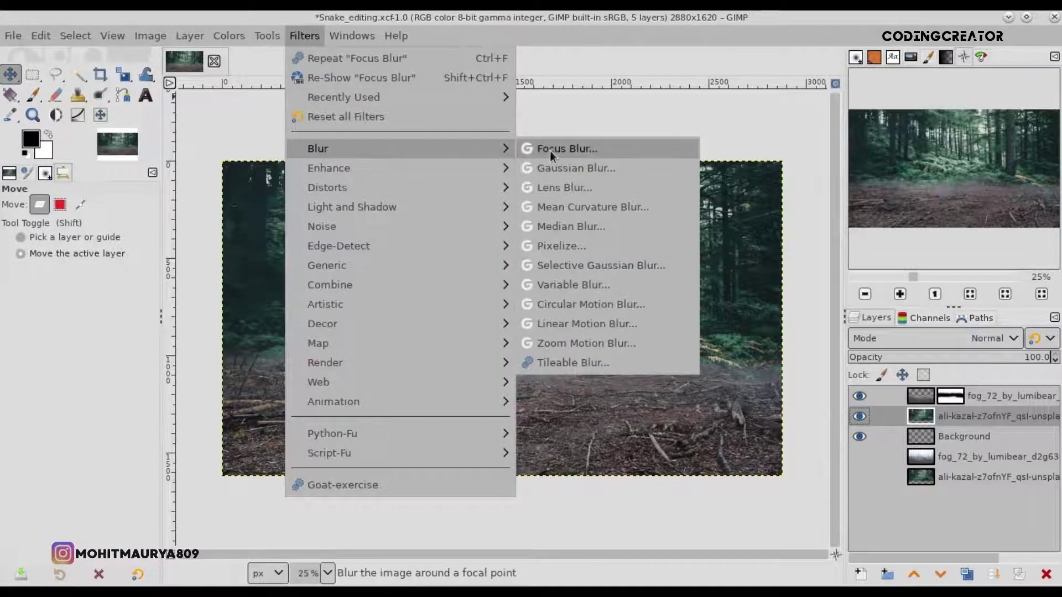
pyautogui.click(550, 151)
pyautogui.click(885, 118)
pyautogui.click(834, 187)
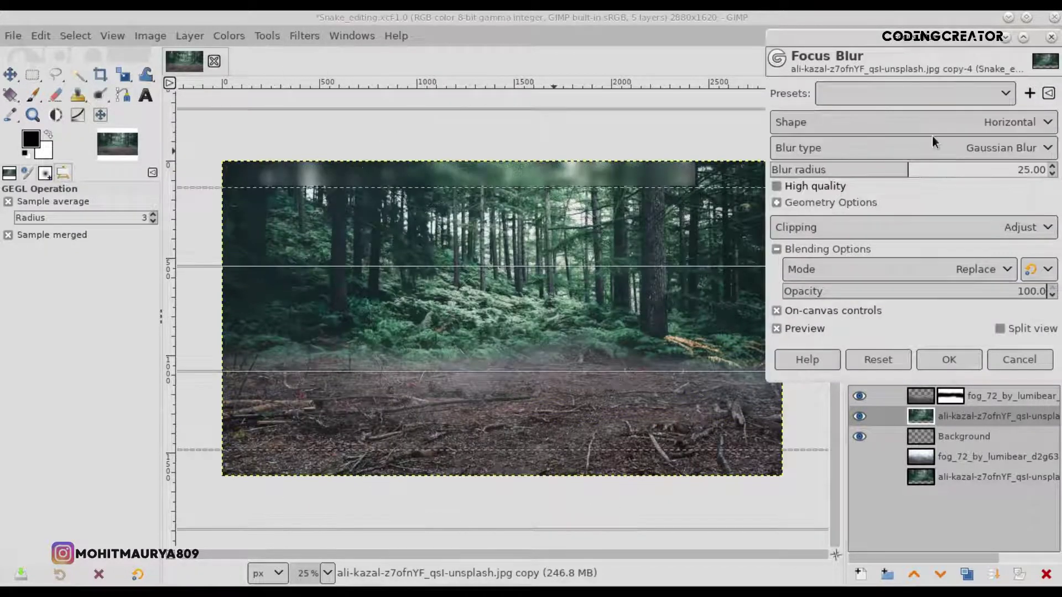
pyautogui.click(941, 147)
pyautogui.click(807, 171)
# Position the in-focus band on the ground and tighten its blur limits.
pyautogui.moveTo(473, 305); pyautogui.dragTo(424, 389)
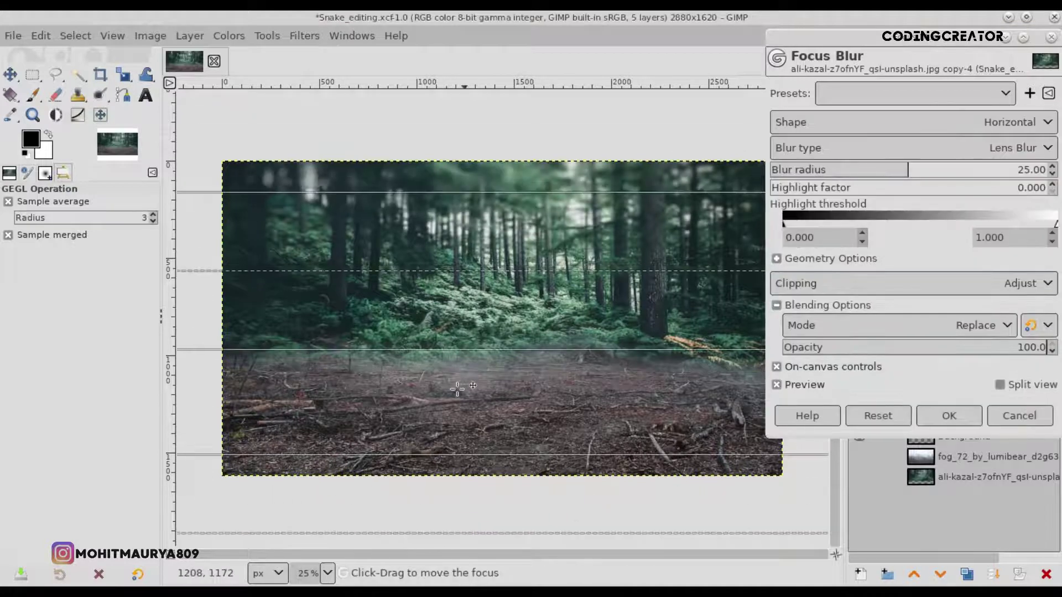
pyautogui.moveTo(548, 192); pyautogui.dragTo(546, 227)
pyautogui.moveTo(522, 350); pyautogui.dragTo(508, 375)
pyautogui.moveTo(545, 228); pyautogui.dragTo(552, 271)
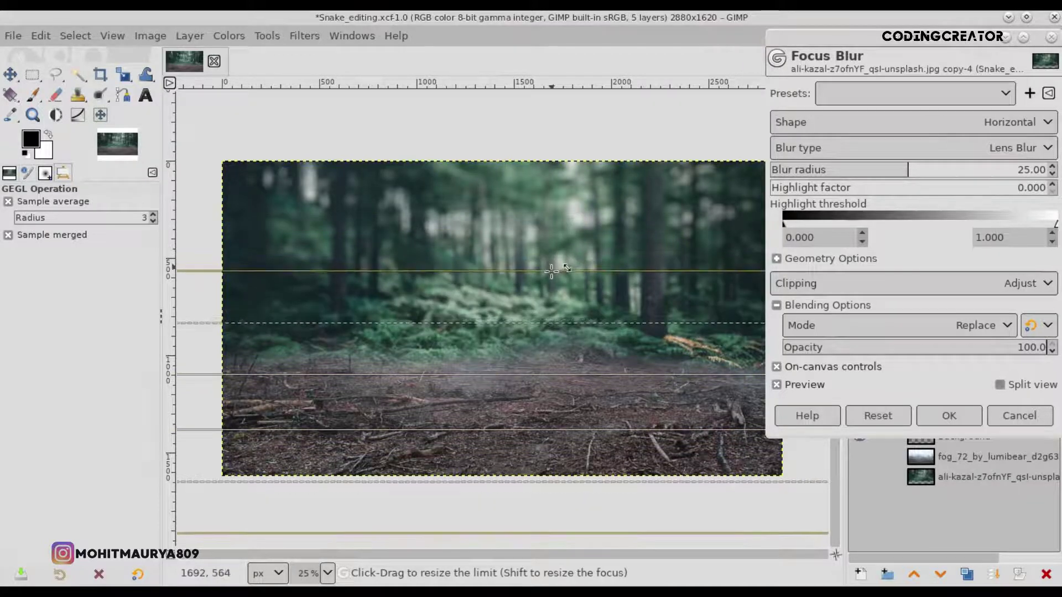
pyautogui.moveTo(528, 381); pyautogui.dragTo(566, 325)
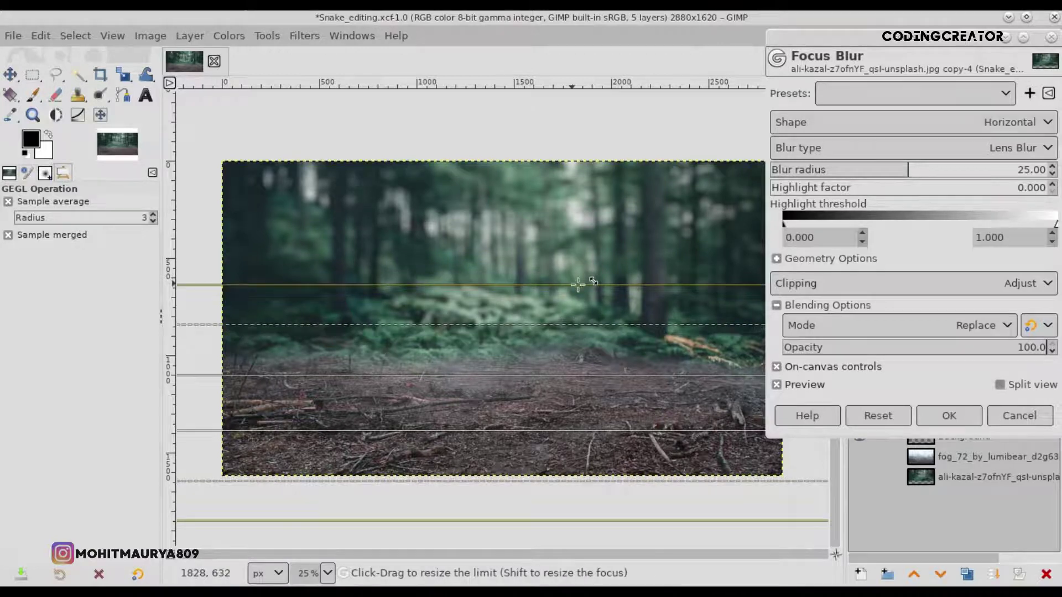
pyautogui.moveTo(578, 285); pyautogui.dragTo(578, 299)
# Increase the blur radius, set highlight factor to 0, and apply the lens blur.
pyautogui.moveTo(564, 397); pyautogui.dragTo(564, 399)
pyautogui.moveTo(908, 173)
pyautogui.mouseDown()
pyautogui.moveTo(929, 173)
pyautogui.moveTo(856, 190)
pyautogui.mouseUp()
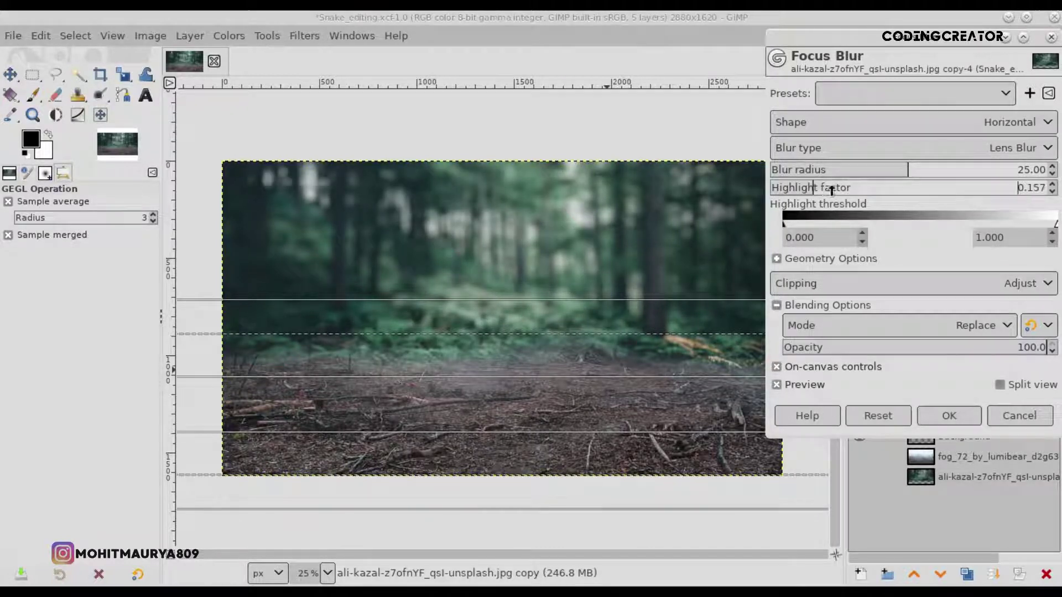
pyautogui.moveTo(778, 188); pyautogui.dragTo(772, 188)
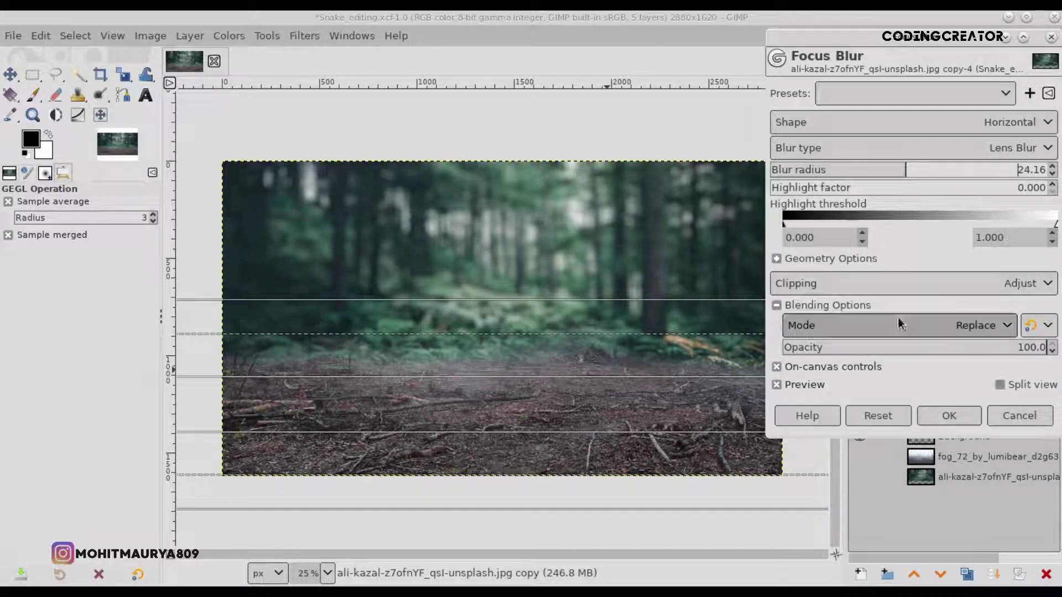
pyautogui.click(938, 412)
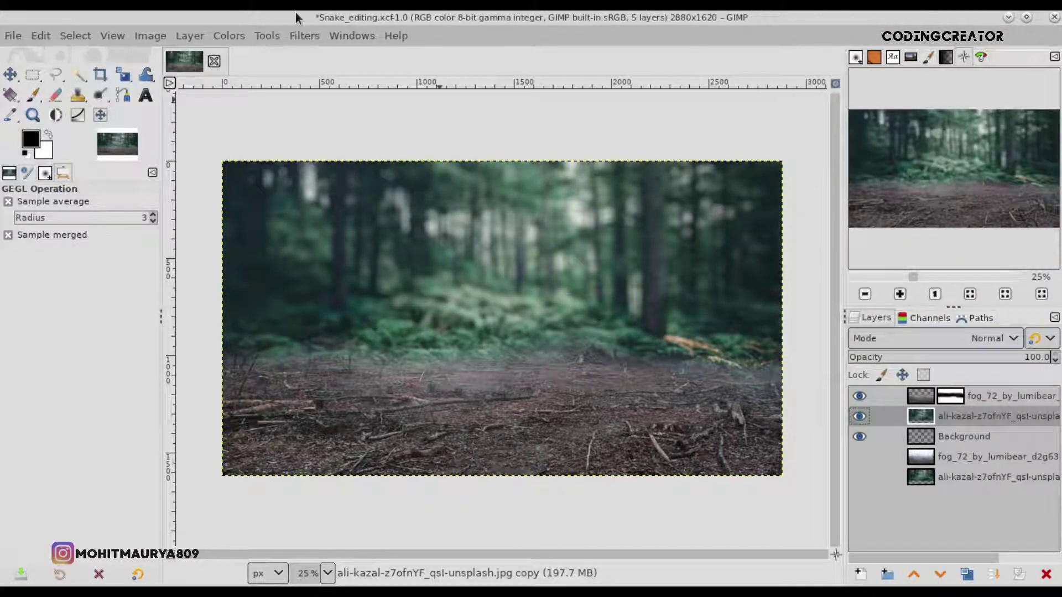
# Run Focus Blur again with a Horizontal band shape.
pyautogui.click(304, 36)
pyautogui.click(554, 148)
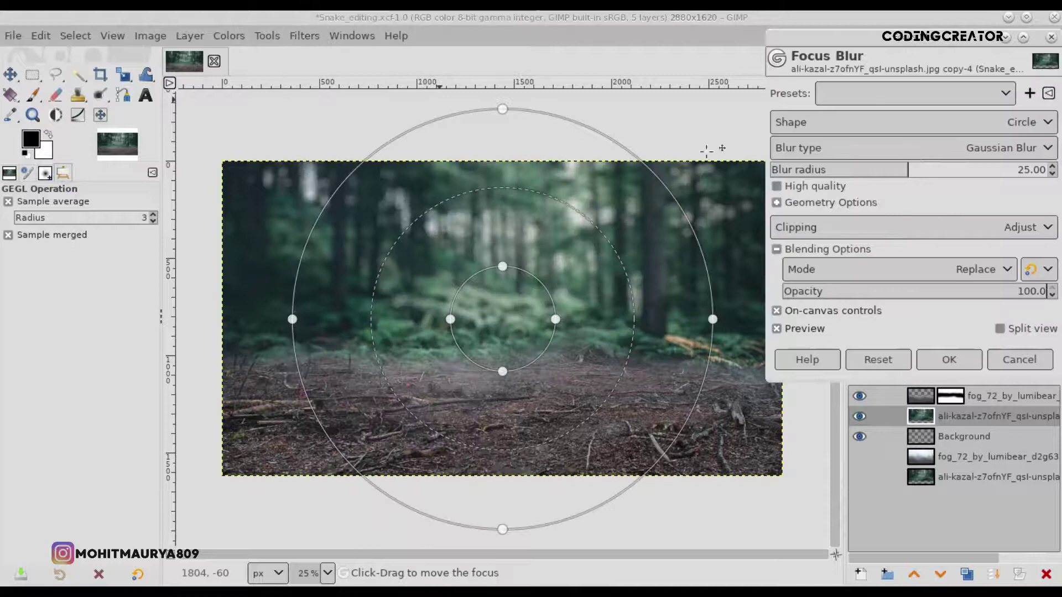
pyautogui.click(1004, 123)
pyautogui.click(849, 194)
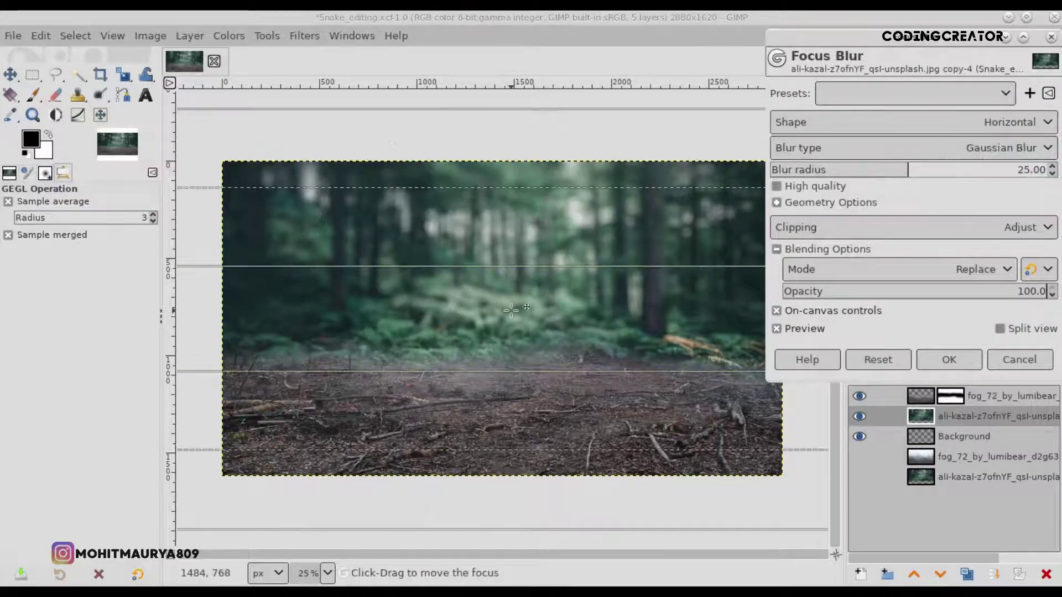
# Lower the focus band onto the floor and set the blur radius to 10.25.
pyautogui.moveTo(511, 311); pyautogui.dragTo(515, 366)
pyautogui.moveTo(575, 166); pyautogui.dragTo(558, 275)
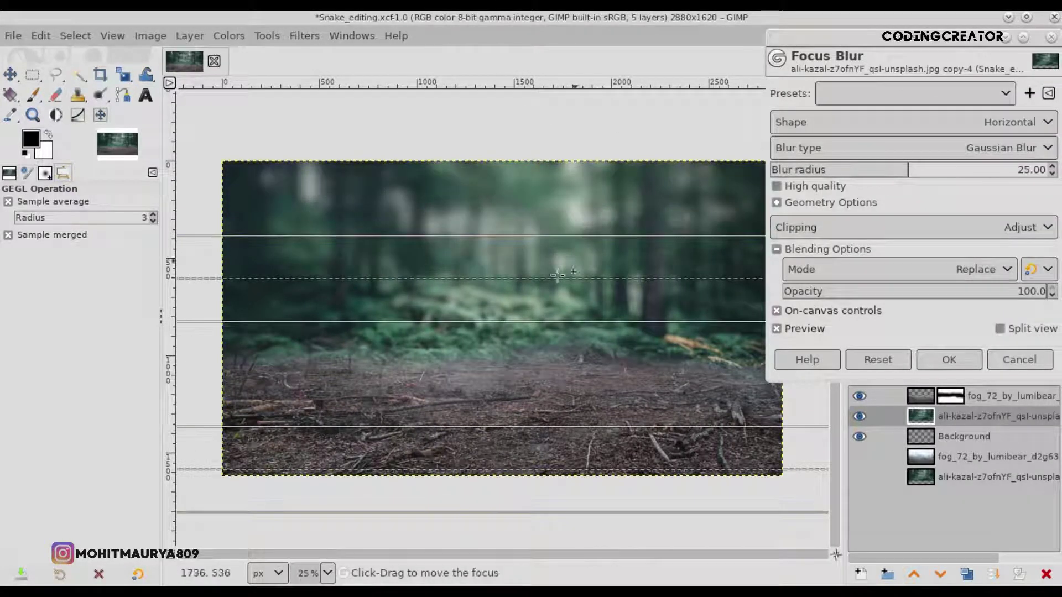
pyautogui.moveTo(557, 328); pyautogui.dragTo(553, 398)
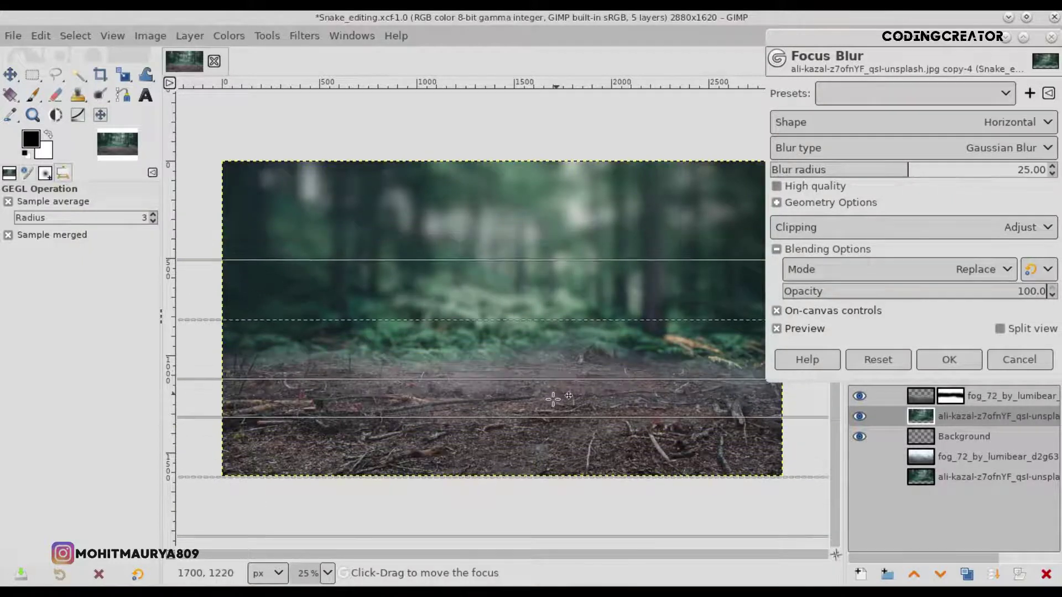
pyautogui.moveTo(581, 321); pyautogui.dragTo(585, 309)
pyautogui.moveTo(613, 268); pyautogui.dragTo(614, 285)
pyautogui.click(858, 175)
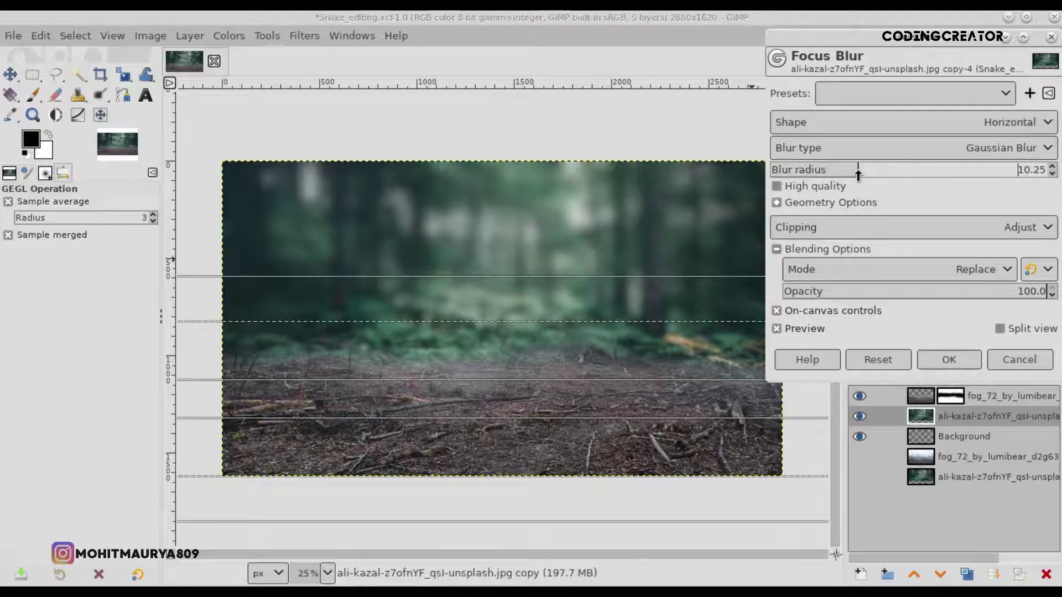
# Fine-tune the focus band limits and transition midpoints, then apply the focus blur.
pyautogui.moveTo(564, 323); pyautogui.dragTo(564, 305)
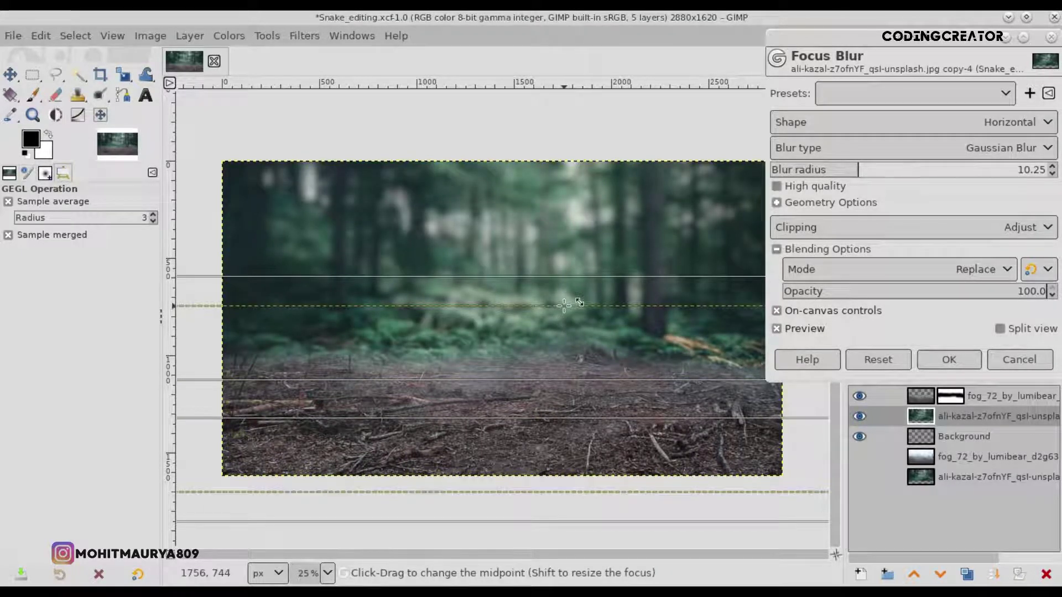
pyautogui.moveTo(540, 399); pyautogui.dragTo(540, 403)
pyautogui.moveTo(585, 277); pyautogui.dragTo(585, 242)
pyautogui.moveTo(566, 302); pyautogui.dragTo(564, 307)
pyautogui.moveTo(600, 241); pyautogui.dragTo(603, 256)
pyautogui.moveTo(578, 313); pyautogui.dragTo(579, 312)
pyautogui.moveTo(441, 312); pyautogui.dragTo(450, 352)
pyautogui.moveTo(609, 255); pyautogui.dragTo(609, 272)
pyautogui.moveTo(548, 365)
pyautogui.mouseDown()
pyautogui.moveTo(569, 325)
pyautogui.moveTo(588, 318)
pyautogui.mouseUp()
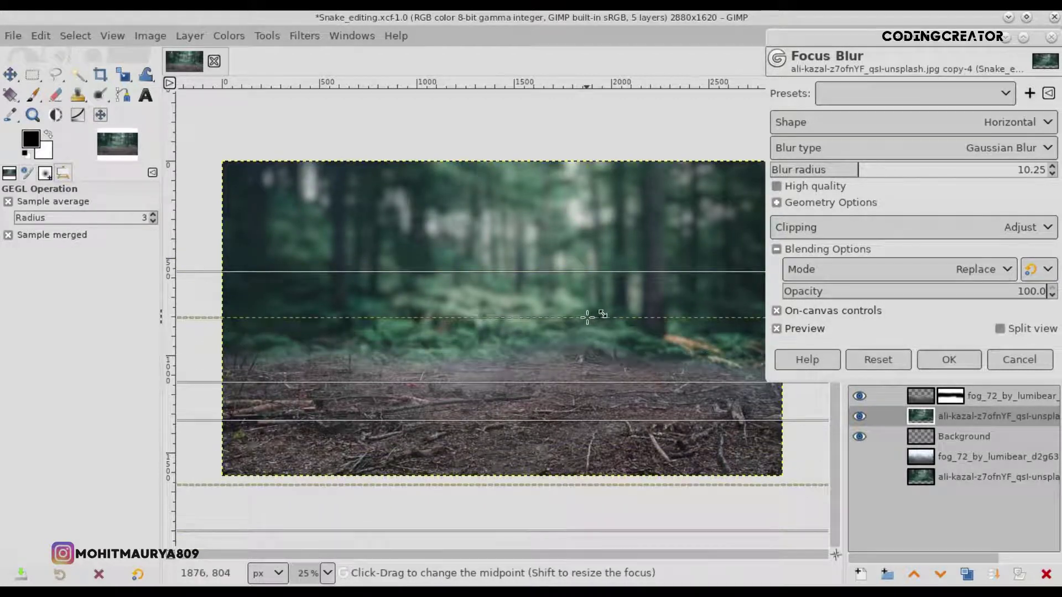
pyautogui.click(935, 360)
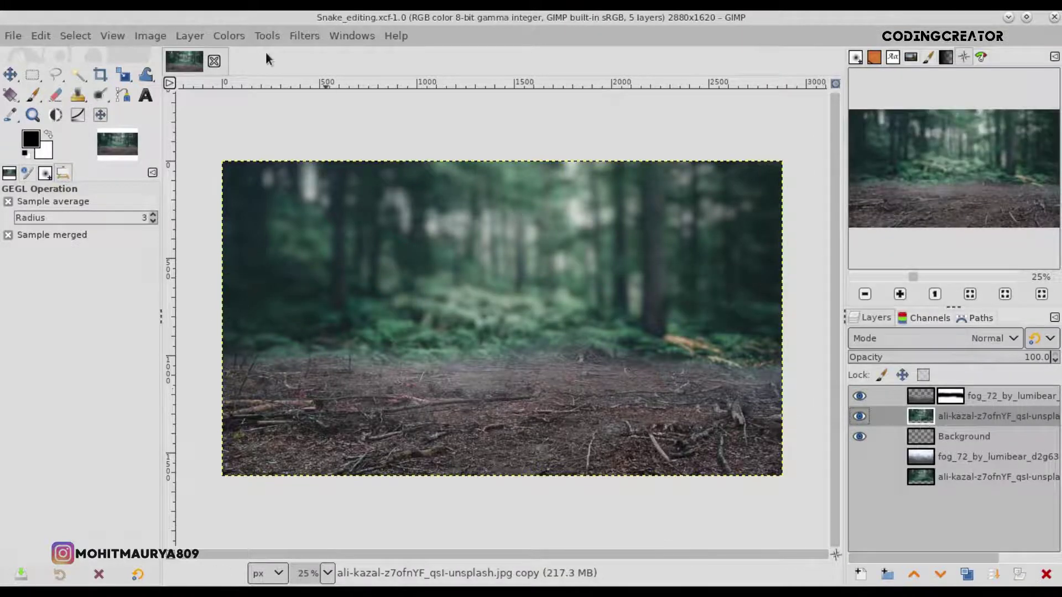
# Reduce the forest layer's saturation scale to 0.815.
pyautogui.click(228, 36)
pyautogui.click(250, 131)
pyautogui.moveTo(911, 119); pyautogui.dragTo(882, 120)
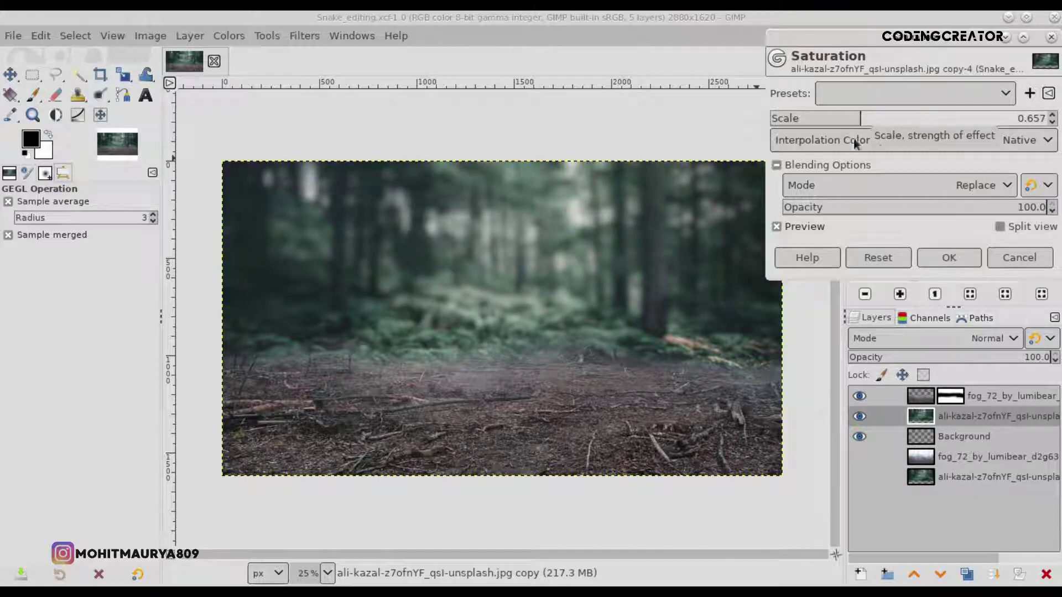
pyautogui.click(948, 257)
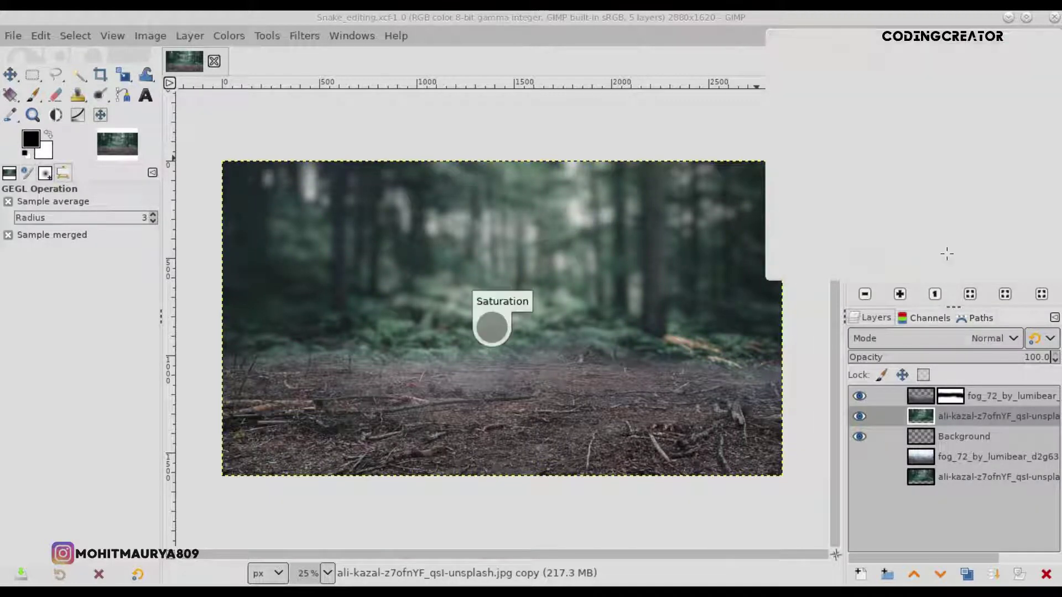
# Shift the forest's hue negative with Hue-Chroma.
pyautogui.click(228, 36)
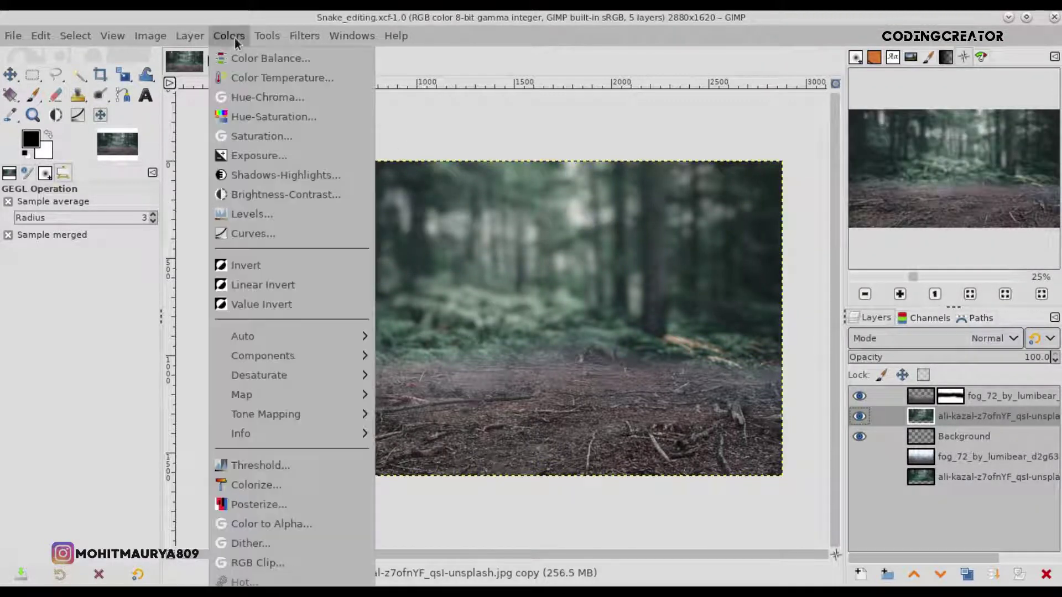
pyautogui.click(251, 95)
pyautogui.click(831, 118)
pyautogui.moveTo(831, 118); pyautogui.dragTo(816, 118)
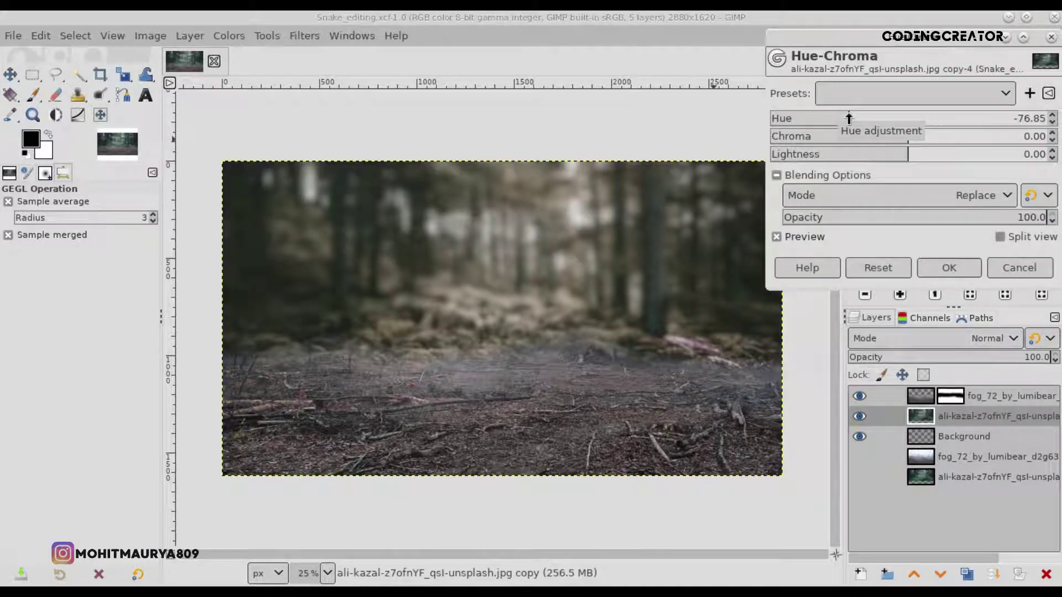
pyautogui.click(947, 268)
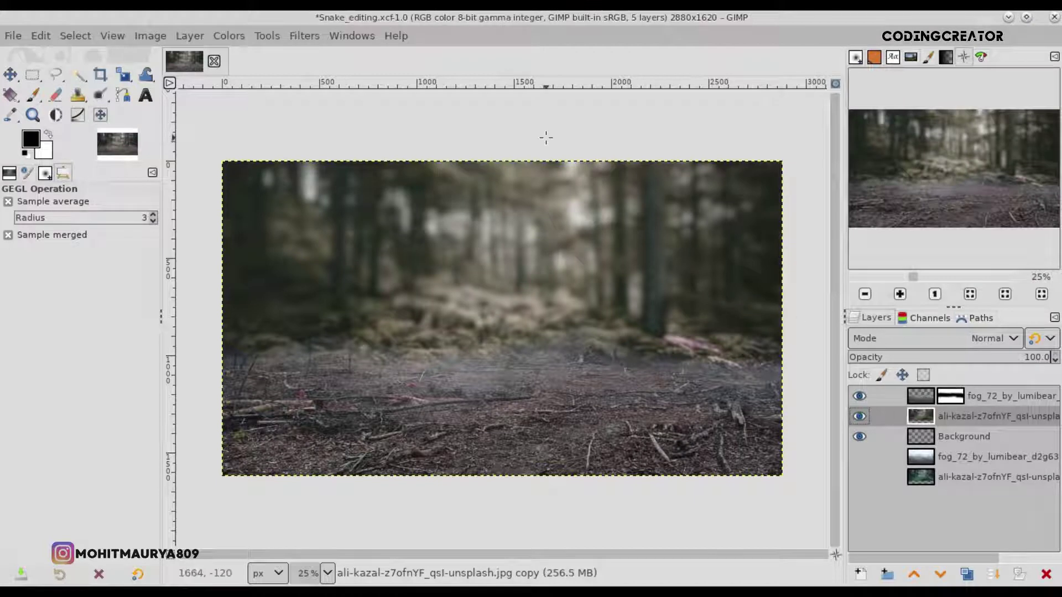
# Color-balance midtones toward cyan and shadows to Cyan −8.0, Magenta −3.0, Blue 10.5.
pyautogui.click(229, 35)
pyautogui.click(240, 58)
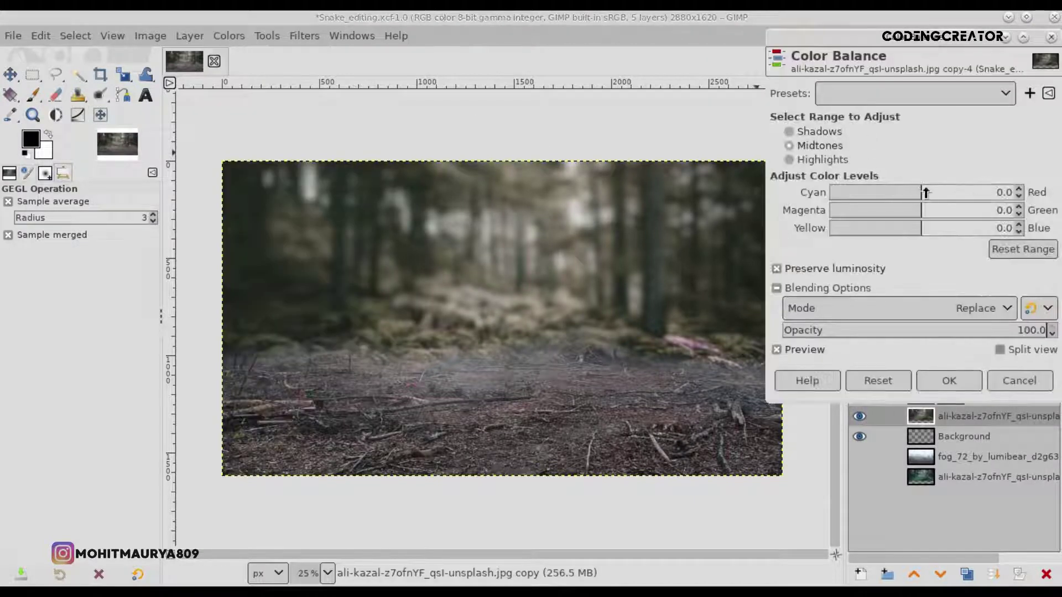
pyautogui.moveTo(921, 198)
pyautogui.mouseDown()
pyautogui.moveTo(911, 198)
pyautogui.moveTo(924, 233)
pyautogui.mouseUp()
pyautogui.click(920, 216)
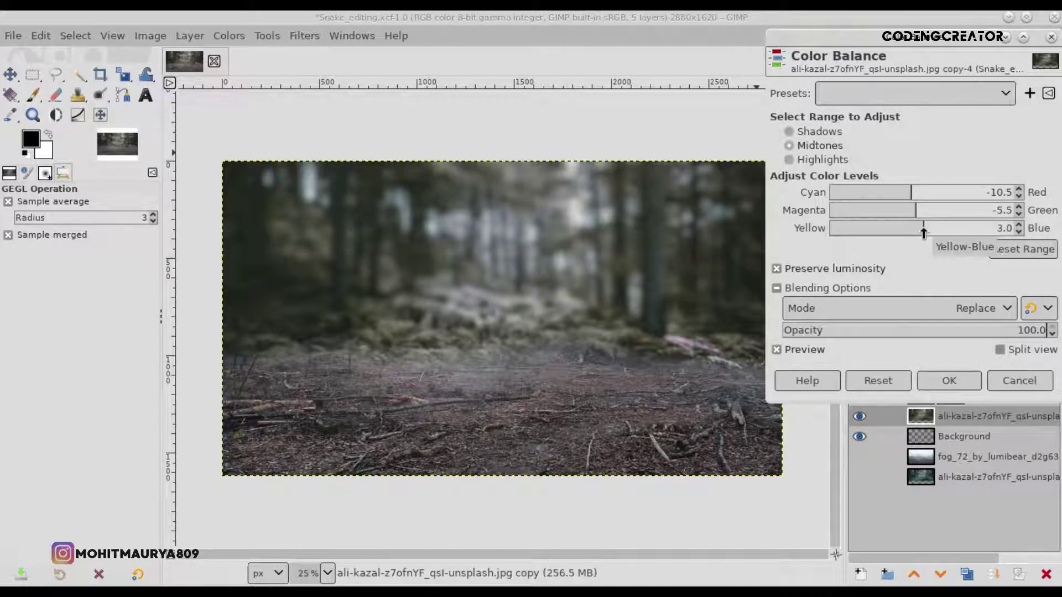
pyautogui.click(813, 159)
pyautogui.click(808, 132)
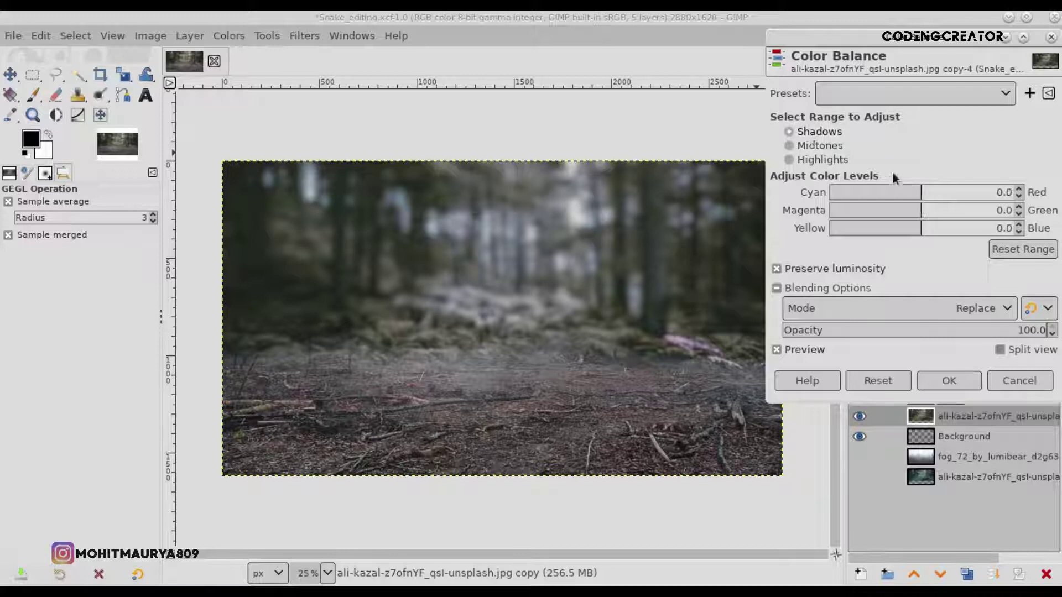
pyautogui.moveTo(911, 192); pyautogui.dragTo(918, 211)
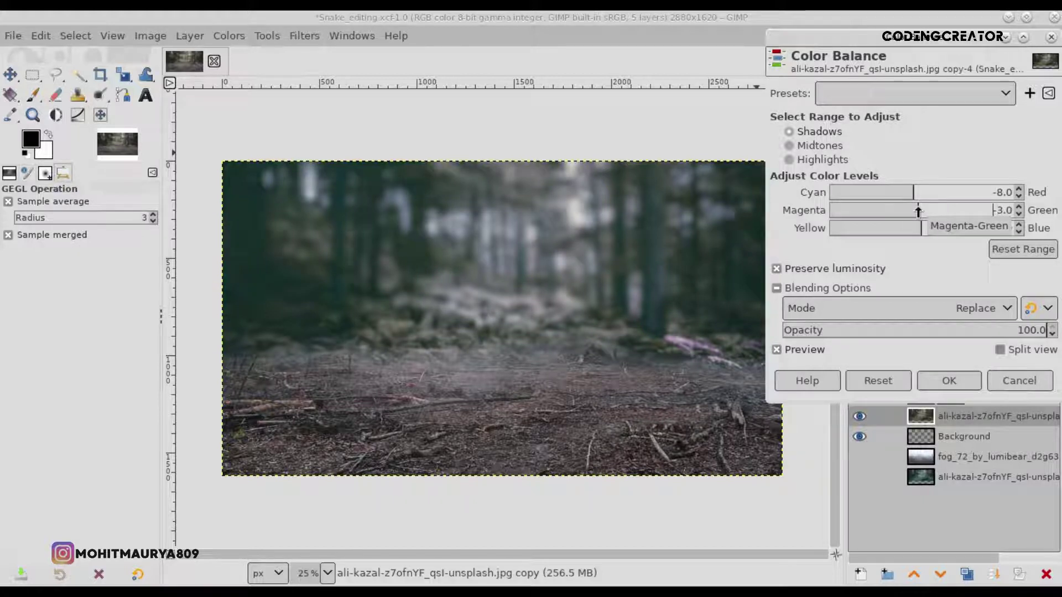
pyautogui.click(921, 233)
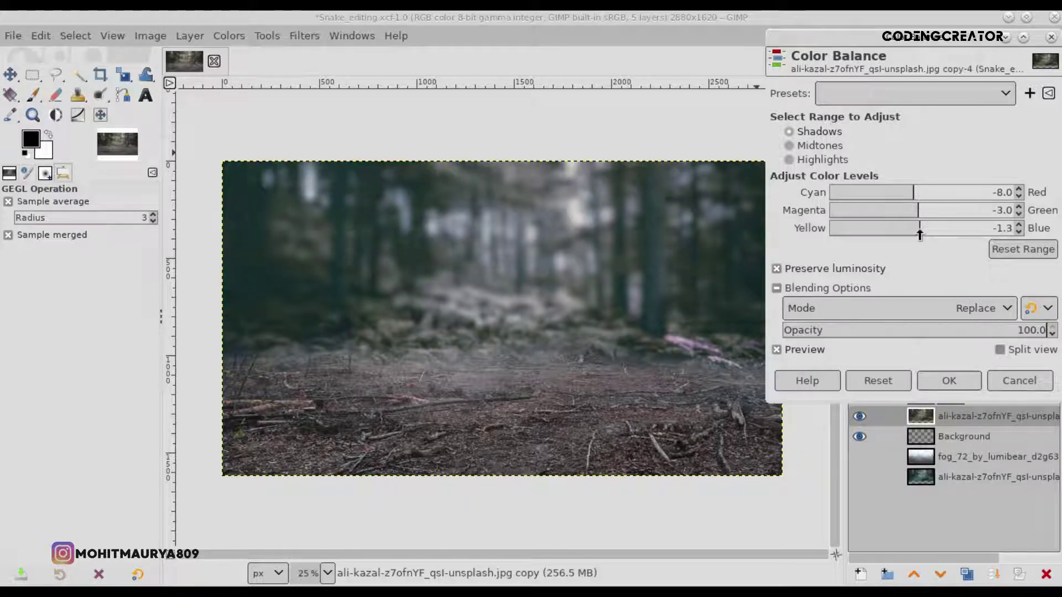
pyautogui.moveTo(919, 232); pyautogui.dragTo(933, 235)
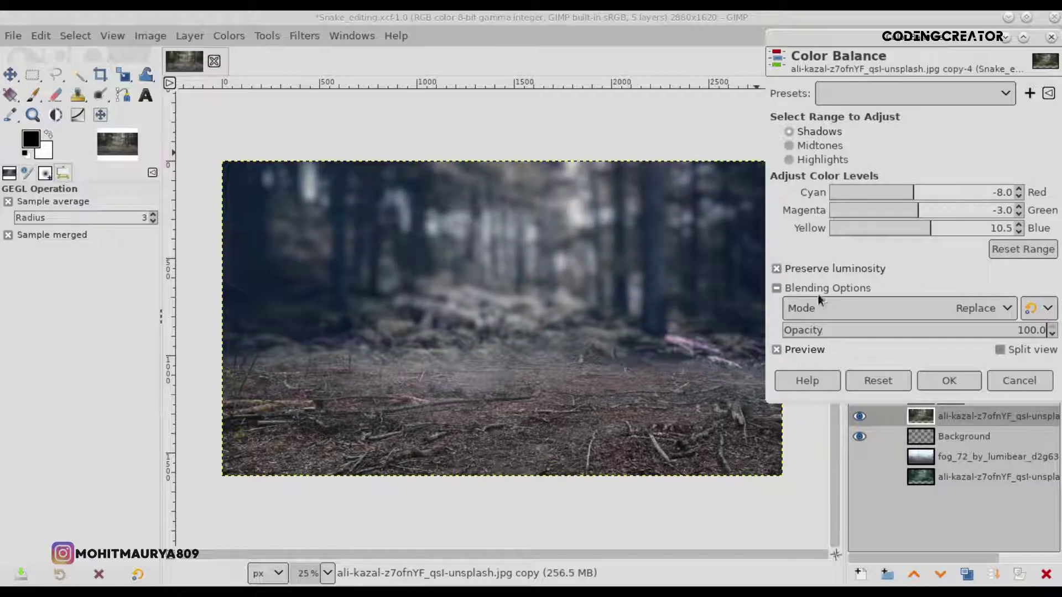
pyautogui.click(948, 383)
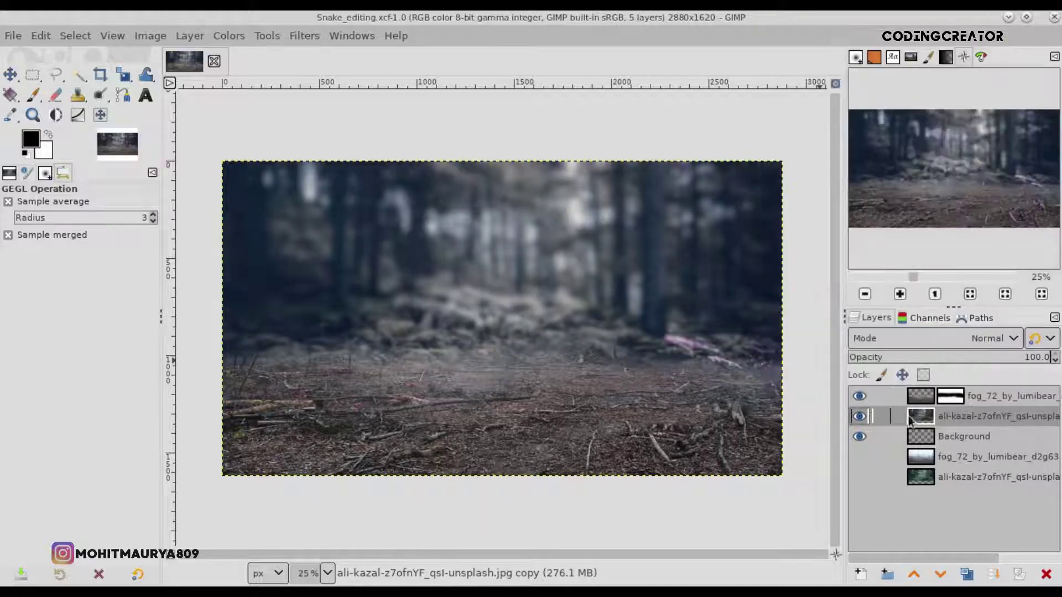
# Add a merged 'Visible' copy of the image as the new top layer.
pyautogui.click(922, 399)
pyautogui.rightClick(922, 399)
pyautogui.click(812, 150)
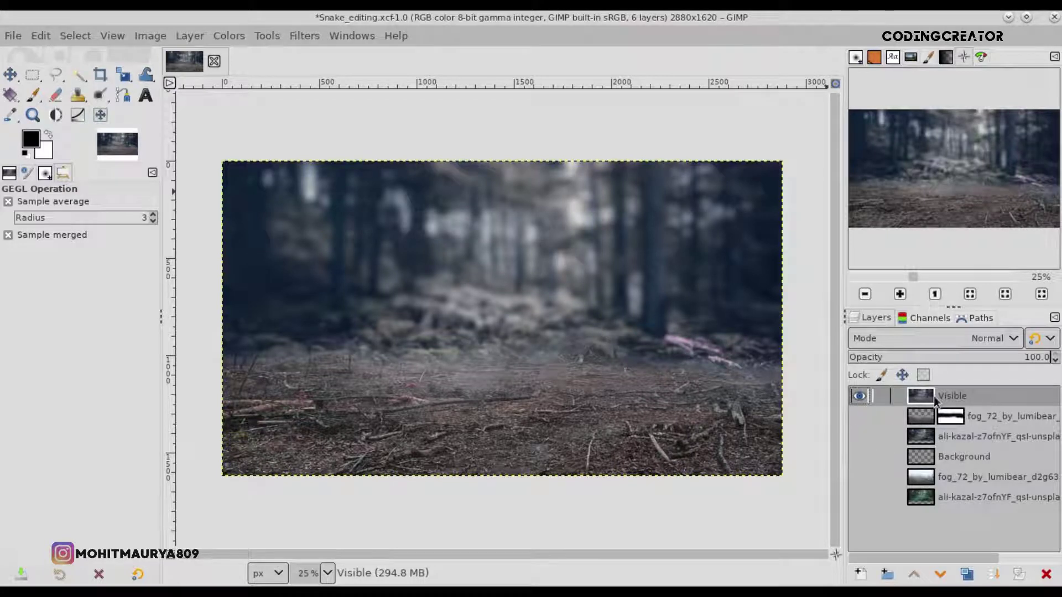
# Darken its midtones with a Value curve (input 155 → output 100), then save the file.
pyautogui.click(228, 35)
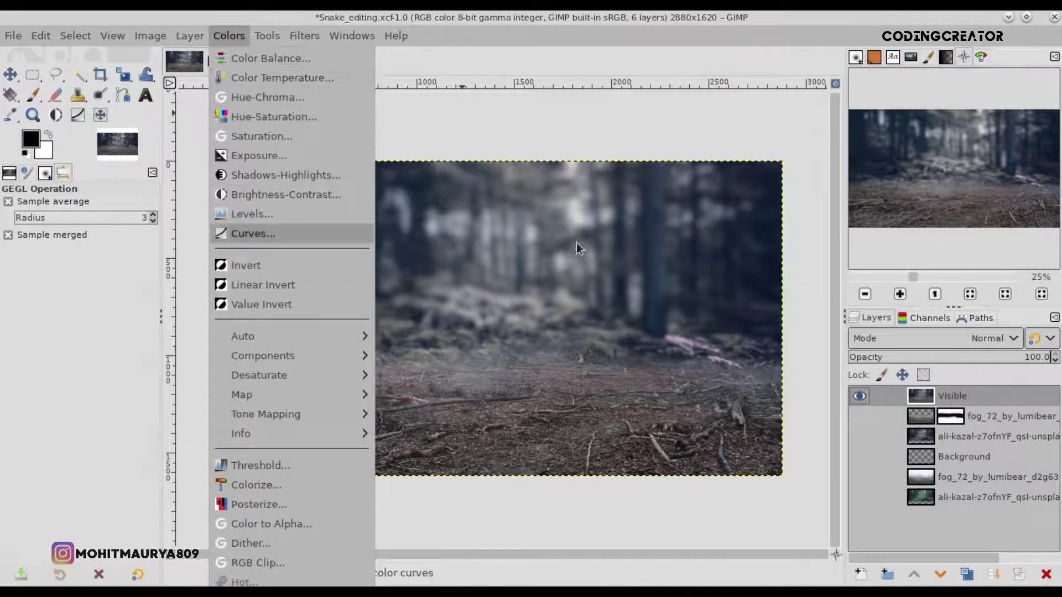
pyautogui.press('Return')
pyautogui.moveTo(893, 287); pyautogui.dragTo(921, 317)
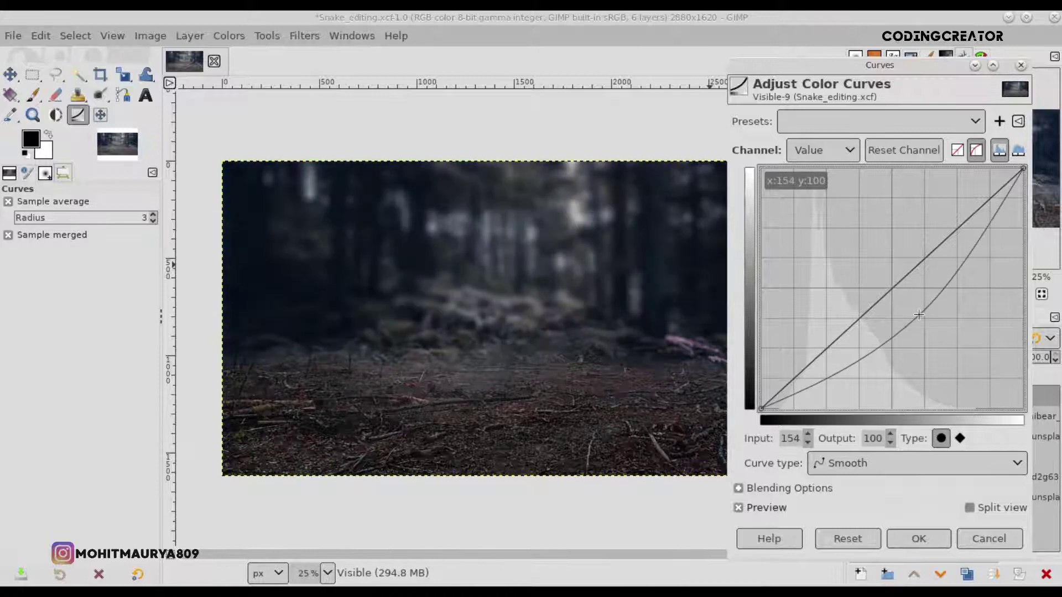
pyautogui.moveTo(922, 317); pyautogui.dragTo(920, 313)
pyautogui.click(773, 505)
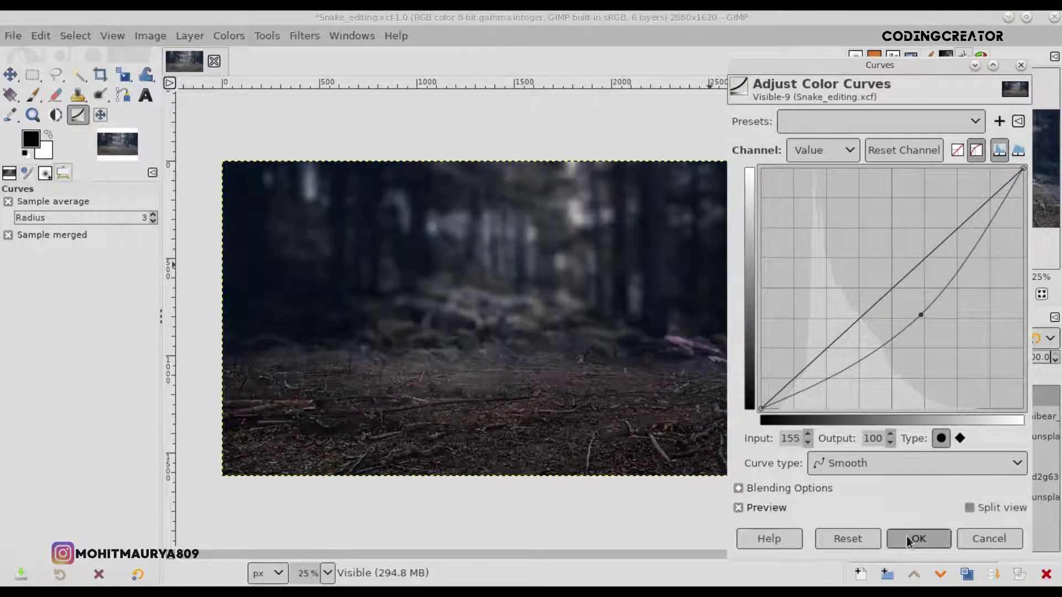
pyautogui.click(913, 538)
pyautogui.hotkey('ctrl', 's')
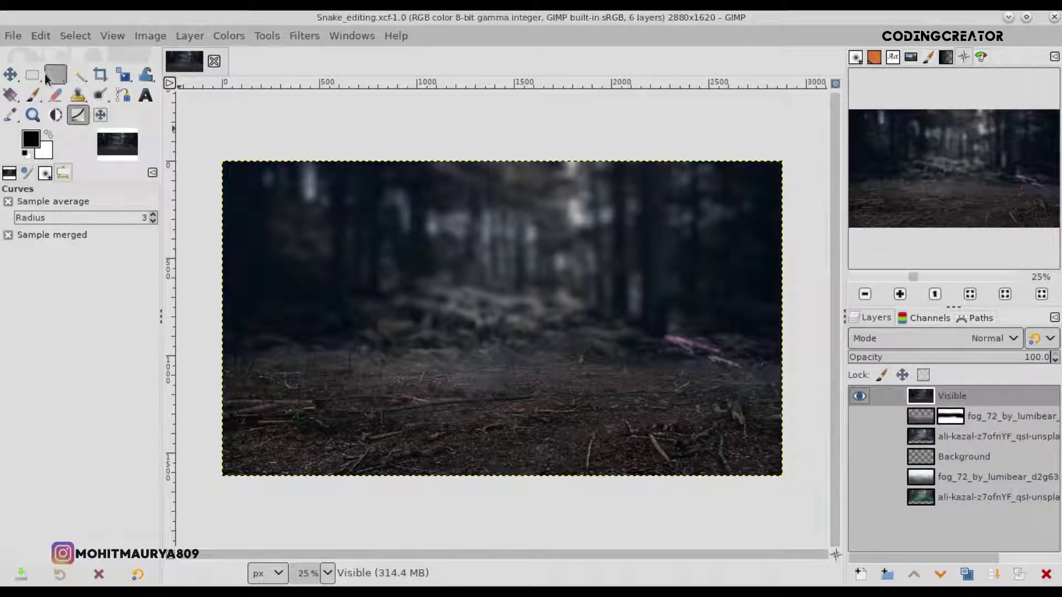
pyautogui.click(12, 35)
# Open snake-1974382_1920.jpg, add an alpha channel, and duplicate its layer.
pyautogui.click(63, 100)
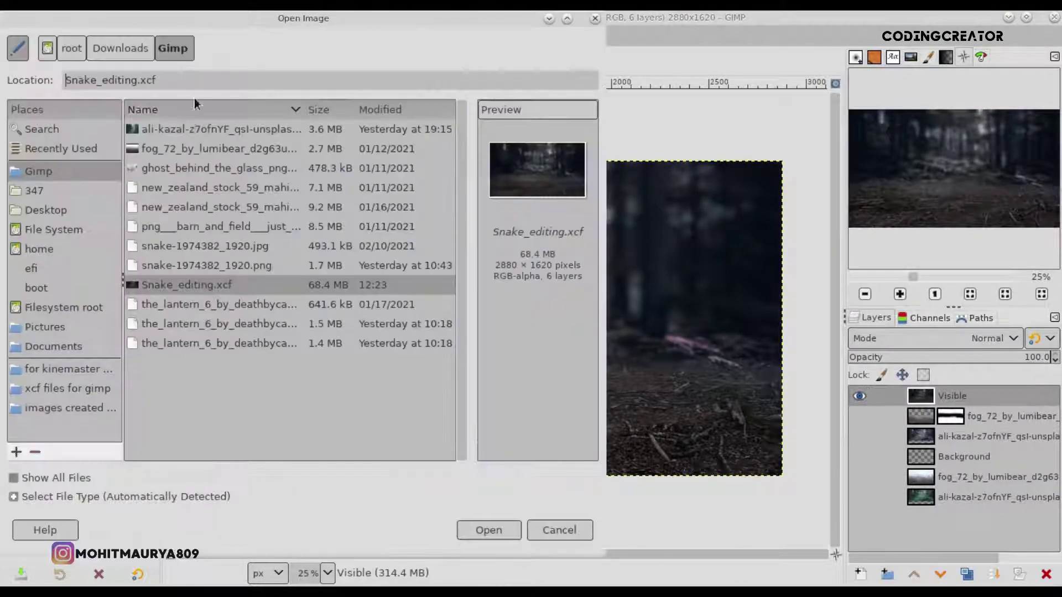
pyautogui.click(187, 232)
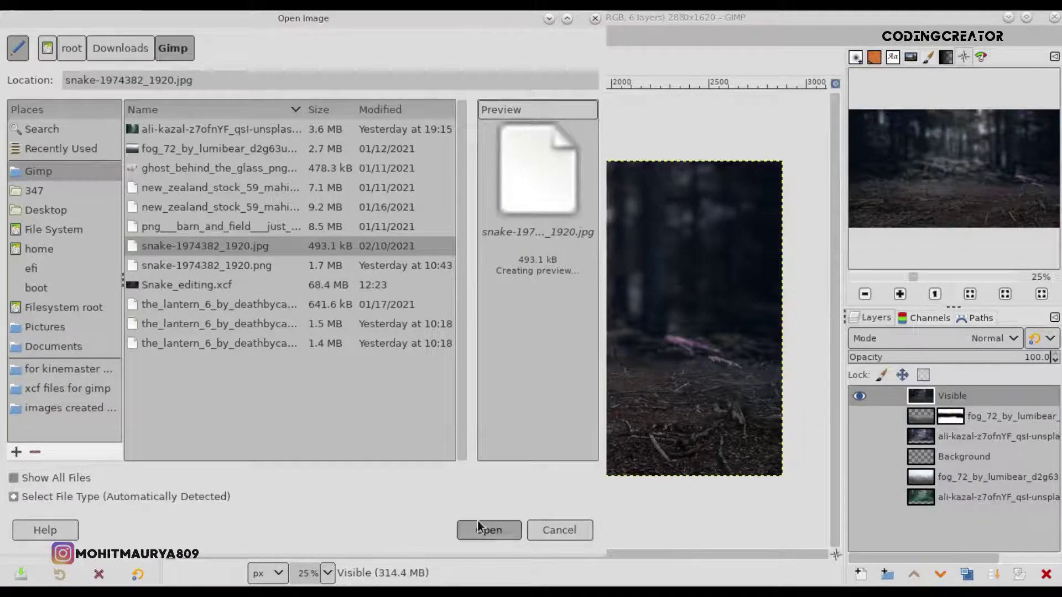
pyautogui.click(477, 520)
pyautogui.rightClick(967, 394)
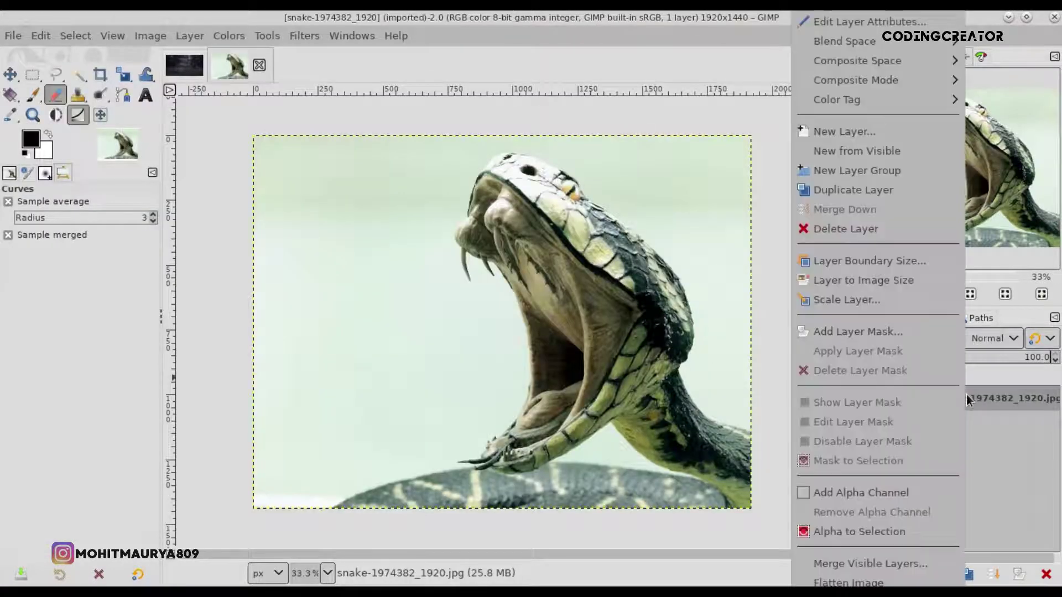
pyautogui.click(884, 493)
pyautogui.click(966, 575)
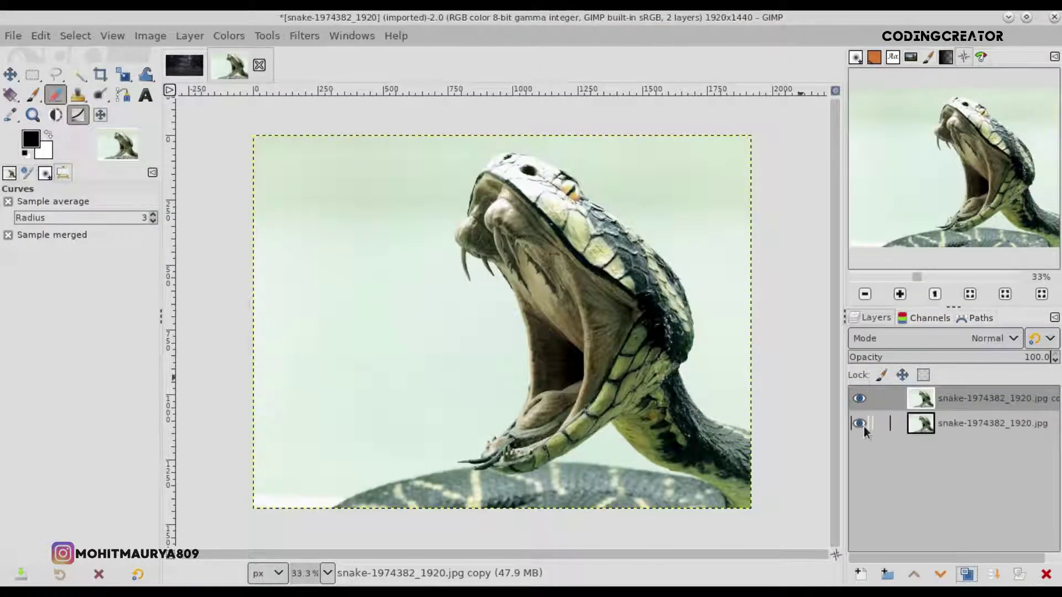
# Start a Free Select outline along the snake's edge.
pyautogui.click(58, 77)
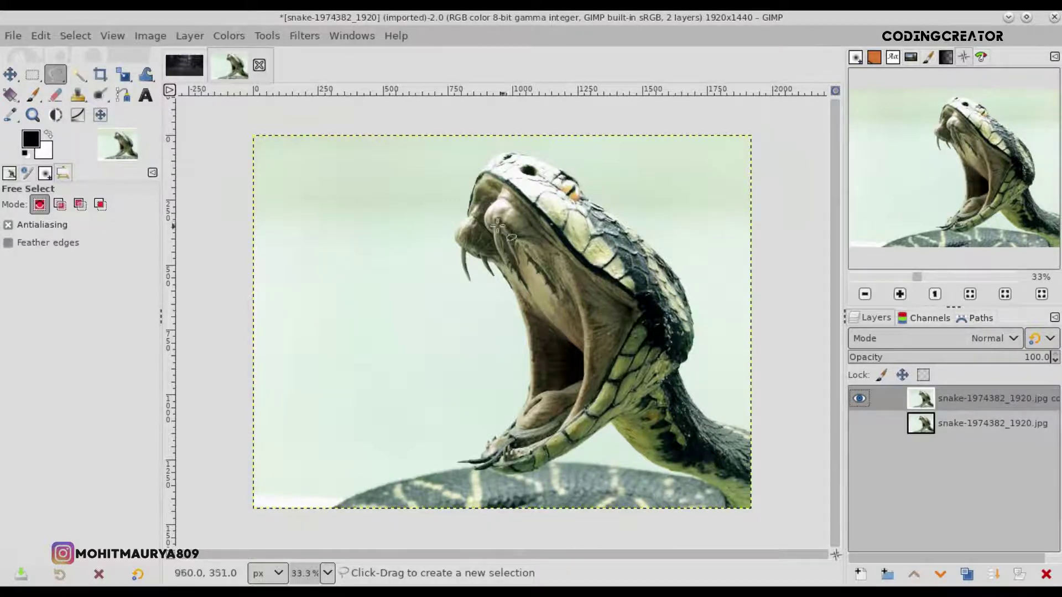
pyautogui.scroll(3, 497, 224)
pyautogui.scroll(3, 456, 224)
pyautogui.click(410, 243)
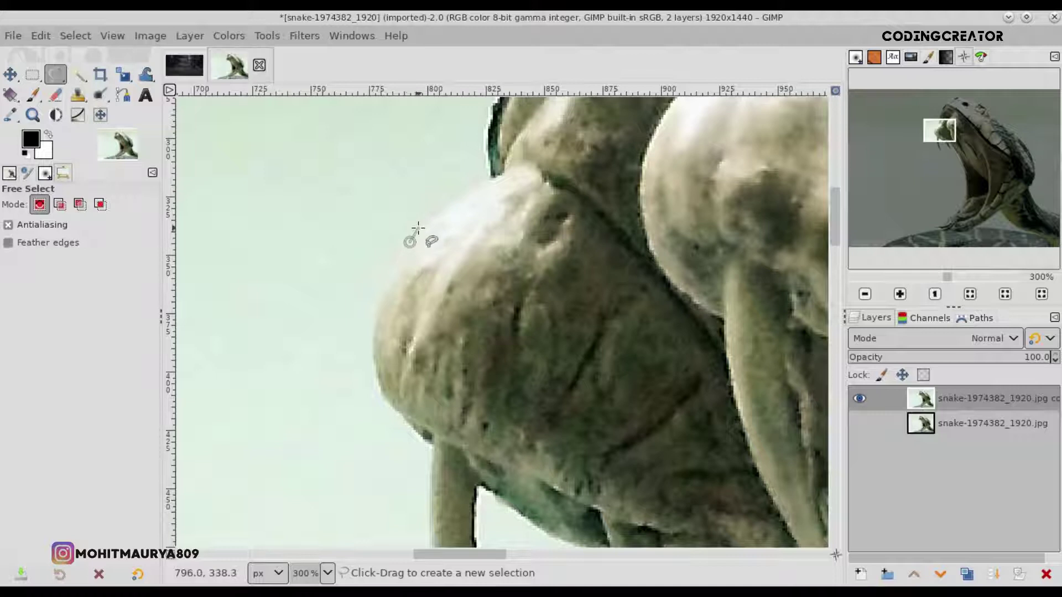
pyautogui.moveTo(435, 214); pyautogui.dragTo(494, 173)
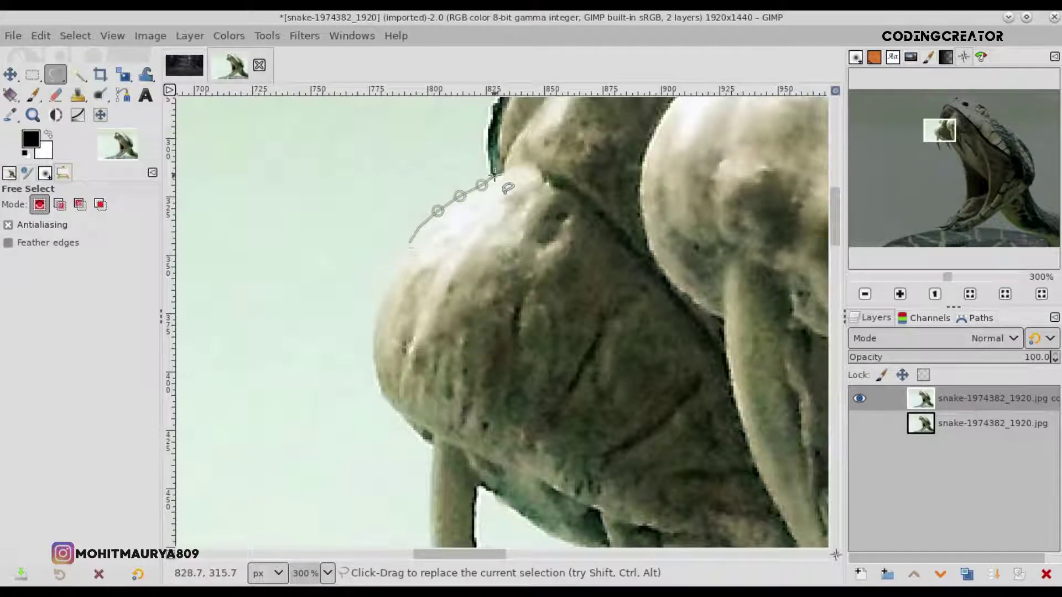
pyautogui.click(483, 135)
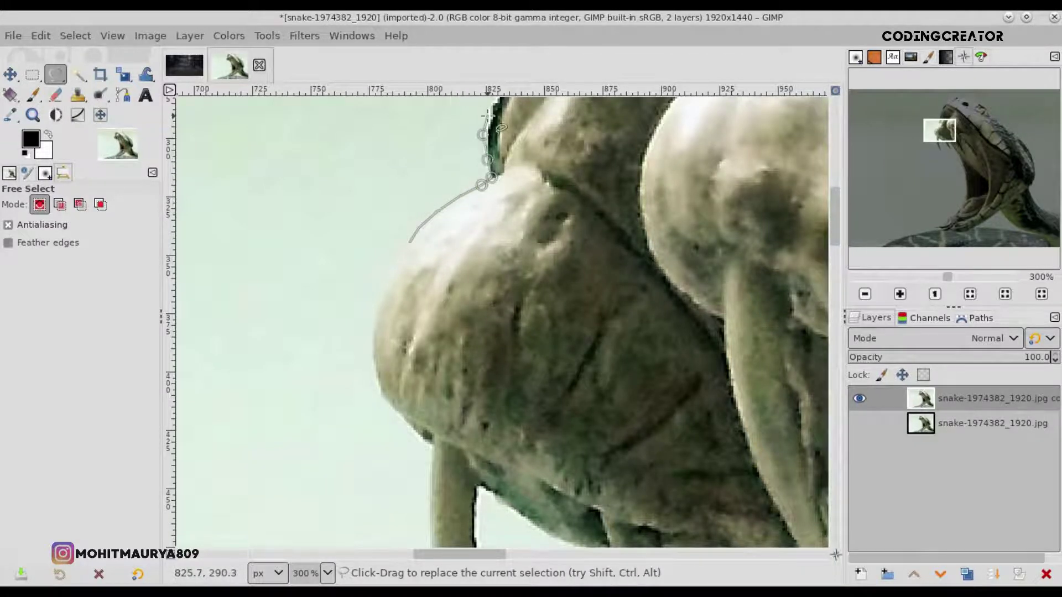
pyautogui.scroll(3, 491, 105)
pyautogui.scroll(2, 490, 105)
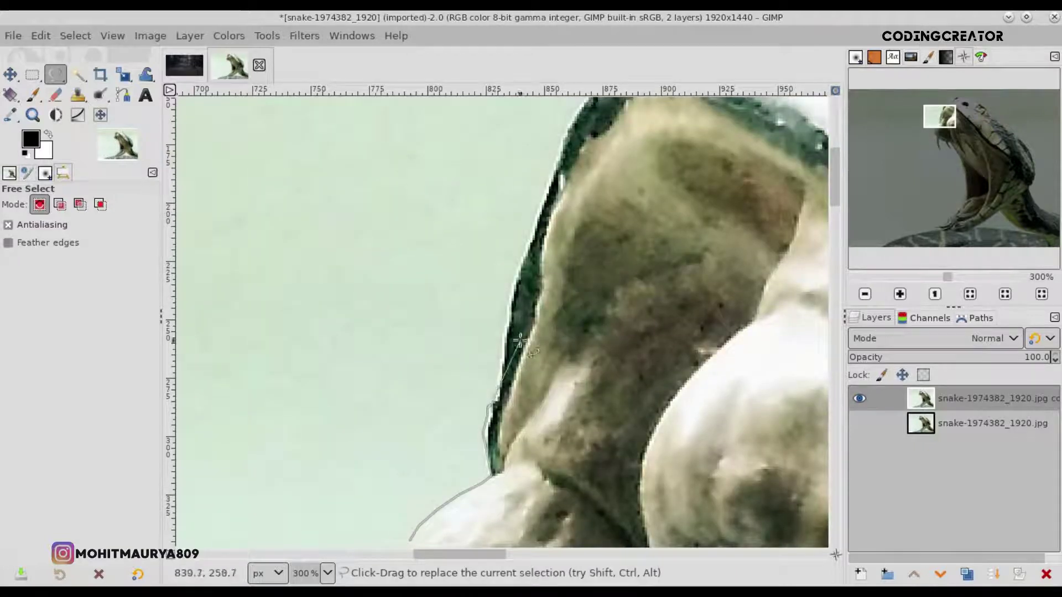
# Continue the outline up and across the top of the snake's head.
pyautogui.moveTo(497, 394); pyautogui.dragTo(507, 308)
pyautogui.click(512, 285)
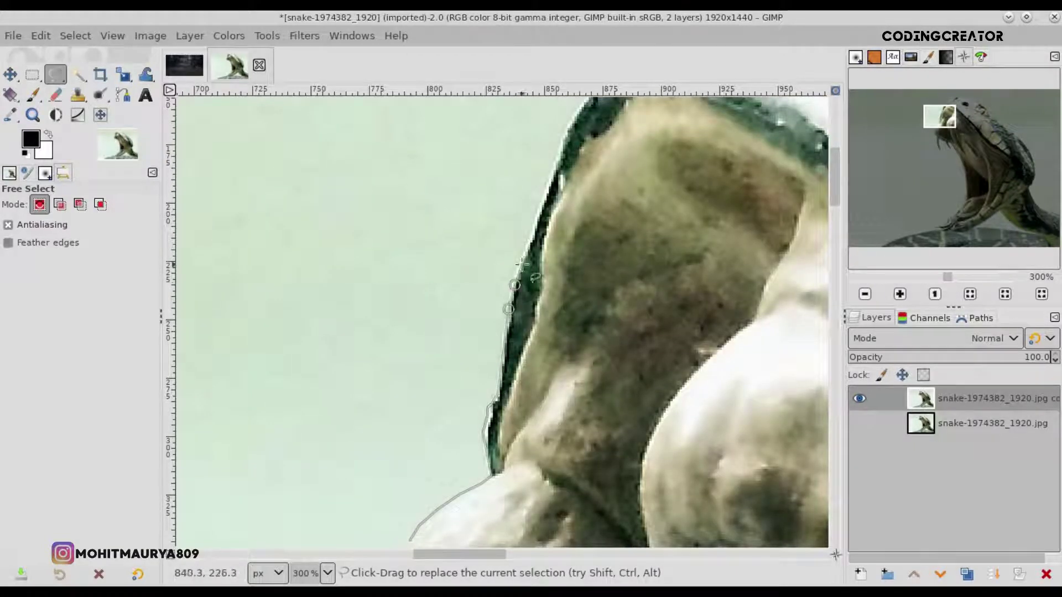
pyautogui.click(565, 144)
pyautogui.scroll(3, 834, 154)
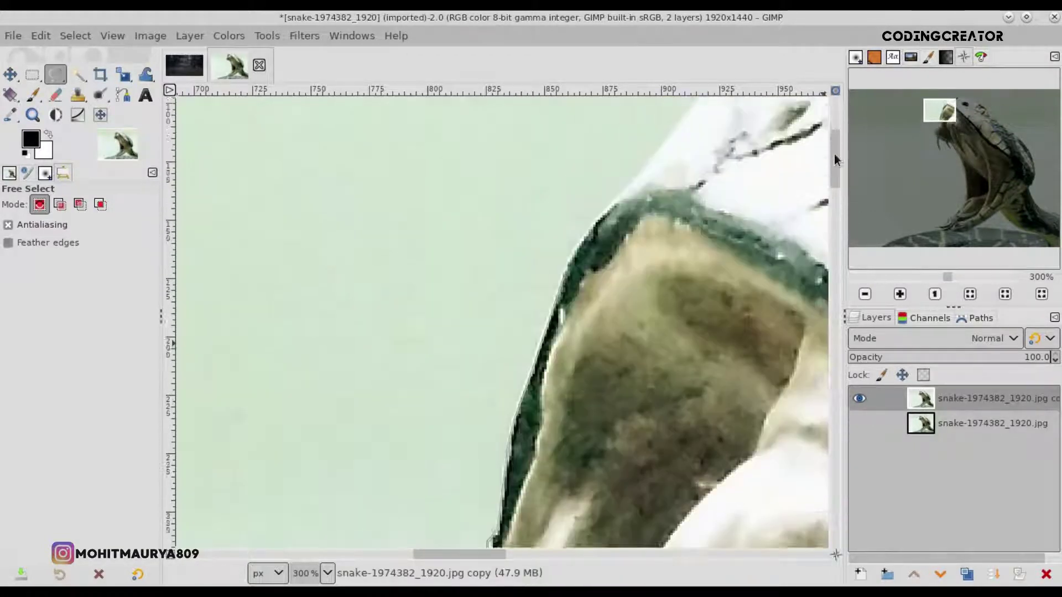
pyautogui.click(577, 294)
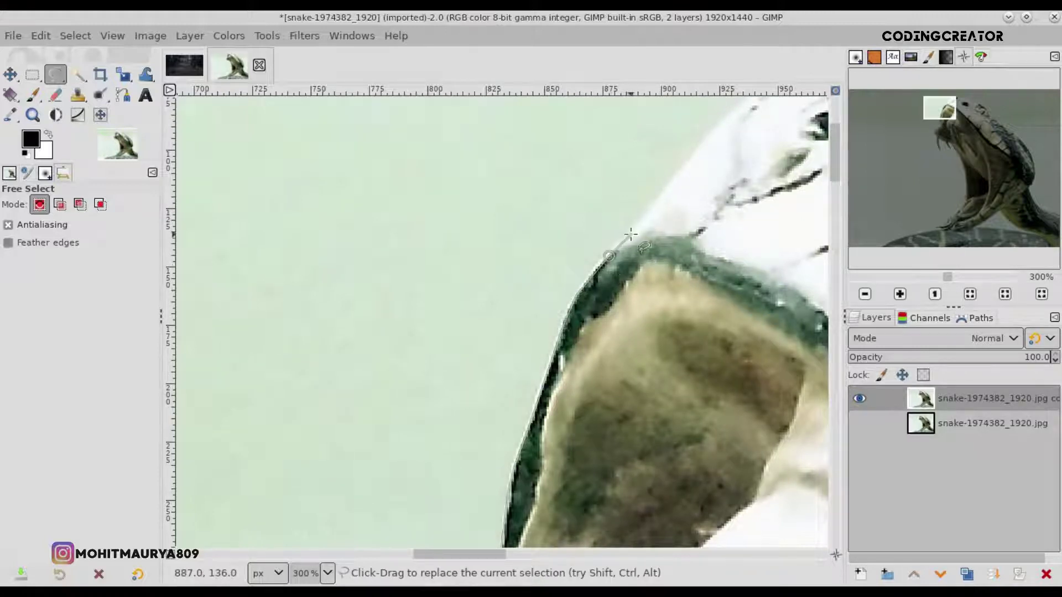
pyautogui.click(699, 148)
pyautogui.moveTo(448, 555); pyautogui.dragTo(495, 556)
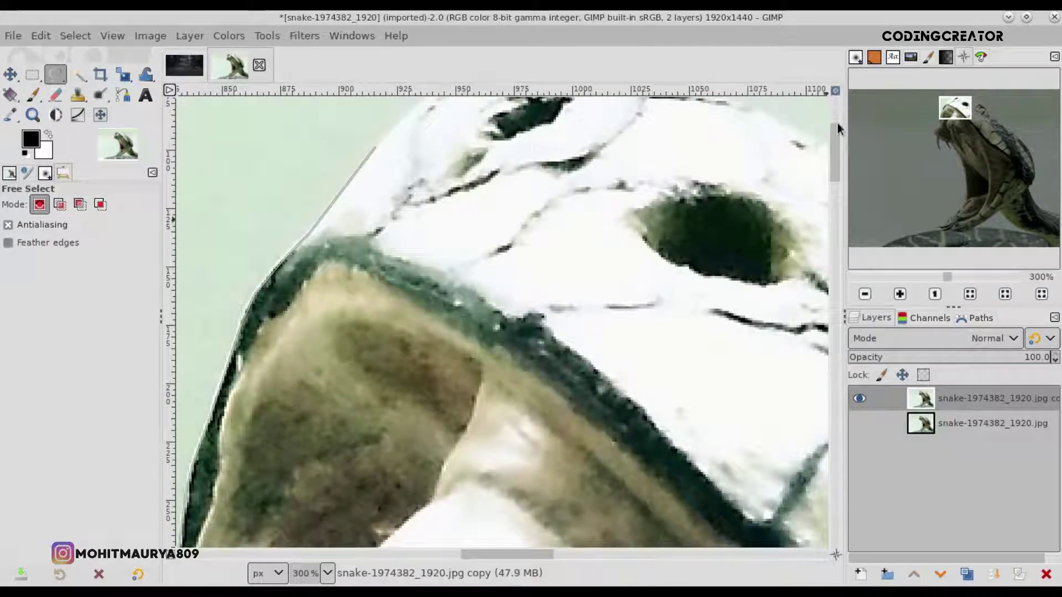
pyautogui.scroll(3, 836, 124)
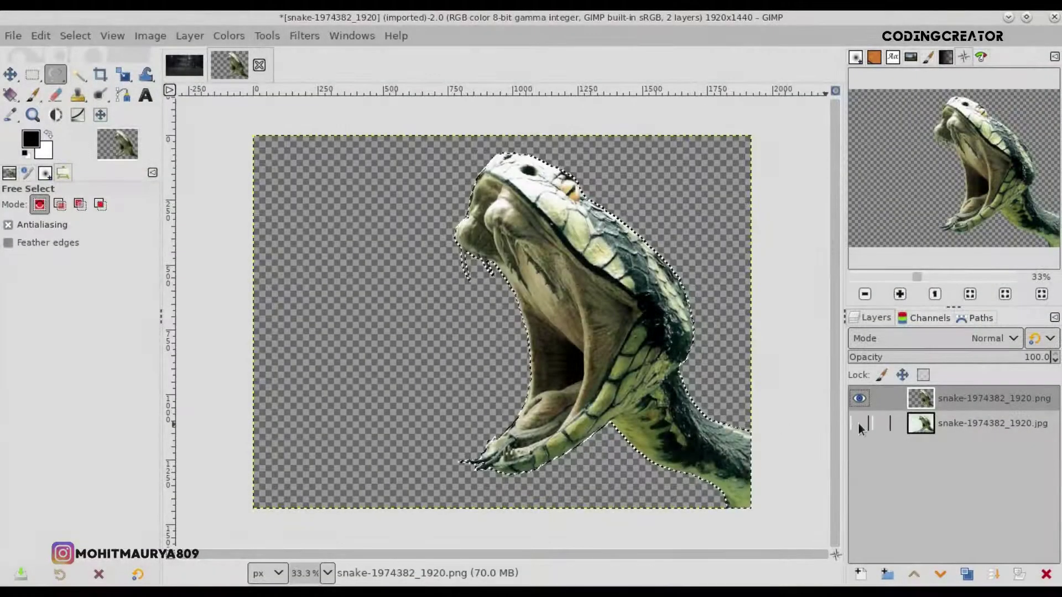
# Hide the original snake layer, deselect, and drag the cut-out snake into the forest composite.
pyautogui.click(859, 423)
pyautogui.click(75, 36)
pyautogui.click(94, 76)
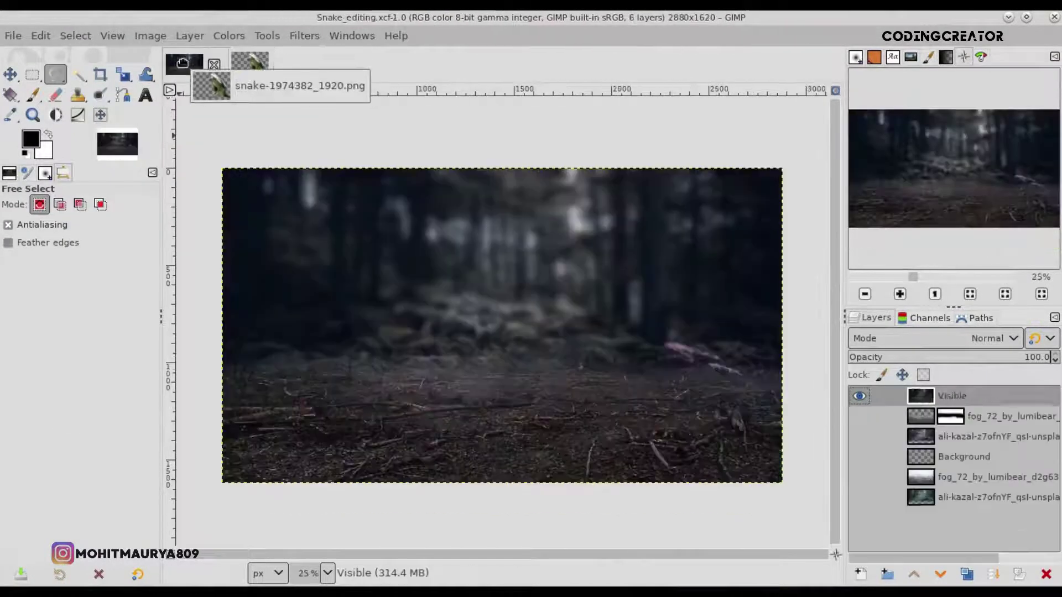
pyautogui.moveTo(928, 399)
pyautogui.mouseDown()
pyautogui.moveTo(538, 321)
pyautogui.moveTo(665, 329)
pyautogui.mouseUp()
# Crop the snake layer to content and move it up-left over the forest's right side.
pyautogui.press('m')
pyautogui.moveTo(825, 368); pyautogui.dragTo(826, 367)
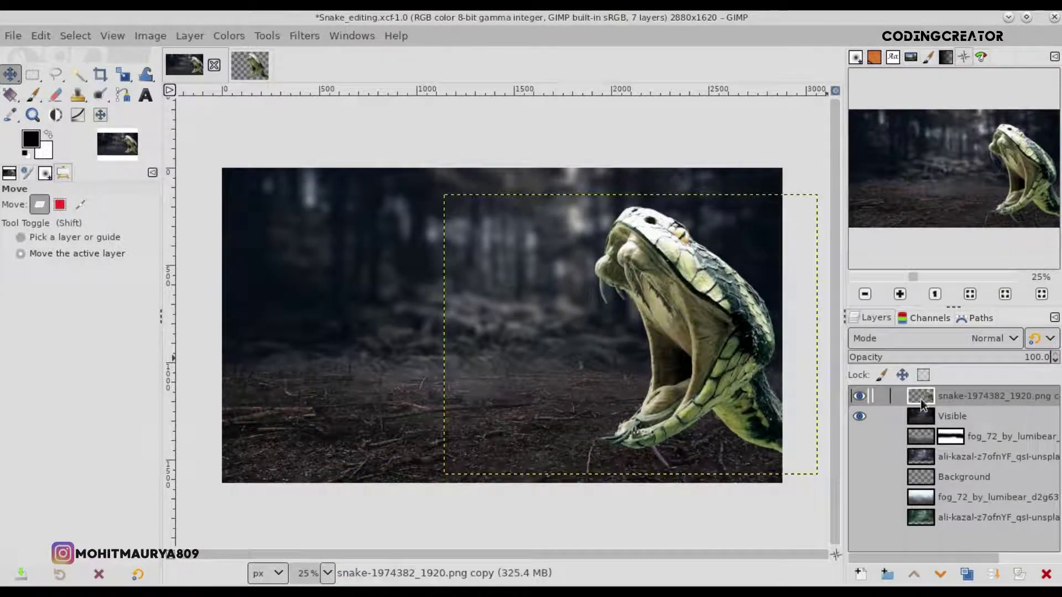
pyautogui.click(171, 35)
pyautogui.click(249, 356)
pyautogui.moveTo(717, 386)
pyautogui.mouseDown()
pyautogui.moveTo(692, 370)
pyautogui.moveTo(761, 407)
pyautogui.mouseUp()
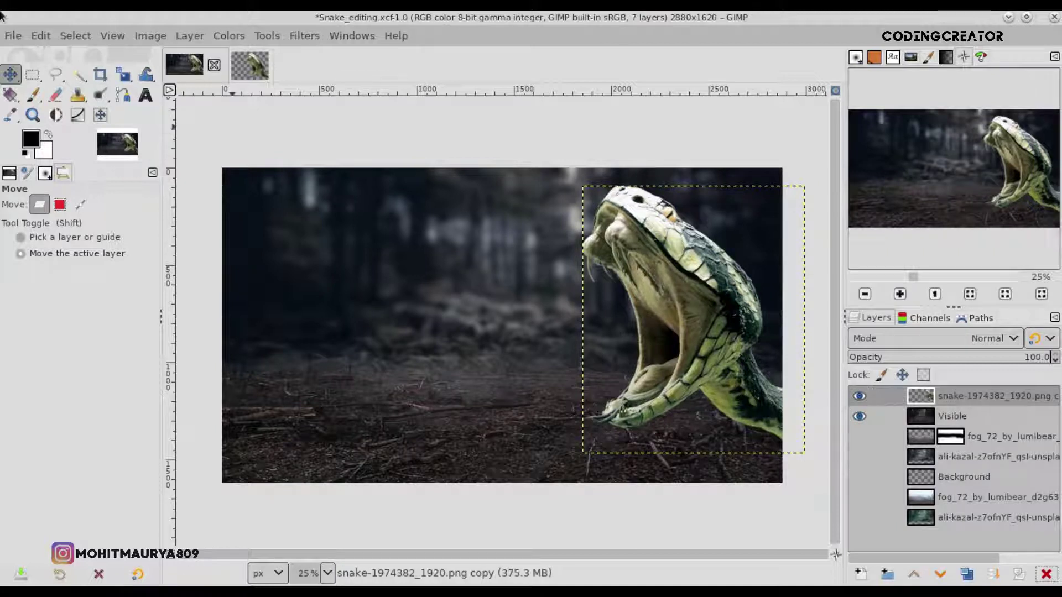
pyautogui.click(13, 35)
# Open the lantern woman photo, duplicate its layer, and hide the original.
pyautogui.click(33, 97)
pyautogui.click(188, 304)
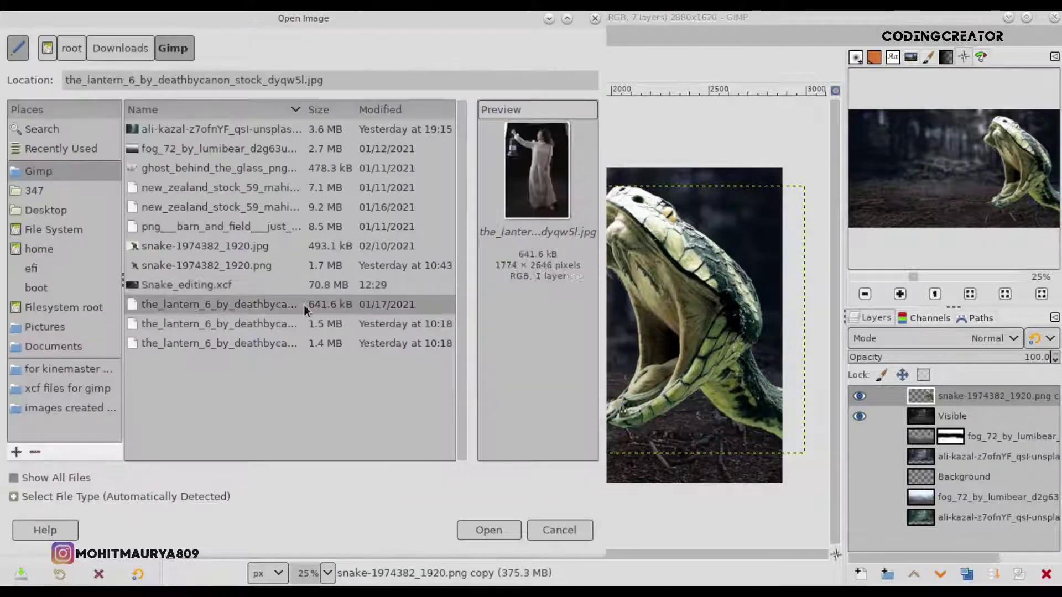
pyautogui.click(497, 536)
pyautogui.click(680, 399)
pyautogui.rightClick(955, 413)
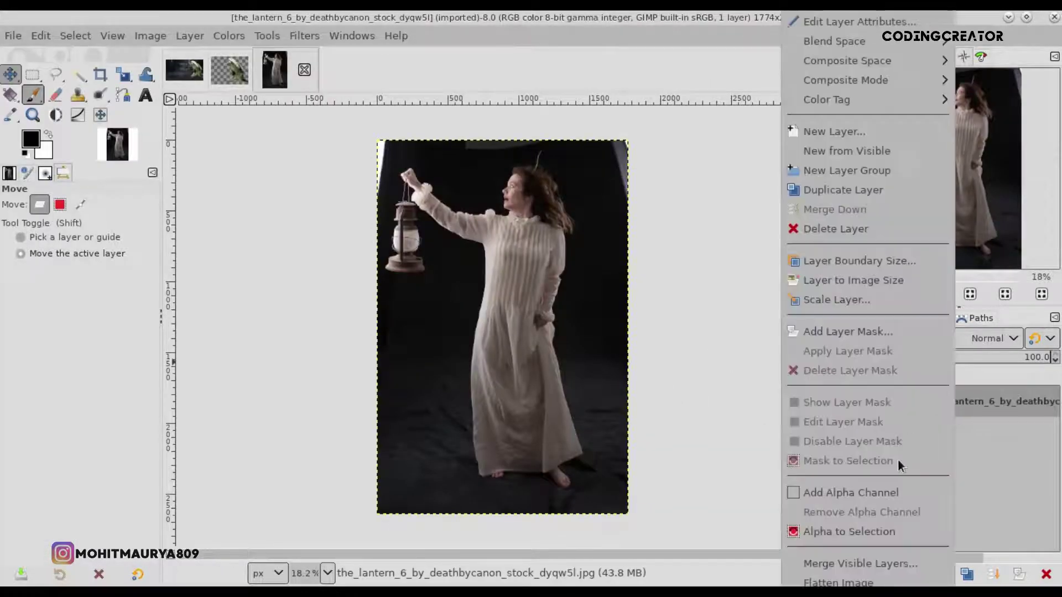
pyautogui.click(967, 574)
pyautogui.click(866, 437)
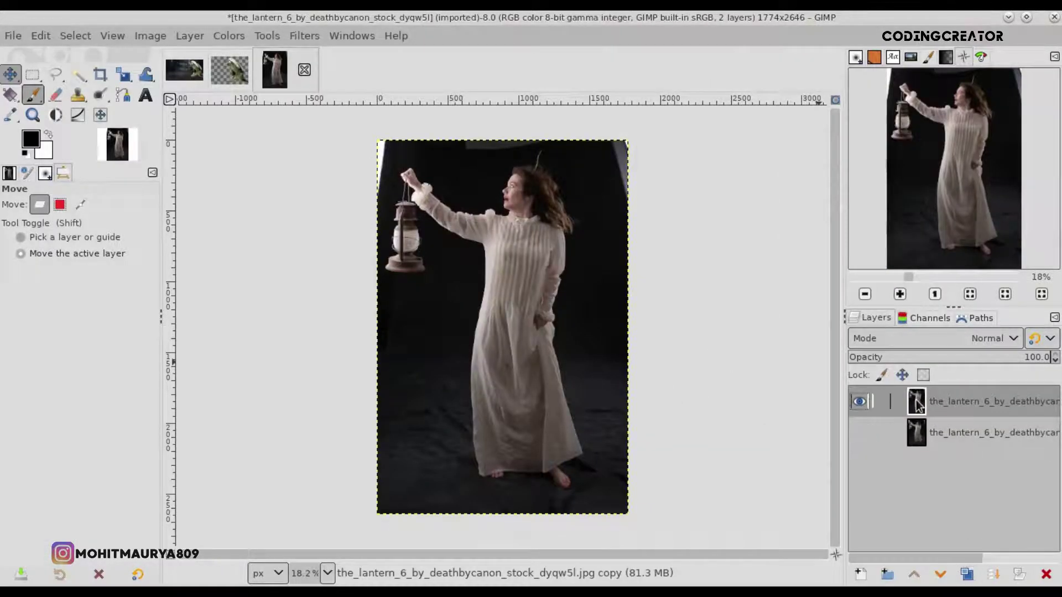
# Start a Free Select outline around the woman from her shoulder down the dress.
pyautogui.click(55, 74)
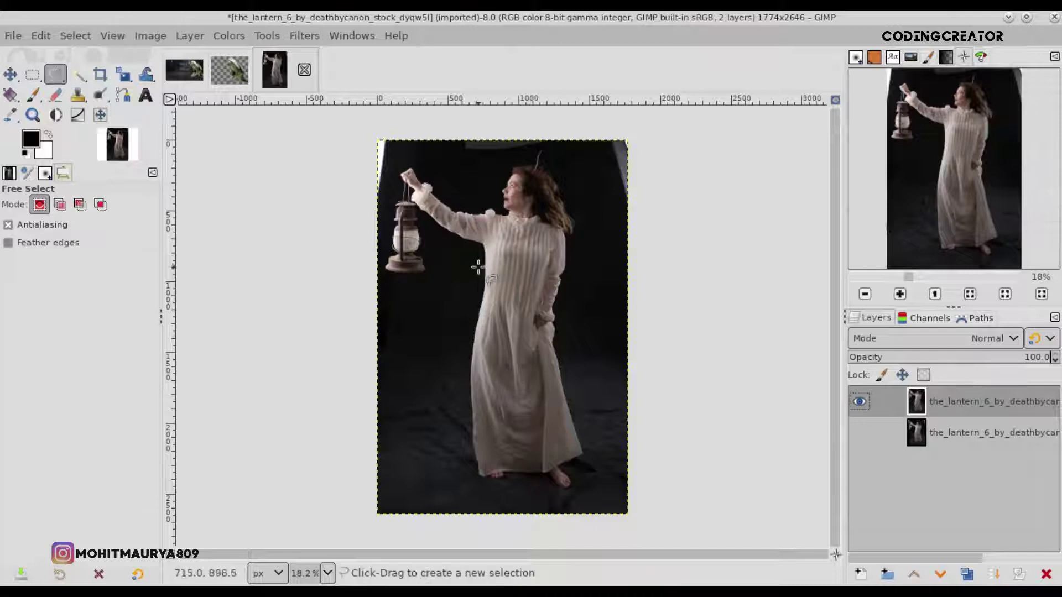
pyautogui.scroll(1, 478, 267)
pyautogui.scroll(6, 484, 257)
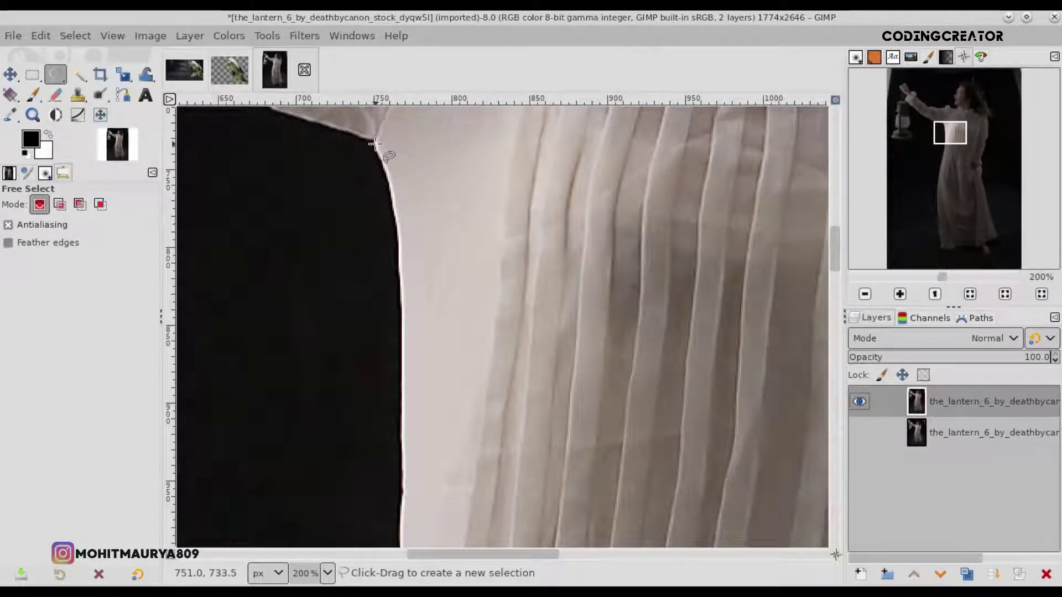
pyautogui.click(395, 212)
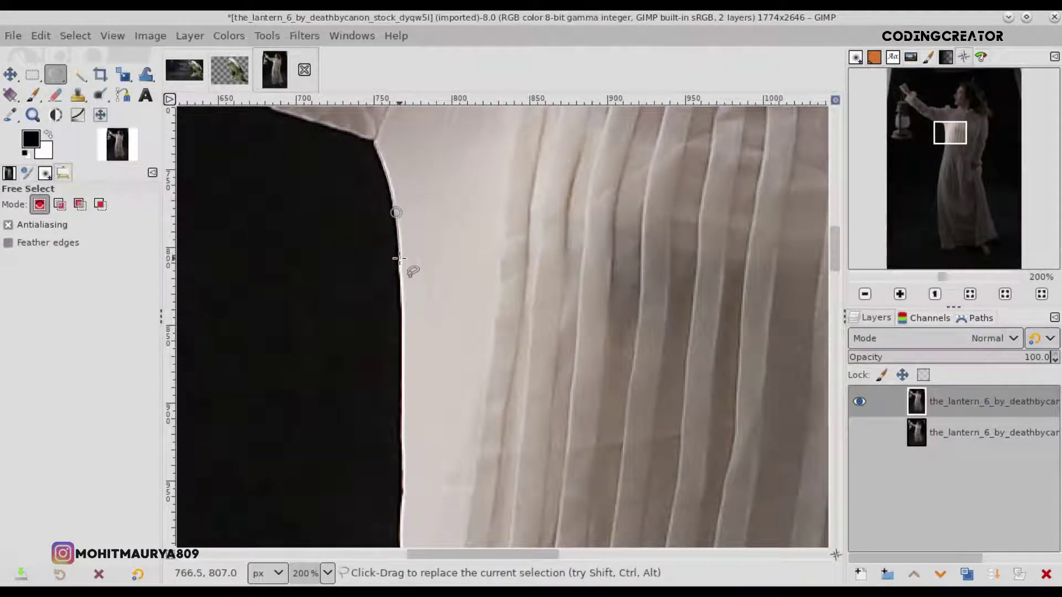
pyautogui.moveTo(398, 310); pyautogui.dragTo(398, 400)
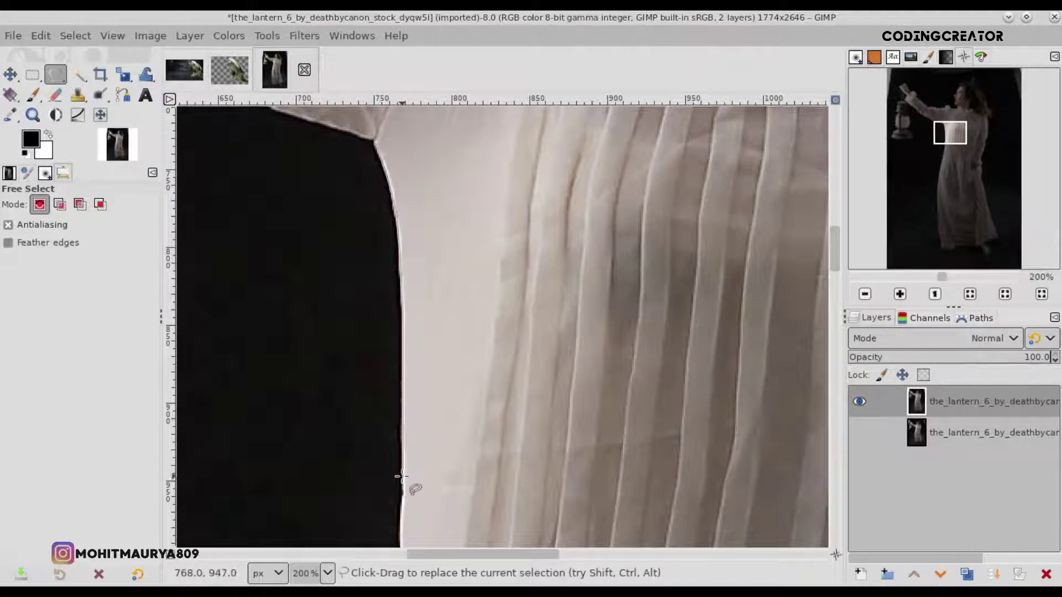
pyautogui.moveTo(836, 246); pyautogui.dragTo(837, 285)
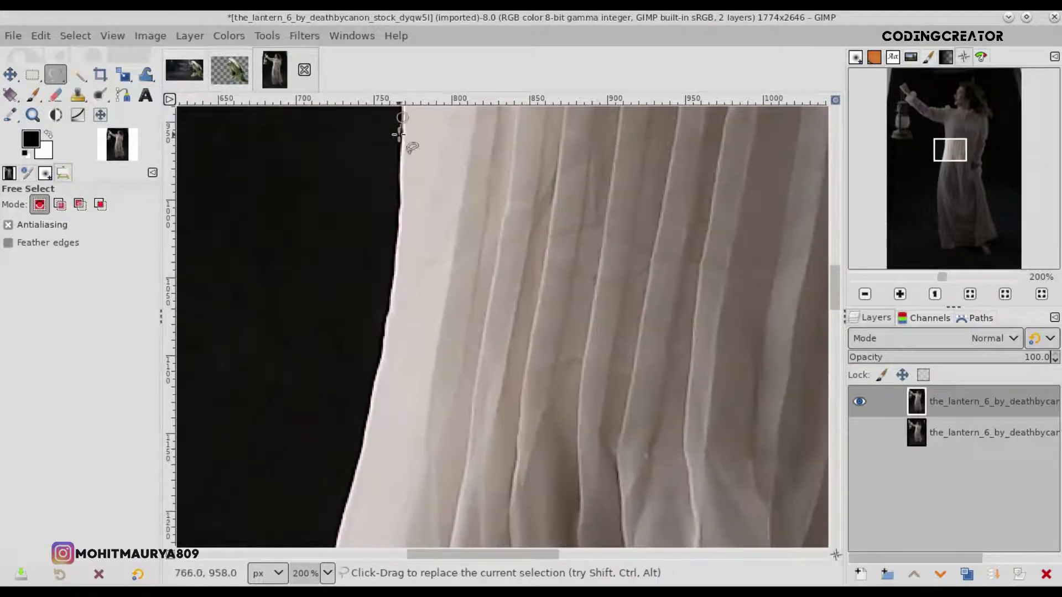
# Continue tracing the dress edge down to the hem.
pyautogui.click(400, 172)
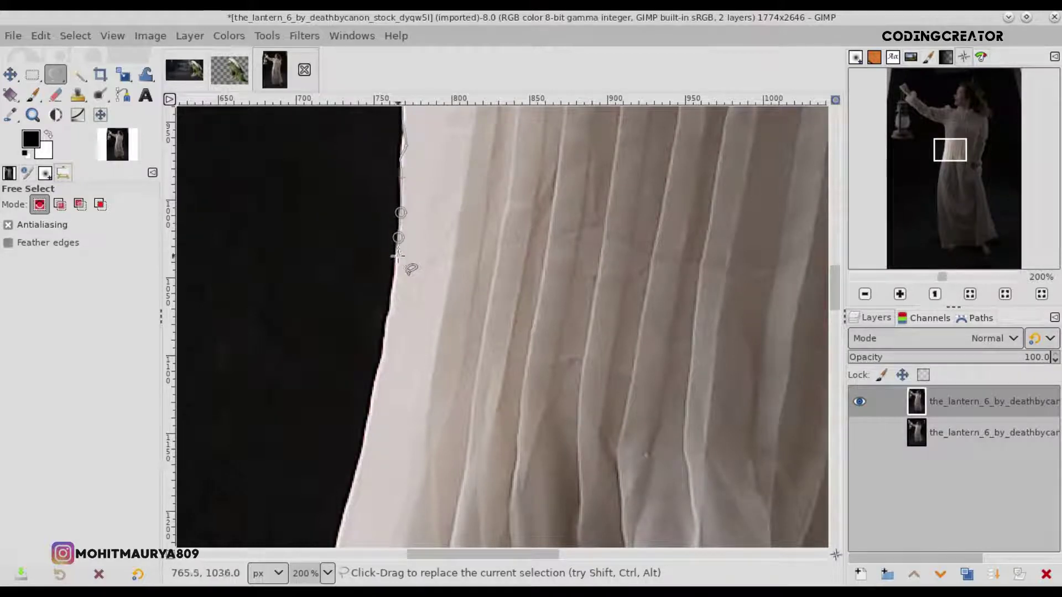
pyautogui.click(393, 276)
pyautogui.click(387, 321)
pyautogui.click(369, 399)
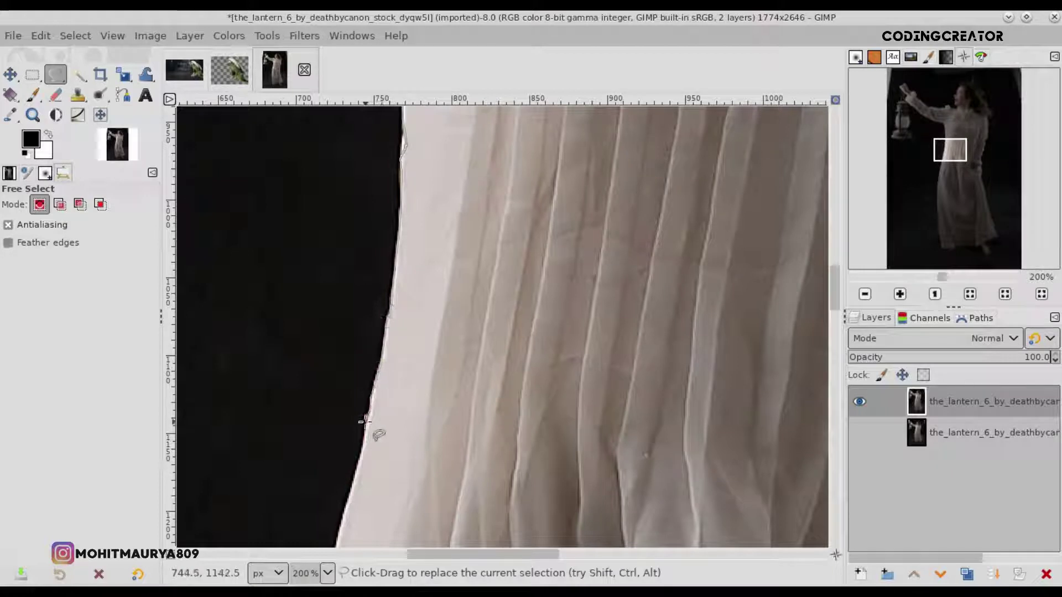
pyautogui.click(363, 447)
pyautogui.scroll(-1, 351, 503)
pyautogui.scroll(-1, 350, 503)
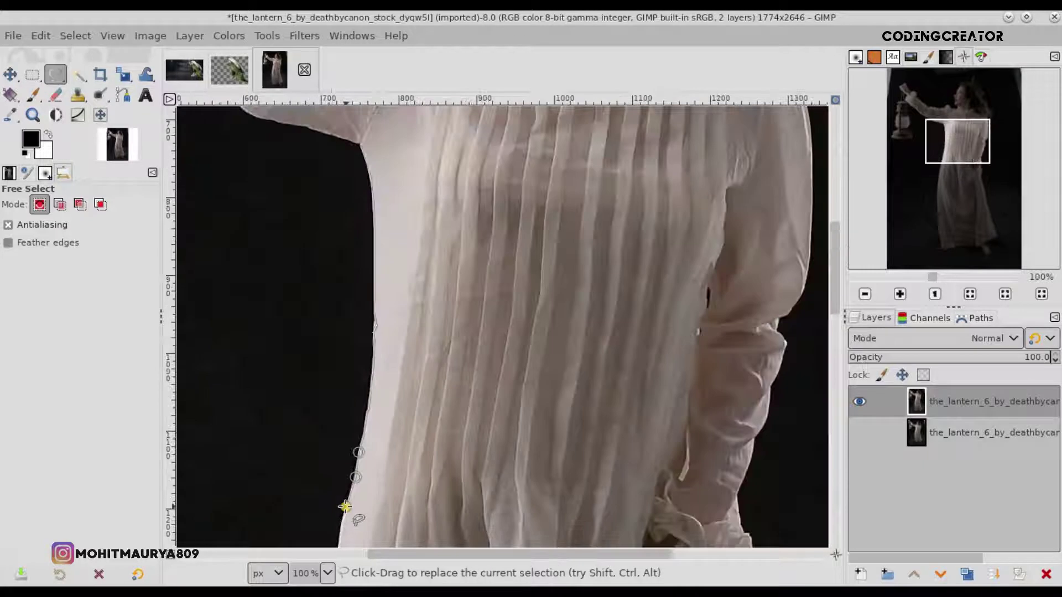
pyautogui.moveTo(837, 276); pyautogui.dragTo(836, 296)
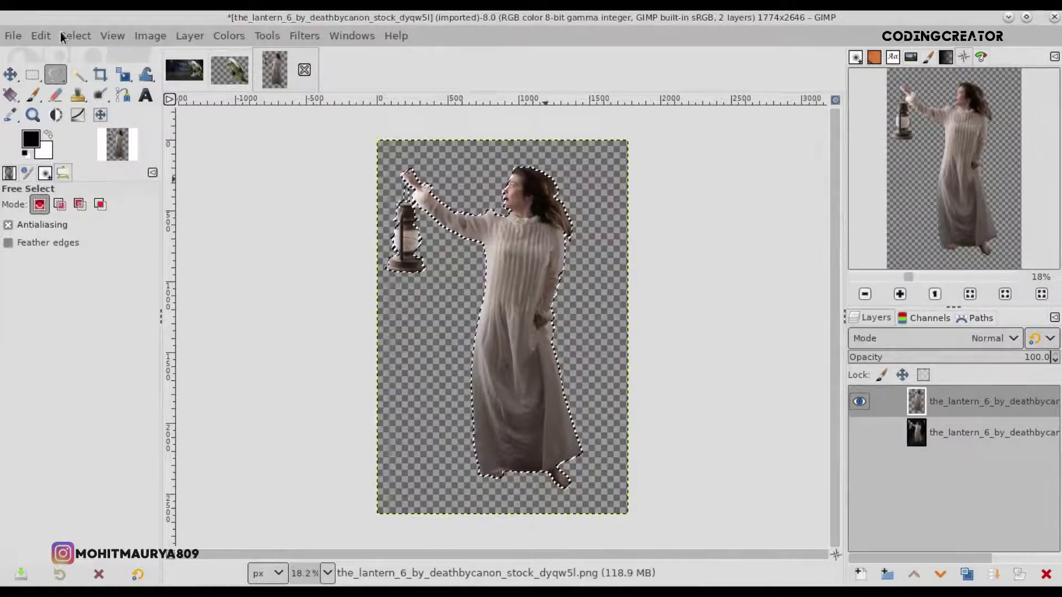
pyautogui.click(75, 35)
# Deselect and drag the cut-out woman into the snake composite, shifting her slightly left.
pyautogui.click(83, 73)
pyautogui.moveTo(917, 402); pyautogui.dragTo(412, 340)
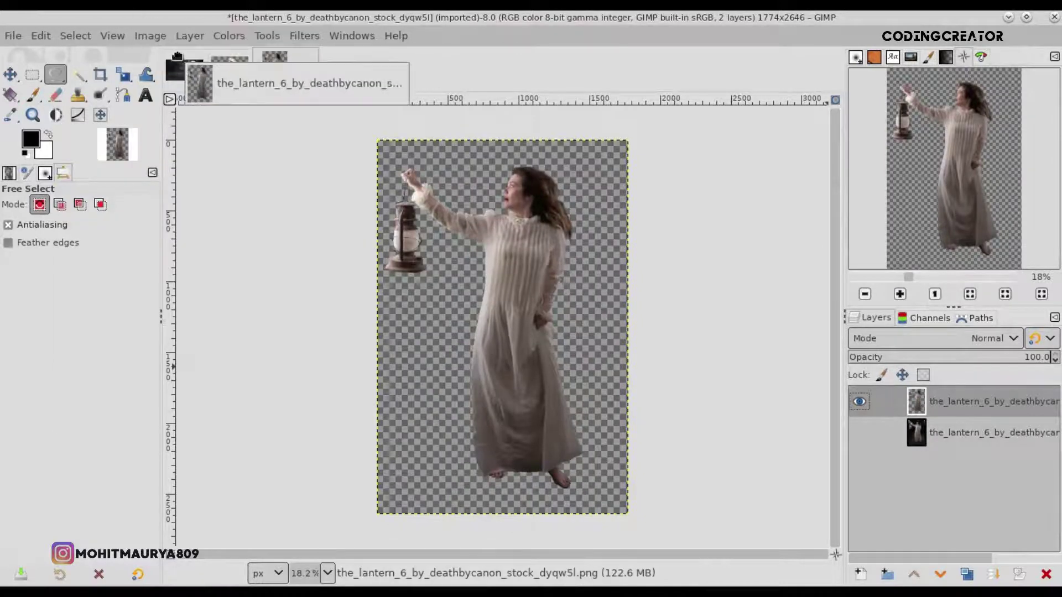
pyautogui.press('m')
pyautogui.moveTo(532, 350); pyautogui.dragTo(508, 352)
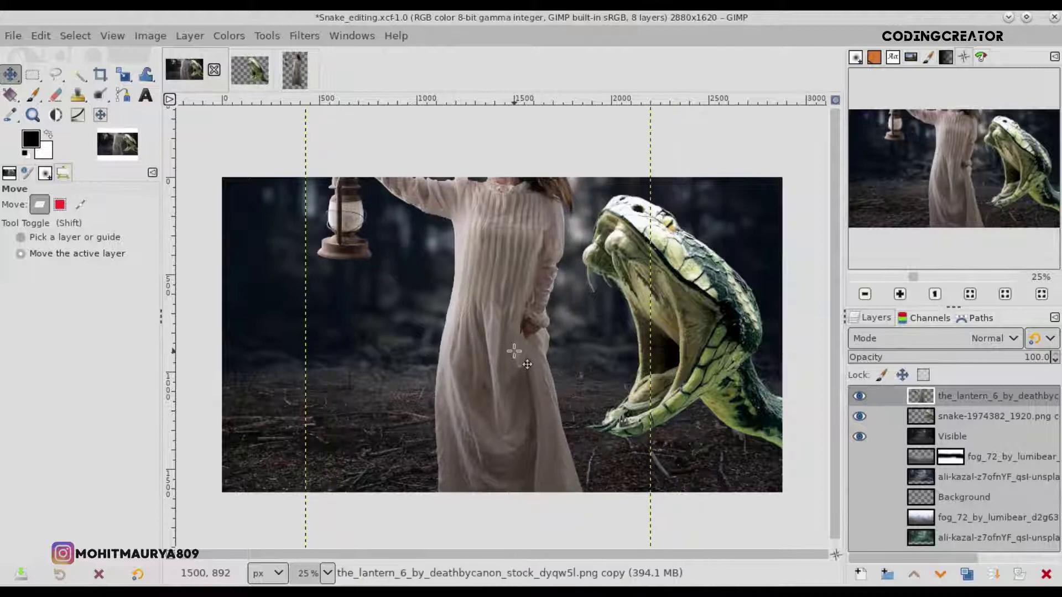
# Flip the woman horizontally to face the snake and move her upward.
pyautogui.click(123, 73)
pyautogui.click(221, 157)
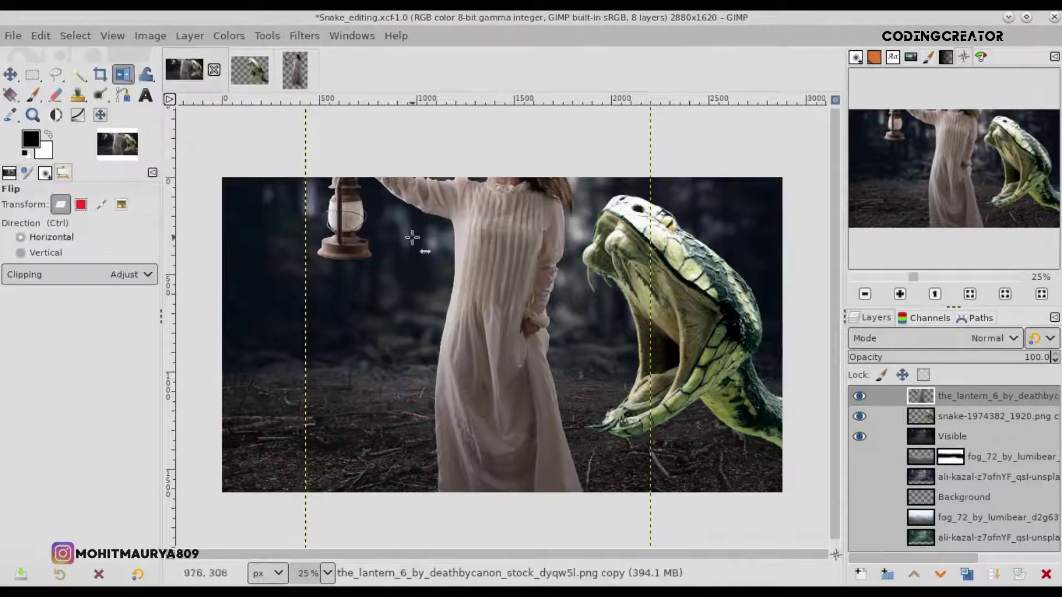
pyautogui.click(412, 238)
pyautogui.press('m')
pyautogui.click(123, 74)
pyautogui.click(173, 116)
pyautogui.press('m')
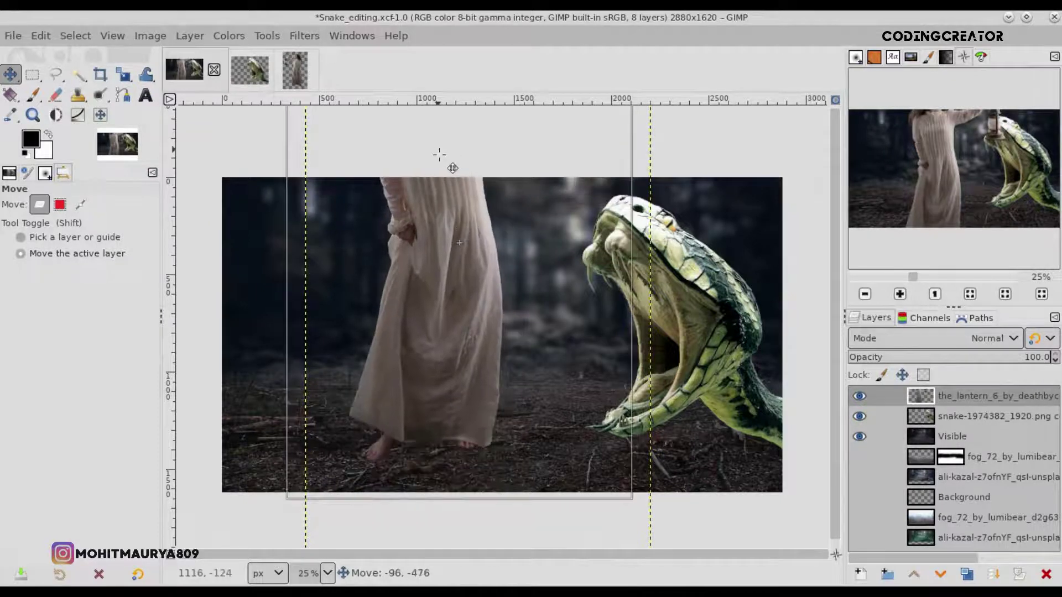
pyautogui.moveTo(452, 202); pyautogui.dragTo(457, 167)
# Scale the woman down to about half size and move her onto the forest floor.
pyautogui.click(123, 75)
pyautogui.click(566, 178)
pyautogui.moveTo(549, 168)
pyautogui.mouseDown()
pyautogui.moveTo(392, 410)
pyautogui.moveTo(453, 395)
pyautogui.mouseUp()
pyautogui.moveTo(524, 273); pyautogui.dragTo(481, 327)
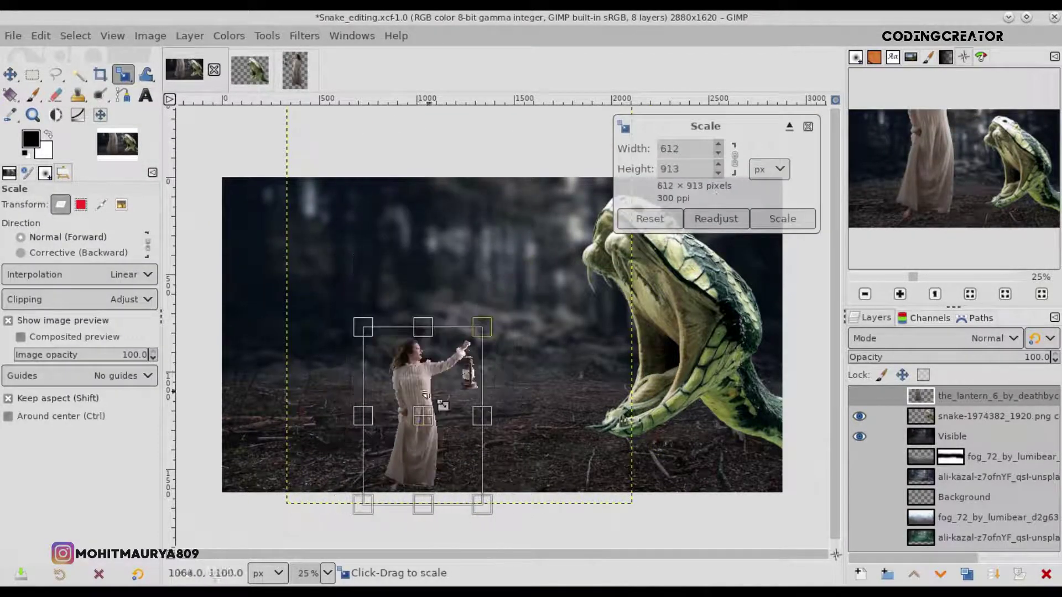
pyautogui.click(782, 218)
pyautogui.press('m')
pyautogui.moveTo(436, 431); pyautogui.dragTo(465, 390)
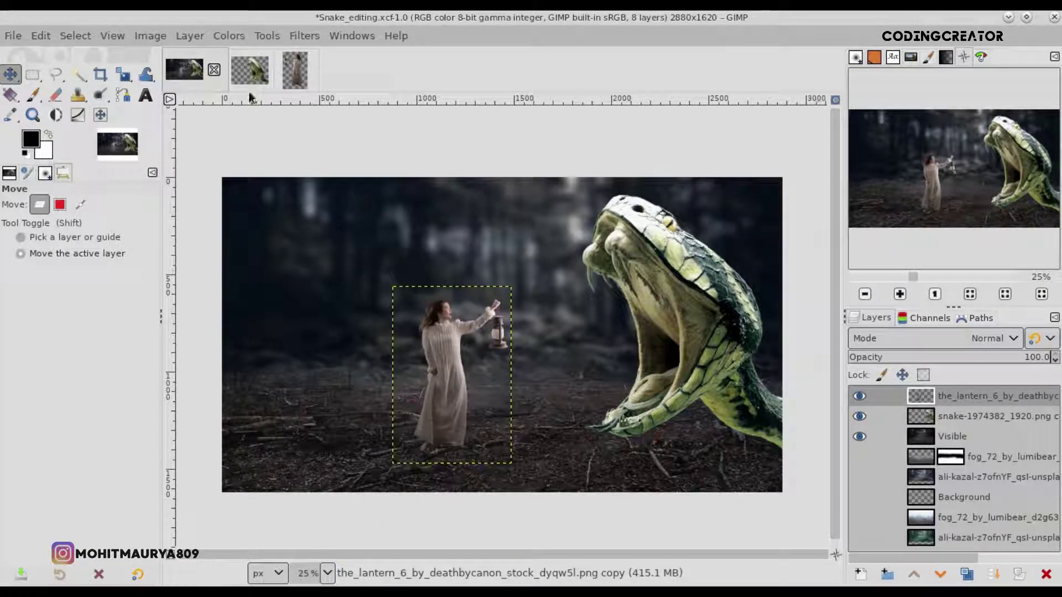
# Rescale the woman slightly and apply her final size.
pyautogui.click(123, 75)
pyautogui.click(428, 360)
pyautogui.moveTo(502, 297); pyautogui.dragTo(474, 360)
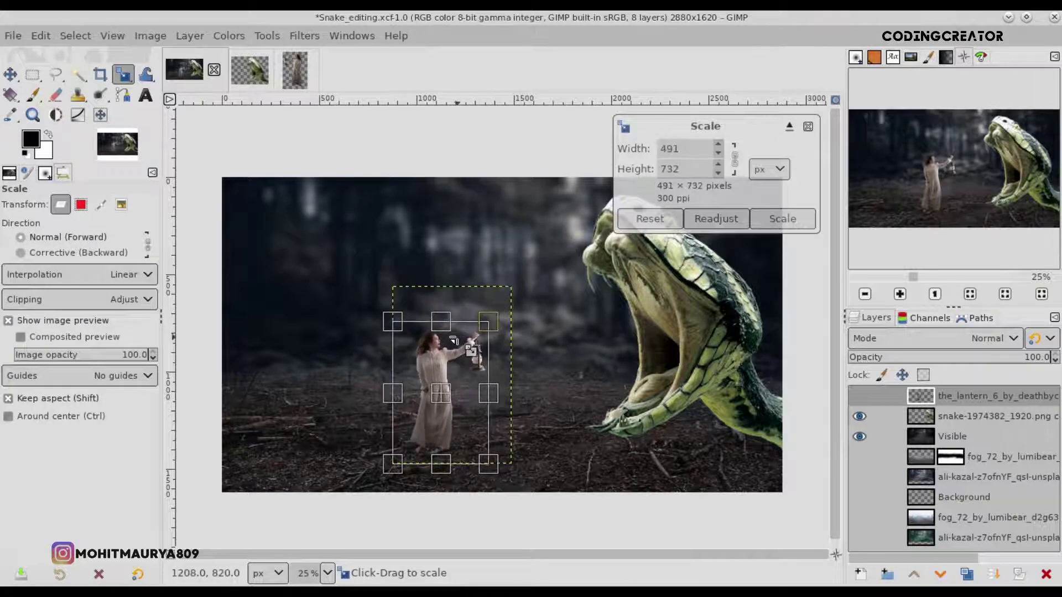
pyautogui.moveTo(489, 375)
pyautogui.mouseDown()
pyautogui.moveTo(503, 335)
pyautogui.moveTo(464, 357)
pyautogui.mouseUp()
pyautogui.press('Return')
pyautogui.press('m')
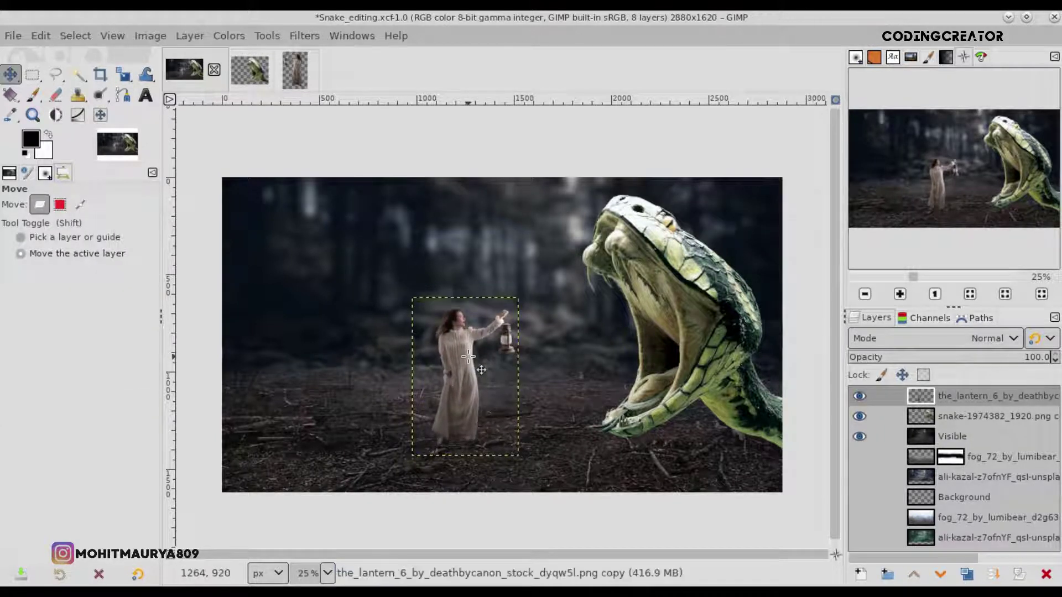
# Save the composite, nudge the woman slightly right, and select the snake layer.
pyautogui.hotkey('ctrl', 's')
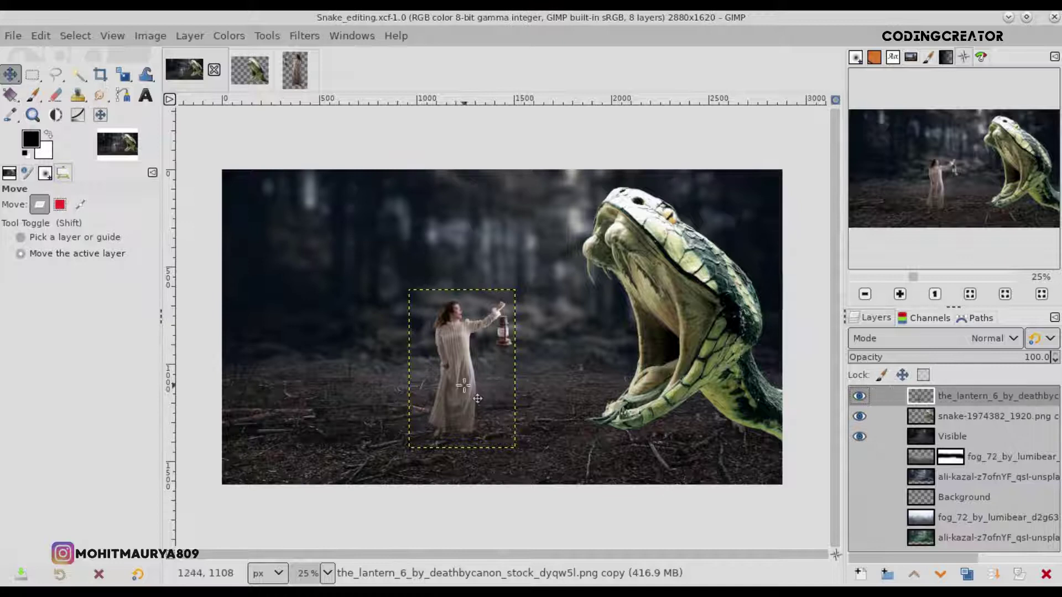
pyautogui.moveTo(477, 399); pyautogui.dragTo(489, 398)
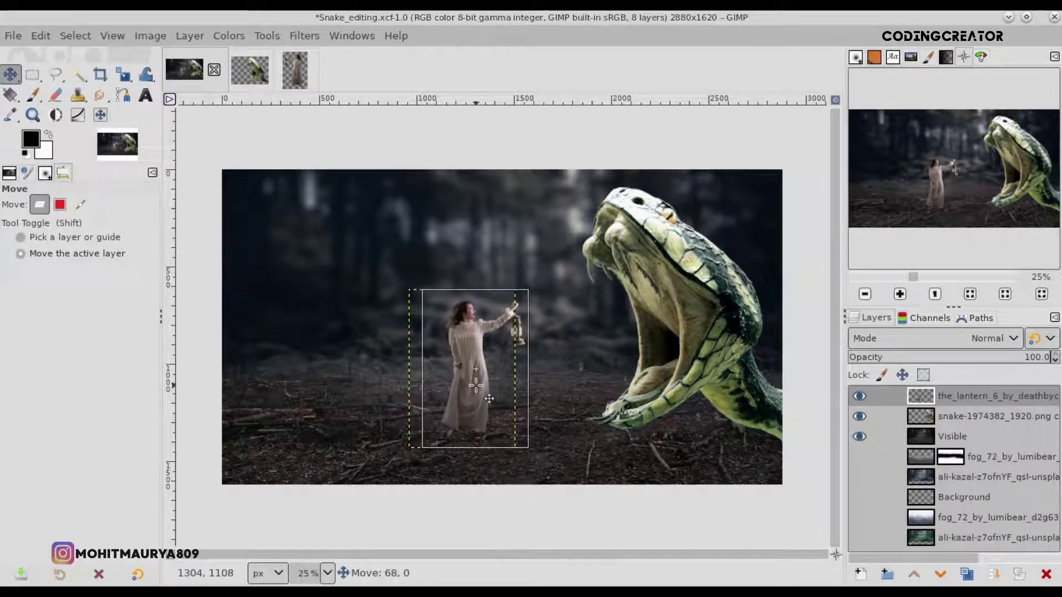
pyautogui.click(490, 398)
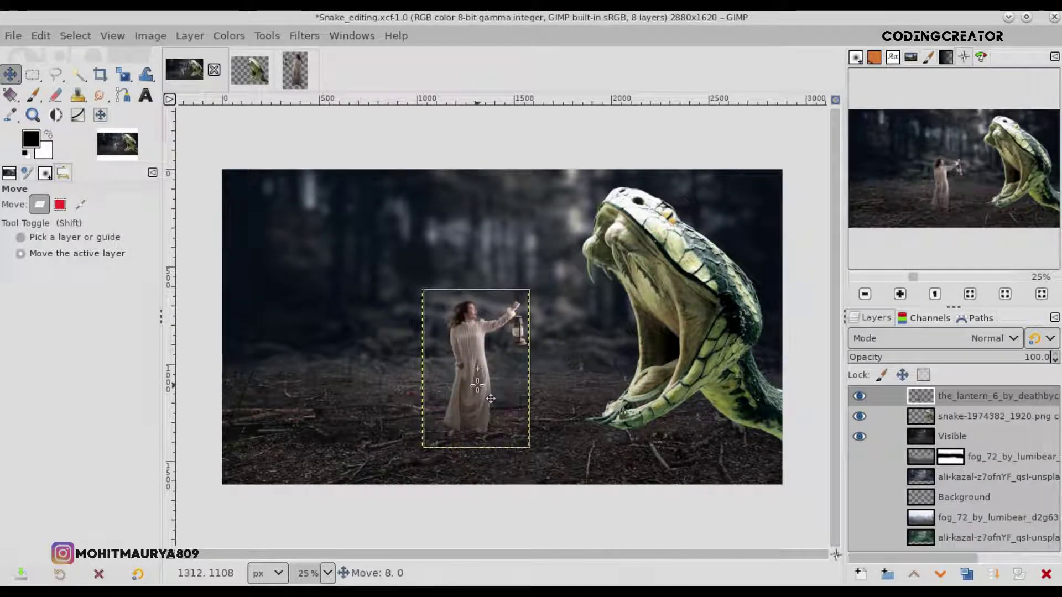
pyautogui.click(921, 416)
# Duplicate the snake layer and darken the copy with Exposure −1.798.
pyautogui.click(967, 575)
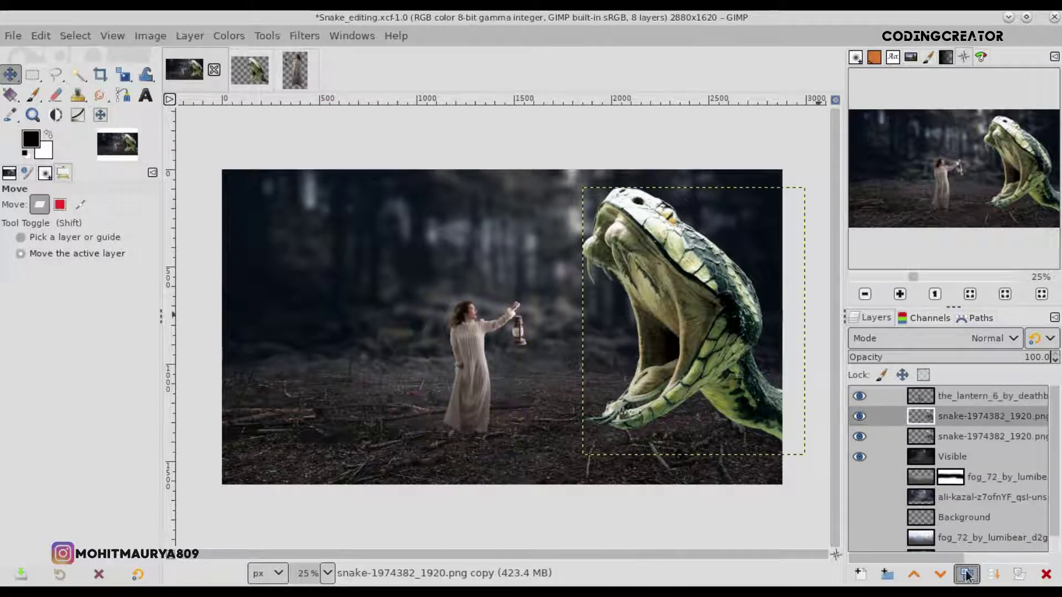
pyautogui.click(922, 398)
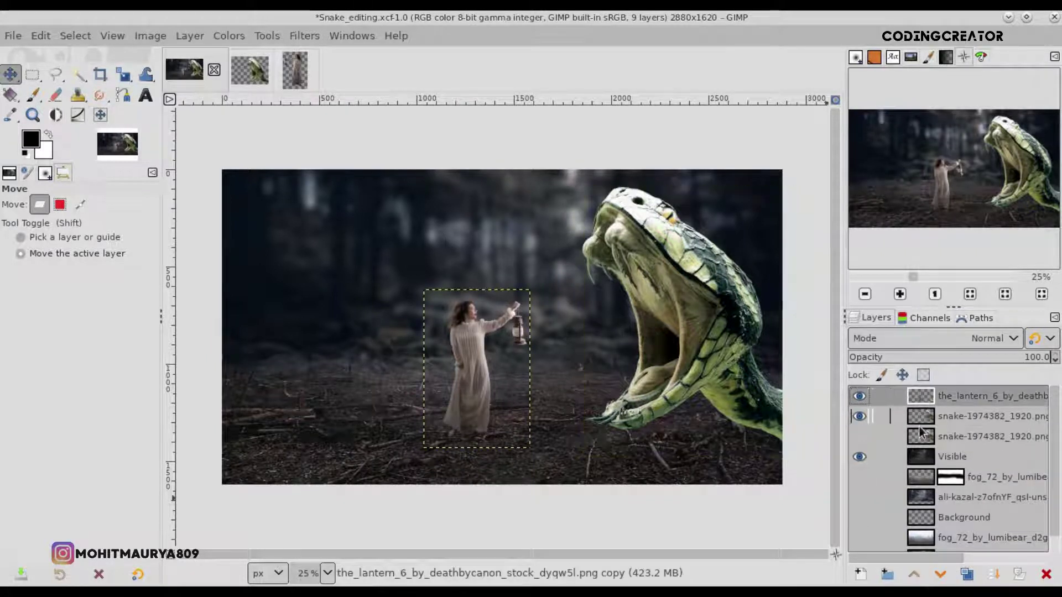
pyautogui.click(921, 418)
pyautogui.click(228, 35)
pyautogui.click(242, 153)
pyautogui.moveTo(913, 138); pyautogui.dragTo(882, 138)
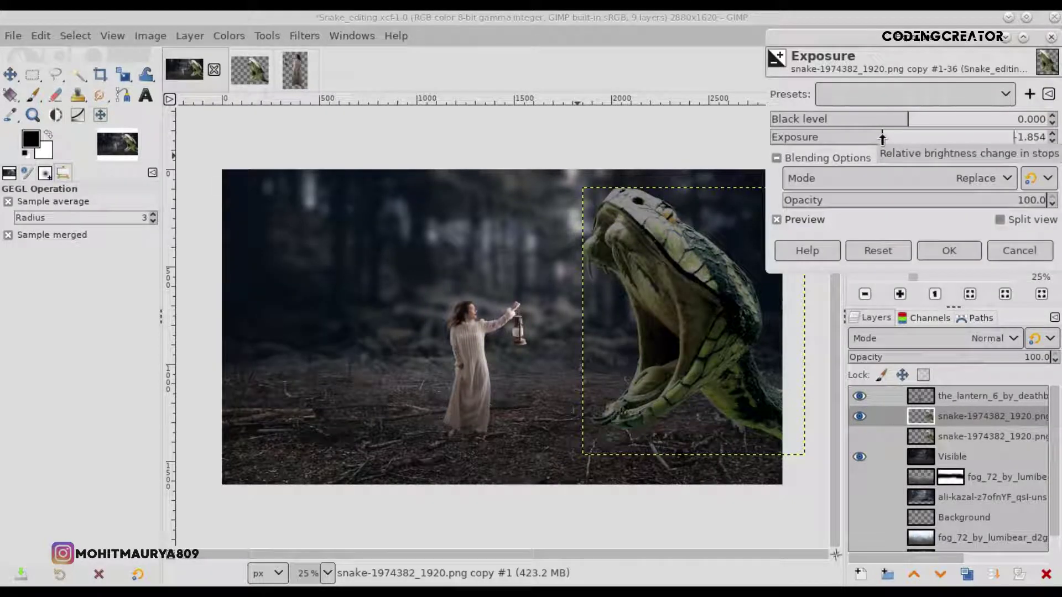
pyautogui.click(945, 252)
# Reduce the snake copy's saturation to 0.910.
pyautogui.click(228, 36)
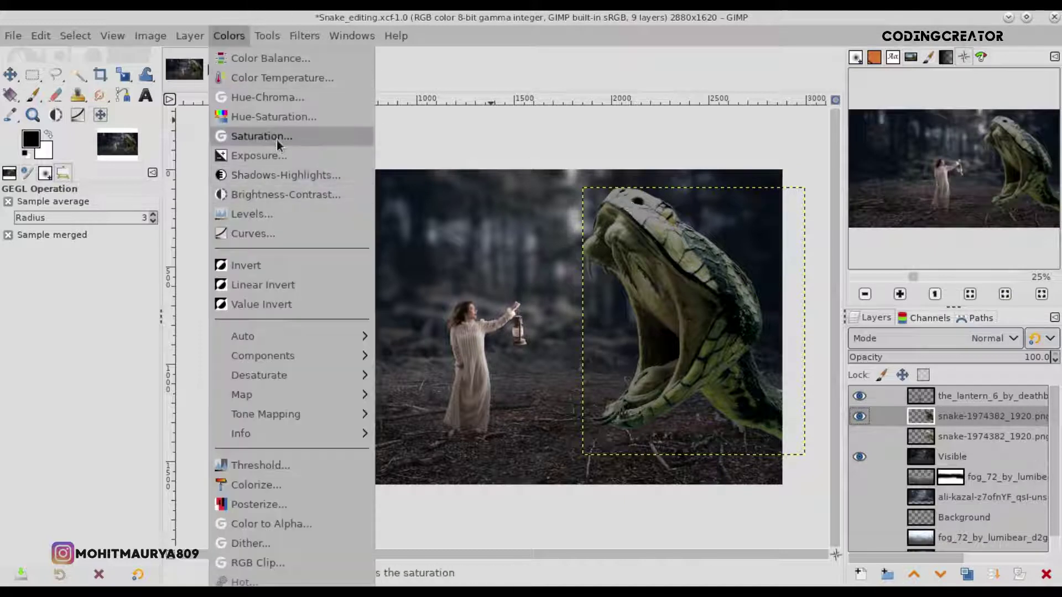
pyautogui.click(277, 138)
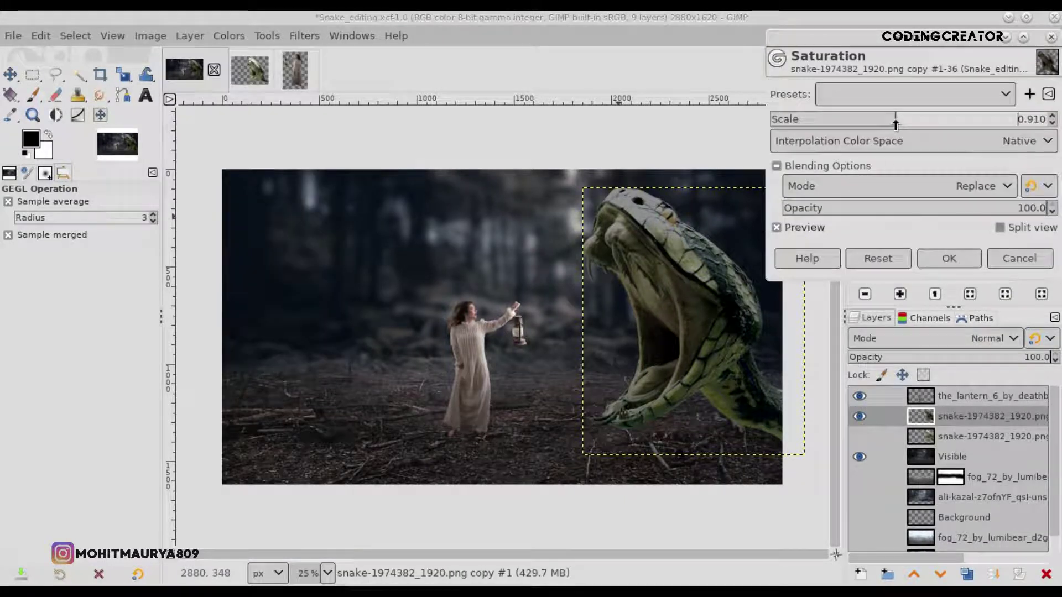
pyautogui.click(943, 255)
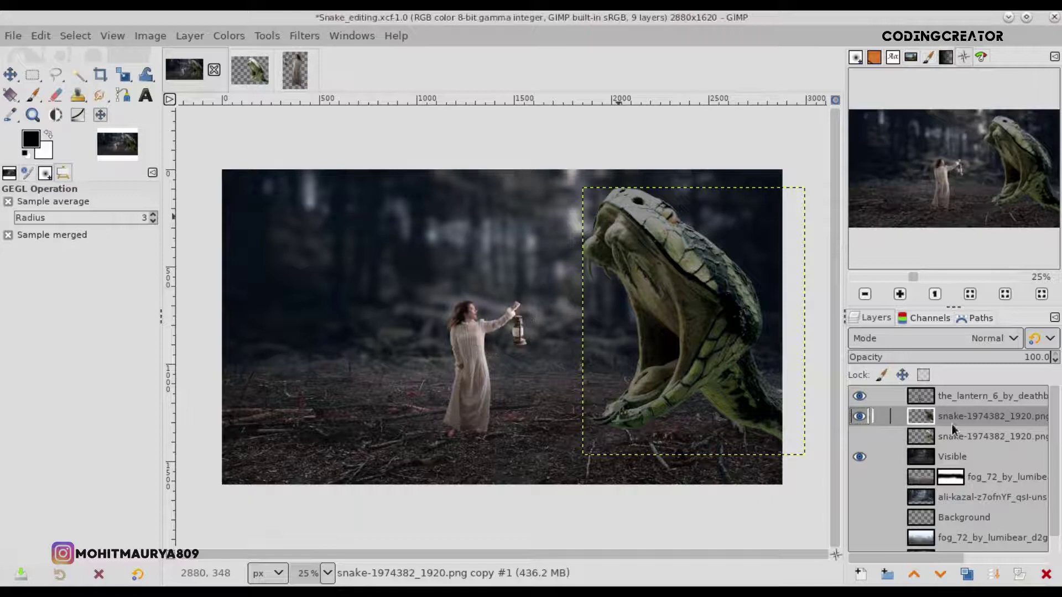
# Move the plain snake layer above the edited copy and give the copy a white layer mask.
pyautogui.moveTo(921, 437); pyautogui.dragTo(905, 421)
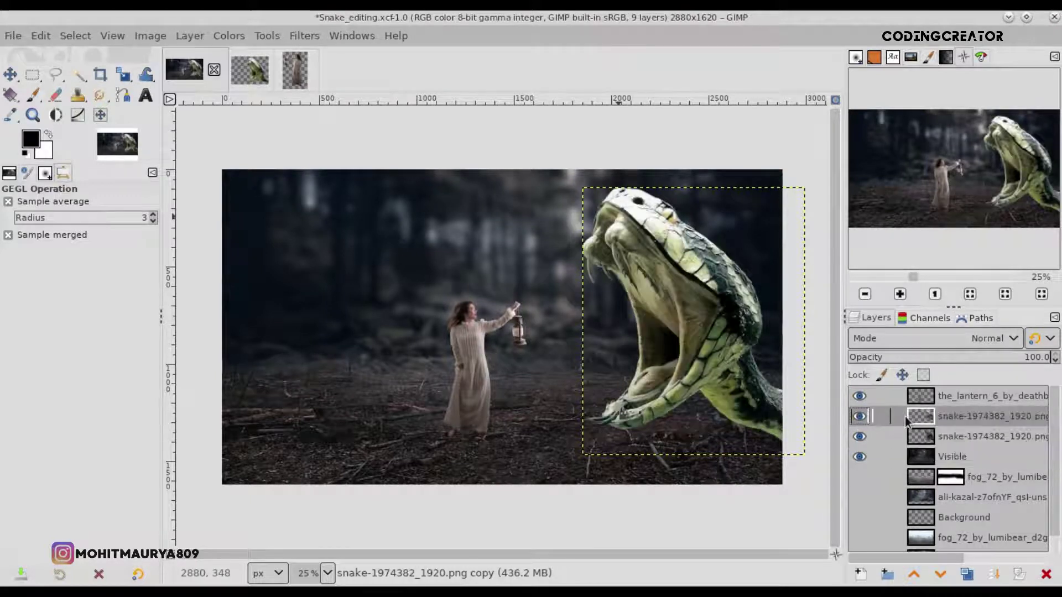
pyautogui.click(1013, 577)
pyautogui.click(947, 566)
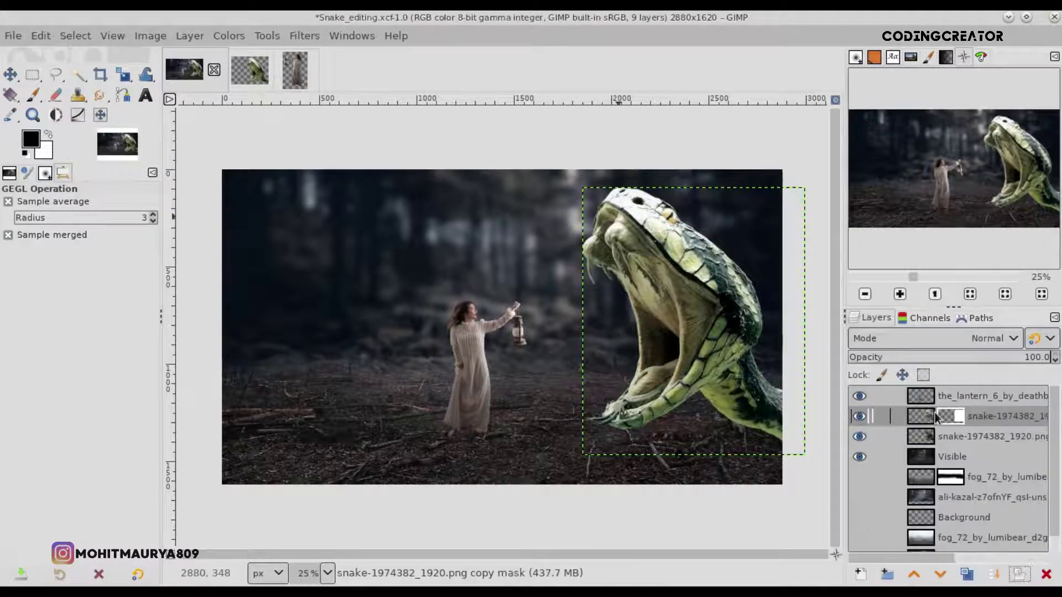
# Paint black on the snake copy's mask along its right edge and neck at ~30% opacity.
pyautogui.click(41, 93)
pyautogui.moveTo(743, 242); pyautogui.dragTo(794, 374)
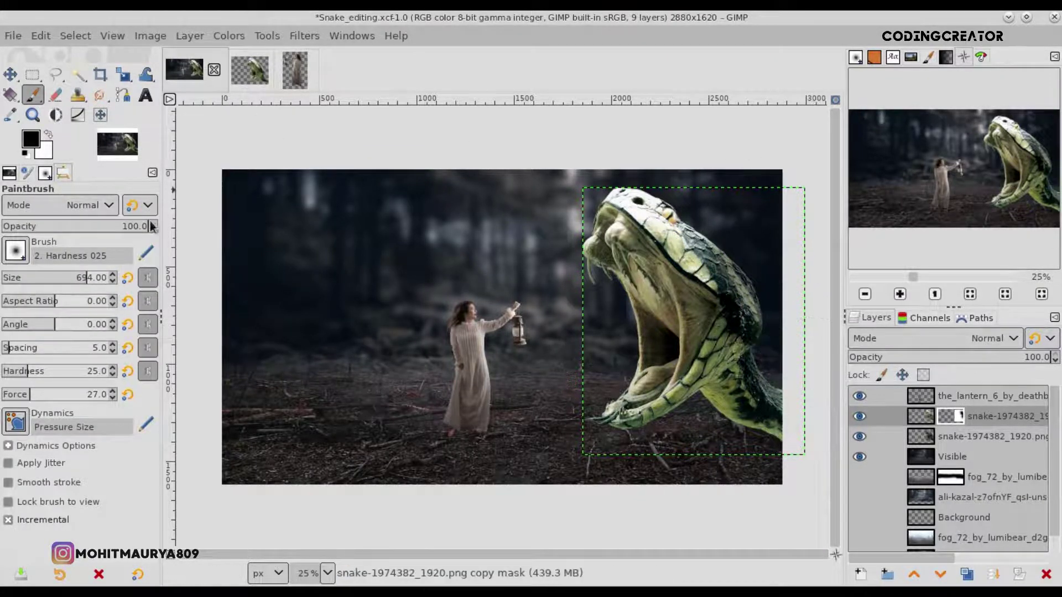
pyautogui.moveTo(60, 232); pyautogui.dragTo(45, 227)
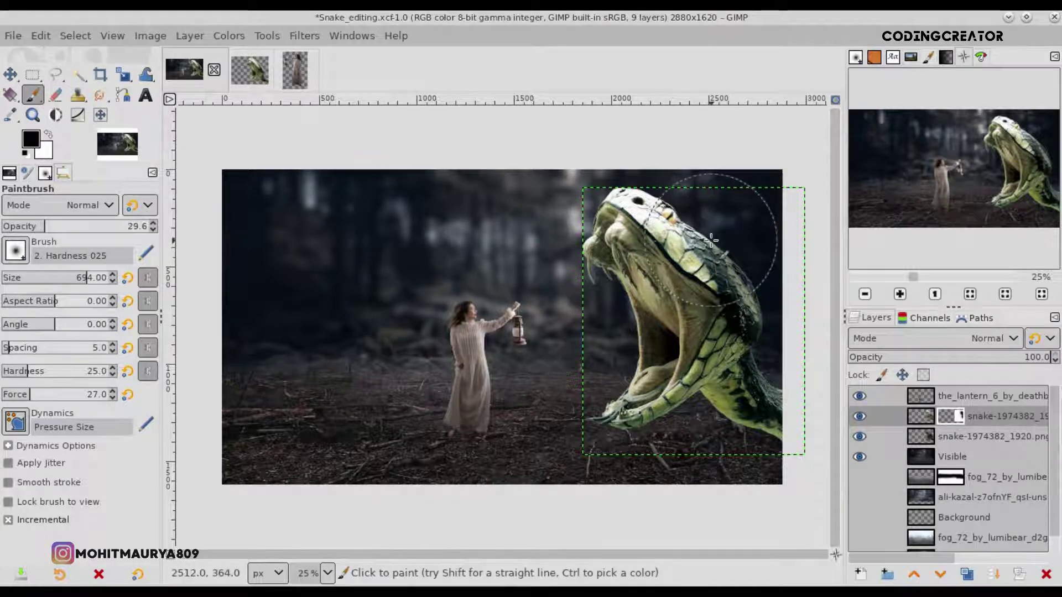
pyautogui.moveTo(704, 234)
pyautogui.mouseDown()
pyautogui.moveTo(695, 241)
pyautogui.moveTo(719, 281)
pyautogui.moveTo(730, 333)
pyautogui.moveTo(717, 370)
pyautogui.moveTo(733, 410)
pyautogui.moveTo(762, 364)
pyautogui.moveTo(736, 420)
pyautogui.moveTo(699, 418)
pyautogui.moveTo(674, 434)
pyautogui.moveTo(712, 404)
pyautogui.moveTo(684, 429)
pyautogui.moveTo(807, 449)
pyautogui.moveTo(775, 421)
pyautogui.mouseUp()
# Toggle the snake layers to compare the blend, then set brush opacity ~16 and size 780.
pyautogui.click(859, 436)
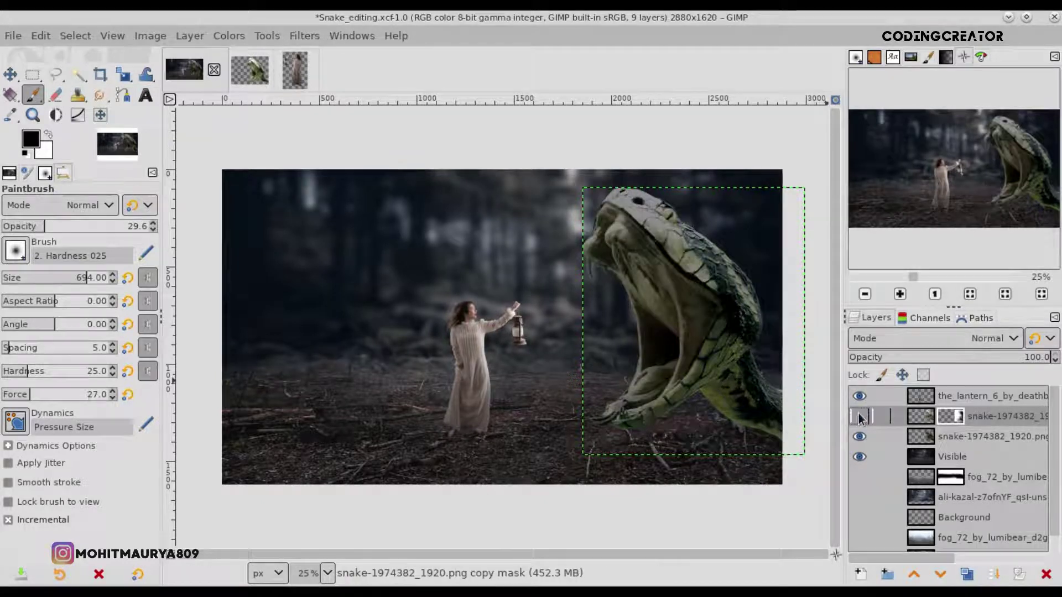
pyautogui.click(859, 438)
pyautogui.click(859, 438)
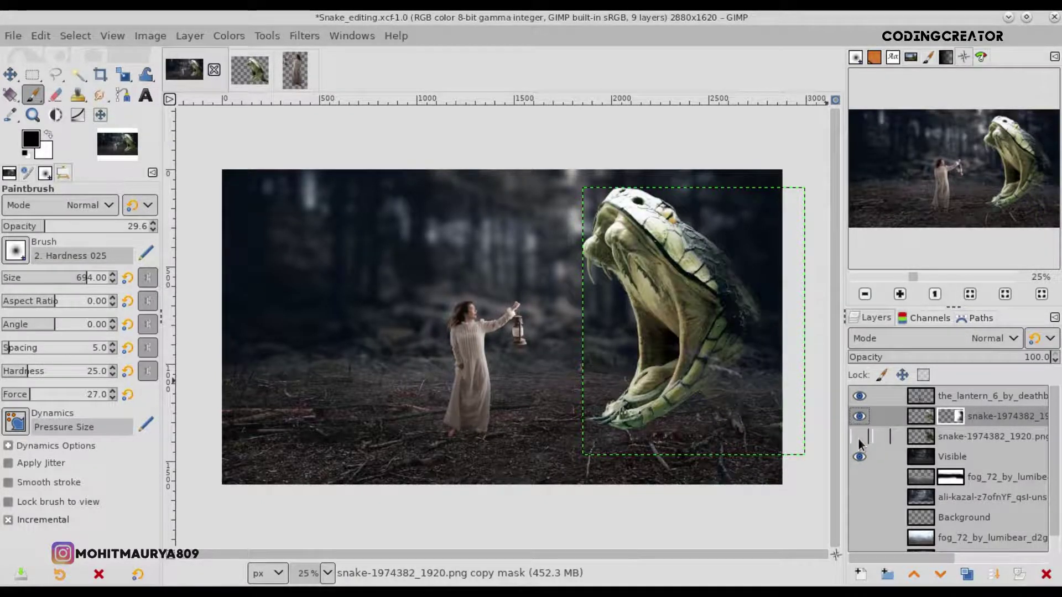
pyautogui.click(859, 438)
pyautogui.click(859, 438)
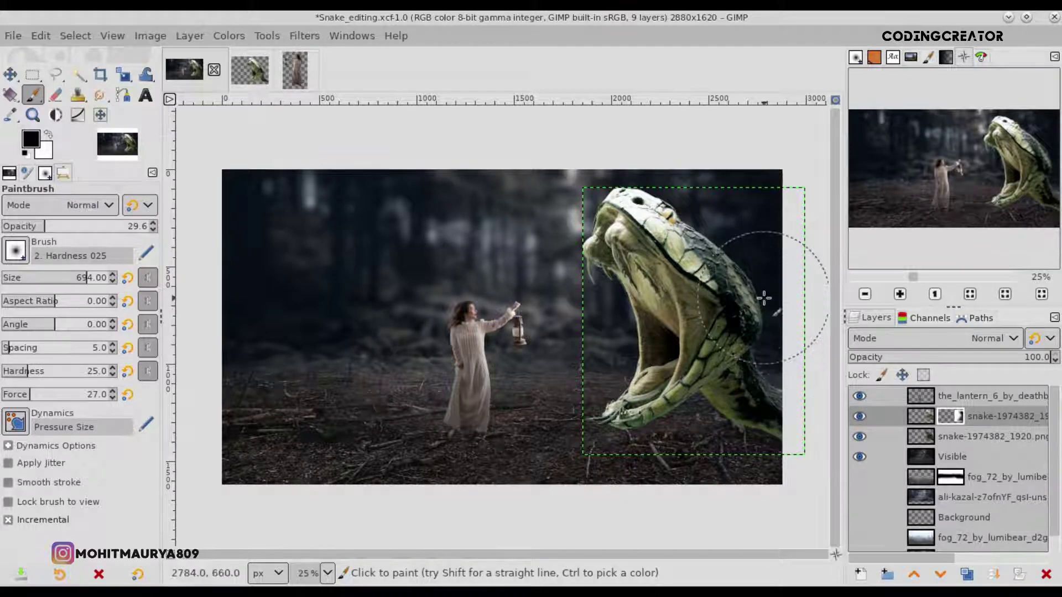
pyautogui.click(859, 416)
pyautogui.click(25, 227)
pyautogui.moveTo(88, 277); pyautogui.dragTo(93, 277)
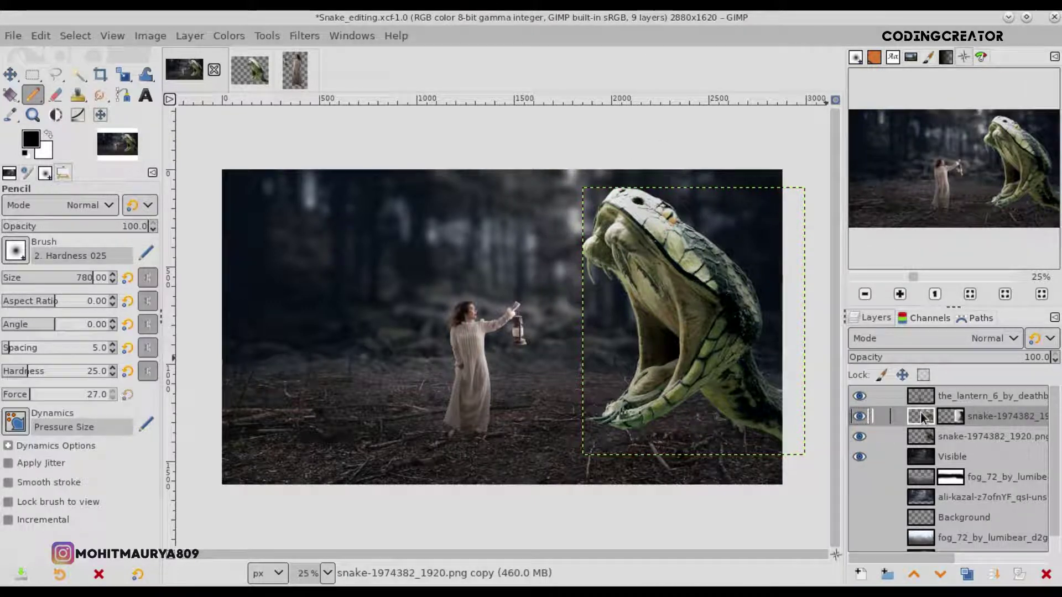
# Apply the snake copy's layer mask and merge only the snake into a new Visible #1 layer.
pyautogui.press('m')
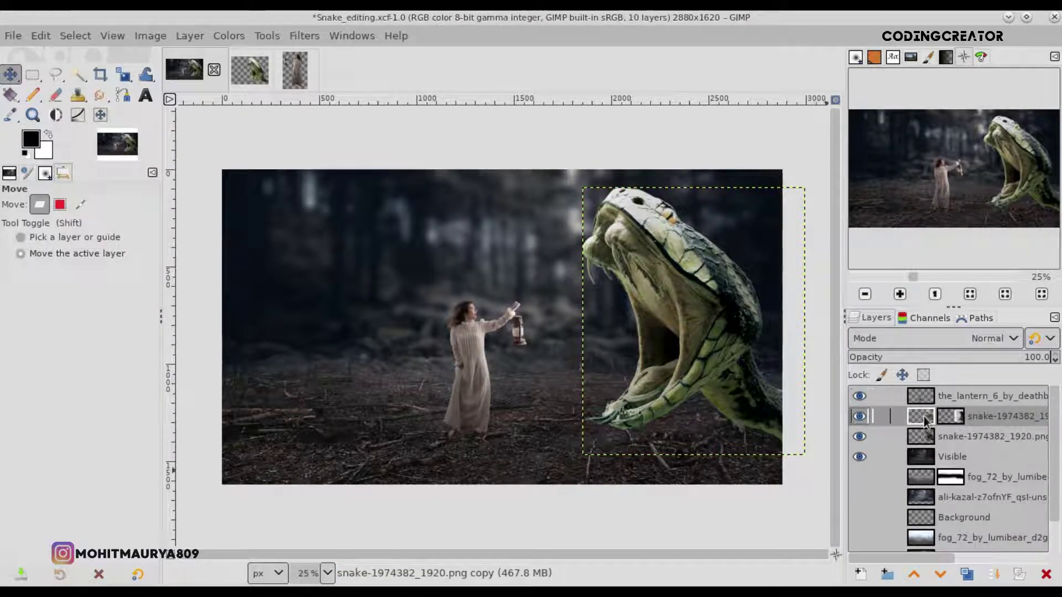
pyautogui.rightClick(924, 417)
pyautogui.click(872, 358)
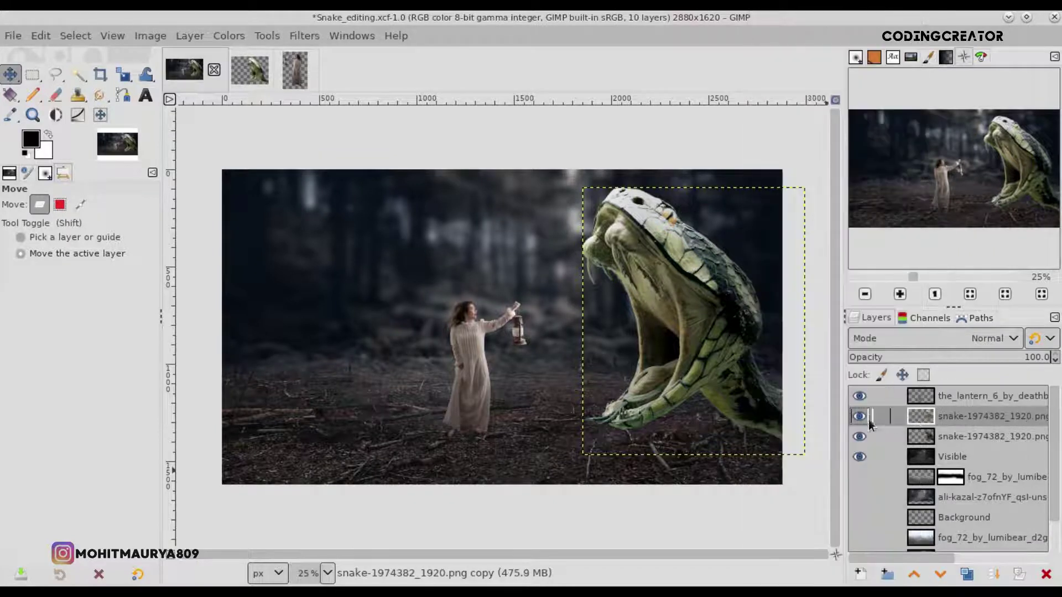
pyautogui.click(859, 396)
pyautogui.click(859, 457)
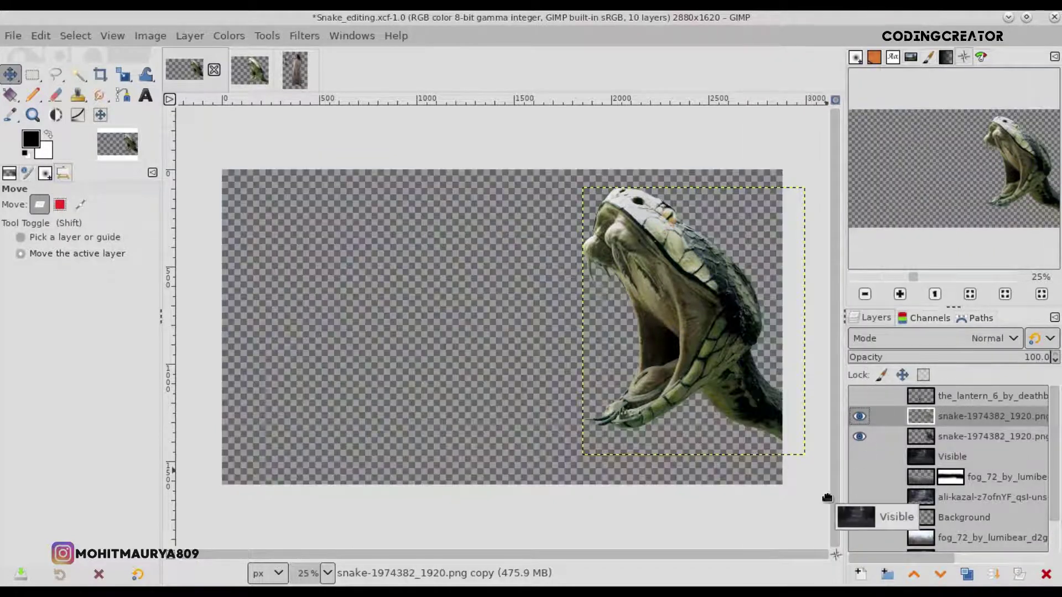
pyautogui.rightClick(900, 404)
pyautogui.click(818, 151)
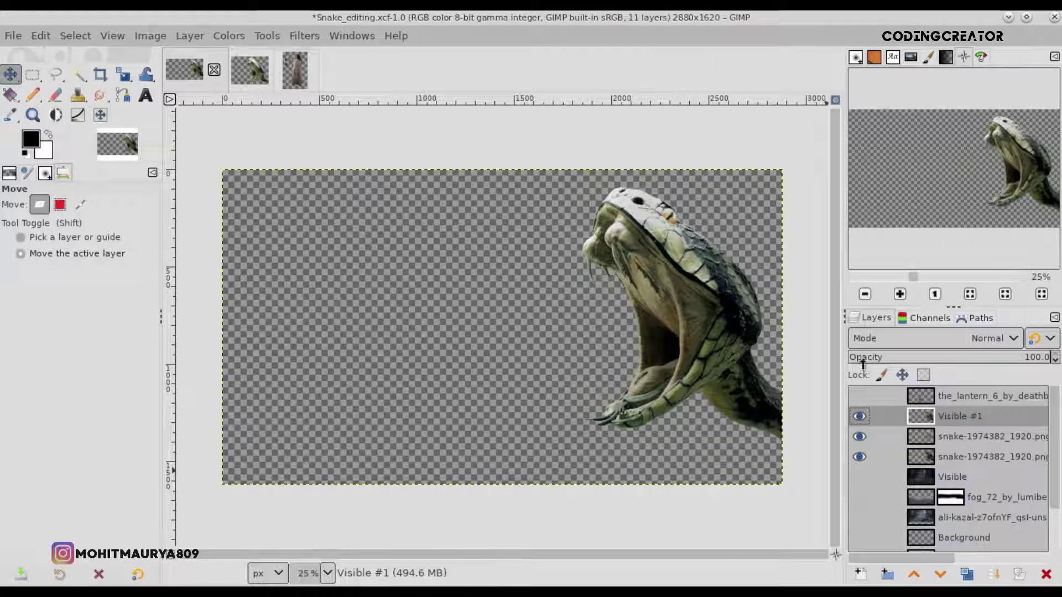
pyautogui.click(859, 396)
pyautogui.click(859, 477)
pyautogui.click(858, 457)
pyautogui.click(858, 437)
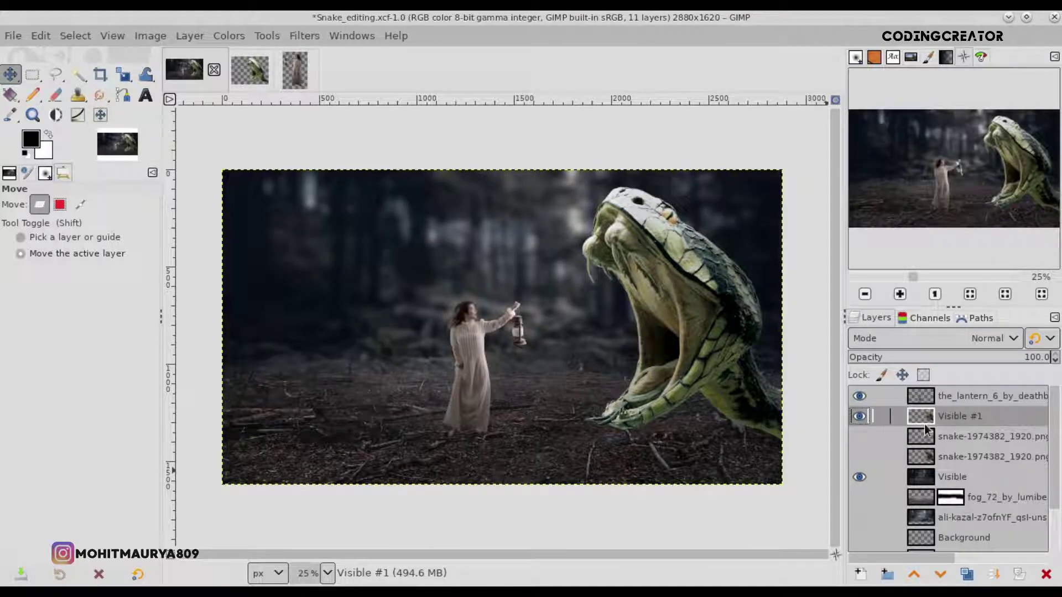
# Reduce the saturation of the merged snake layer.
pyautogui.click(240, 35)
pyautogui.click(260, 136)
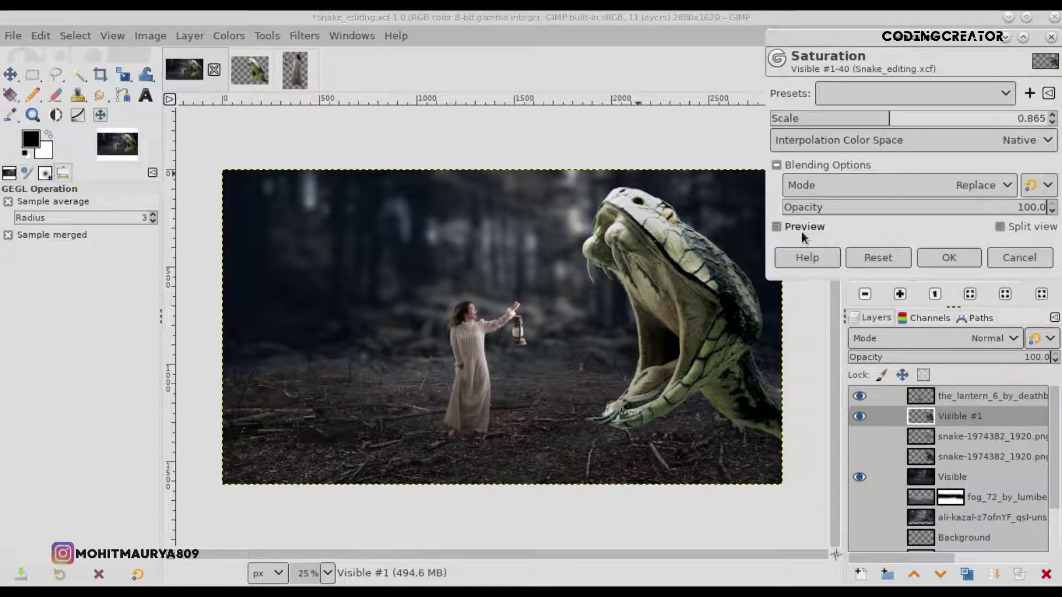
pyautogui.click(942, 254)
# Darken the snake with Shadows-Highlights by lowering highlights and the white point.
pyautogui.click(221, 35)
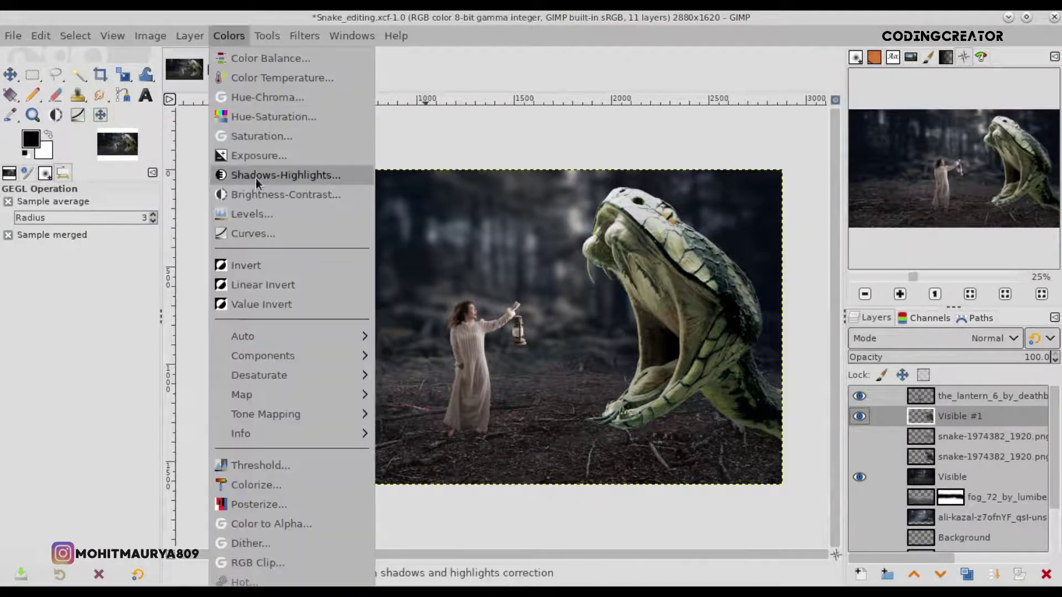
pyautogui.click(255, 177)
pyautogui.moveTo(912, 187); pyautogui.dragTo(836, 187)
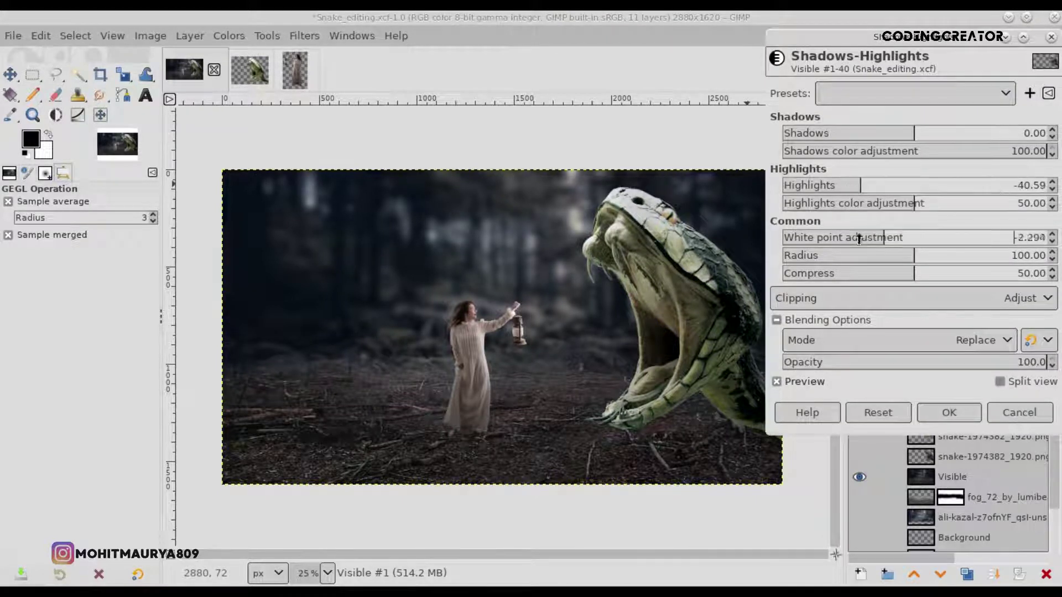
pyautogui.moveTo(918, 238); pyautogui.dragTo(833, 238)
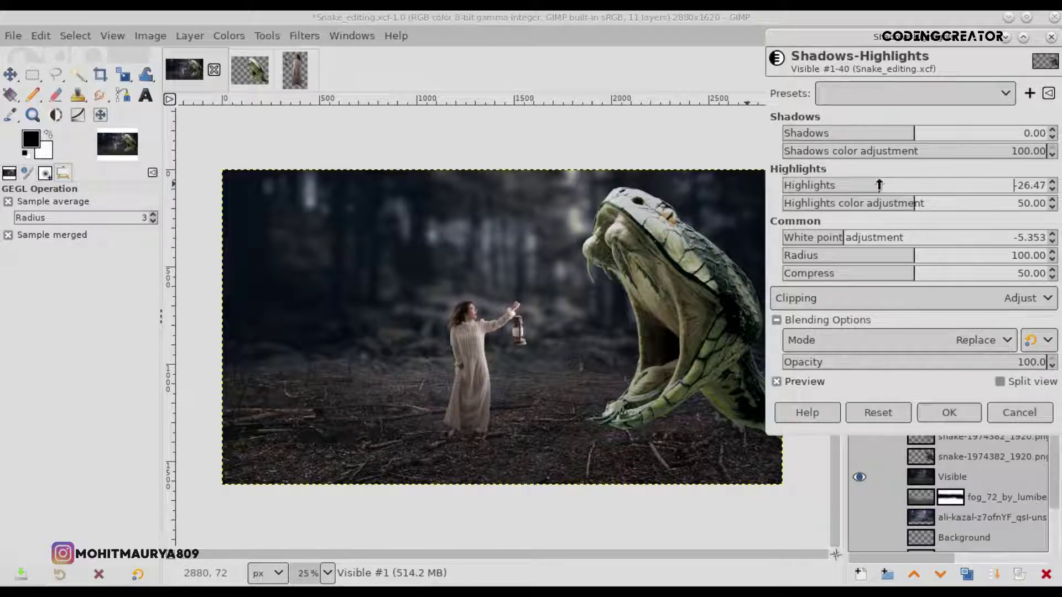
pyautogui.click(802, 377)
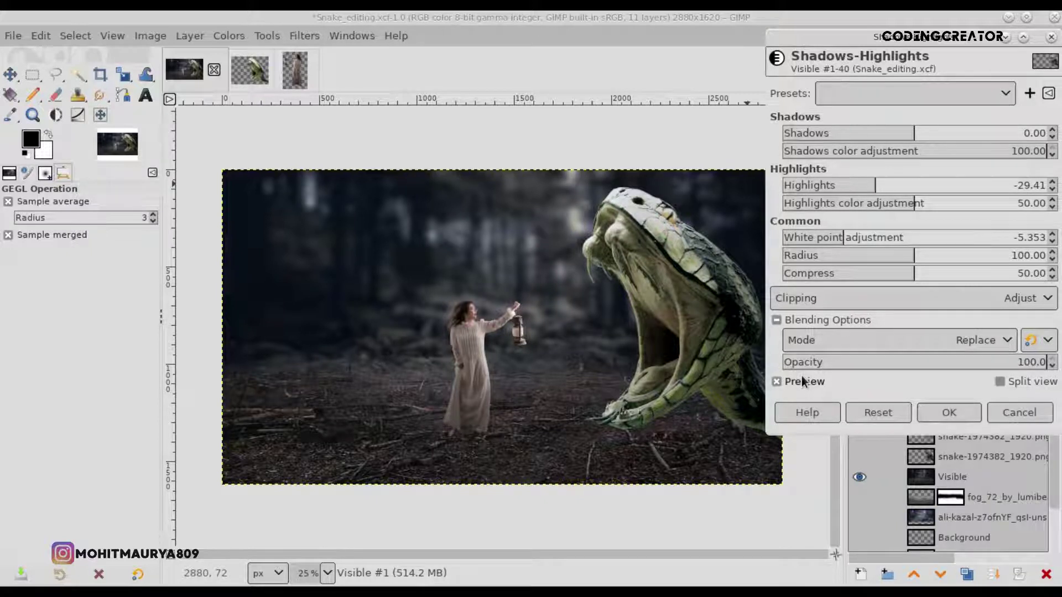
pyautogui.moveTo(876, 190)
pyautogui.mouseDown()
pyautogui.moveTo(858, 191)
pyautogui.moveTo(878, 191)
pyautogui.mouseUp()
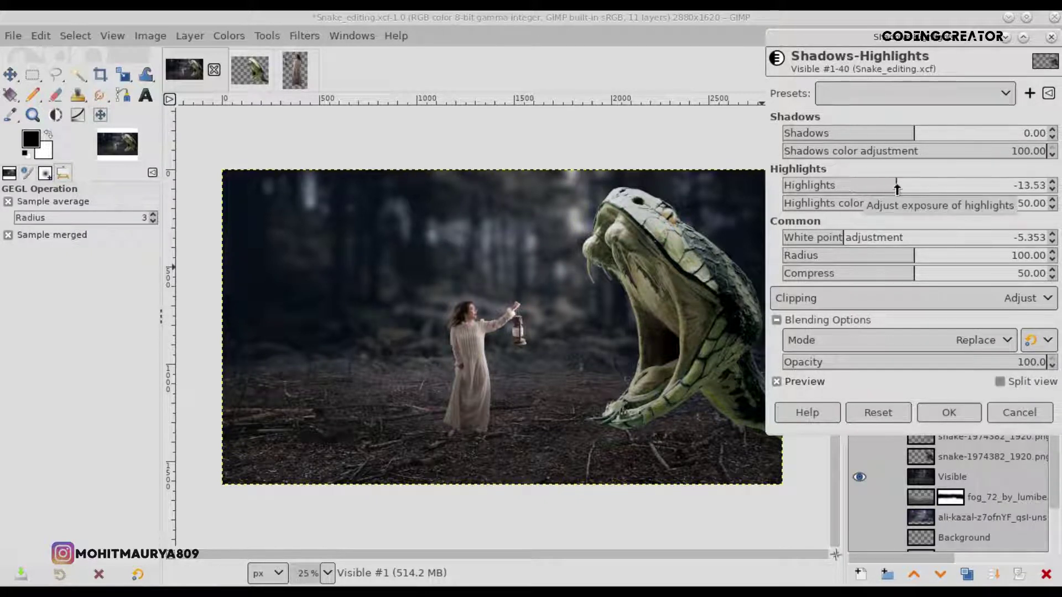
pyautogui.click(797, 383)
pyautogui.click(932, 414)
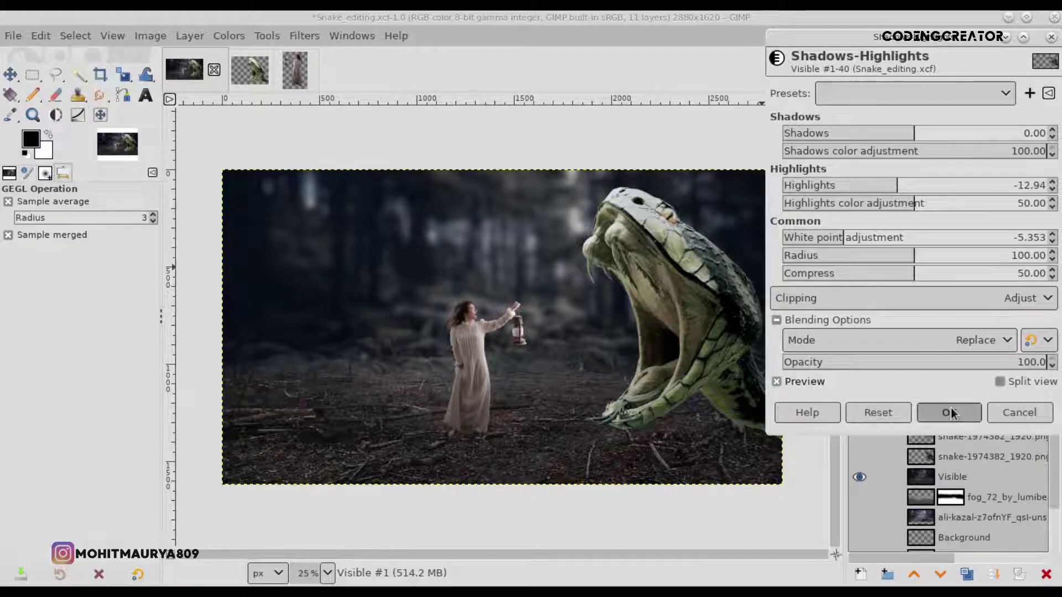
# Lower the snake's brightness to -13 with Brightness-Contrast.
pyautogui.click(269, 37)
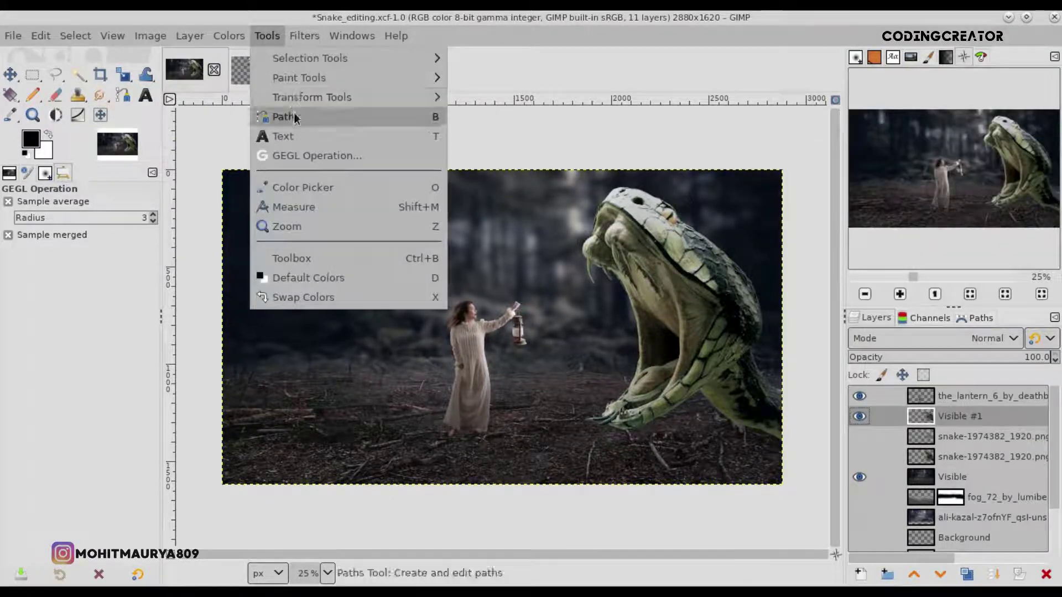
pyautogui.click(260, 190)
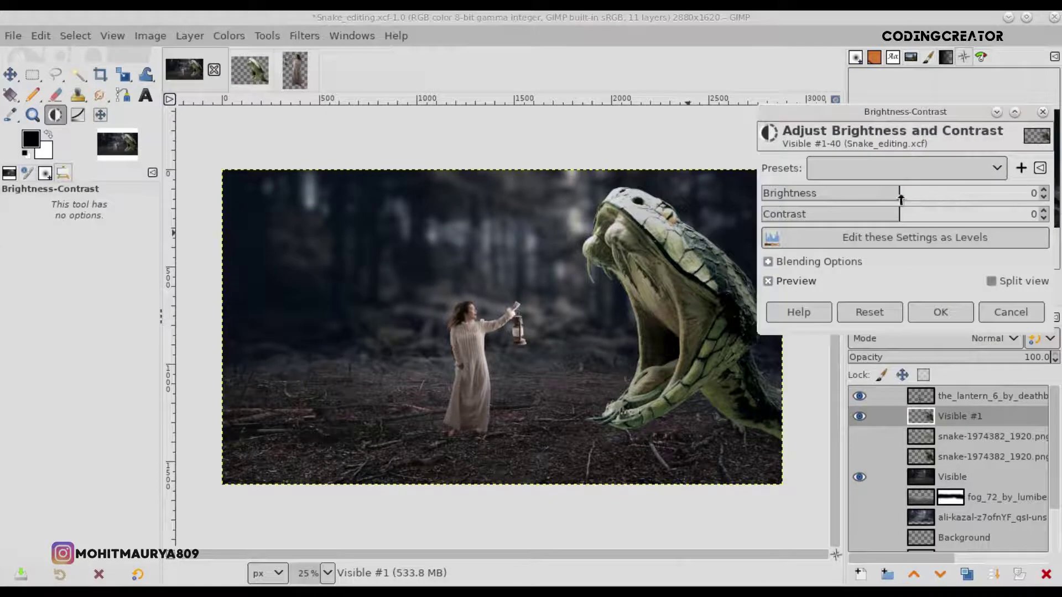
pyautogui.moveTo(884, 197); pyautogui.dragTo(887, 197)
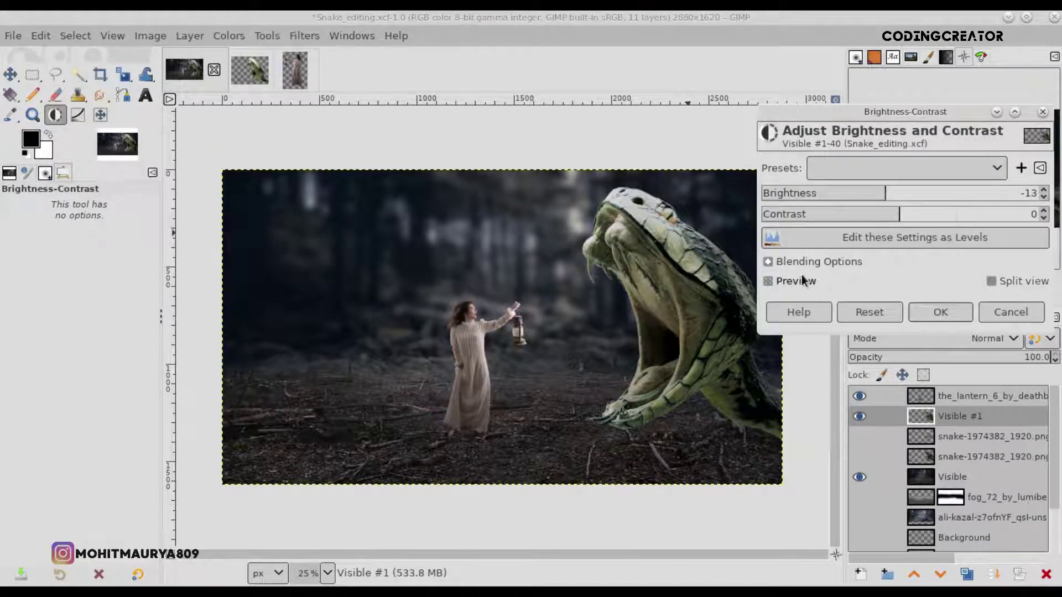
pyautogui.click(938, 313)
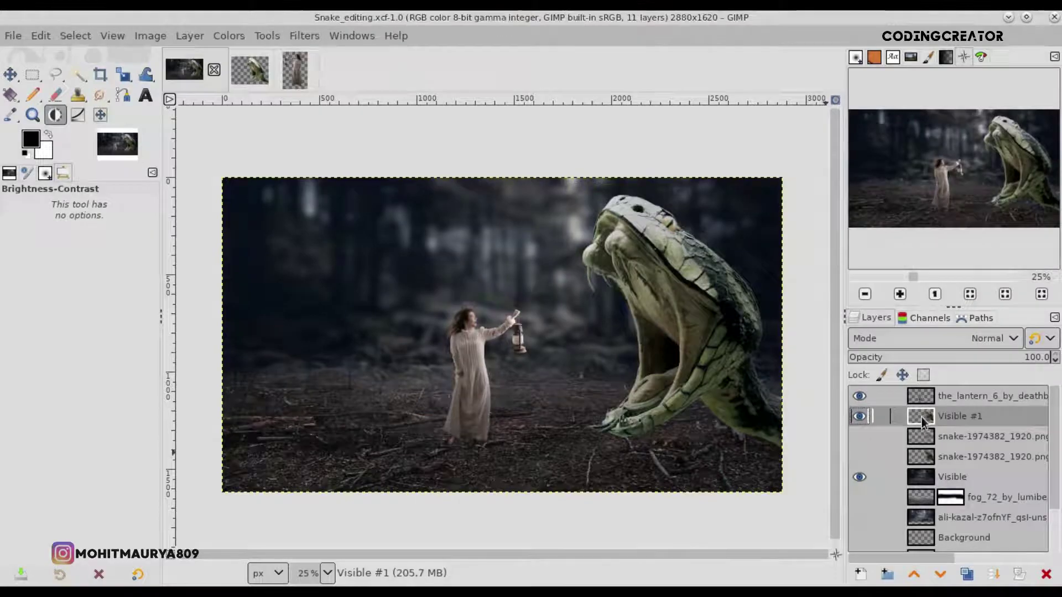
# Add a transparent layer named 'shadow' below Visible #1.
pyautogui.press('m')
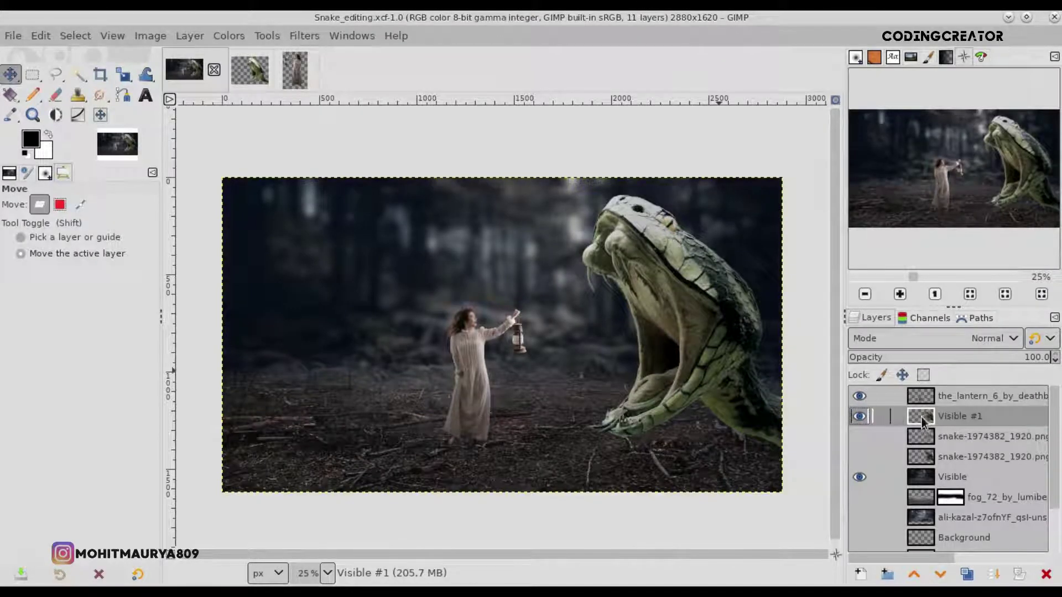
pyautogui.click(860, 574)
pyautogui.click(947, 562)
pyautogui.moveTo(930, 415); pyautogui.dragTo(935, 451)
pyautogui.doubleClick(970, 436)
pyautogui.write('shadow')
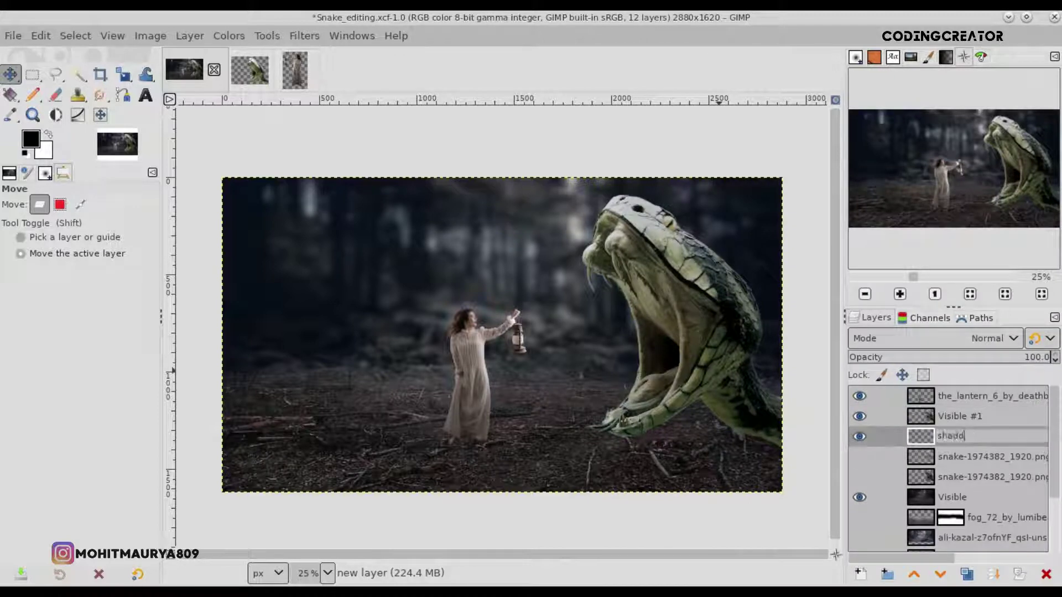
pyautogui.press('Return')
# Paint soft low-opacity black shadow on the ground beneath the snake's jaw.
pyautogui.rightClick(33, 95)
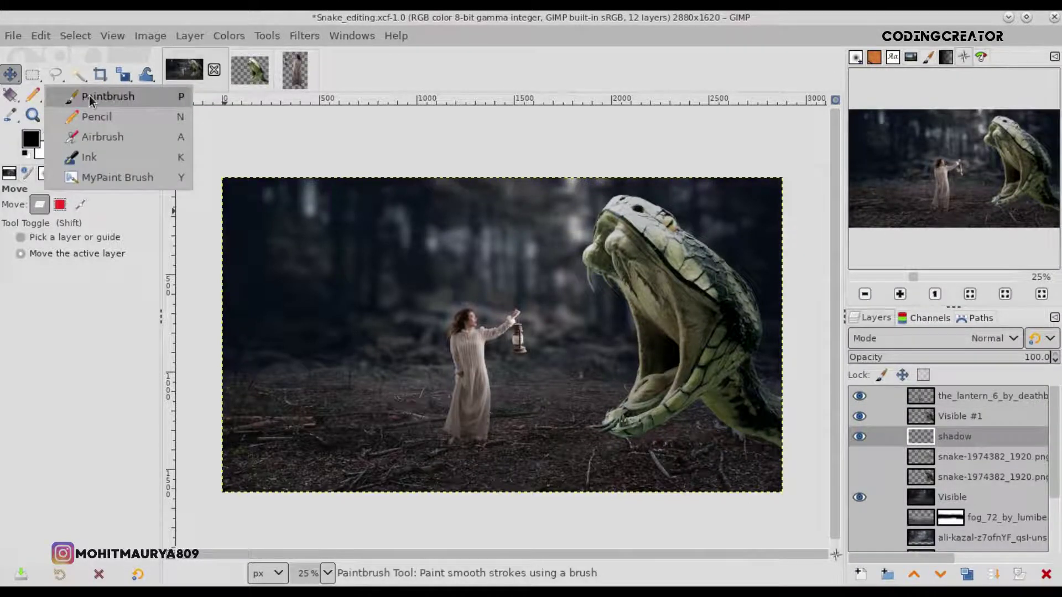
pyautogui.click(92, 95)
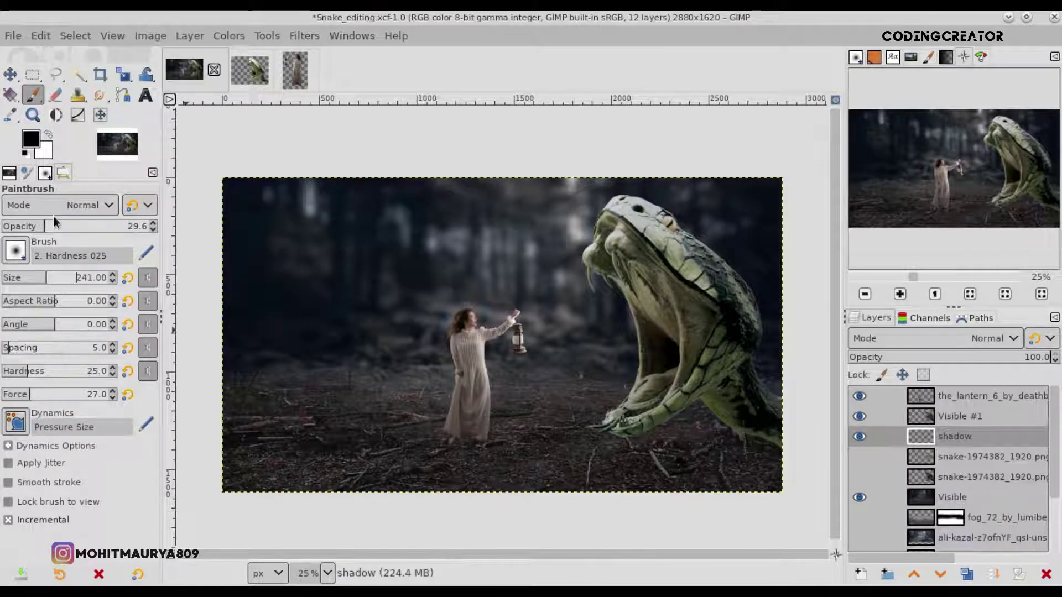
pyautogui.moveTo(58, 226); pyautogui.dragTo(61, 227)
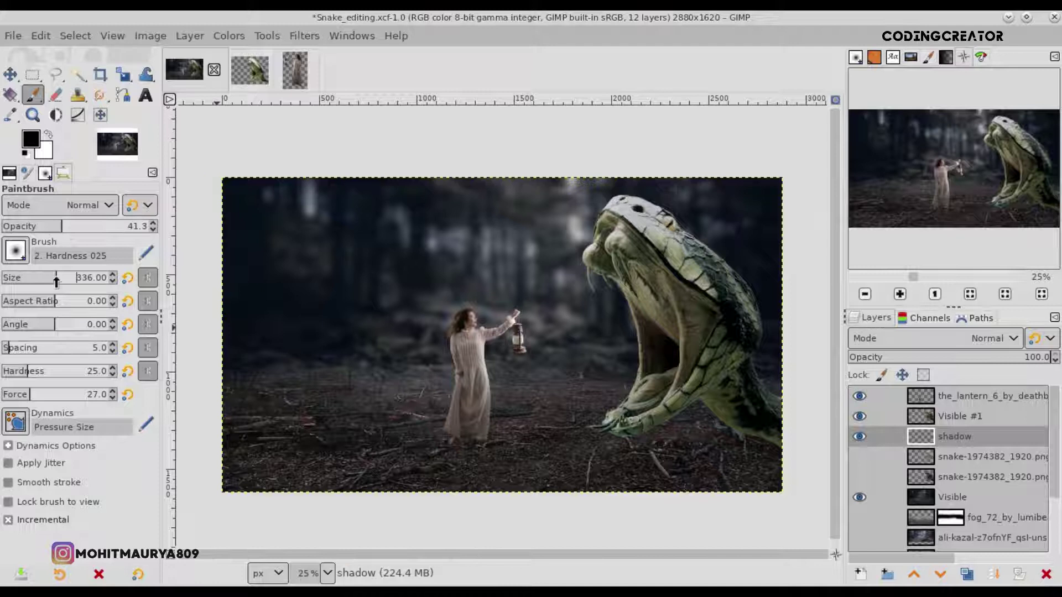
pyautogui.moveTo(735, 410)
pyautogui.mouseDown()
pyautogui.moveTo(779, 457)
pyautogui.moveTo(673, 439)
pyautogui.mouseUp()
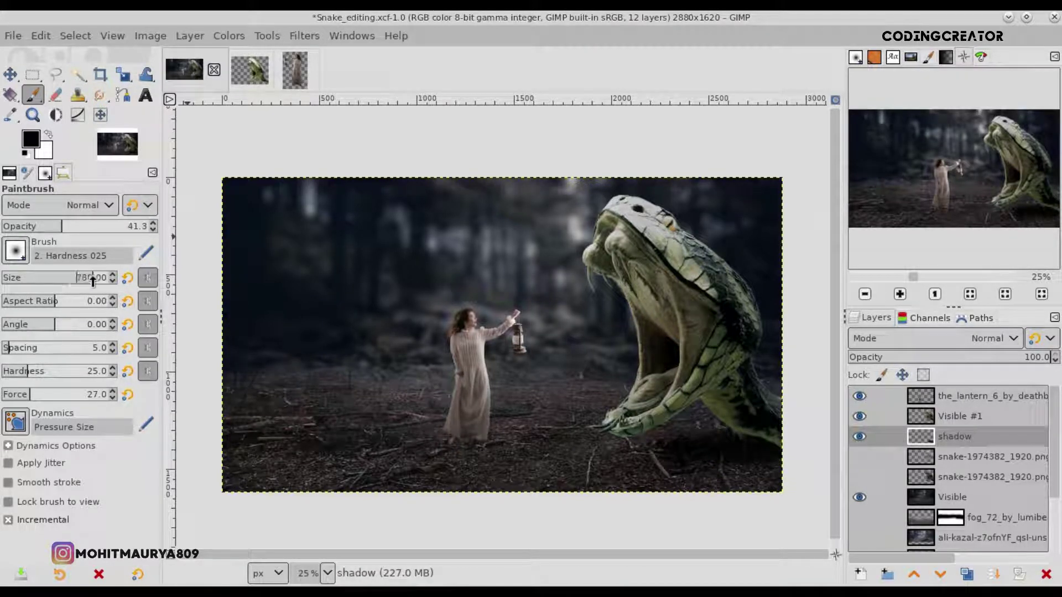
pyautogui.click(17, 226)
pyautogui.moveTo(685, 451)
pyautogui.mouseDown()
pyautogui.moveTo(725, 443)
pyautogui.moveTo(747, 457)
pyautogui.moveTo(652, 445)
pyautogui.moveTo(642, 462)
pyautogui.moveTo(712, 467)
pyautogui.moveTo(688, 462)
pyautogui.moveTo(671, 439)
pyautogui.mouseUp()
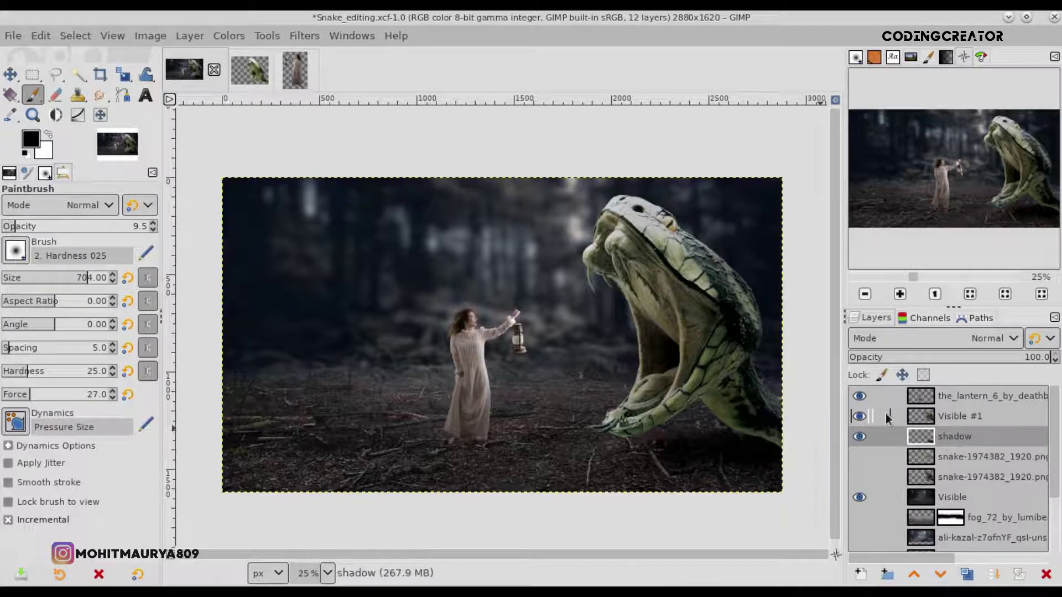
pyautogui.moveTo(984, 361); pyautogui.dragTo(1011, 357)
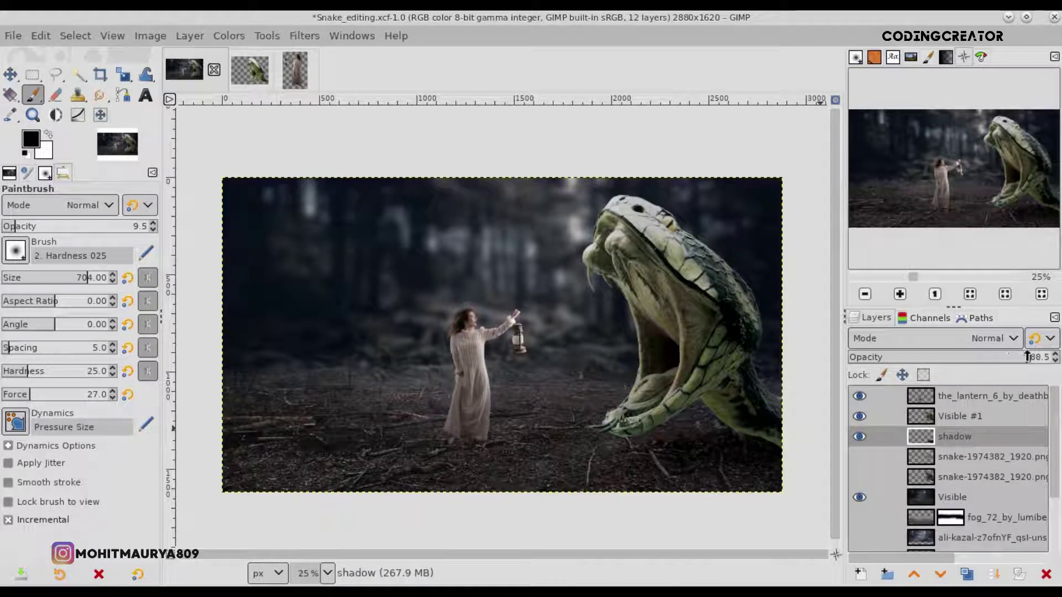
pyautogui.click(24, 227)
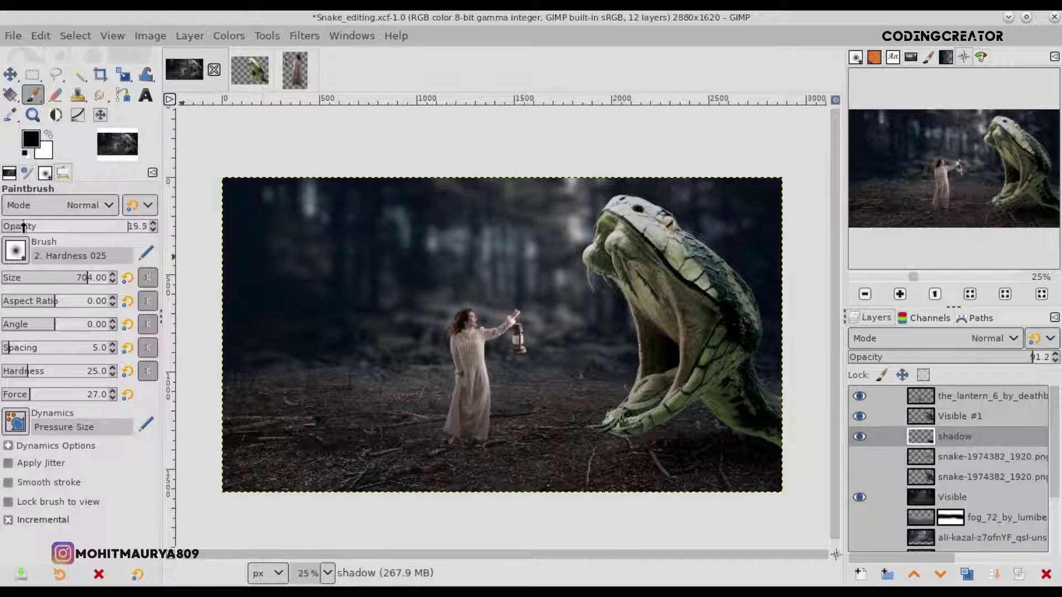
pyautogui.moveTo(680, 469); pyautogui.dragTo(656, 454)
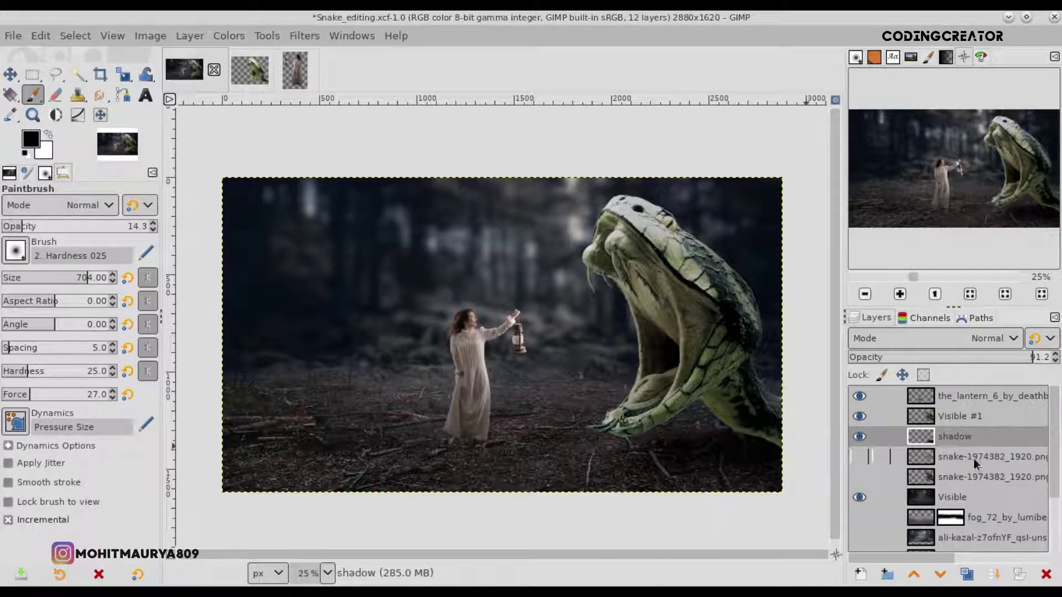
# Add a new layer above Visible #1 at about 79% opacity, brush size 392, opacity 33.3.
pyautogui.click(859, 576)
pyautogui.click(946, 559)
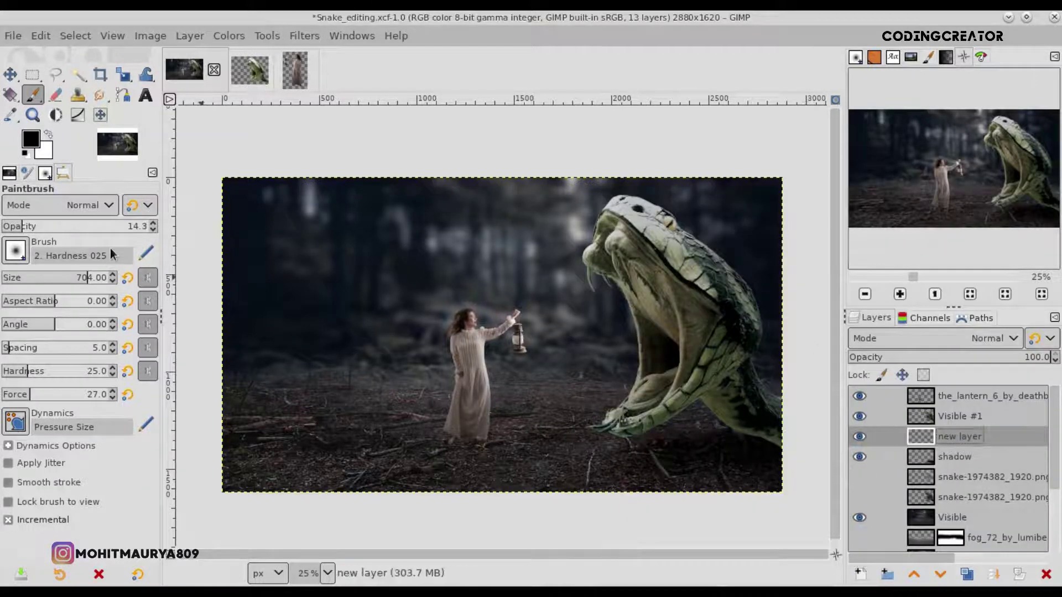
pyautogui.click(61, 278)
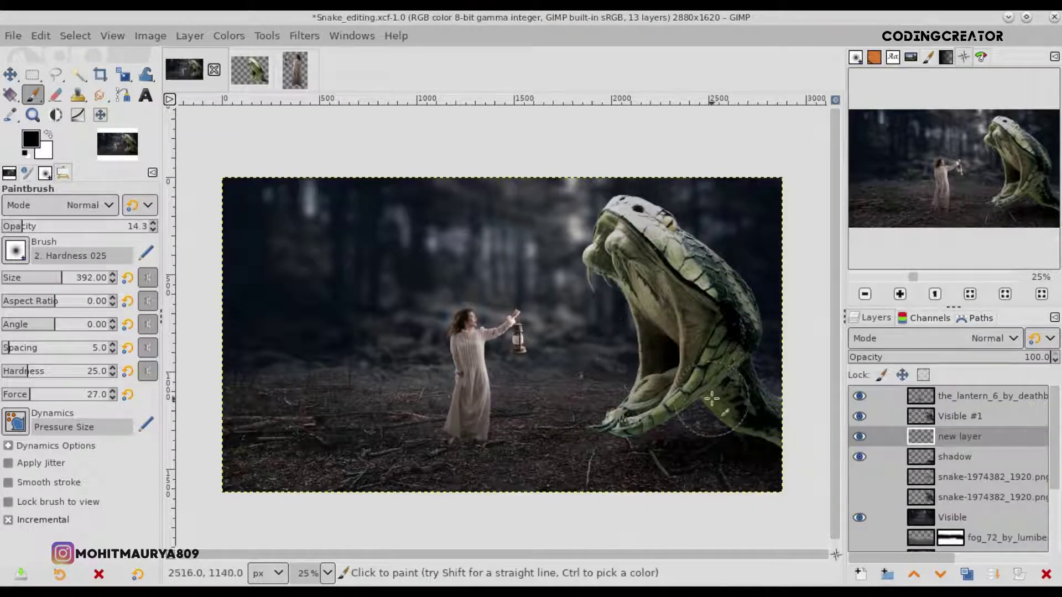
pyautogui.click(49, 226)
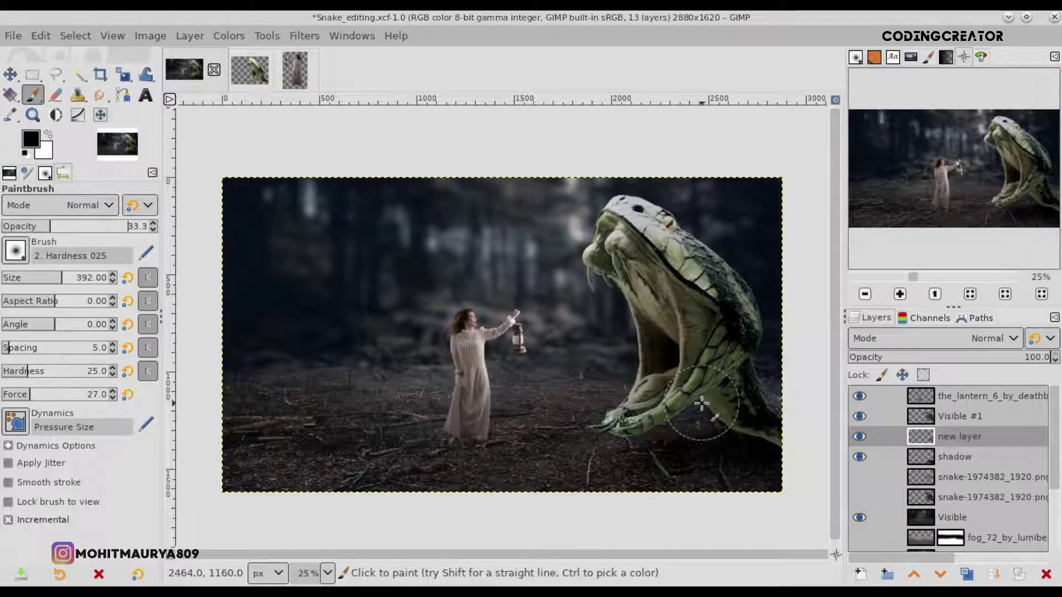
pyautogui.moveTo(959, 437); pyautogui.dragTo(959, 410)
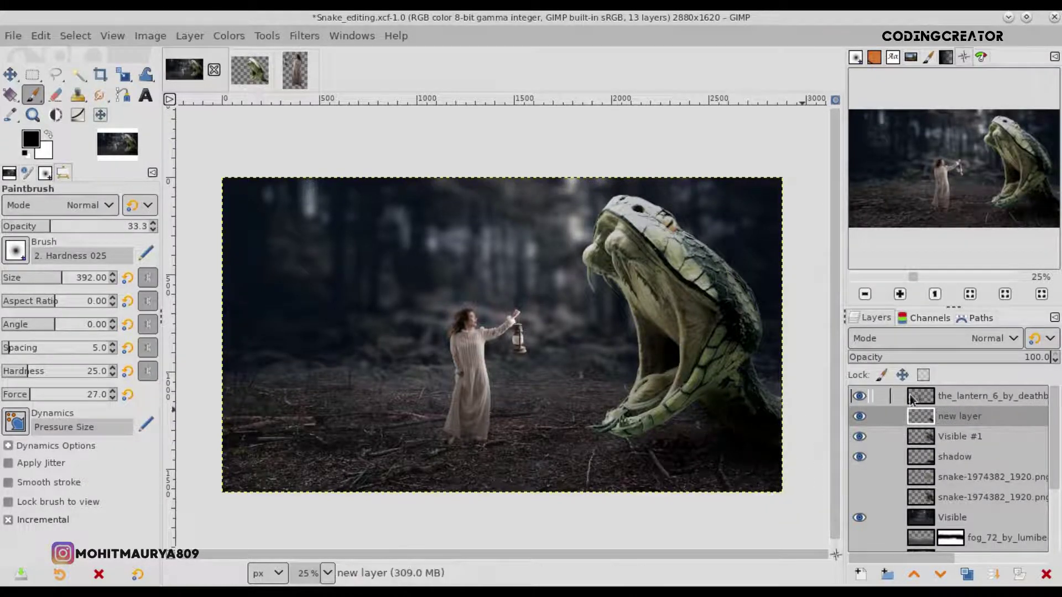
pyautogui.click(1008, 360)
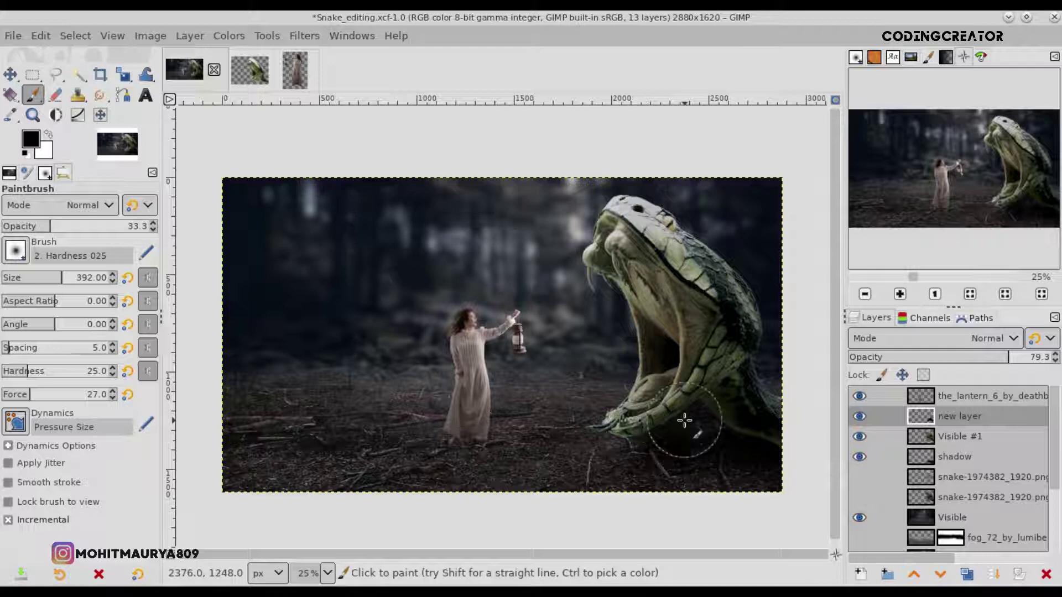
# Paint faint dark shading over the lower part of the snake's jaw.
pyautogui.moveTo(694, 410); pyautogui.dragTo(729, 431)
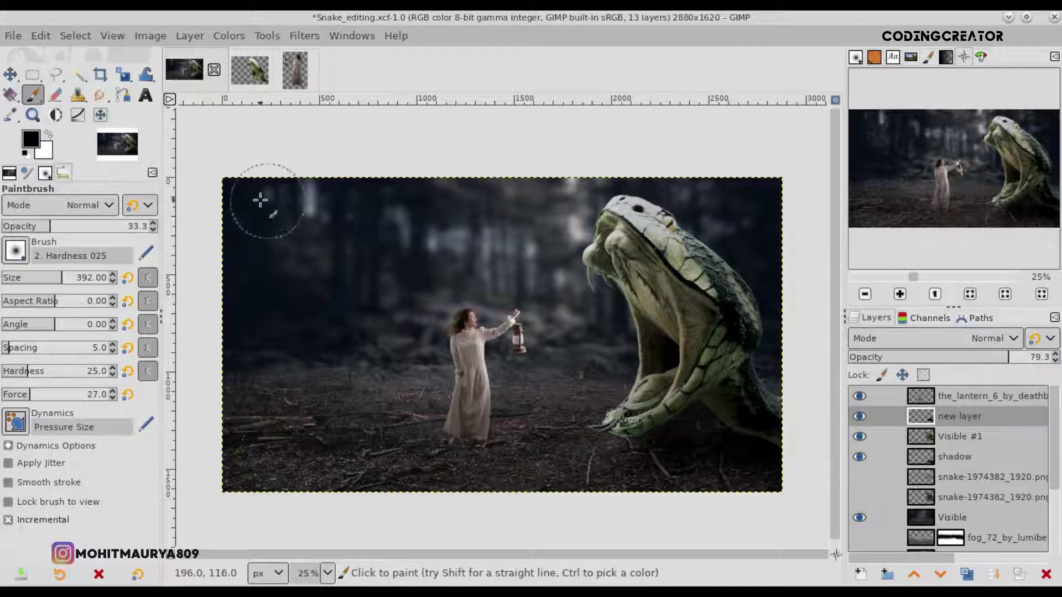
pyautogui.hotkey('shift', 'e')
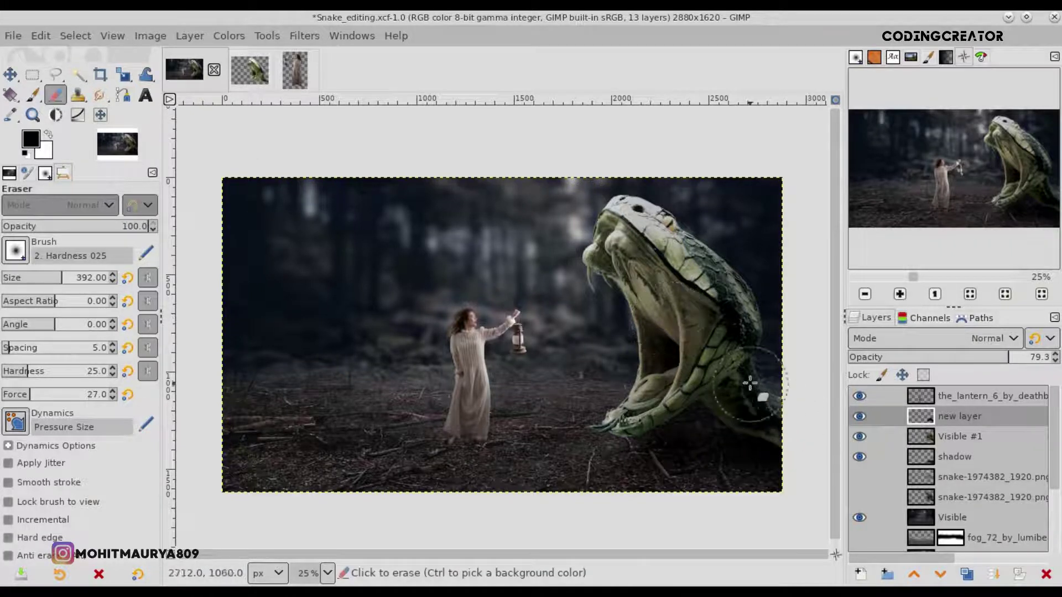
pyautogui.click(33, 94)
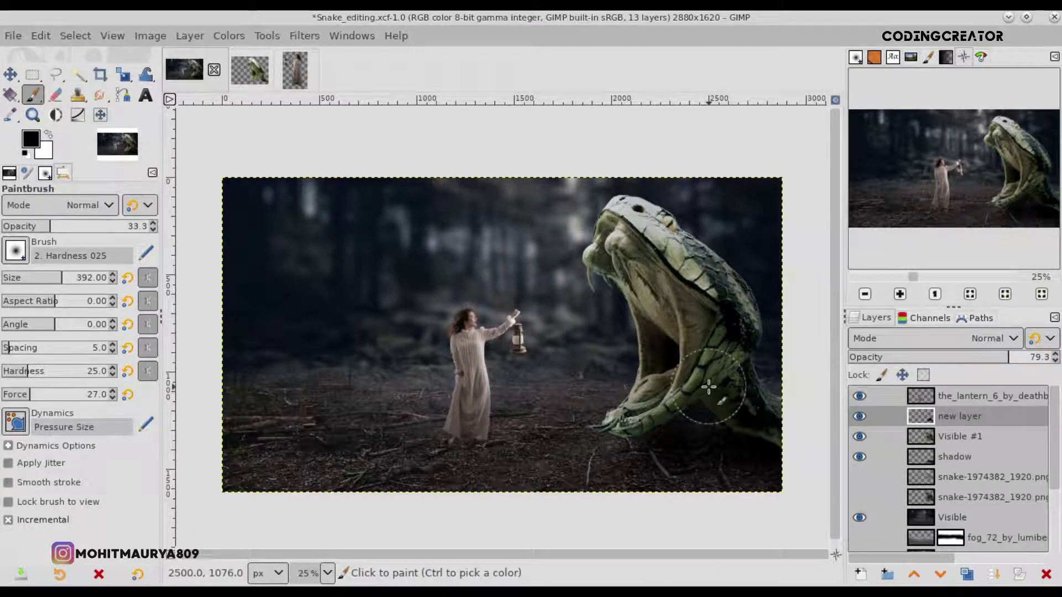
pyautogui.moveTo(708, 387); pyautogui.dragTo(735, 423)
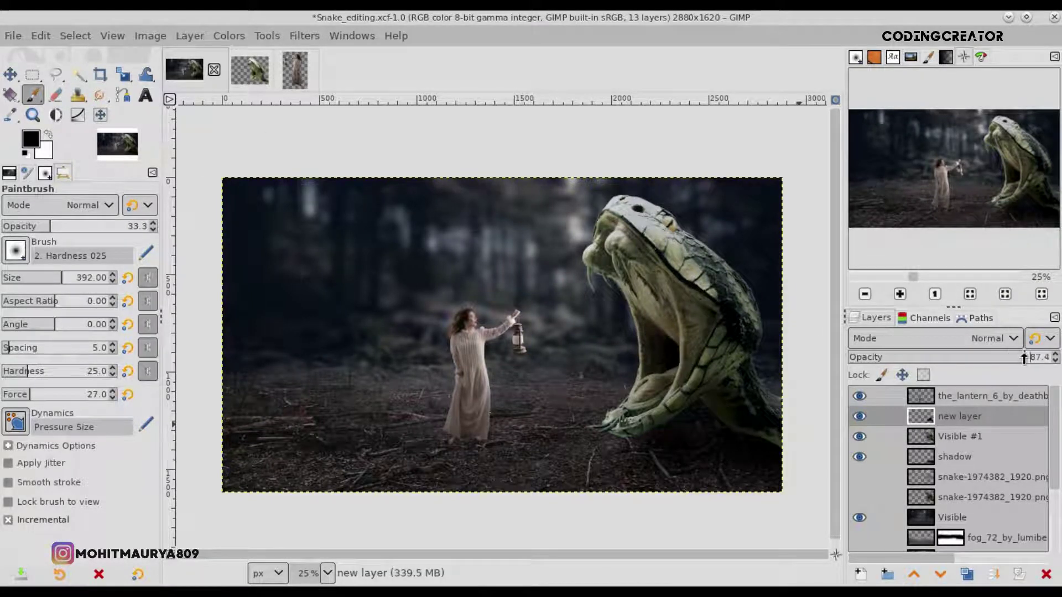
# Clear shading outside the snake using Visible #1's inverted alpha selection, then add another empty layer.
pyautogui.click(918, 440)
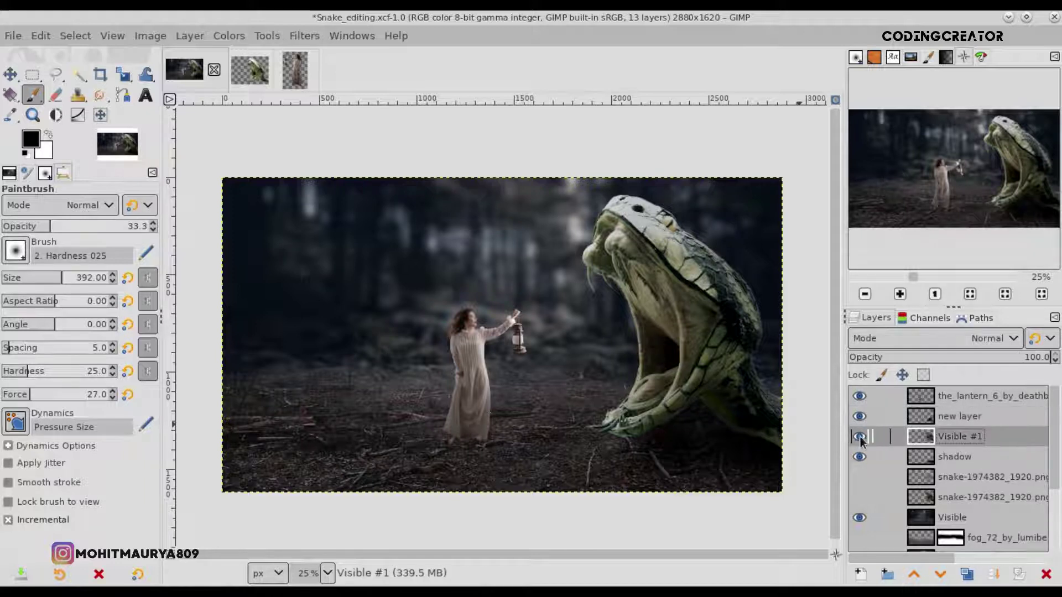
pyautogui.rightClick(944, 437)
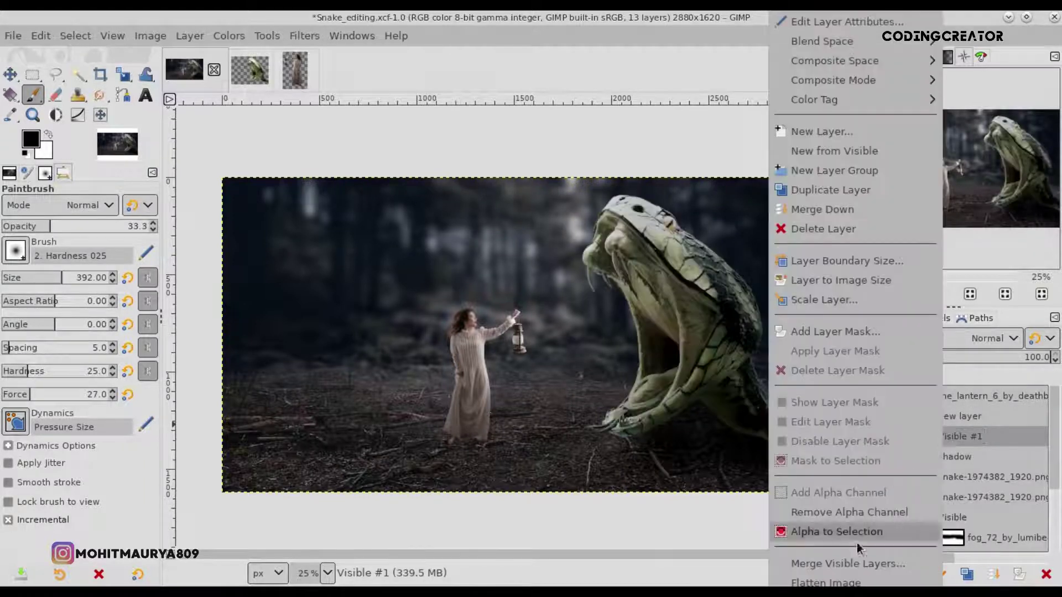
pyautogui.click(889, 530)
pyautogui.click(949, 416)
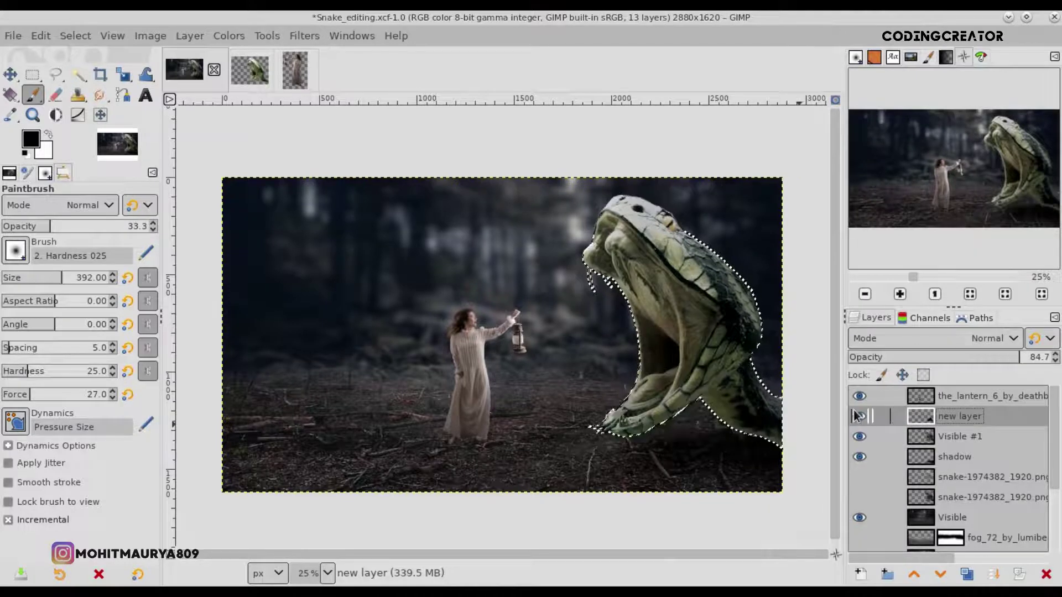
pyautogui.click(76, 27)
pyautogui.click(91, 95)
pyautogui.click(38, 35)
pyautogui.click(95, 313)
pyautogui.click(74, 35)
pyautogui.click(83, 76)
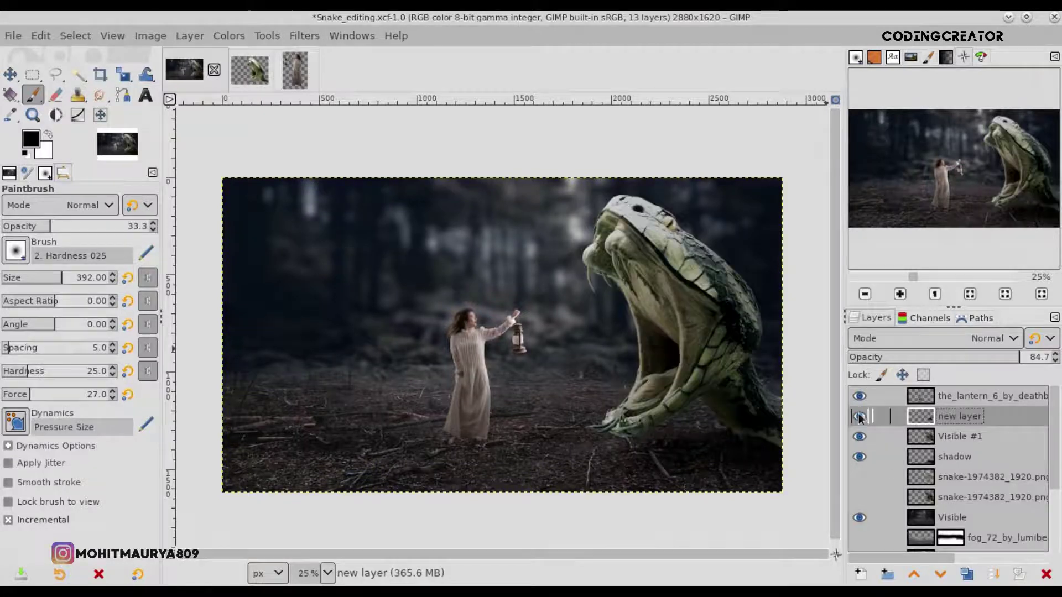
pyautogui.click(862, 576)
pyautogui.click(941, 563)
pyautogui.write('shadow of gi')
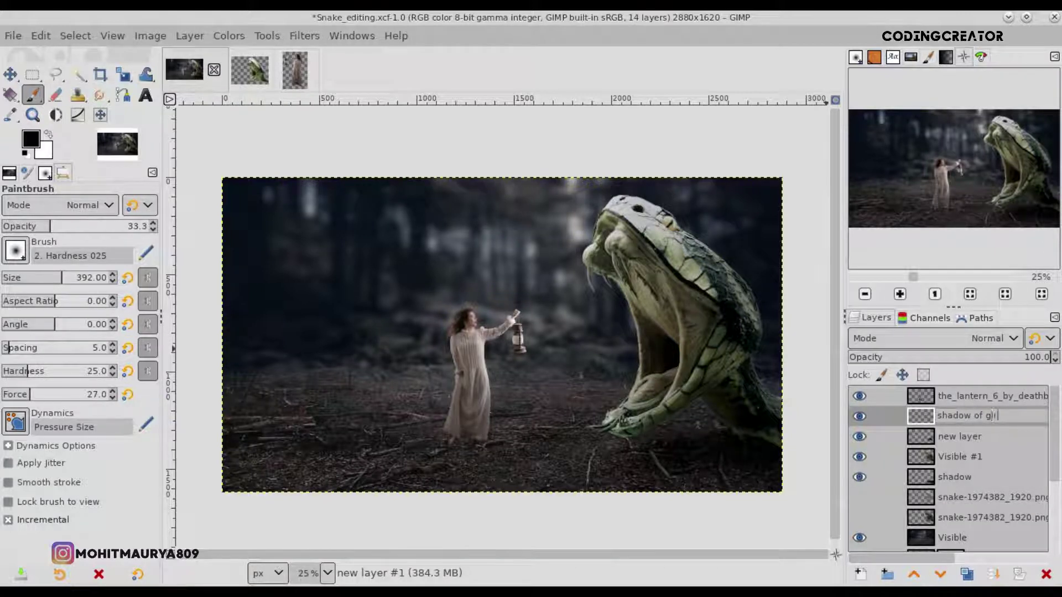
# Name the layer 'shadow of girl' and paint black shadow left of the woman's feet at 15.9 opacity.
pyautogui.write('rl')
pyautogui.press('Return')
pyautogui.press('[')
pyautogui.press('[')
pyautogui.press('[')
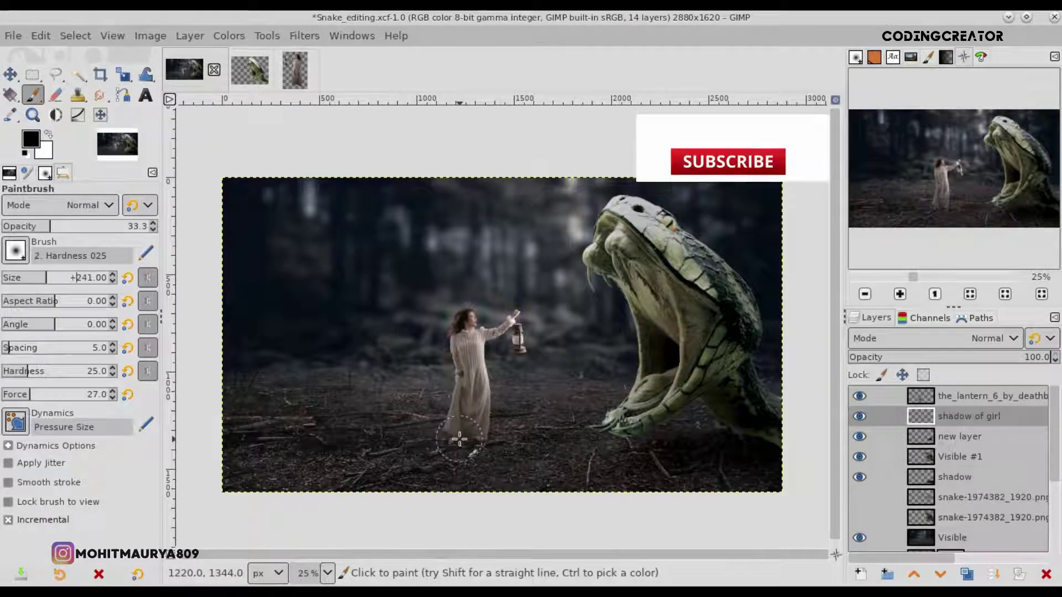
pyautogui.moveTo(427, 447); pyautogui.dragTo(104, 457)
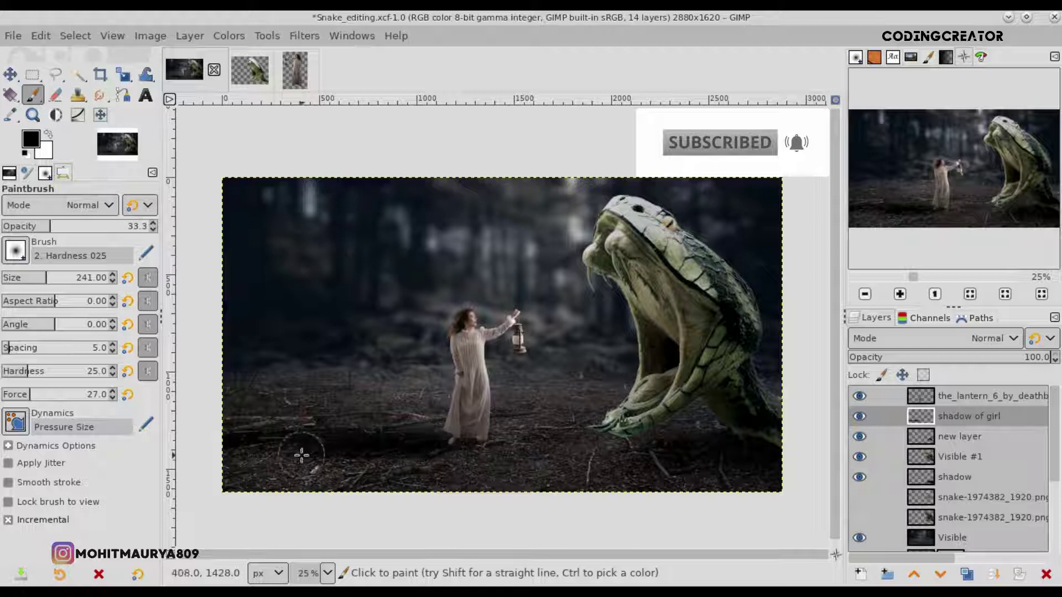
pyautogui.click(24, 226)
pyautogui.moveTo(427, 437)
pyautogui.mouseDown()
pyautogui.moveTo(313, 440)
pyautogui.moveTo(193, 476)
pyautogui.mouseUp()
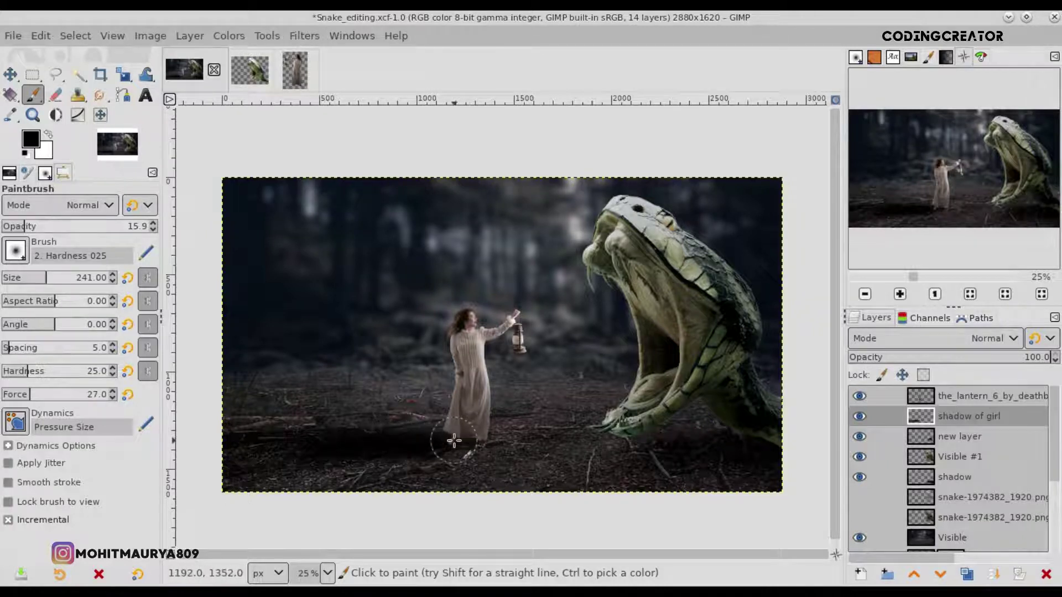
pyautogui.keyDown('ctrl'); pyautogui.scroll(2, 454, 440); pyautogui.keyUp('ctrl')
pyautogui.scroll(-1, 459, 434)
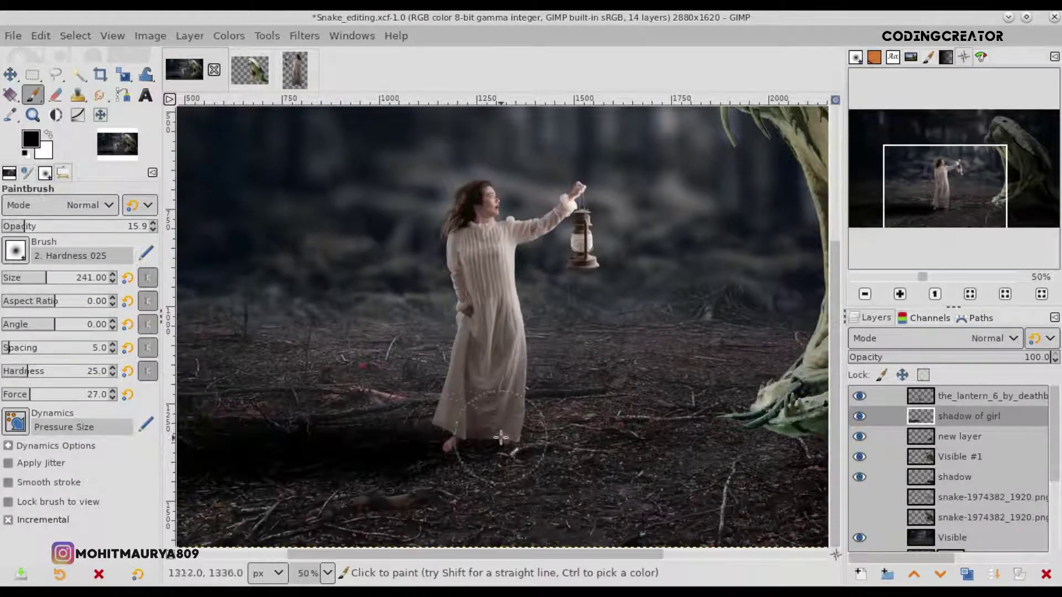
# Refine the shadow with a low-opacity eraser and dab faint shadow around her feet.
pyautogui.press('[')
pyautogui.press('[')
pyautogui.press('[')
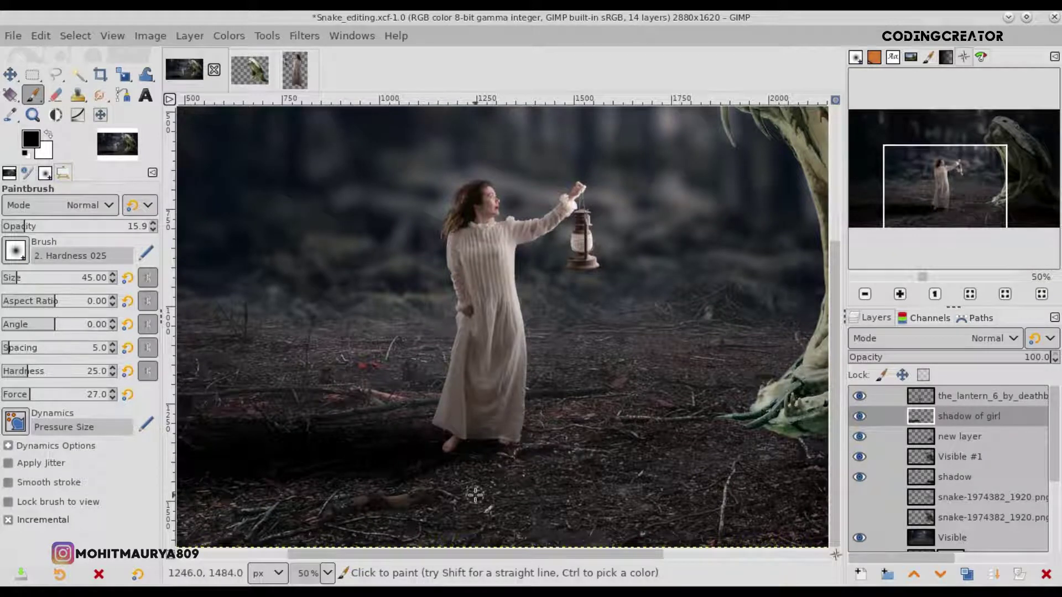
pyautogui.hotkey('shift', 'e')
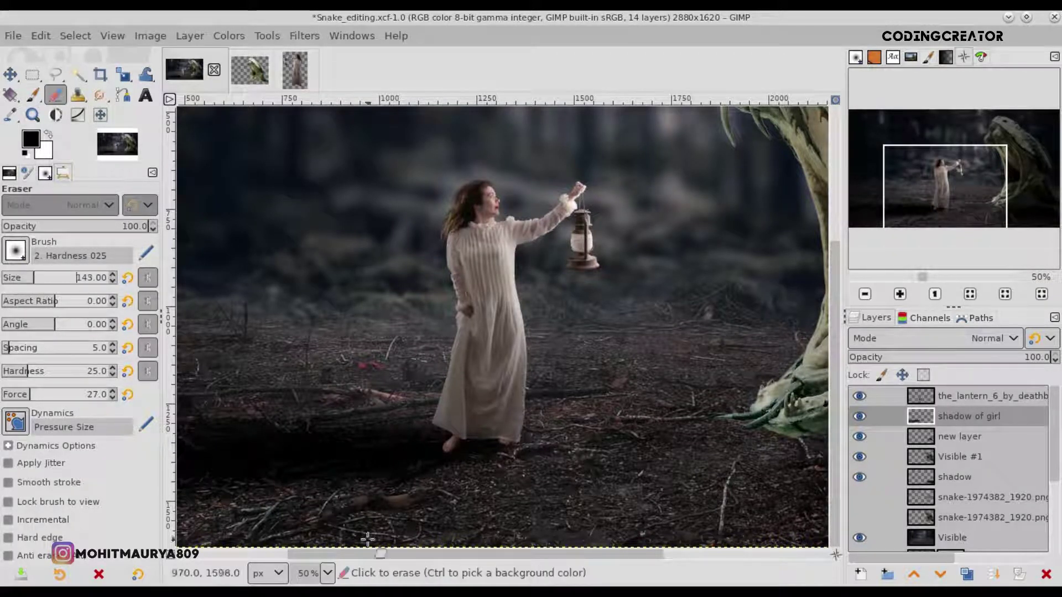
pyautogui.keyDown('ctrl'); pyautogui.scroll(-2, 670, 510); pyautogui.keyUp('ctrl')
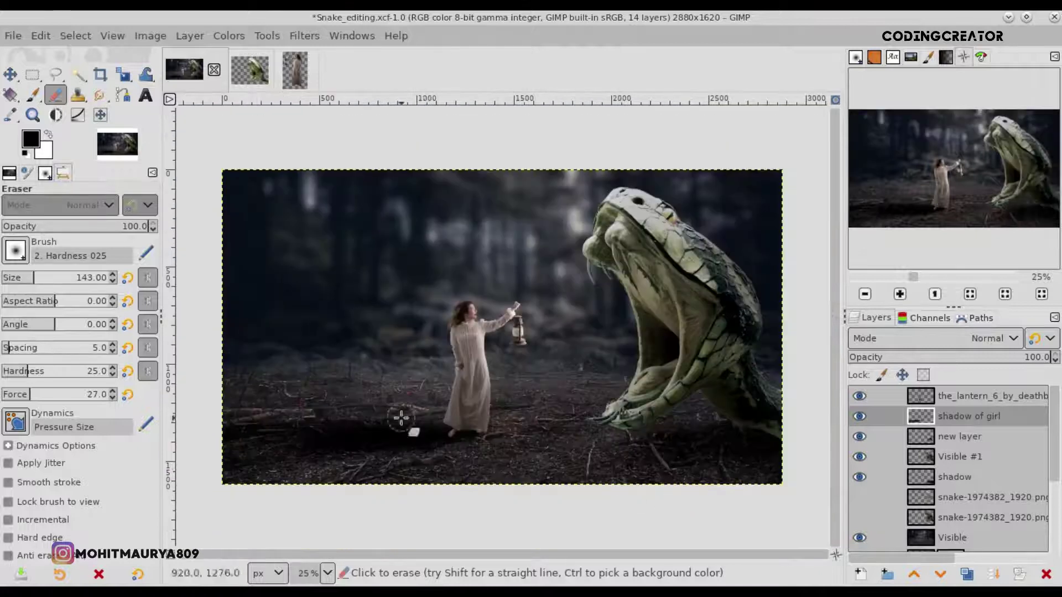
pyautogui.moveTo(63, 227); pyautogui.dragTo(6, 227)
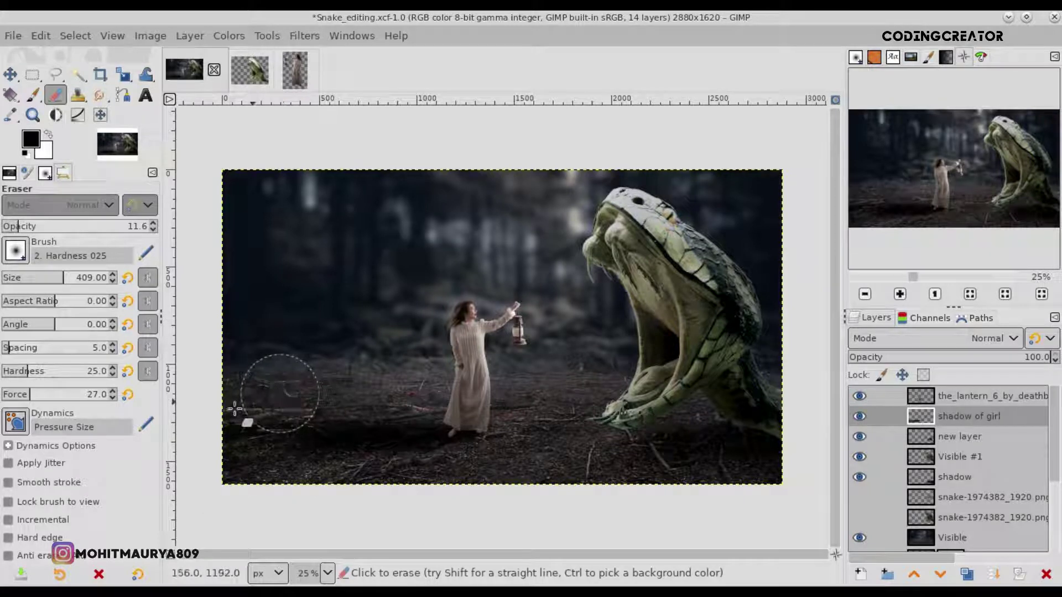
pyautogui.press('p')
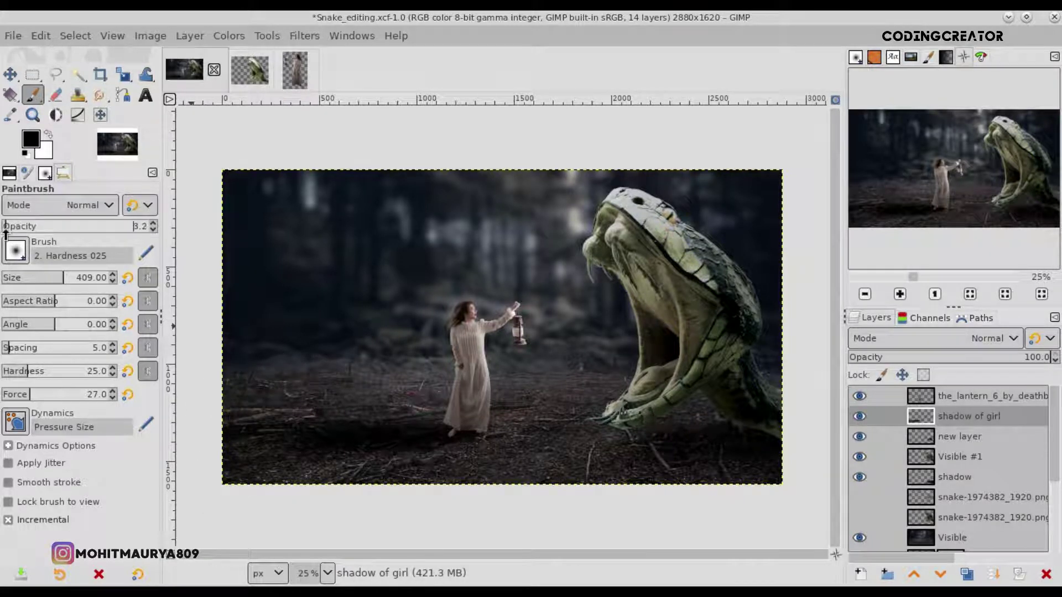
pyautogui.moveTo(334, 446)
pyautogui.mouseDown()
pyautogui.moveTo(386, 439)
pyautogui.moveTo(356, 457)
pyautogui.mouseUp()
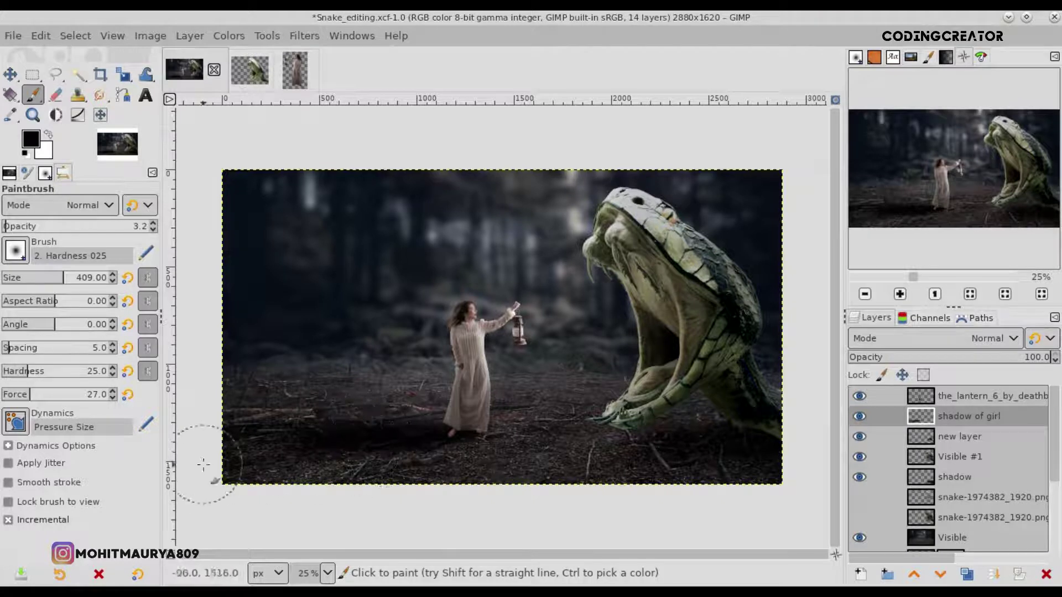
pyautogui.moveTo(411, 439)
pyautogui.mouseDown()
pyautogui.moveTo(237, 498)
pyautogui.moveTo(415, 446)
pyautogui.moveTo(244, 467)
pyautogui.moveTo(393, 429)
pyautogui.mouseUp()
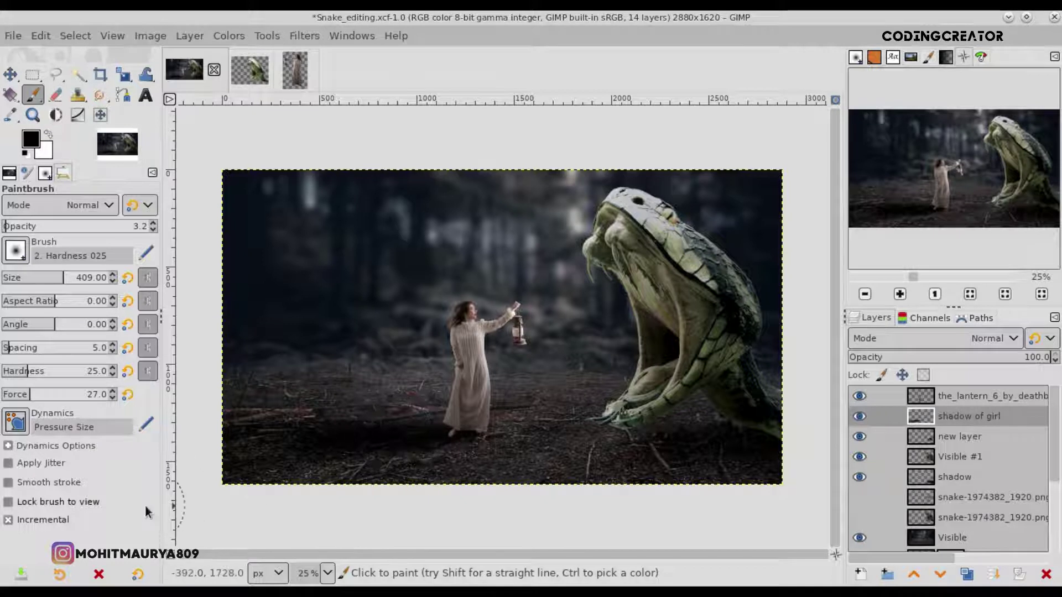
pyautogui.click(6, 75)
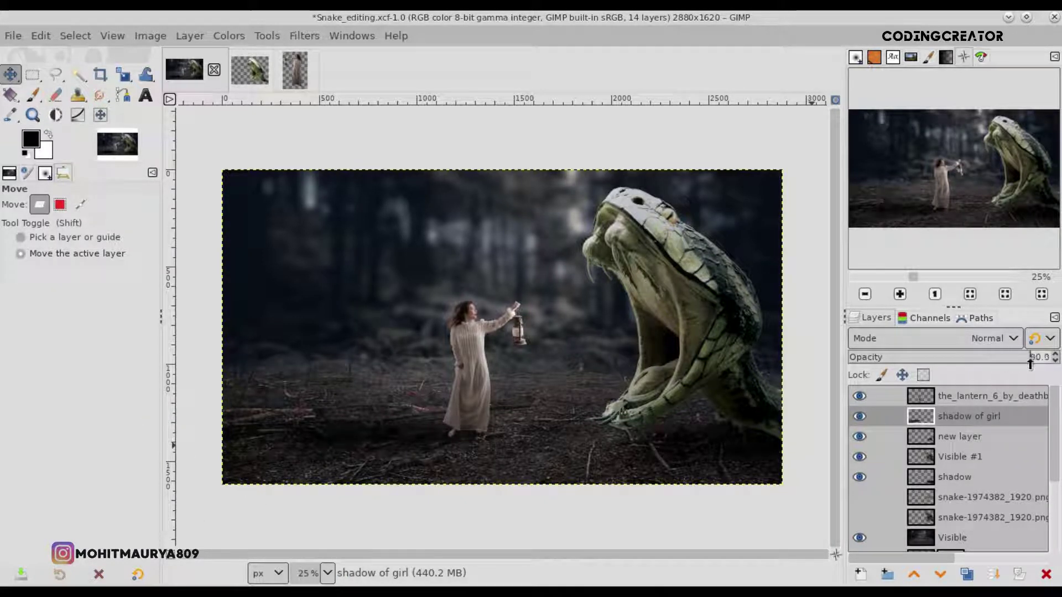
# Open stormy_sky_3_by_pelleron_stock_d22ear6.jpg from the Gimp folder as a new image.
pyautogui.click(859, 416)
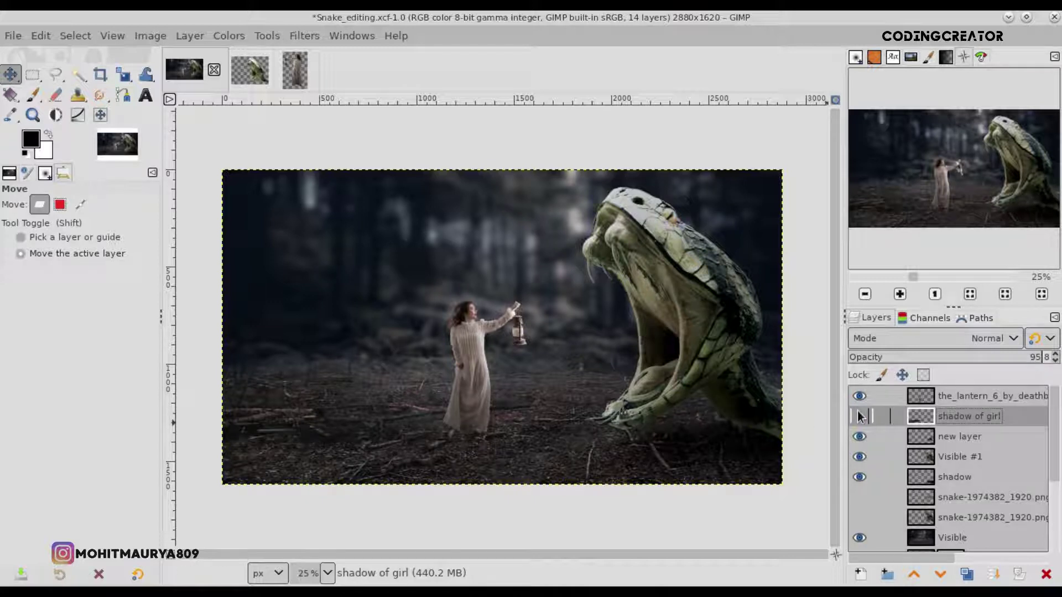
pyautogui.click(13, 35)
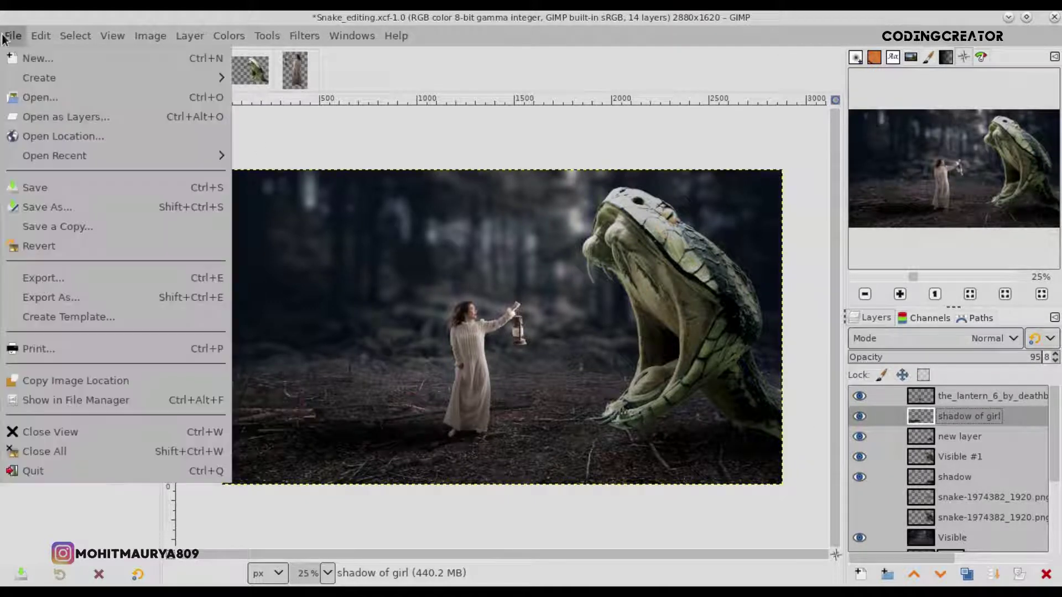
pyautogui.click(161, 117)
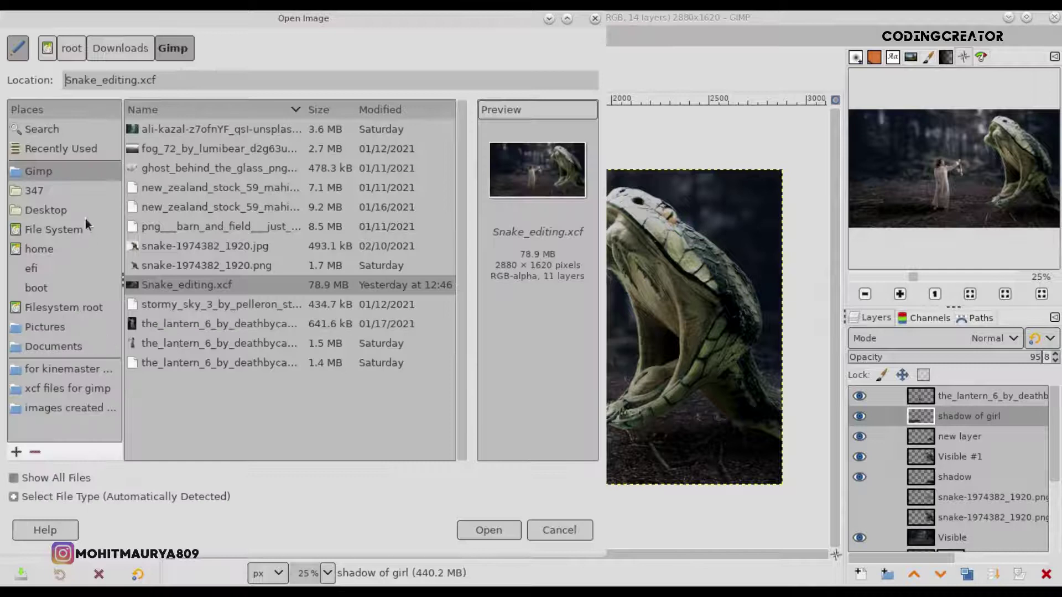
pyautogui.click(276, 305)
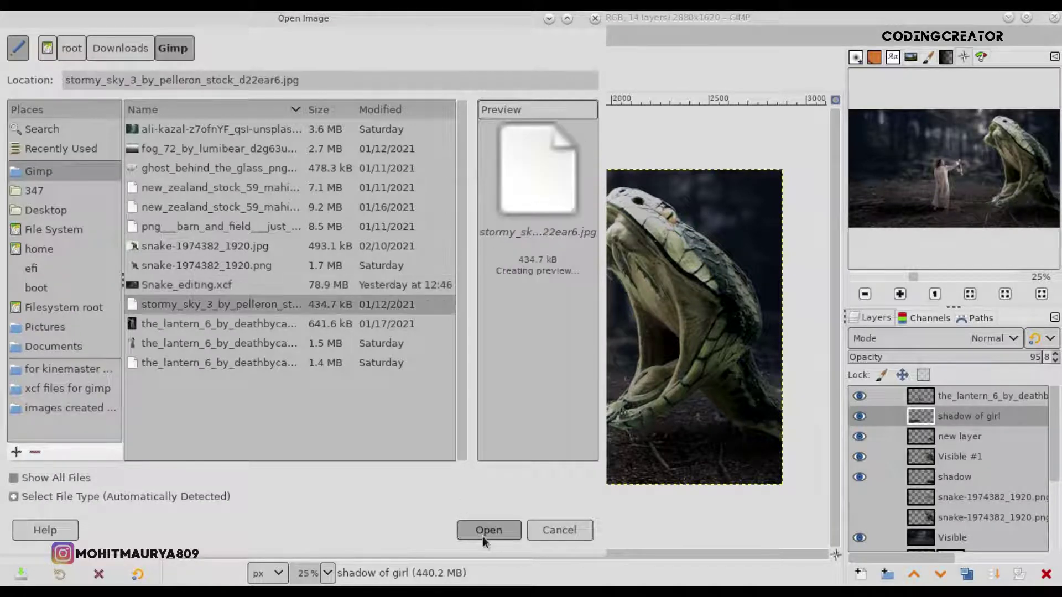
pyautogui.click(482, 537)
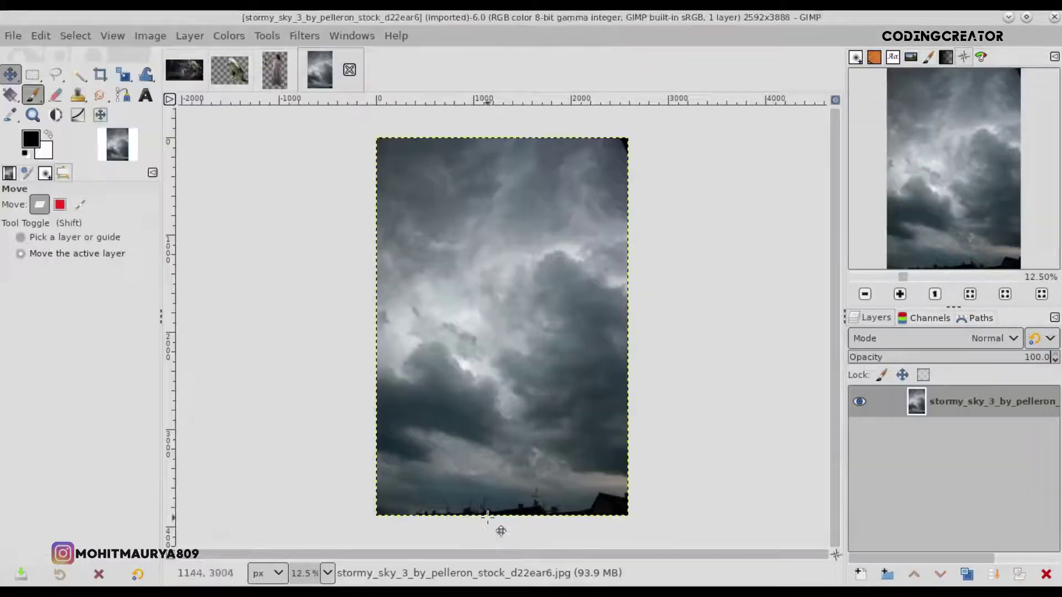
# Add an alpha channel, duplicate the sky layer, and rectangle-select a wide middle cloud band.
pyautogui.rightClick(923, 407)
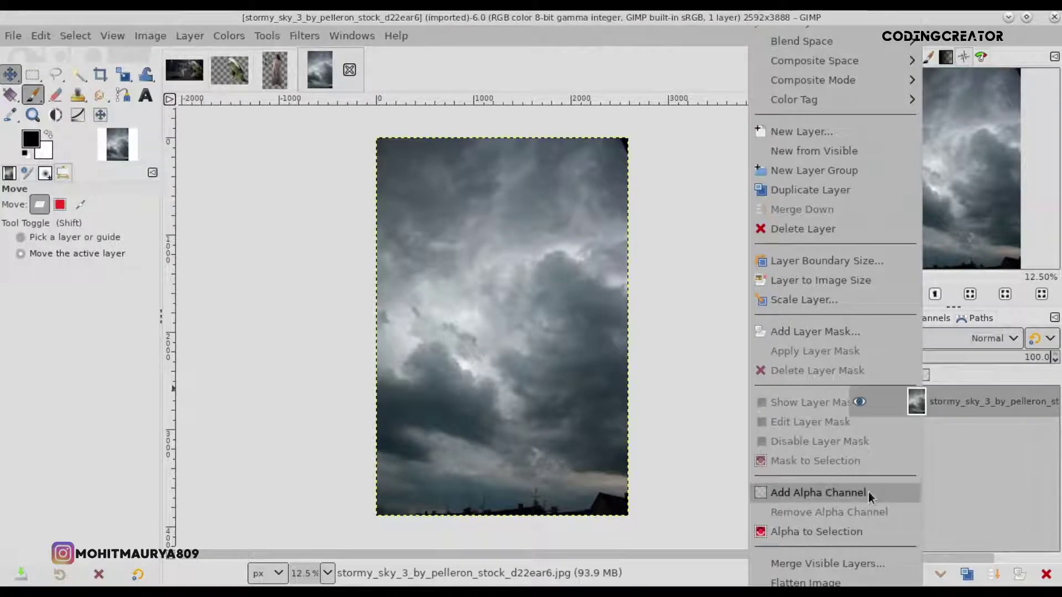
pyautogui.click(813, 492)
pyautogui.click(967, 575)
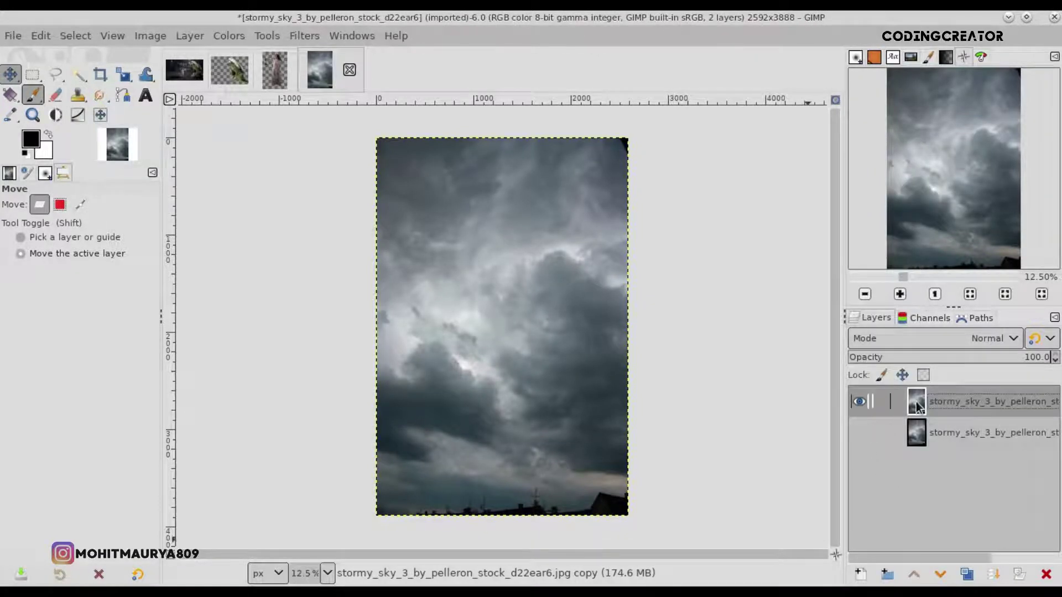
pyautogui.click(33, 75)
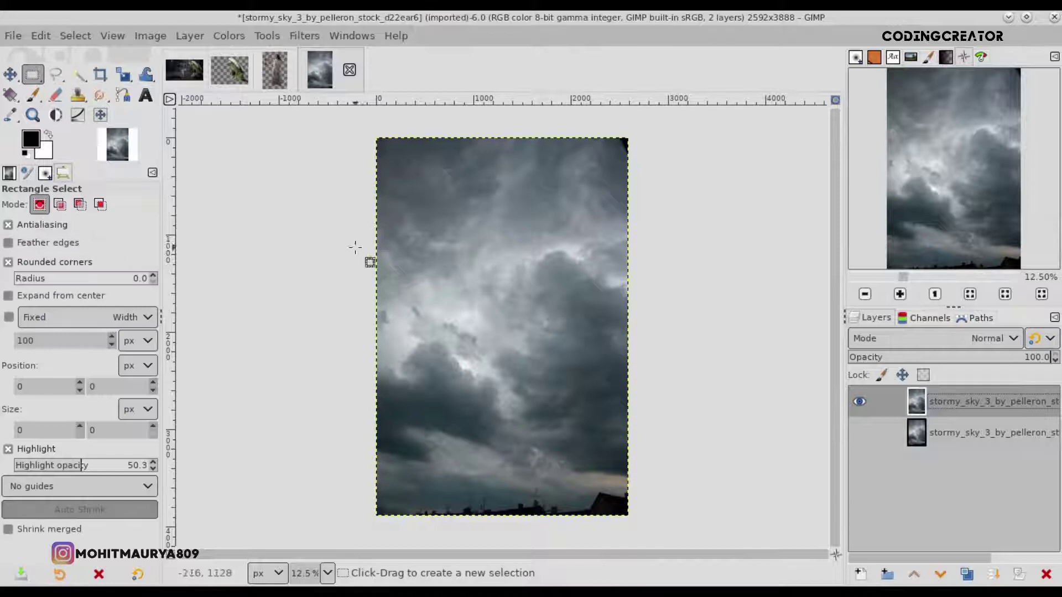
pyautogui.moveTo(366, 238); pyautogui.dragTo(653, 372)
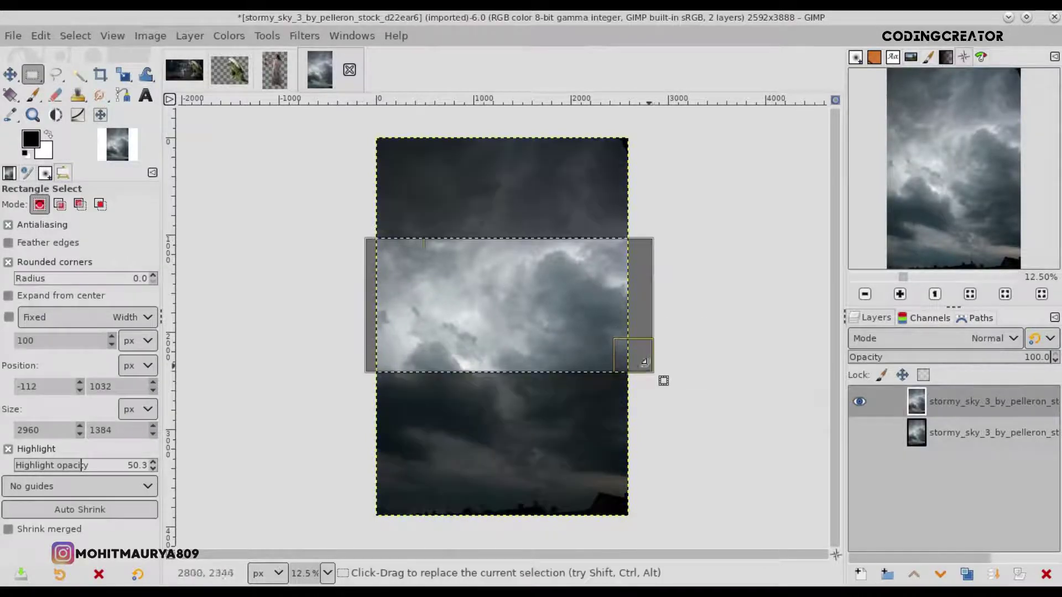
pyautogui.moveTo(622, 279); pyautogui.dragTo(604, 301)
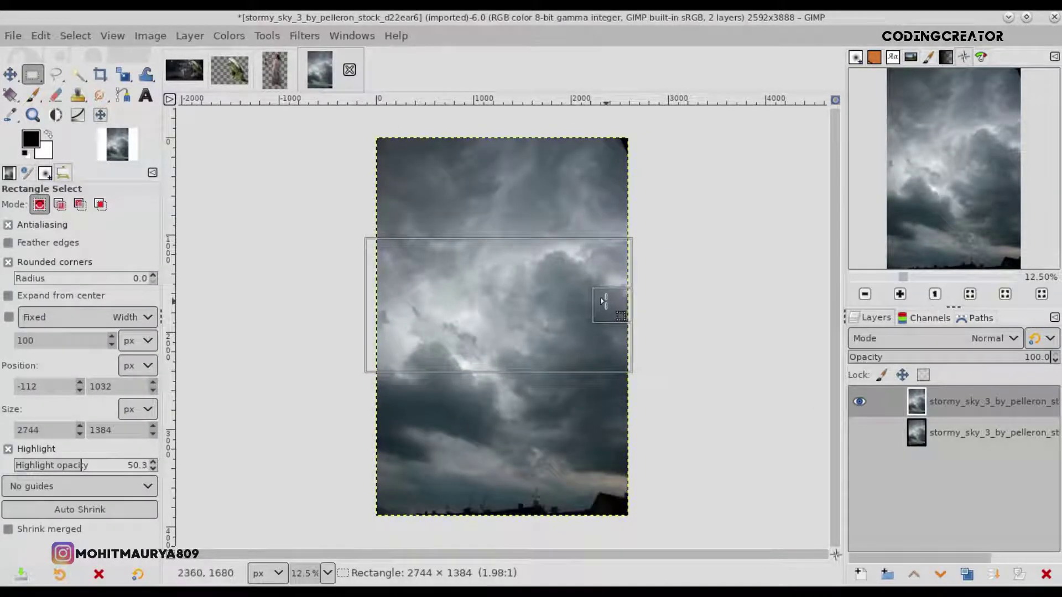
pyautogui.moveTo(537, 254); pyautogui.dragTo(537, 259)
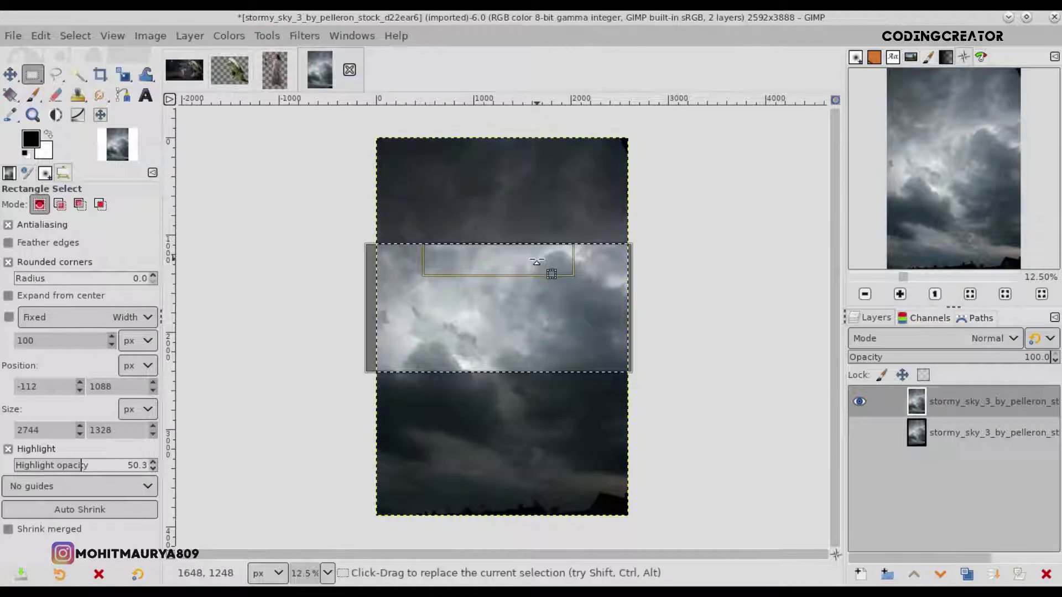
pyautogui.press('Return')
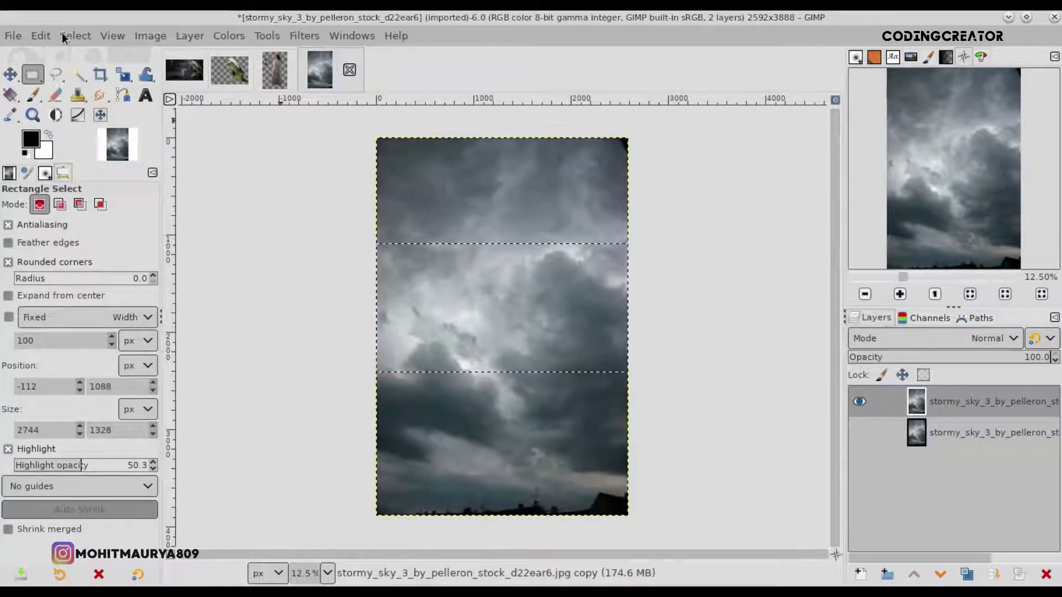
# Copy and paste the cloud band as a new layer and drag it into the snake composite.
pyautogui.click(44, 35)
pyautogui.click(115, 149)
pyautogui.click(40, 36)
pyautogui.click(77, 186)
pyautogui.click(861, 574)
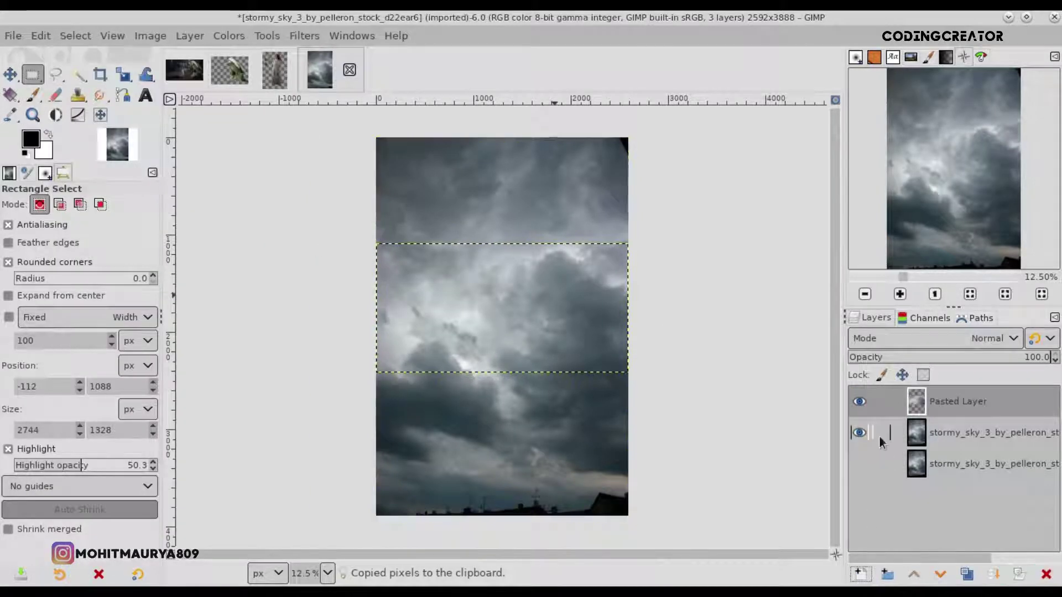
pyautogui.click(859, 432)
pyautogui.click(859, 402)
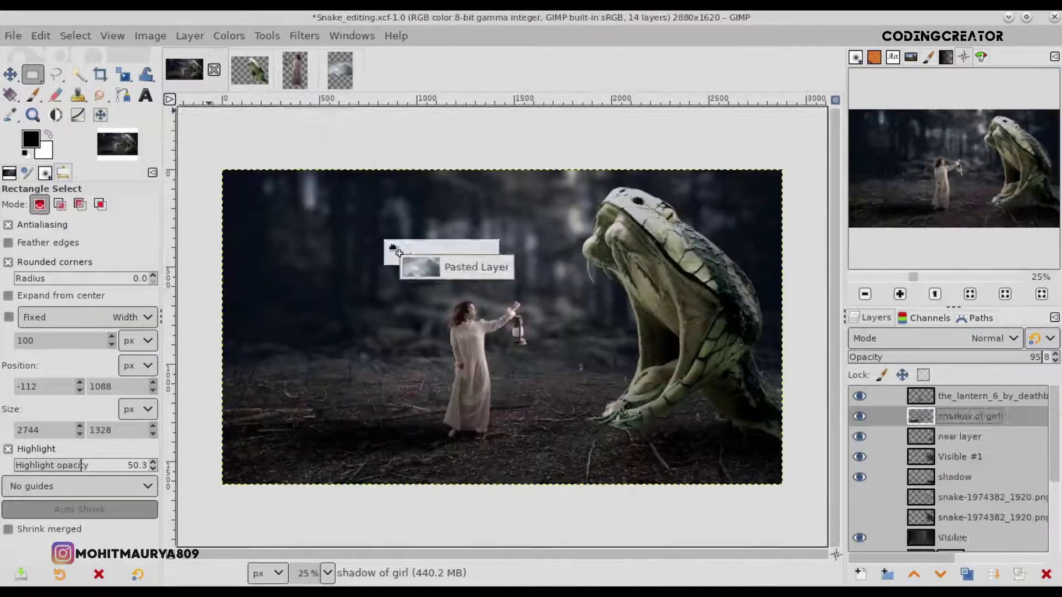
pyautogui.moveTo(920, 407); pyautogui.dragTo(387, 246)
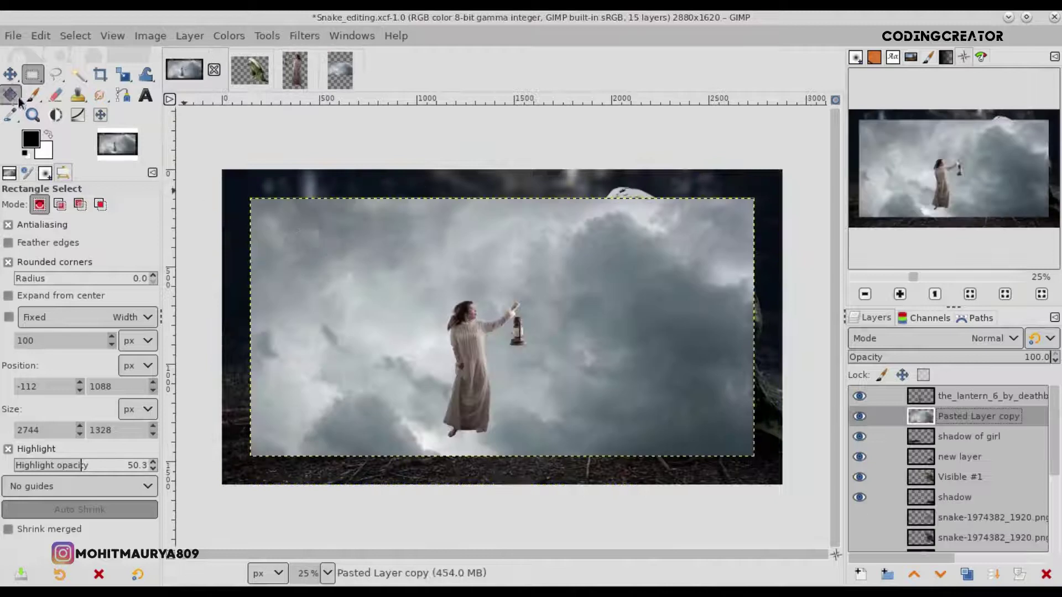
# Move the cloud layer below the snake and scale it to 2957×1515.
pyautogui.click(10, 74)
pyautogui.moveTo(993, 429); pyautogui.dragTo(942, 506)
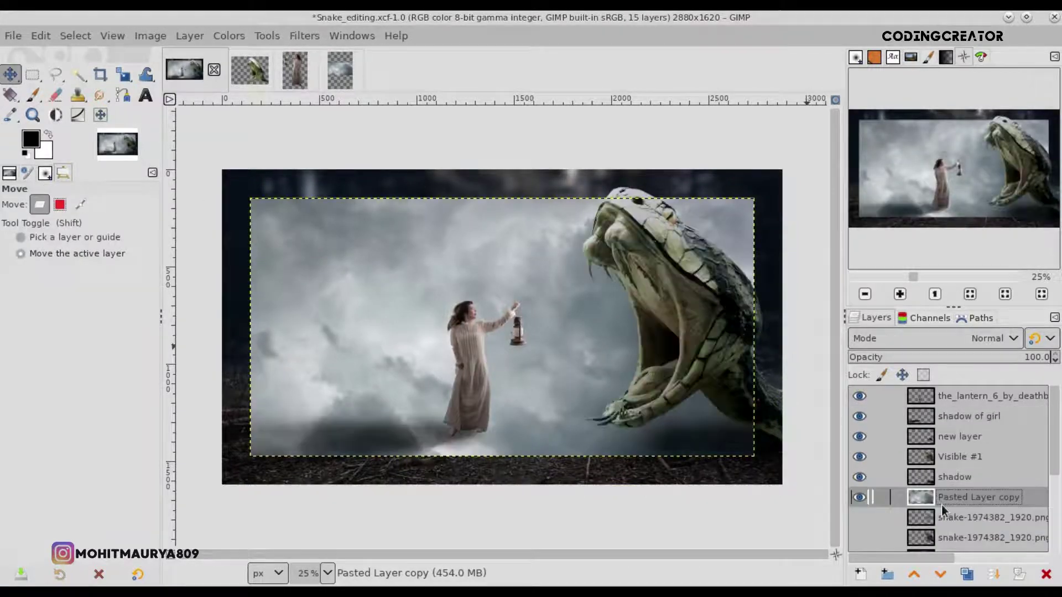
pyautogui.click(859, 497)
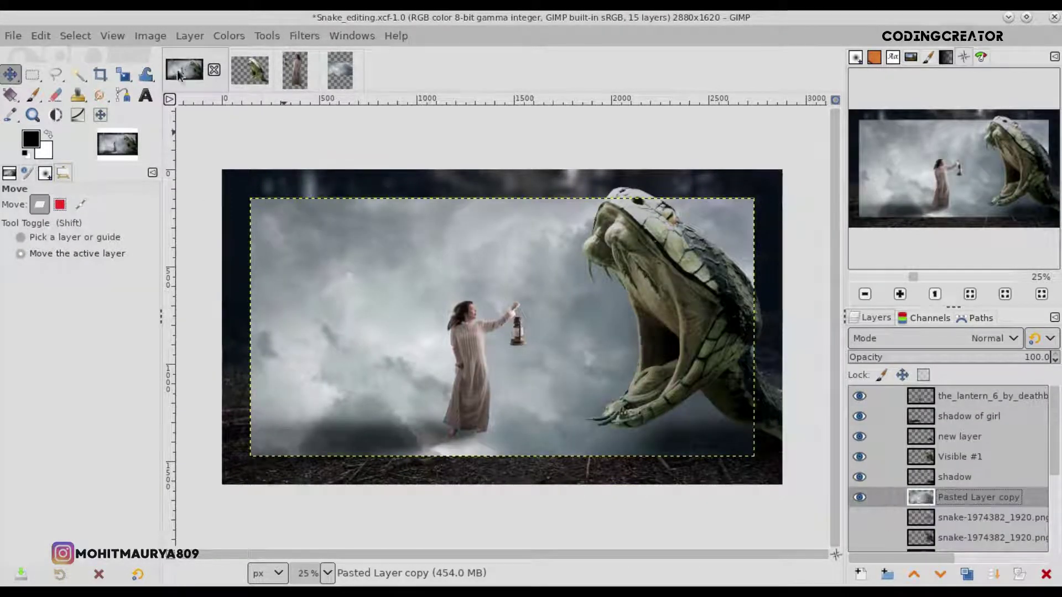
pyautogui.hotkey('shift', 's')
pyautogui.click(205, 196)
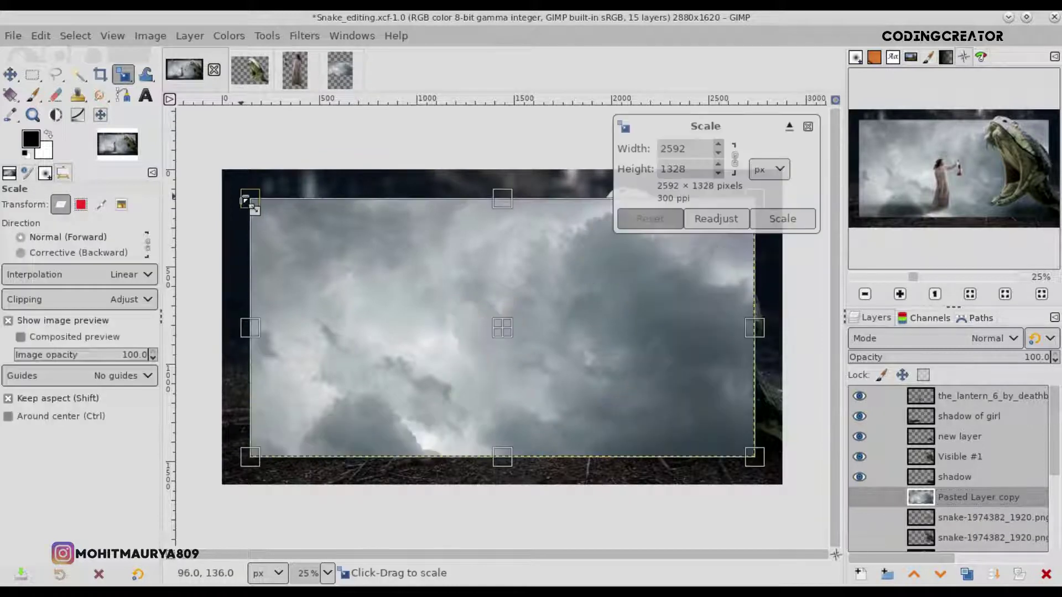
pyautogui.moveTo(222, 172); pyautogui.dragTo(208, 176)
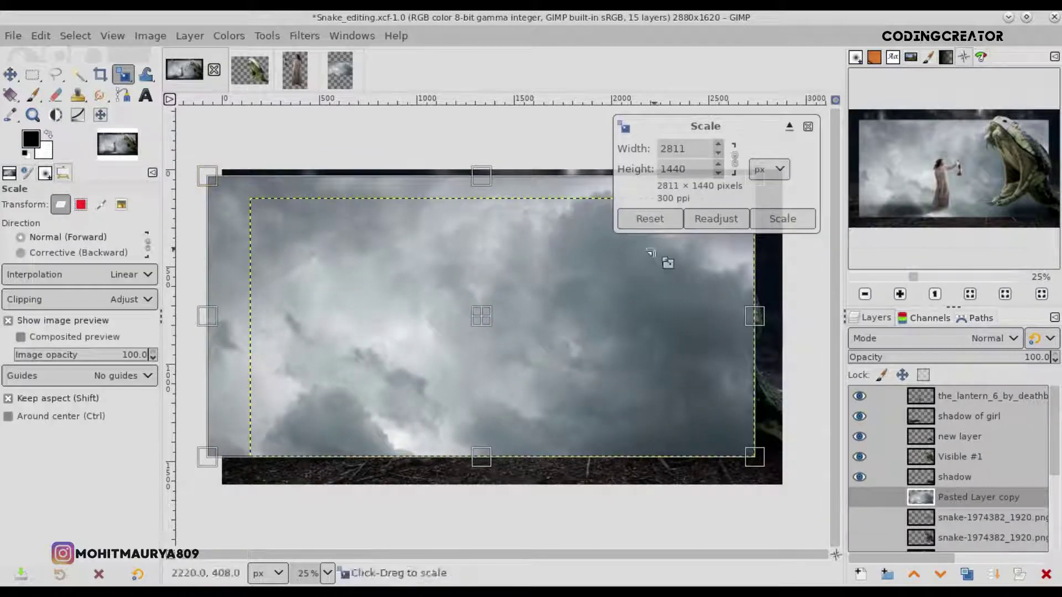
pyautogui.click(789, 126)
pyautogui.moveTo(707, 279); pyautogui.dragTo(710, 251)
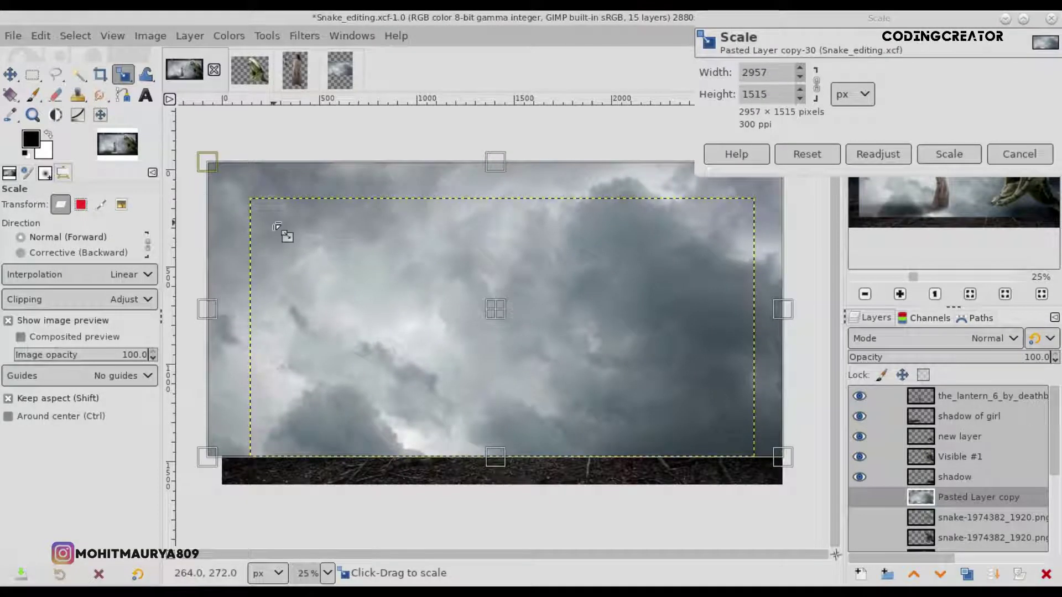
pyautogui.click(949, 153)
# Shift the enlarged clouds upward to fill the upper scene.
pyautogui.press('m')
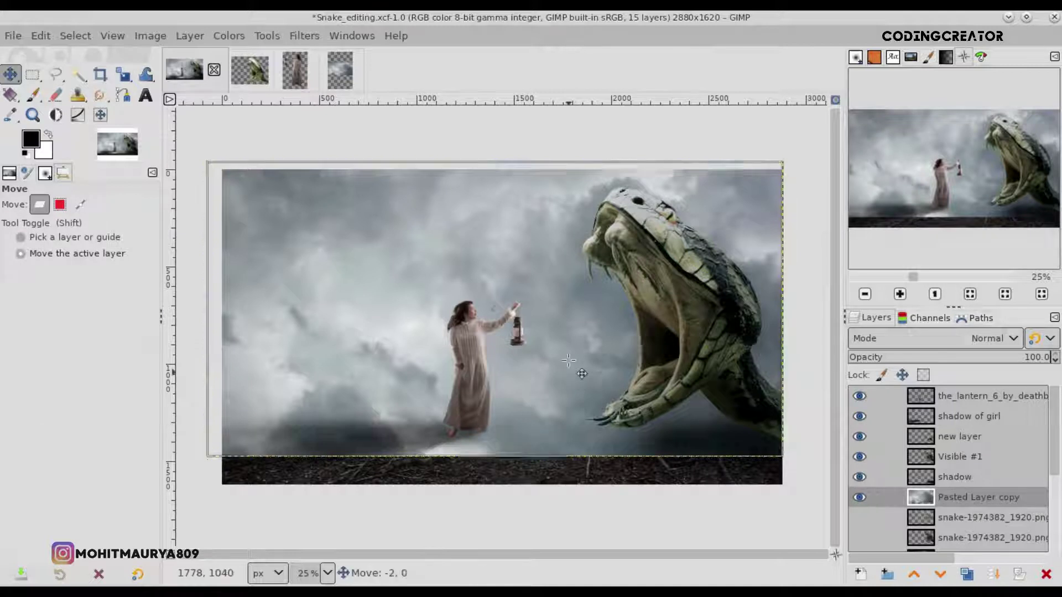
pyautogui.moveTo(572, 361); pyautogui.dragTo(572, 336)
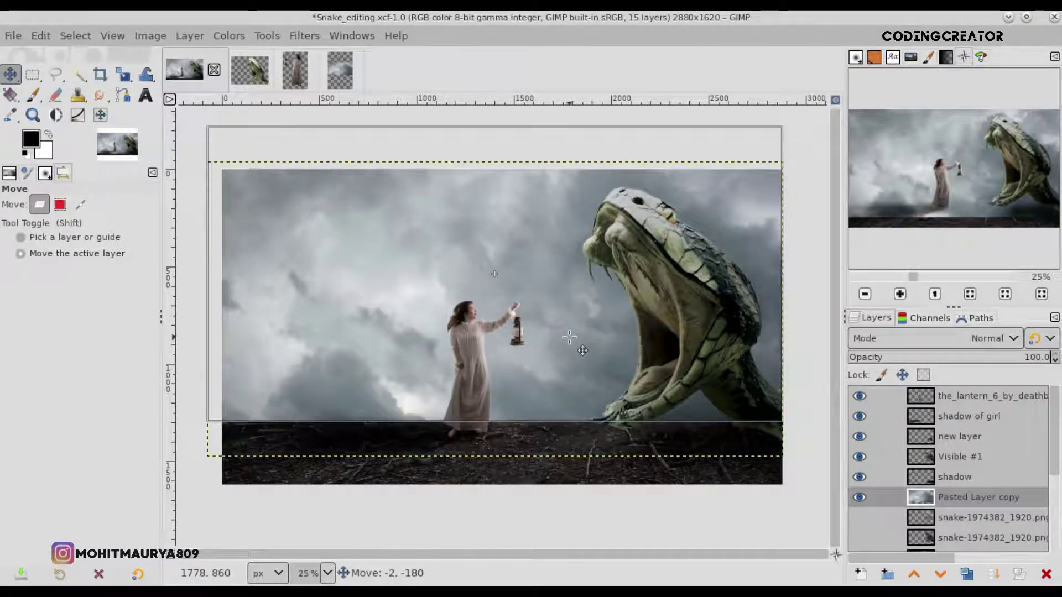
pyautogui.moveTo(571, 336); pyautogui.dragTo(568, 339)
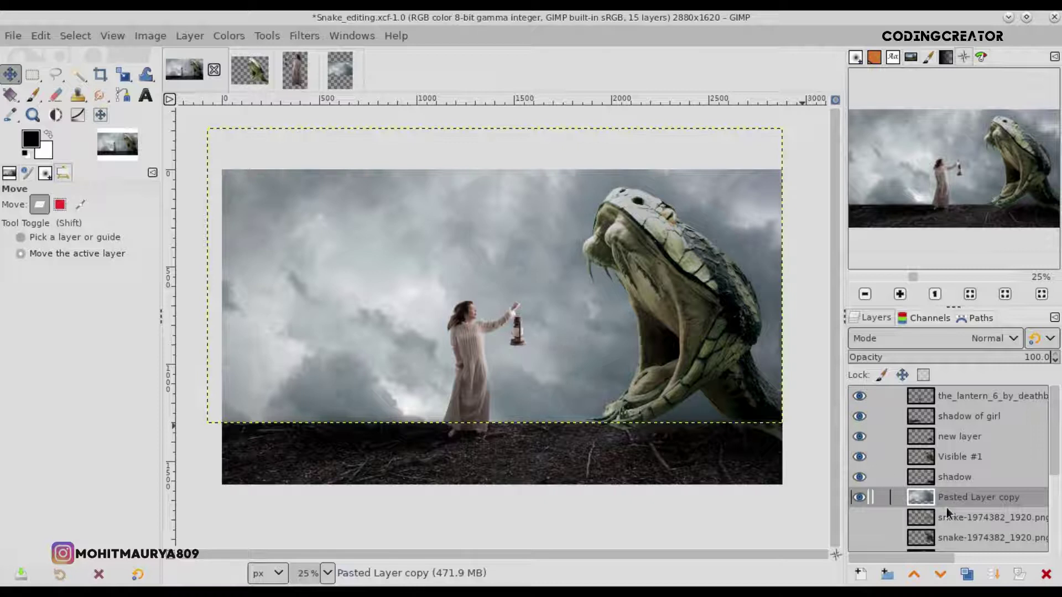
pyautogui.click(1021, 576)
# Duplicate the cloud layer, add a white layer mask, and set the brush to about 835.
pyautogui.click(967, 574)
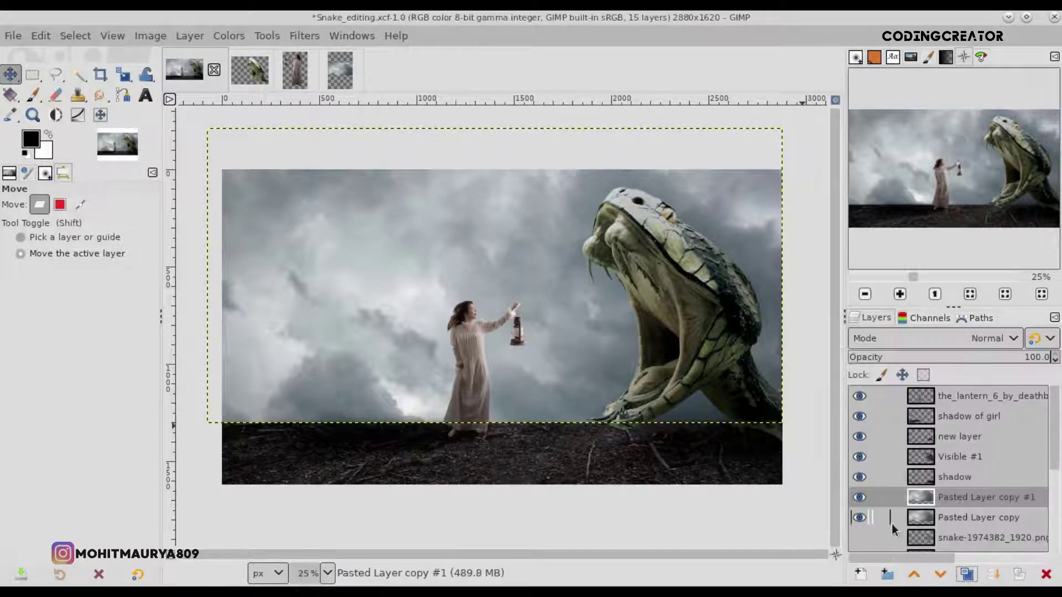
pyautogui.click(1020, 574)
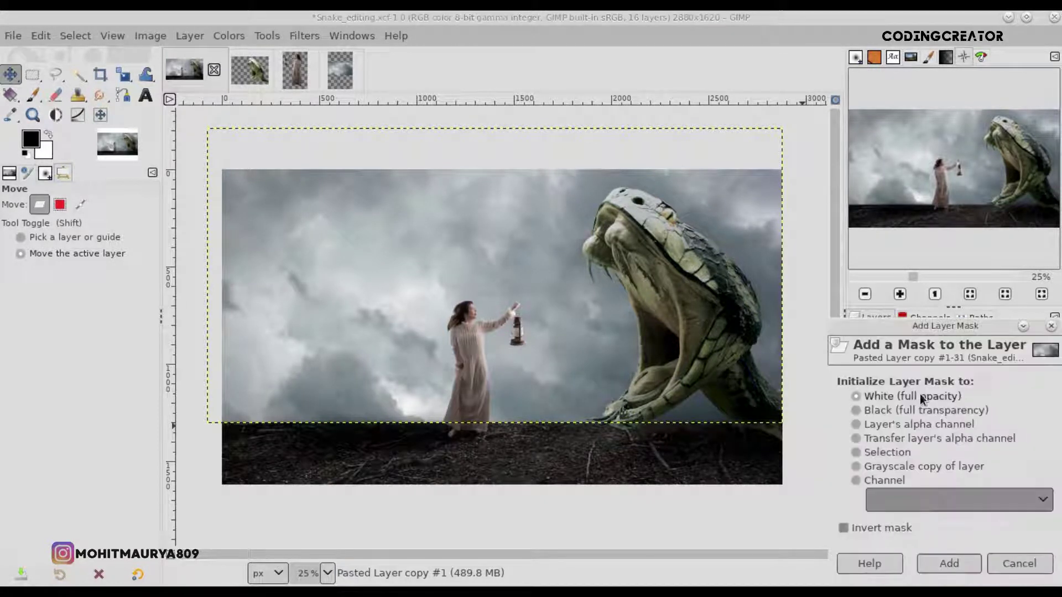
pyautogui.click(947, 564)
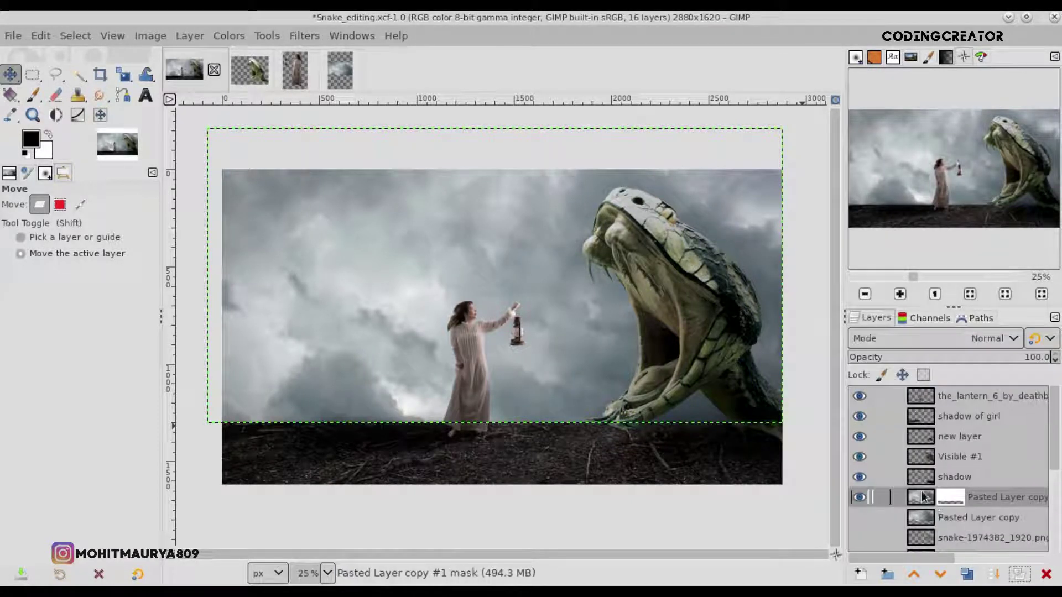
pyautogui.click(32, 95)
pyautogui.moveTo(62, 279); pyautogui.dragTo(100, 278)
# Mask out clouds along the top and horizon and thin the fog over the snake and woman.
pyautogui.moveTo(225, 269); pyautogui.dragTo(776, 288)
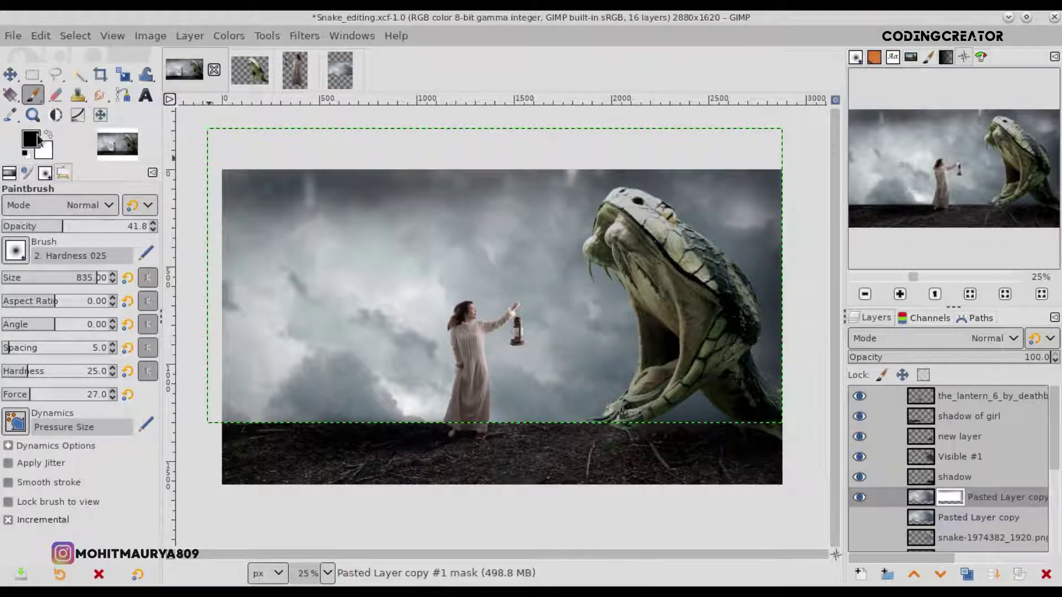
pyautogui.click(48, 137)
pyautogui.moveTo(736, 277); pyautogui.dragTo(775, 349)
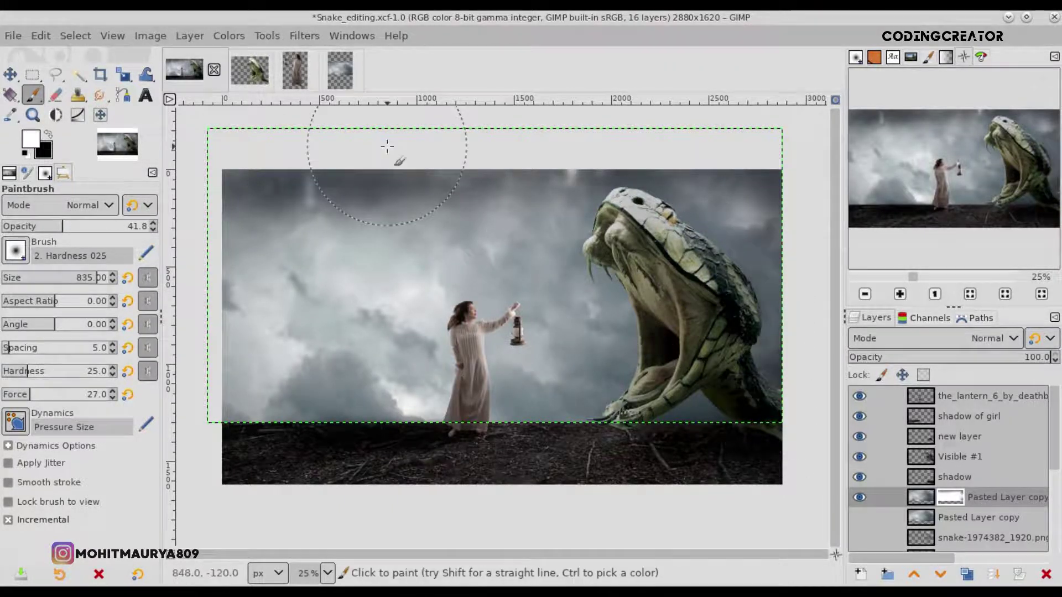
pyautogui.click(48, 133)
pyautogui.moveTo(233, 437)
pyautogui.mouseDown()
pyautogui.moveTo(746, 420)
pyautogui.moveTo(581, 434)
pyautogui.moveTo(214, 367)
pyautogui.moveTo(339, 418)
pyautogui.mouseUp()
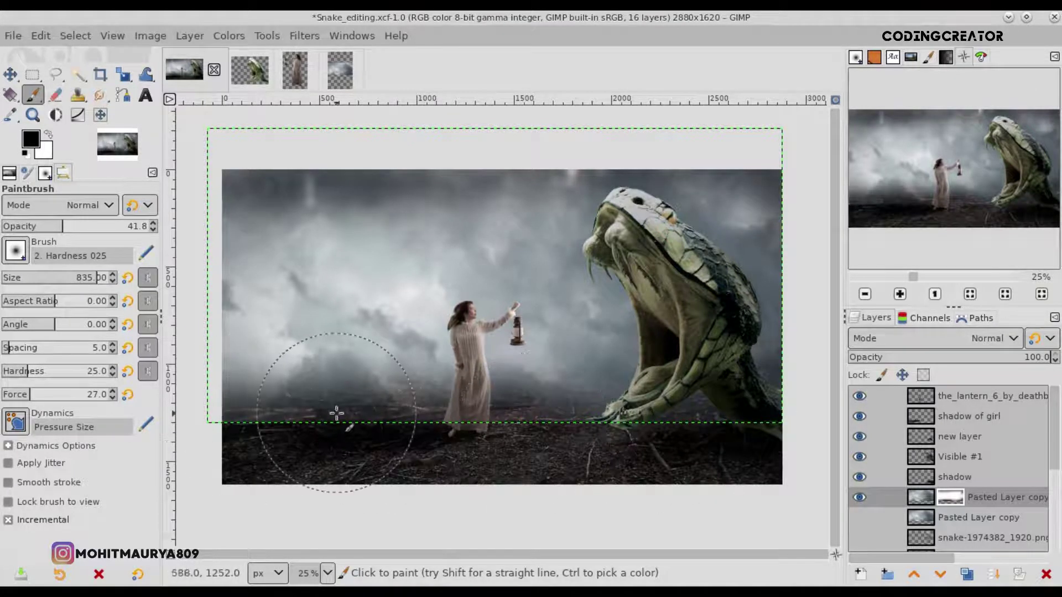
pyautogui.moveTo(299, 241)
pyautogui.mouseDown()
pyautogui.moveTo(427, 201)
pyautogui.moveTo(575, 188)
pyautogui.moveTo(225, 160)
pyautogui.moveTo(674, 207)
pyautogui.moveTo(730, 185)
pyautogui.moveTo(736, 232)
pyautogui.mouseUp()
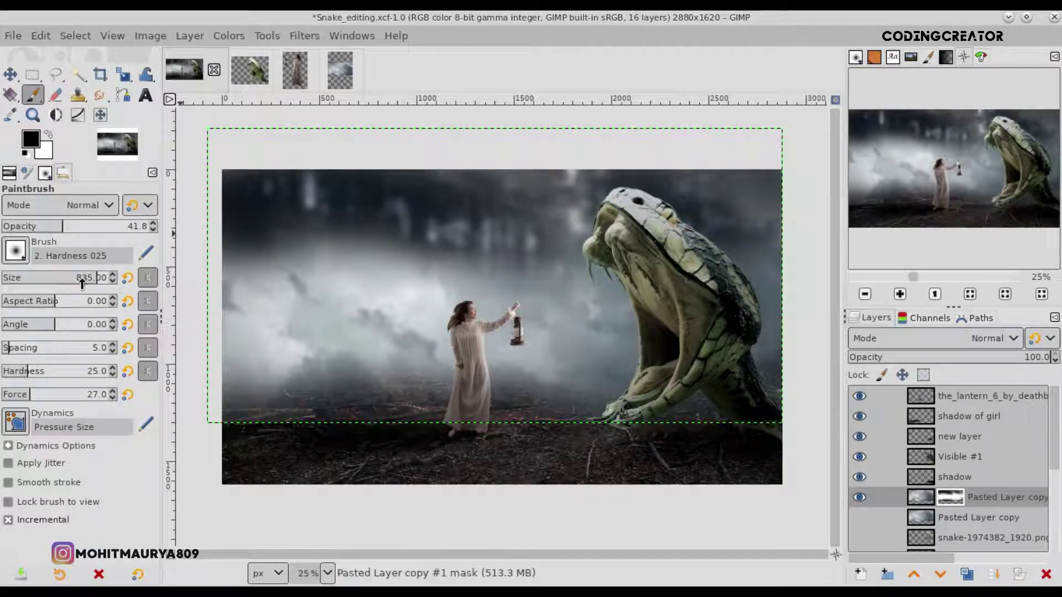
pyautogui.moveTo(336, 213)
pyautogui.mouseDown()
pyautogui.moveTo(582, 242)
pyautogui.moveTo(620, 144)
pyautogui.moveTo(548, 173)
pyautogui.mouseUp()
pyautogui.moveTo(570, 256)
pyautogui.mouseDown()
pyautogui.moveTo(580, 384)
pyautogui.moveTo(569, 399)
pyautogui.moveTo(258, 406)
pyautogui.moveTo(337, 368)
pyautogui.moveTo(311, 321)
pyautogui.moveTo(233, 322)
pyautogui.moveTo(401, 306)
pyautogui.moveTo(433, 329)
pyautogui.moveTo(433, 318)
pyautogui.moveTo(220, 251)
pyautogui.mouseUp()
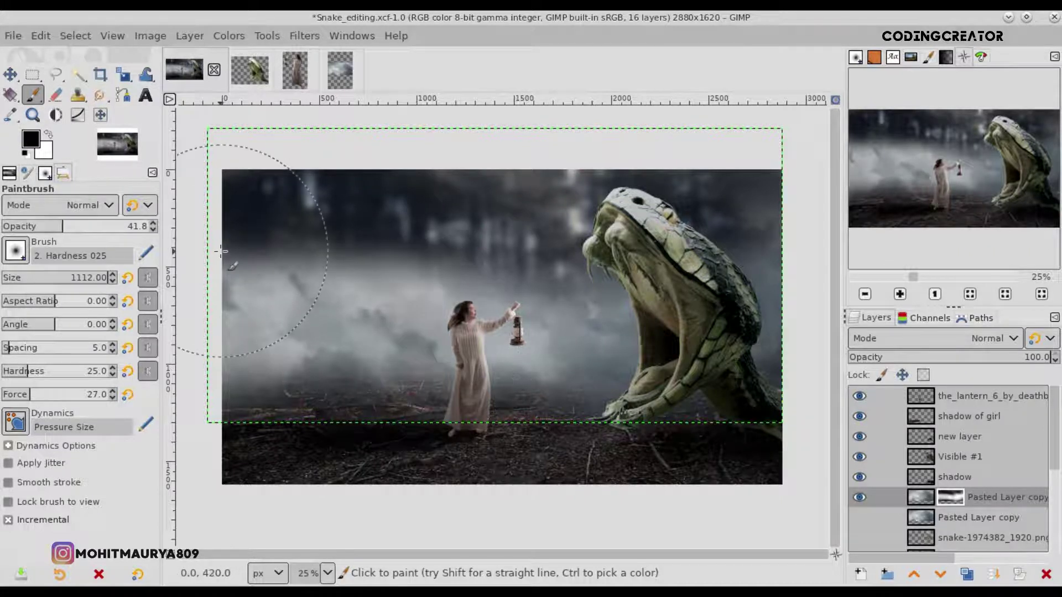
pyautogui.moveTo(372, 244)
pyautogui.mouseDown()
pyautogui.moveTo(744, 244)
pyautogui.moveTo(756, 315)
pyautogui.moveTo(419, 361)
pyautogui.moveTo(508, 353)
pyautogui.moveTo(483, 362)
pyautogui.moveTo(482, 330)
pyautogui.moveTo(583, 345)
pyautogui.moveTo(484, 318)
pyautogui.moveTo(389, 343)
pyautogui.moveTo(282, 349)
pyautogui.moveTo(260, 367)
pyautogui.moveTo(269, 319)
pyautogui.moveTo(399, 338)
pyautogui.moveTo(373, 322)
pyautogui.moveTo(401, 358)
pyautogui.mouseUp()
# At 29.1 brush opacity, soften fog below the woman and restore some near her.
pyautogui.click(43, 226)
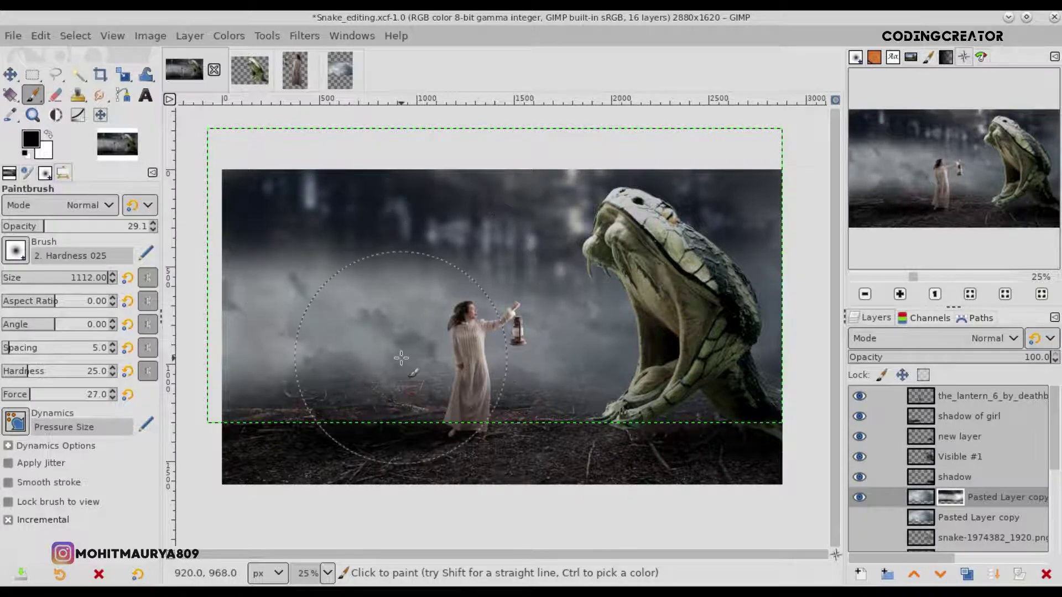
pyautogui.moveTo(436, 315)
pyautogui.mouseDown()
pyautogui.moveTo(403, 332)
pyautogui.moveTo(380, 308)
pyautogui.moveTo(422, 349)
pyautogui.moveTo(278, 364)
pyautogui.mouseUp()
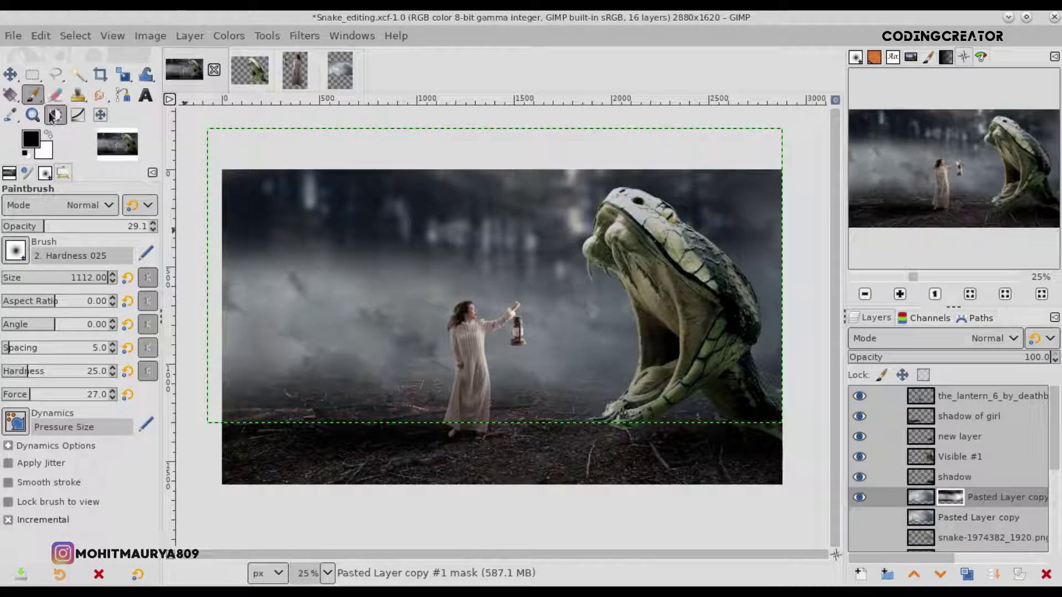
pyautogui.click(48, 134)
pyautogui.moveTo(260, 261)
pyautogui.mouseDown()
pyautogui.moveTo(237, 266)
pyautogui.moveTo(498, 288)
pyautogui.mouseUp()
pyautogui.moveTo(489, 326)
pyautogui.mouseDown()
pyautogui.moveTo(354, 362)
pyautogui.moveTo(559, 307)
pyautogui.moveTo(751, 294)
pyautogui.mouseUp()
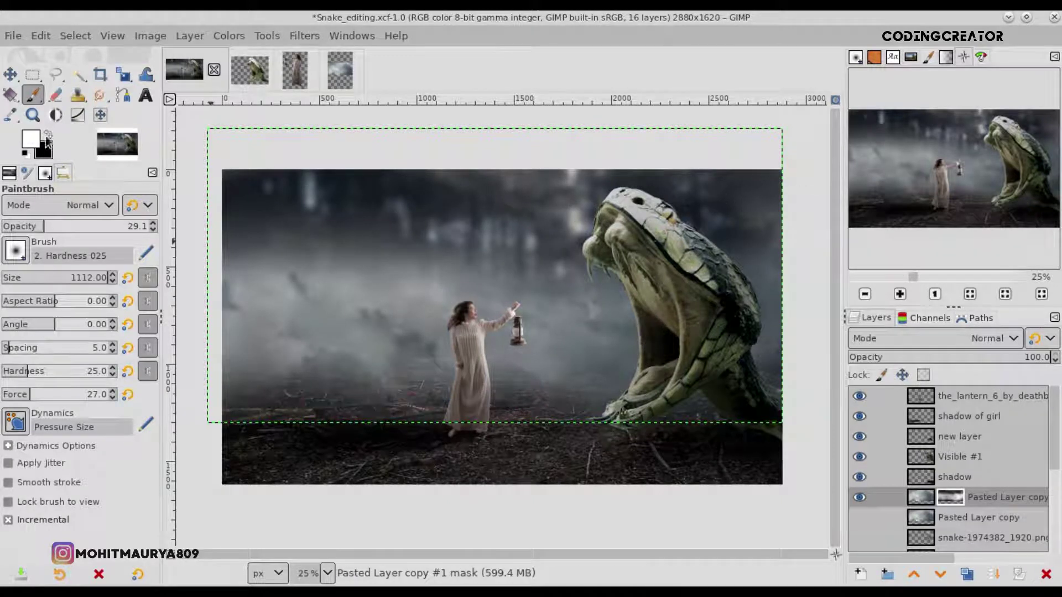
# Faintly brush over the upper fog at 5.8 opacity on the fog layer's mask.
pyautogui.moveTo(44, 227); pyautogui.dragTo(9, 226)
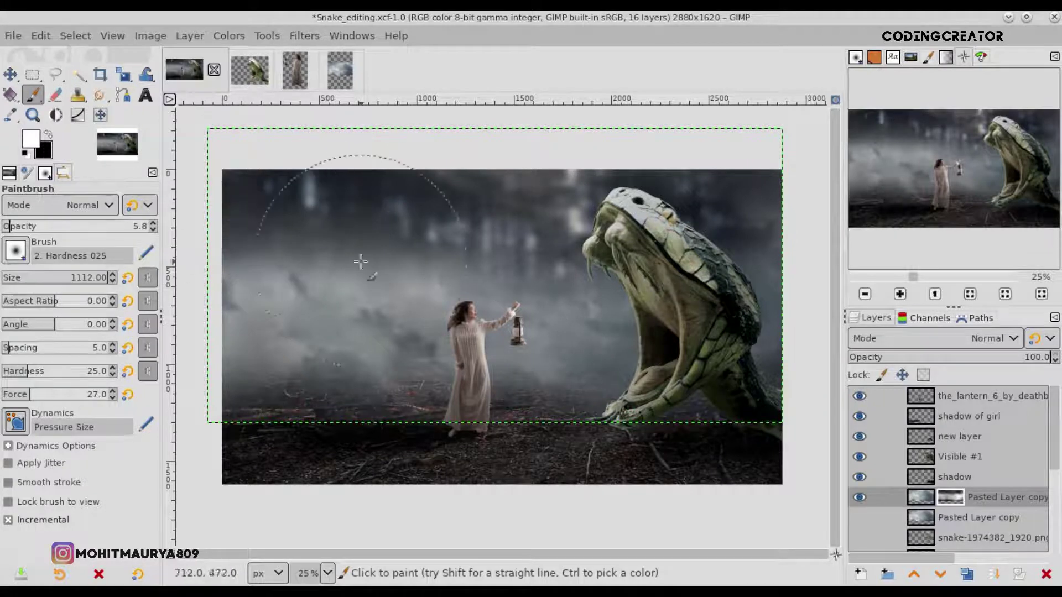
pyautogui.moveTo(572, 352); pyautogui.dragTo(707, 251)
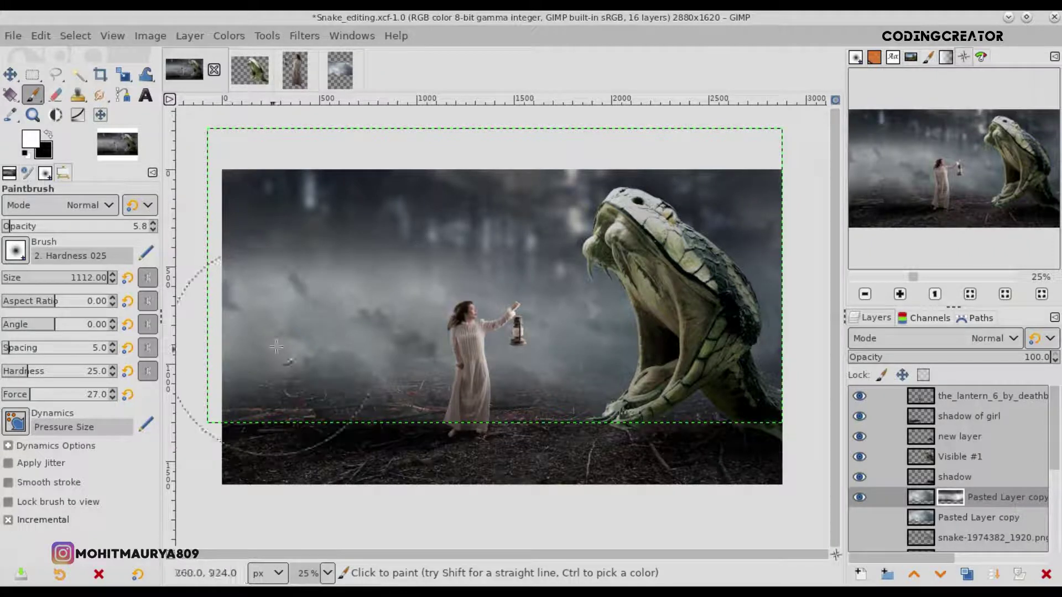
pyautogui.press('m')
pyautogui.click(921, 499)
pyautogui.click(31, 94)
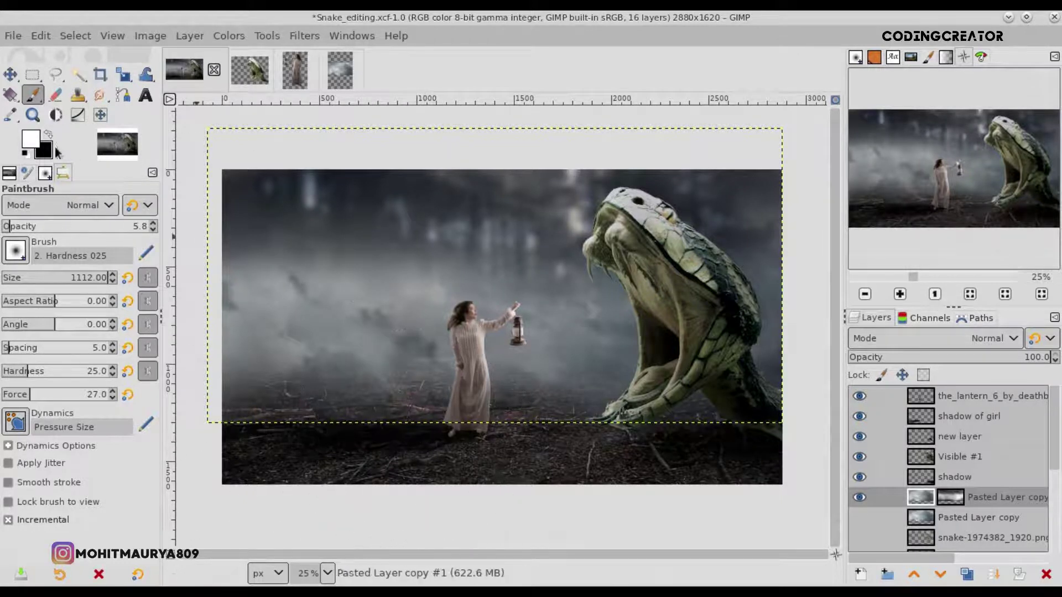
# Paint black on the fog layer mask to thin the fog over the lower-left ground.
pyautogui.press('x')
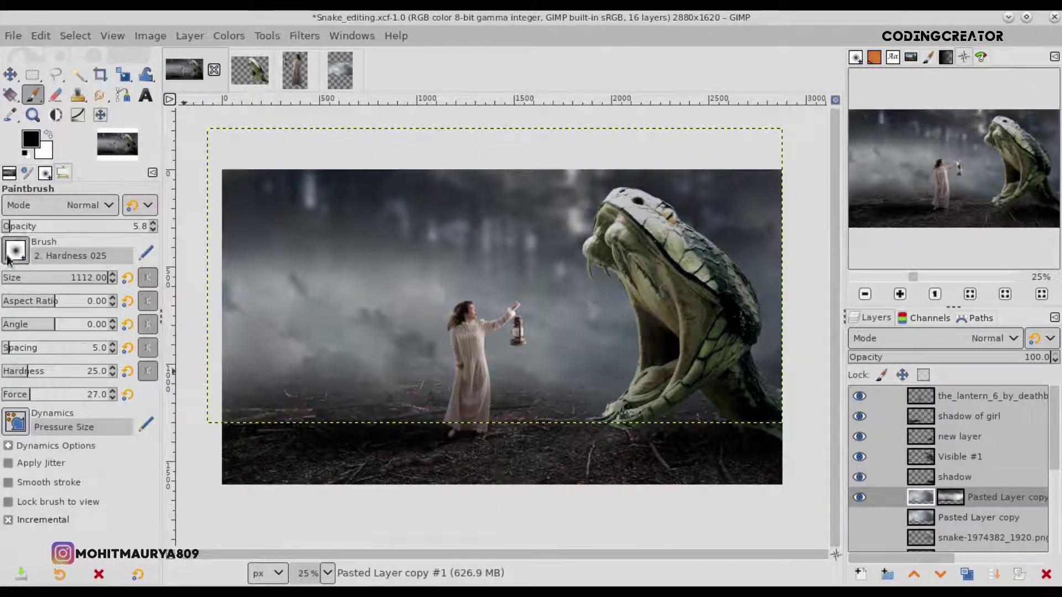
pyautogui.moveTo(303, 427); pyautogui.dragTo(506, 434)
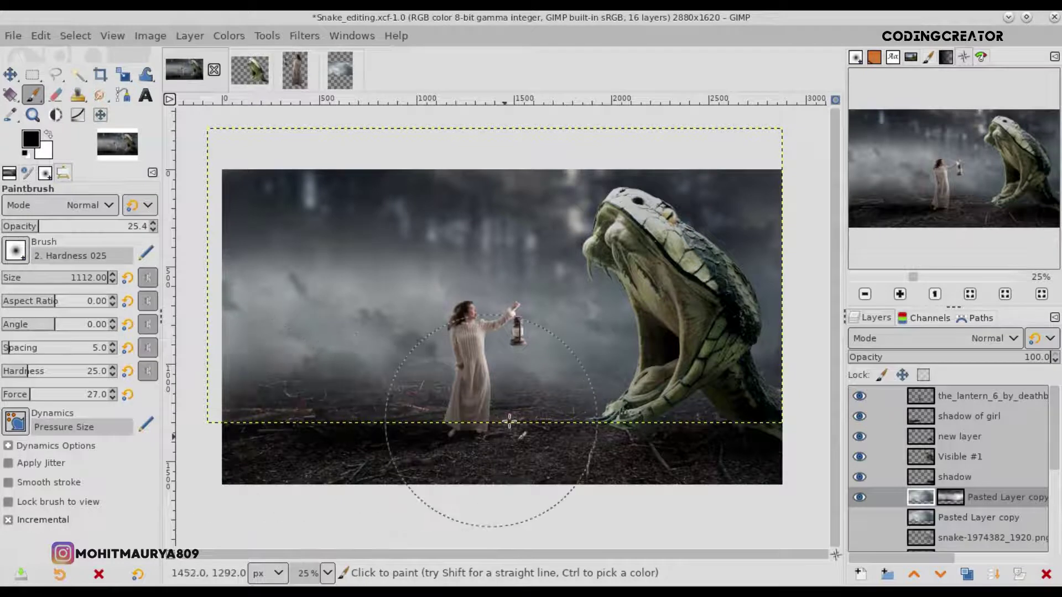
pyautogui.click(856, 497)
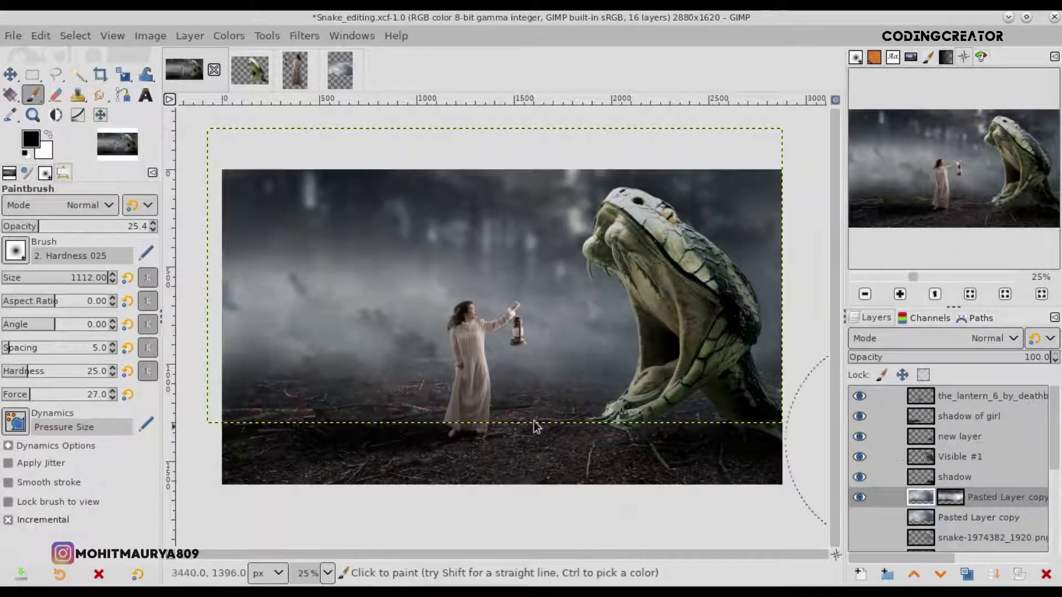
# Toggle the new layer and fog layer on and off to compare the effect.
pyautogui.press('pageup')
pyautogui.press('pageup')
pyautogui.press('pageup')
pyautogui.click(859, 437)
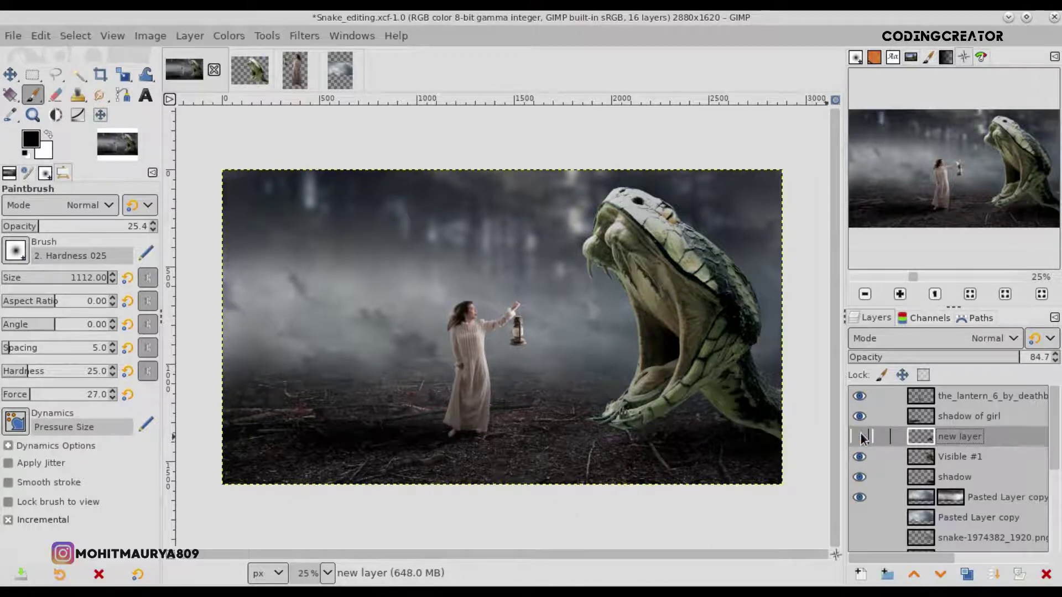
pyautogui.click(931, 476)
pyautogui.click(867, 499)
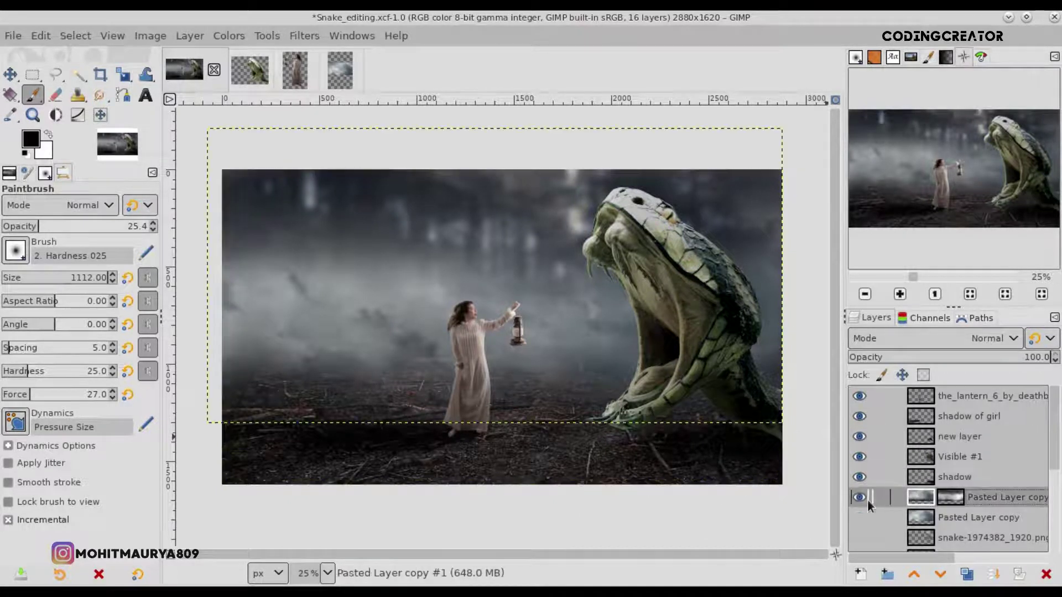
pyautogui.click(859, 498)
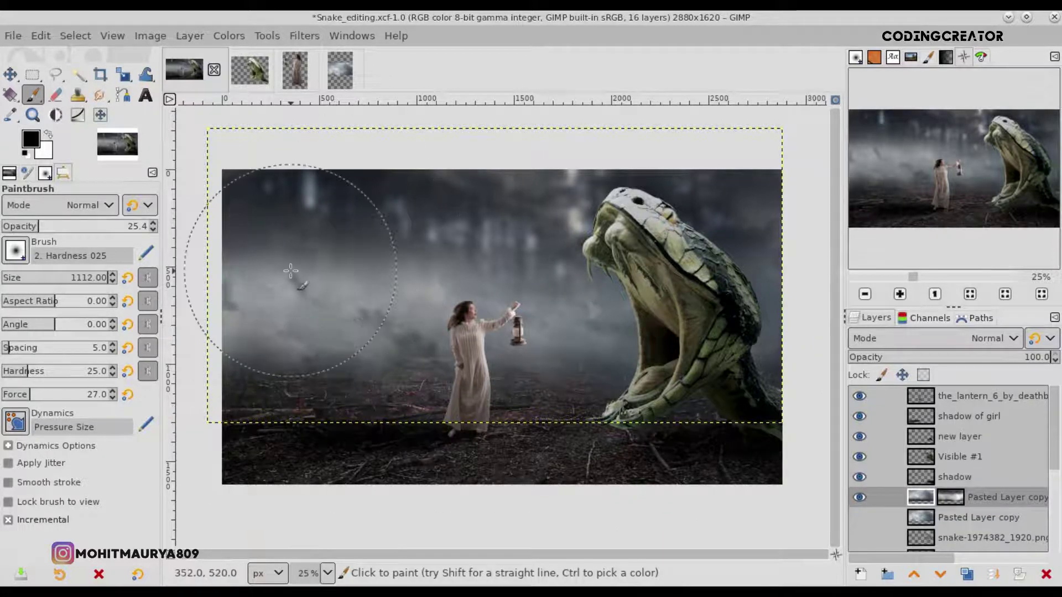
# Mask fog from the upper-left sky at 4.8 brush opacity, then select the lantern layer.
pyautogui.moveTo(259, 282)
pyautogui.mouseDown()
pyautogui.moveTo(388, 336)
pyautogui.moveTo(355, 260)
pyautogui.moveTo(313, 313)
pyautogui.moveTo(524, 306)
pyautogui.mouseUp()
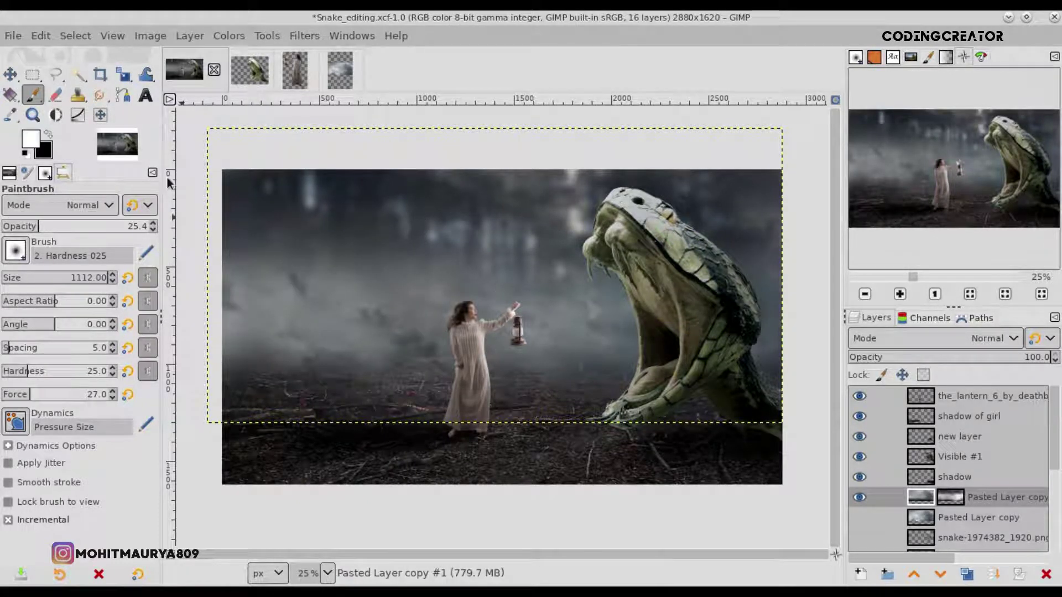
pyautogui.click(4, 226)
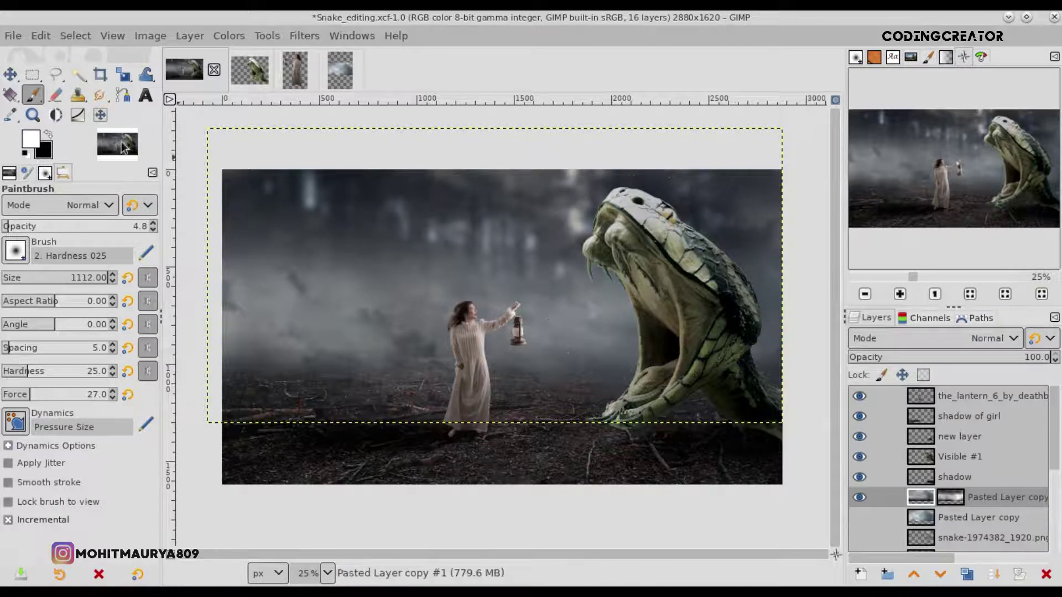
pyautogui.click(12, 77)
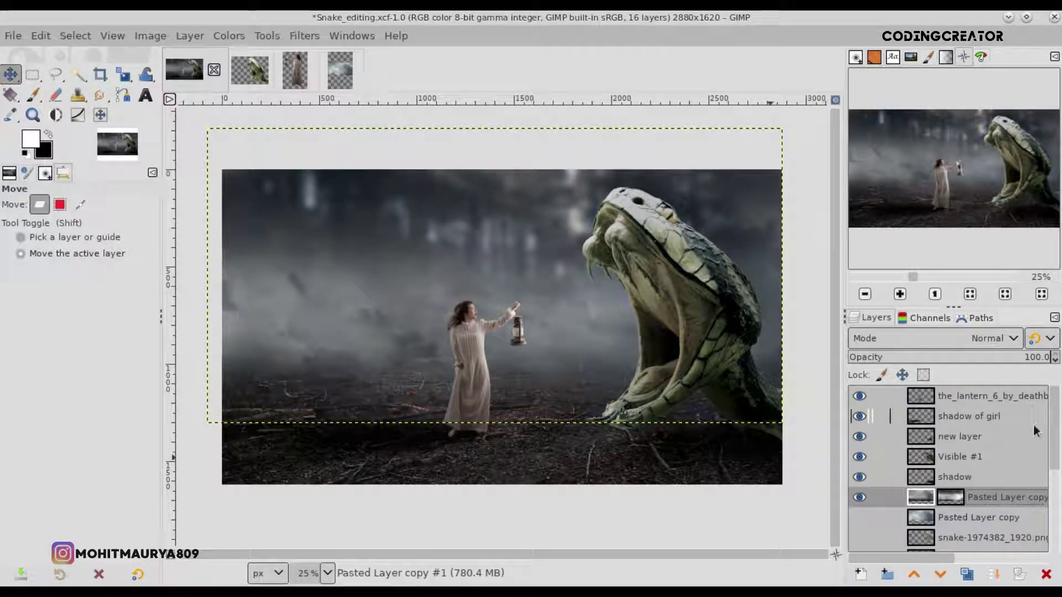
pyautogui.click(918, 403)
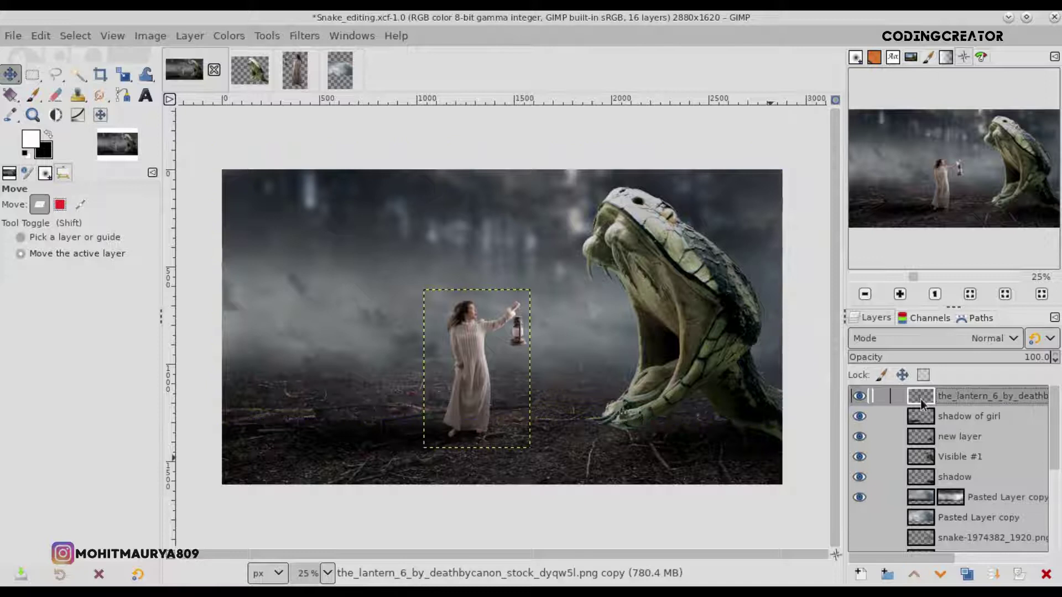
# Open the orange glow image as a new layer in Screen mode, moved toward the lantern.
pyautogui.click(20, 37)
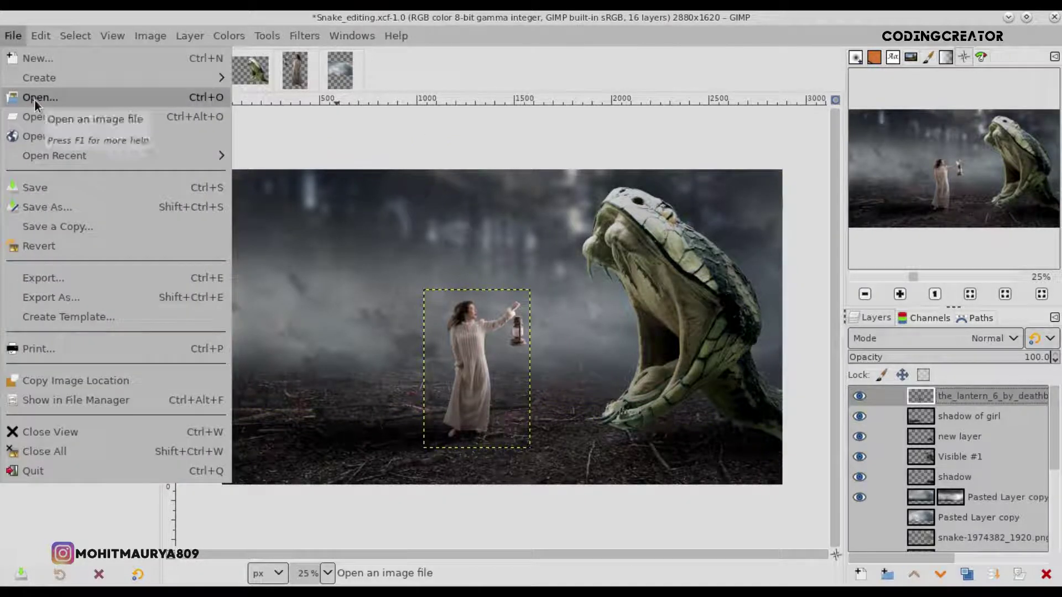
pyautogui.click(68, 112)
pyautogui.click(240, 130)
pyautogui.click(488, 530)
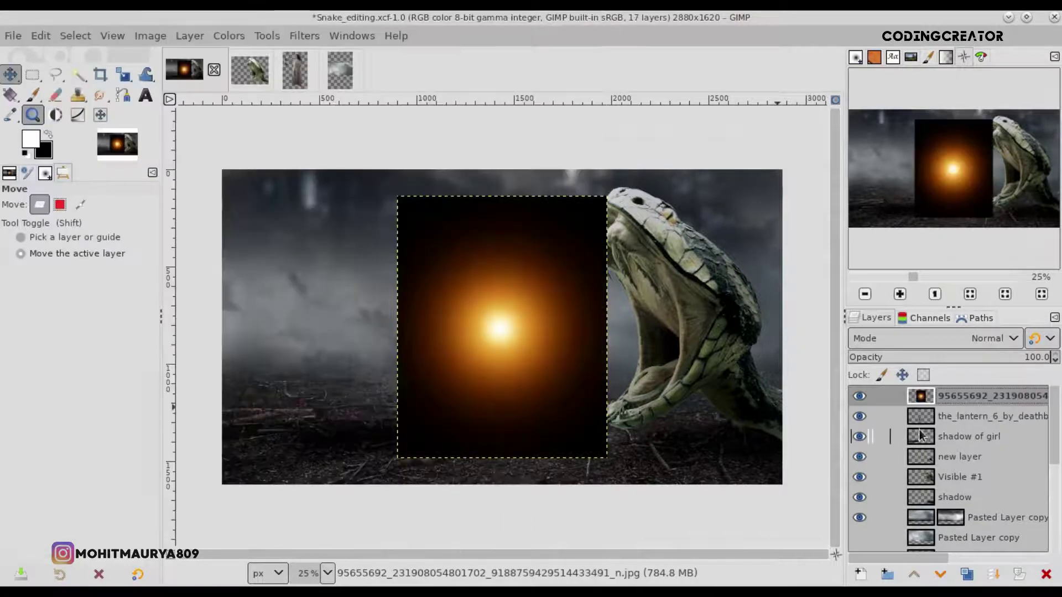
pyautogui.click(990, 338)
pyautogui.click(885, 375)
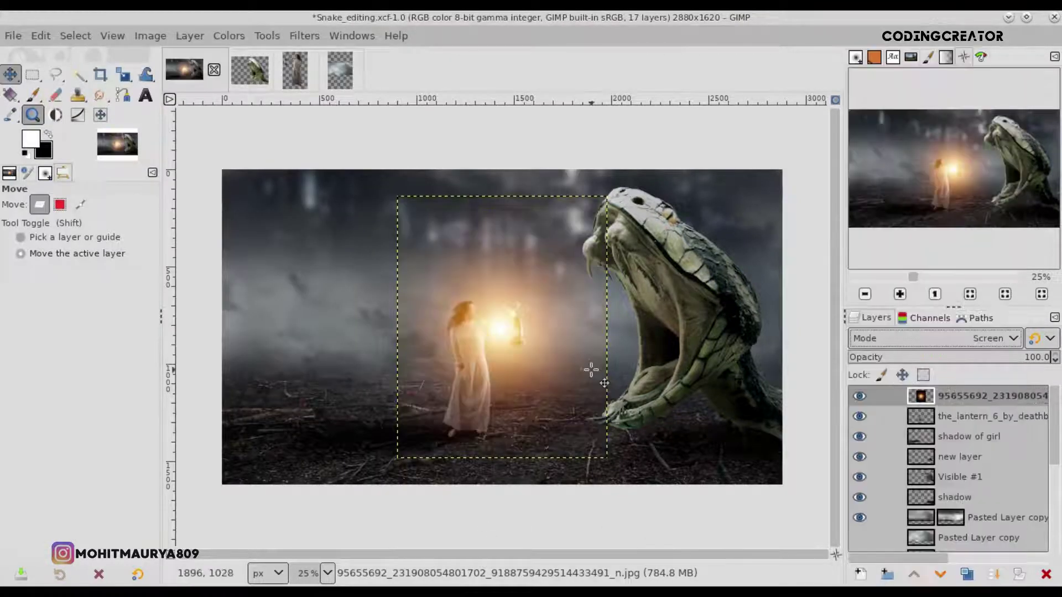
pyautogui.moveTo(592, 371); pyautogui.dragTo(534, 366)
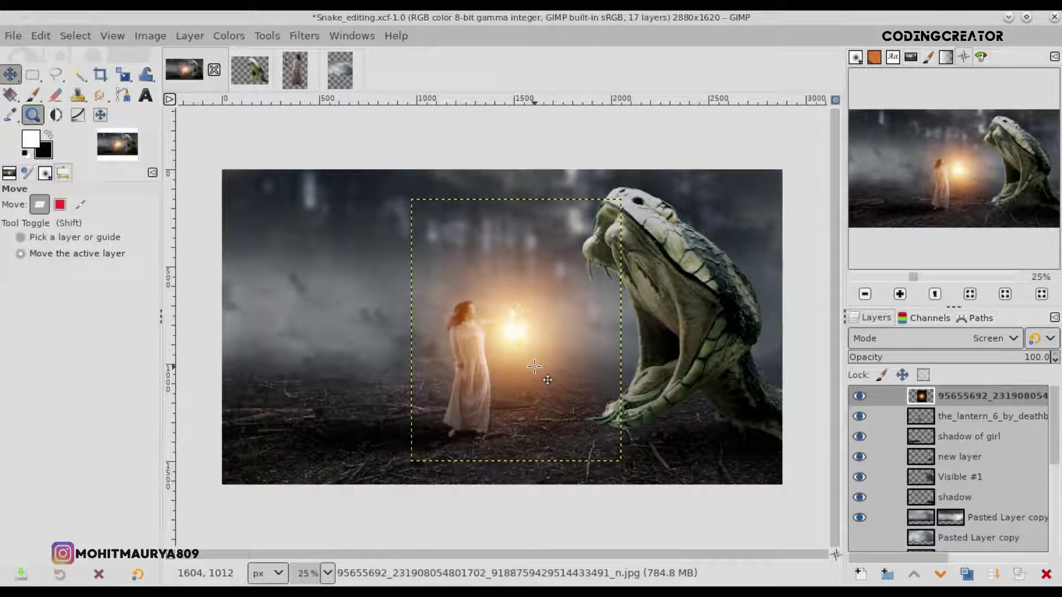
# Scale the glow layer down to about 565×706 and position it over the lantern.
pyautogui.click(123, 75)
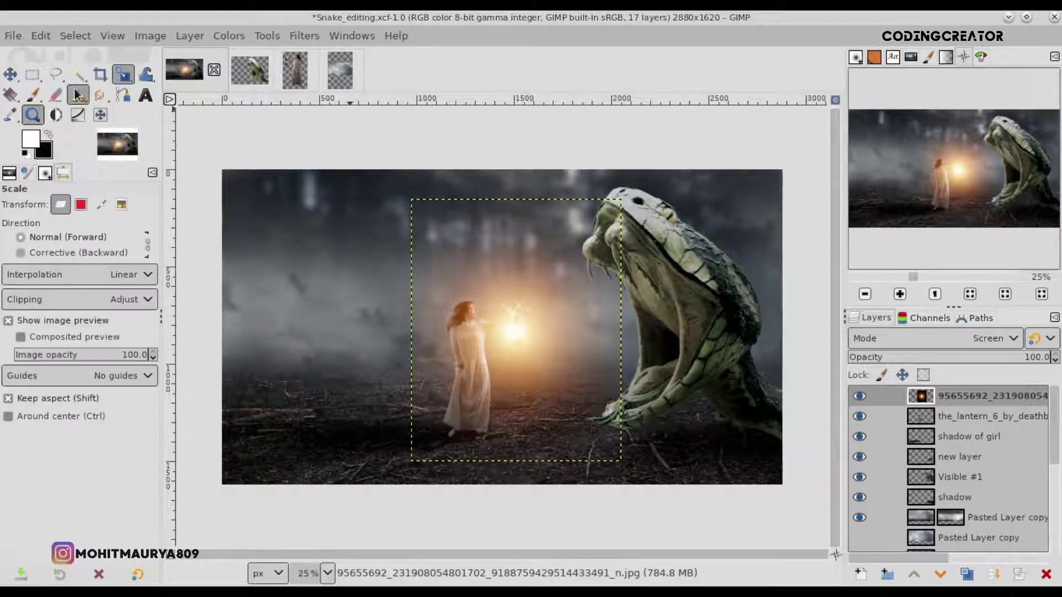
pyautogui.click(516, 326)
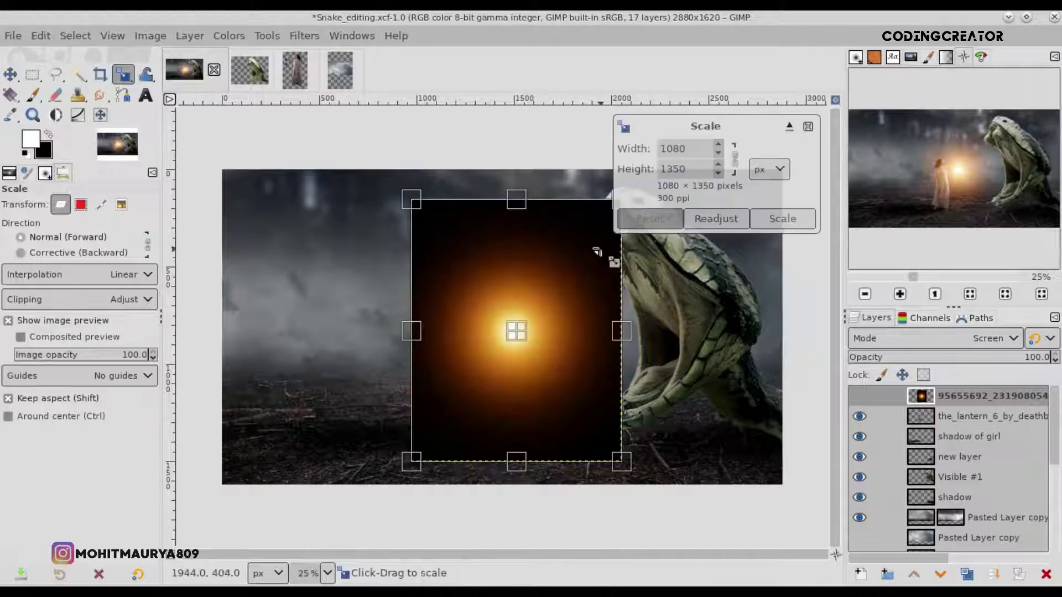
pyautogui.moveTo(612, 254); pyautogui.dragTo(503, 378)
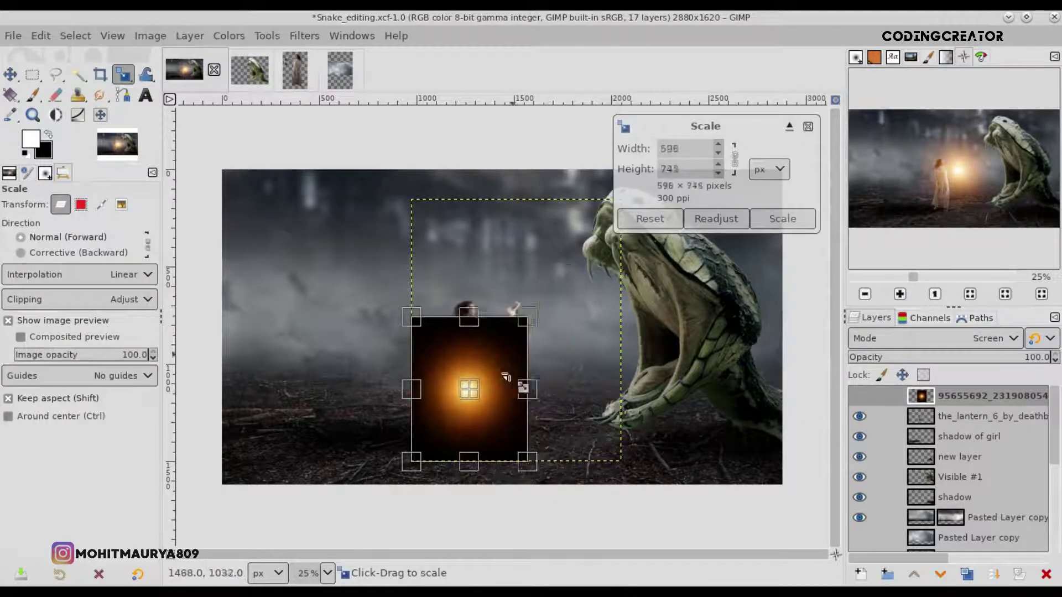
pyautogui.click(783, 218)
pyautogui.press('m')
pyautogui.moveTo(466, 420)
pyautogui.mouseDown()
pyautogui.moveTo(519, 356)
pyautogui.moveTo(538, 359)
pyautogui.mouseUp()
pyautogui.scroll(2, 519, 358)
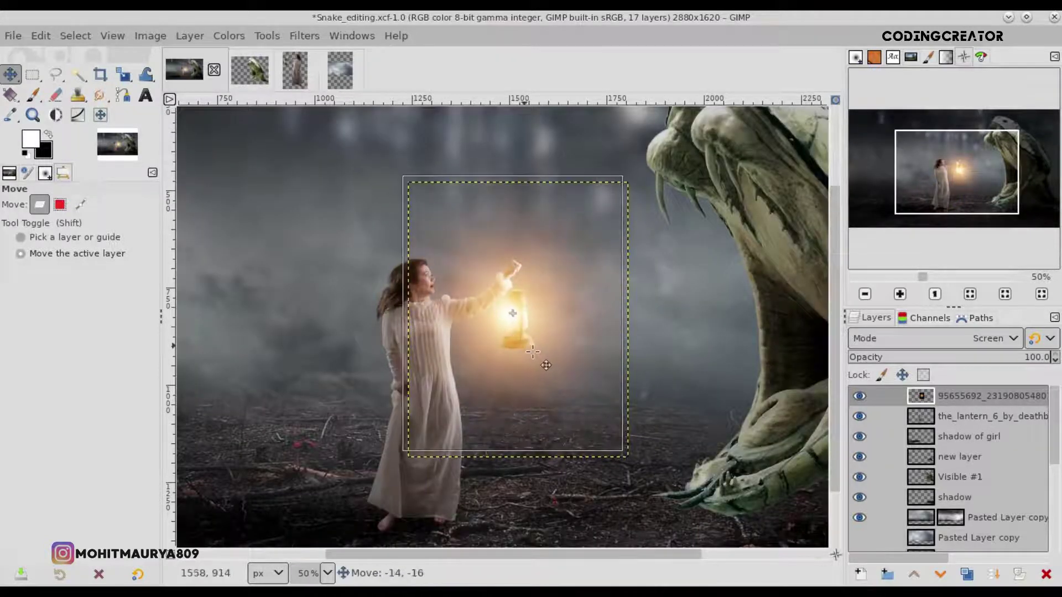
pyautogui.scroll(-2, 538, 359)
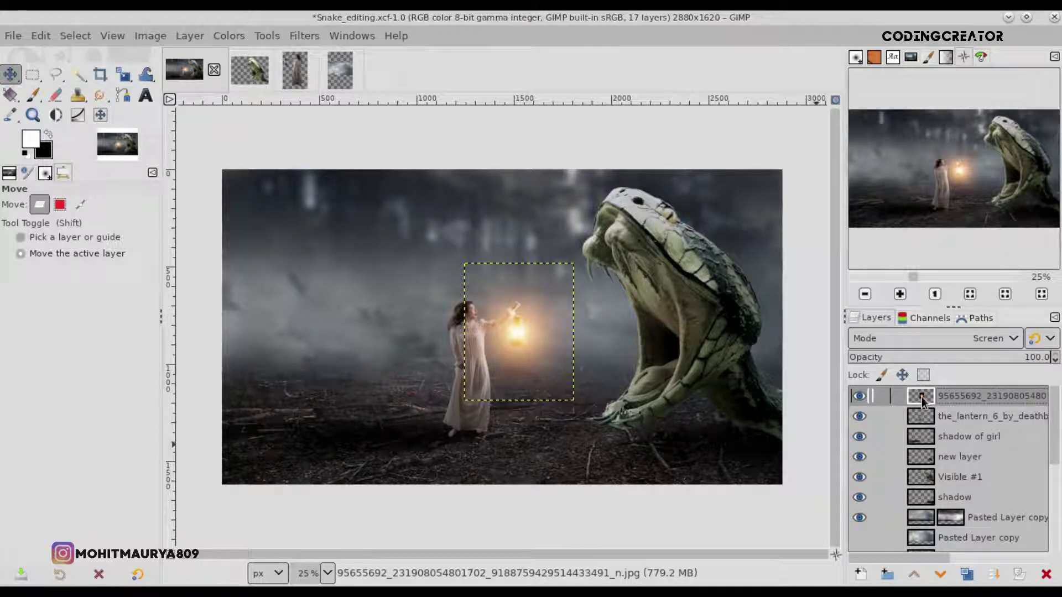
# Apply Levels to the glow layer with midtone gamma about 0.80, checking before and after.
pyautogui.click(229, 38)
pyautogui.click(243, 211)
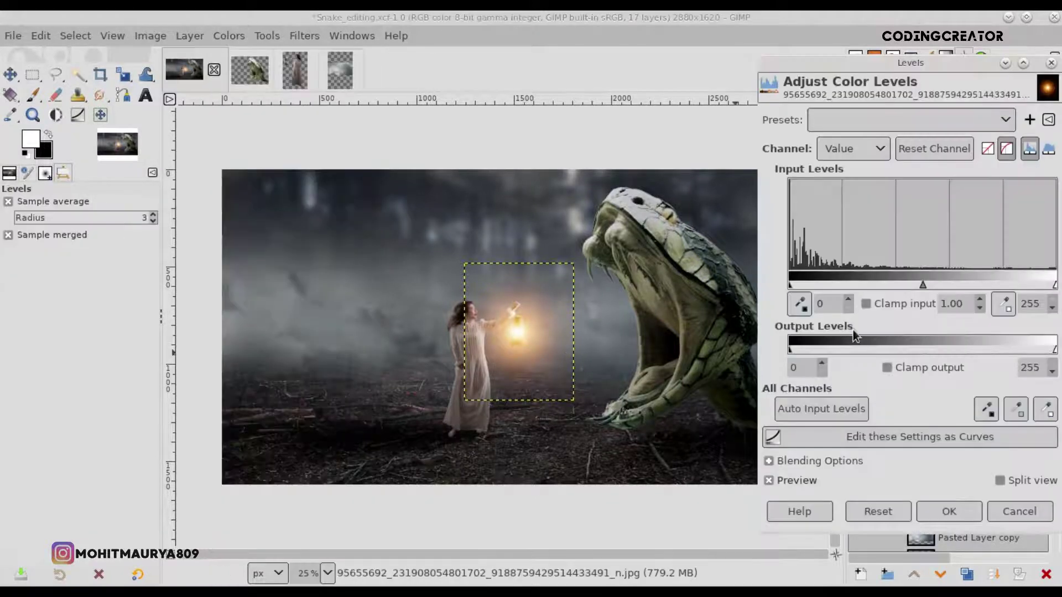
pyautogui.moveTo(923, 285); pyautogui.dragTo(939, 285)
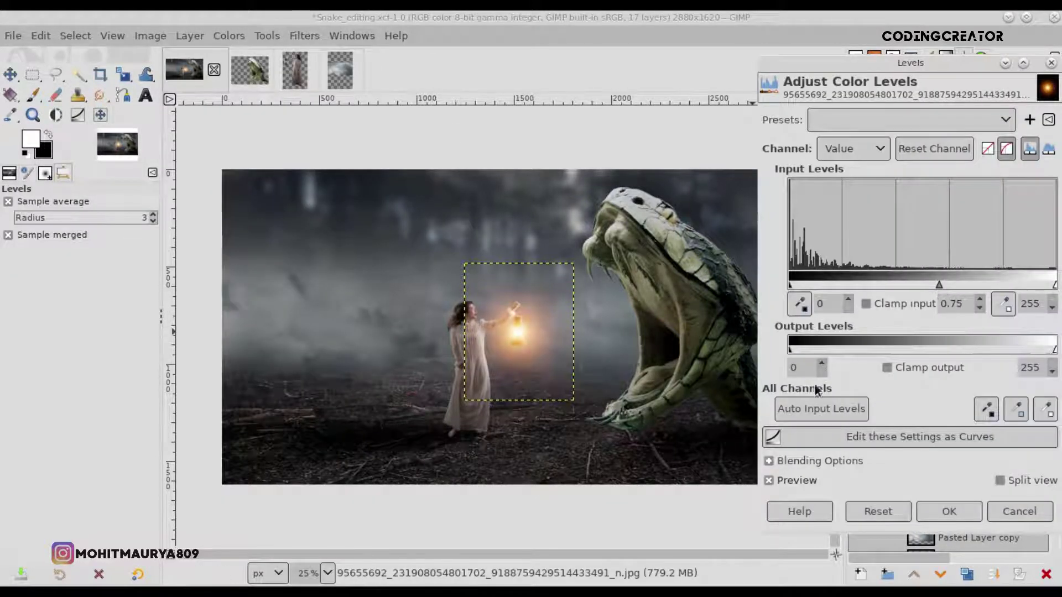
pyautogui.click(798, 480)
pyautogui.click(799, 480)
pyautogui.moveTo(937, 287); pyautogui.dragTo(935, 287)
pyautogui.click(802, 481)
pyautogui.click(802, 482)
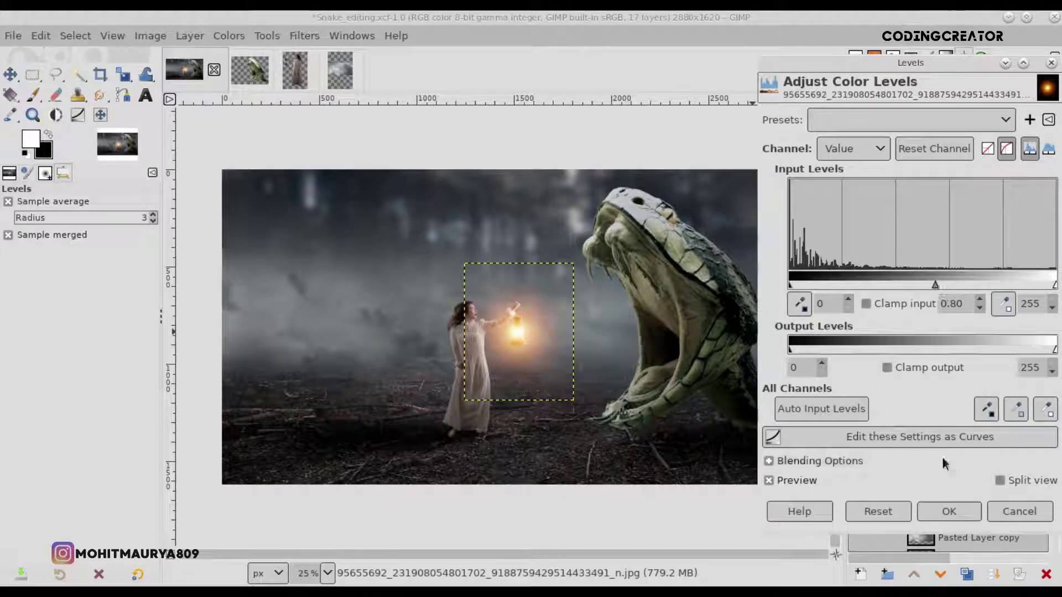
pyautogui.click(949, 511)
# Zoom in on the woman and lantern, zoom back out, and select the top glow layer.
pyautogui.click(902, 423)
pyautogui.press('1')
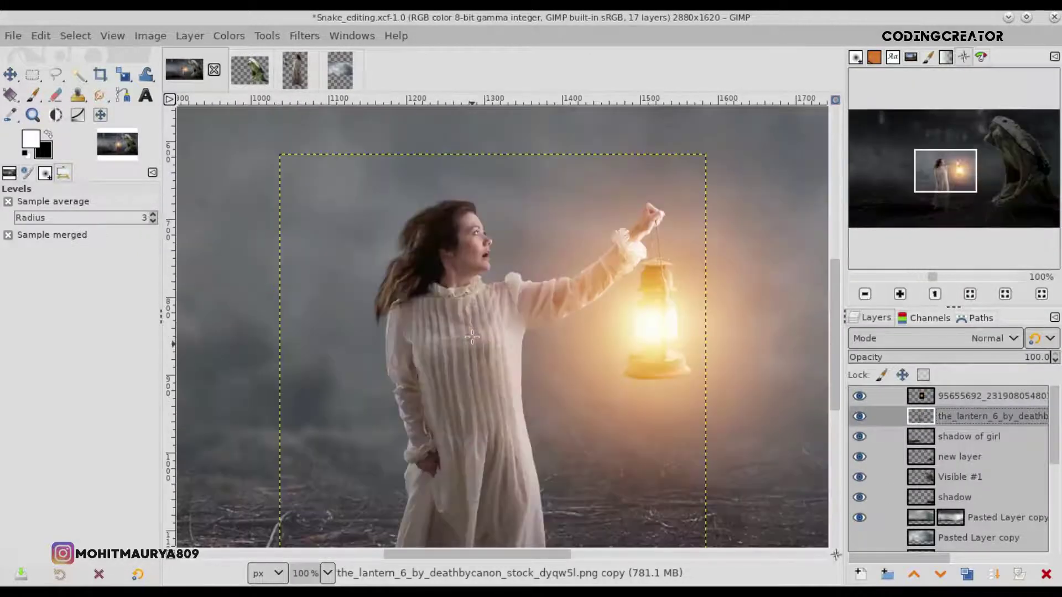
pyautogui.press('-')
pyautogui.press('-')
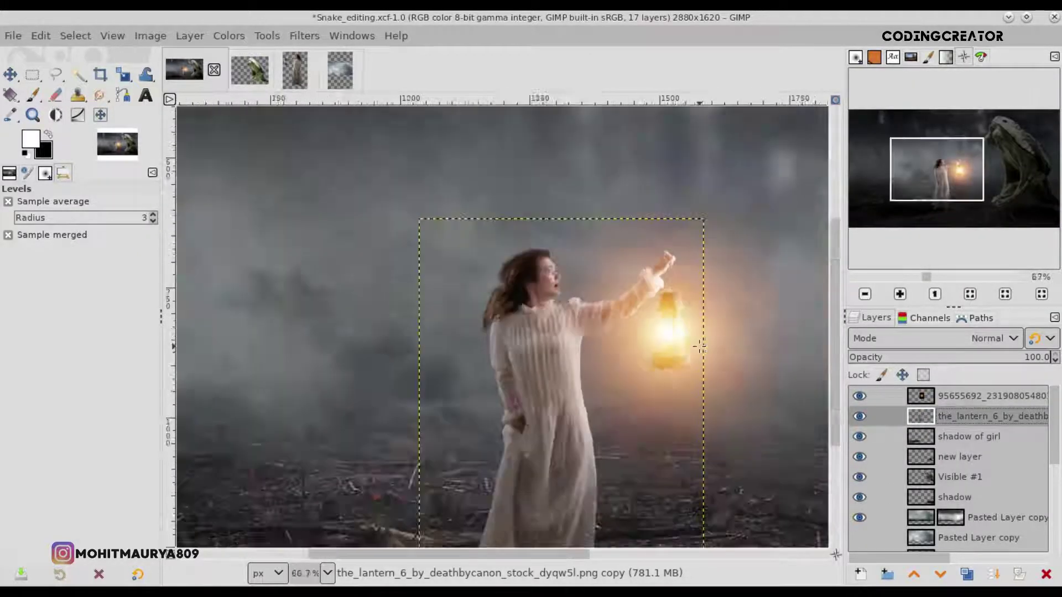
pyautogui.press('-')
pyautogui.press('-')
pyautogui.click(921, 396)
# Add a new empty layer above the lantern layer.
pyautogui.press('m')
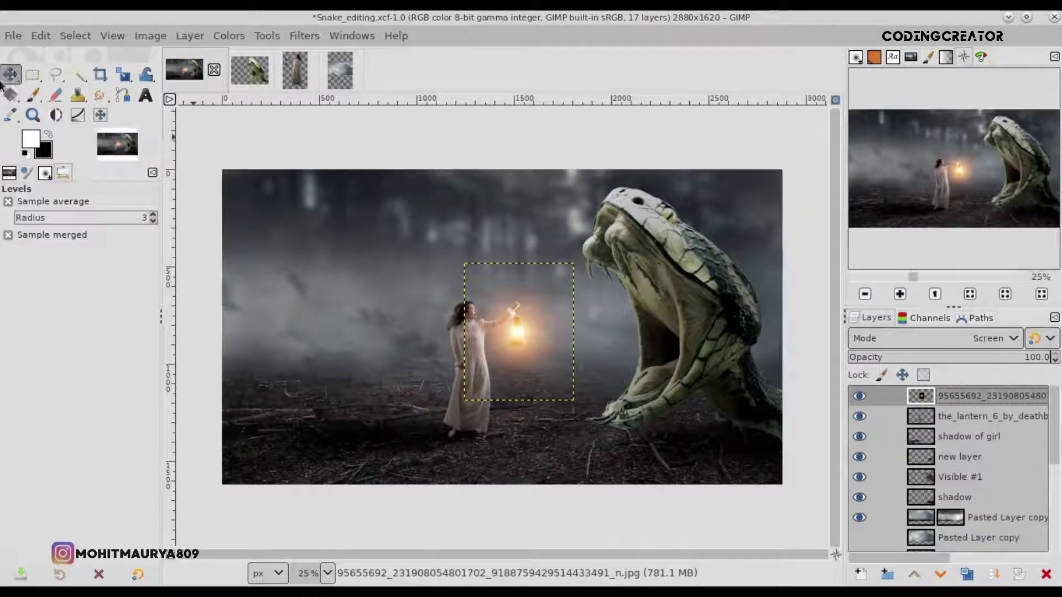
pyautogui.click(921, 416)
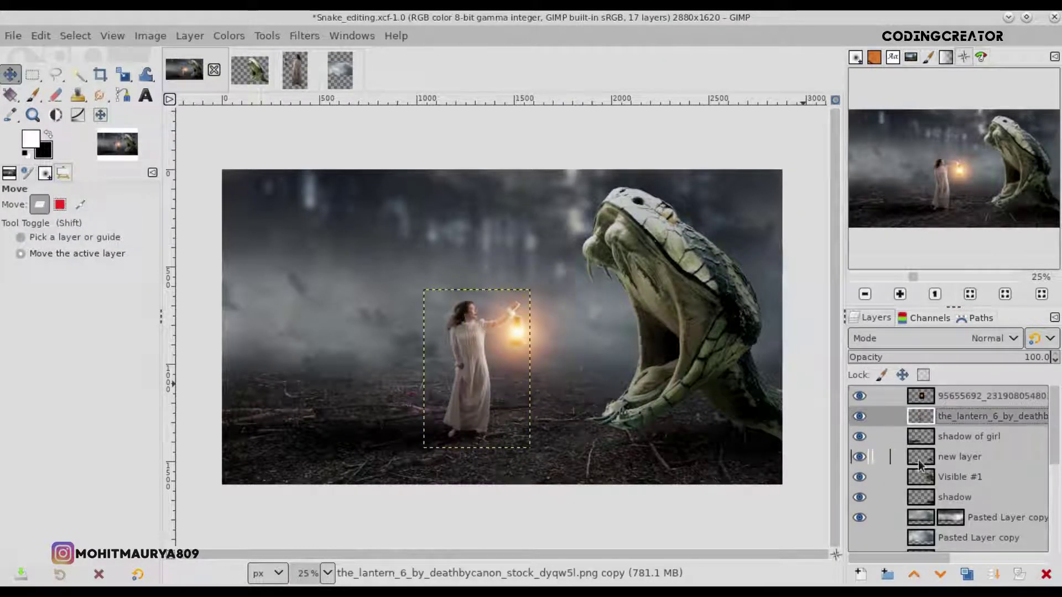
pyautogui.click(860, 574)
pyautogui.click(939, 562)
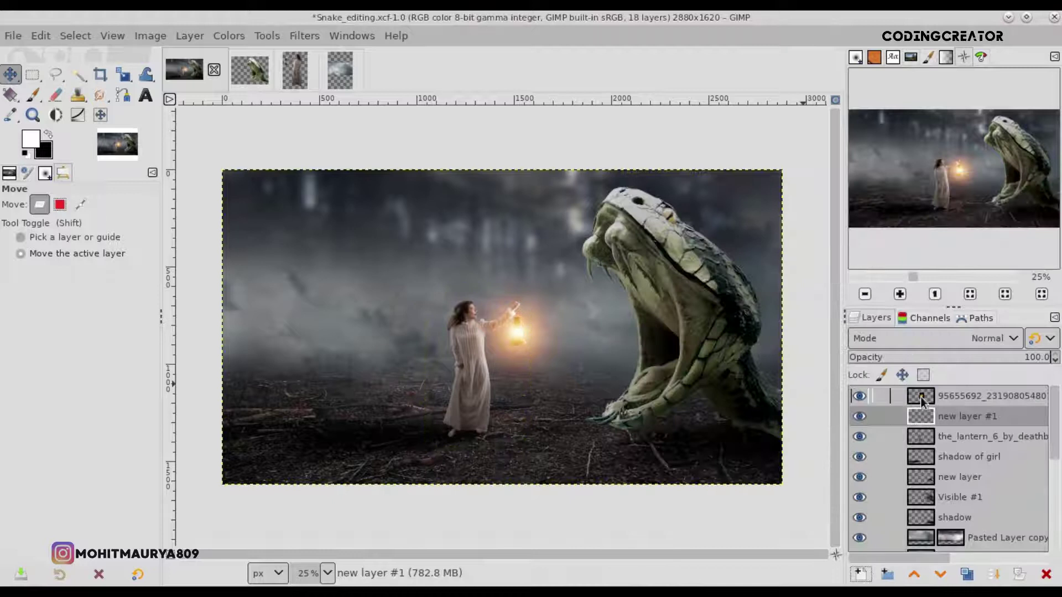
# Use Alpha to Selection on the woman-and-lantern layer, then make new layer #1 active.
pyautogui.click(922, 397)
pyautogui.click(921, 436)
pyautogui.rightClick(922, 436)
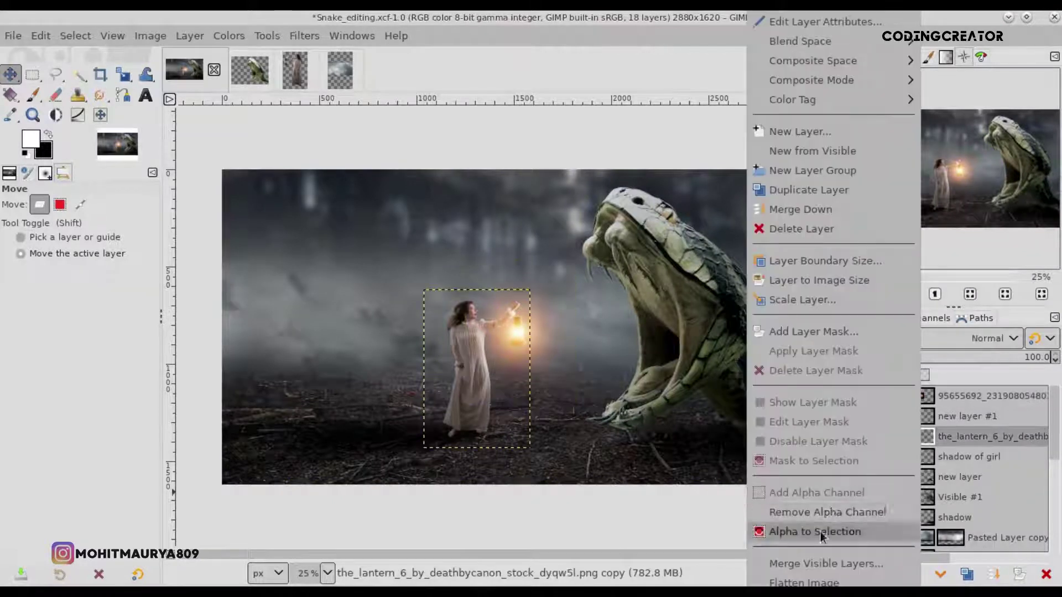
pyautogui.click(821, 532)
pyautogui.click(969, 416)
# Pick a light orange foreground, use the Paintbrush, and set new layer #1 to Overlay.
pyautogui.click(31, 138)
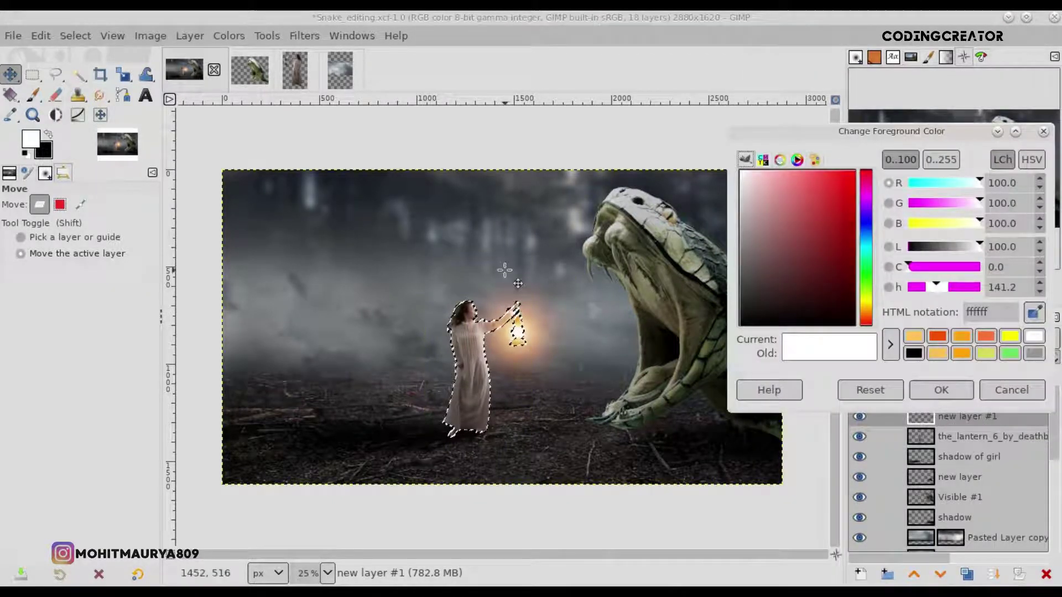
pyautogui.click(914, 336)
pyautogui.click(941, 390)
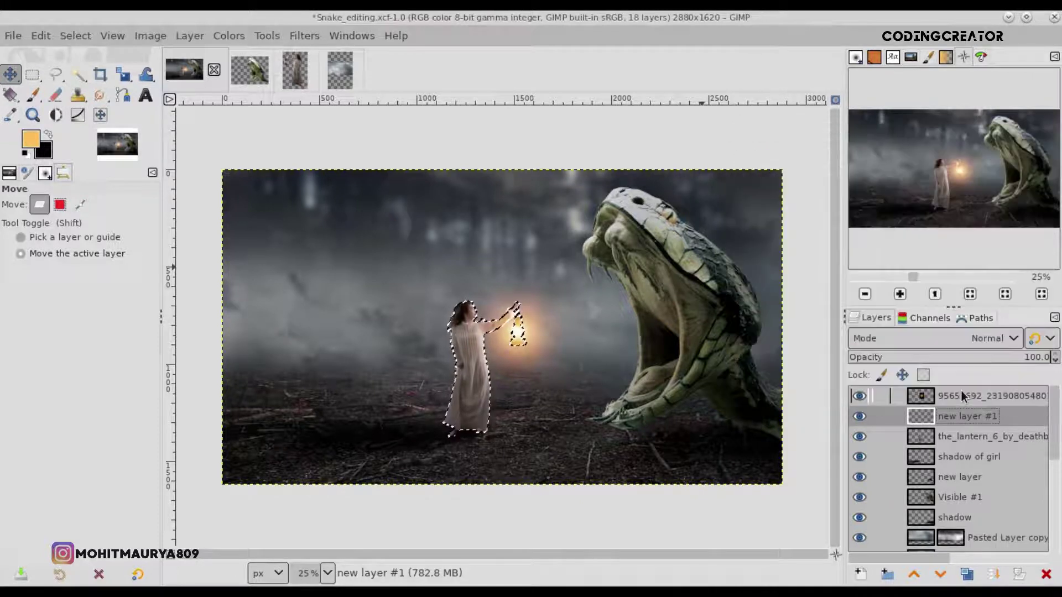
pyautogui.press('p')
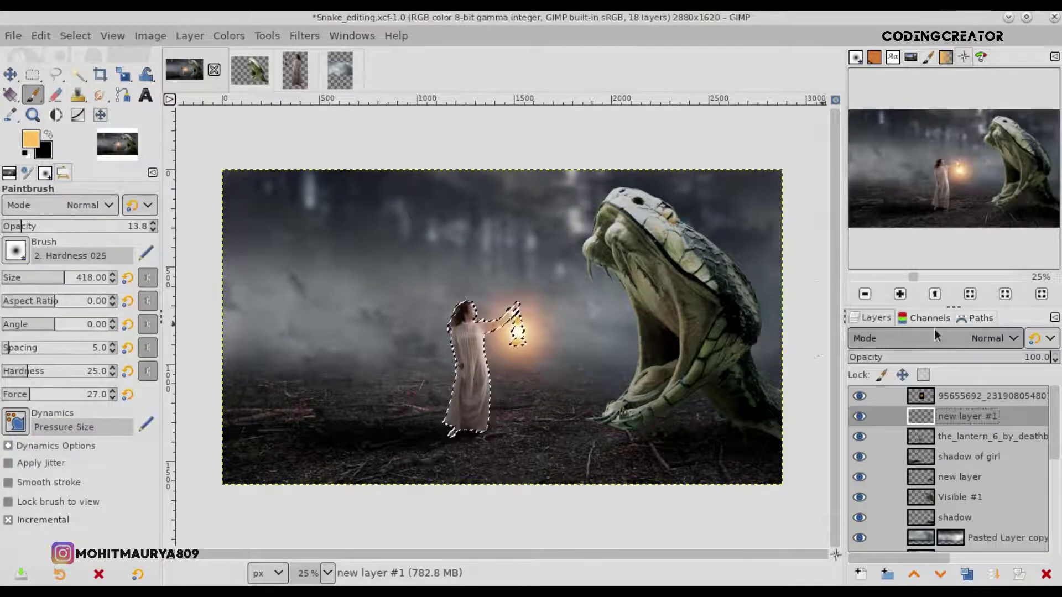
pyautogui.click(935, 334)
pyautogui.click(905, 260)
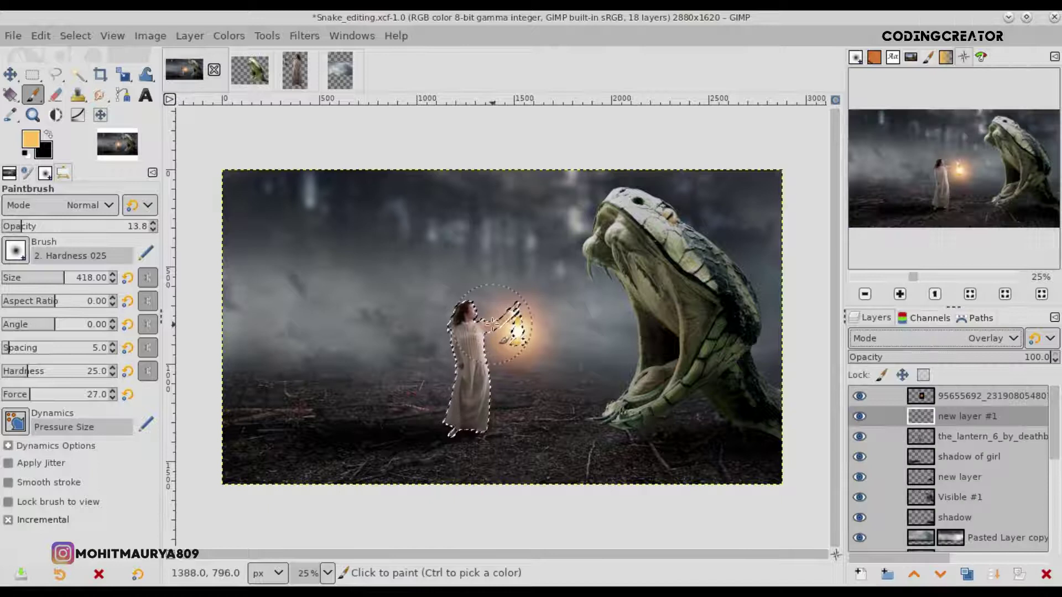
# With a 26 px brush at 45 opacity, paint glow on the wrist and cuff.
pyautogui.press('1')
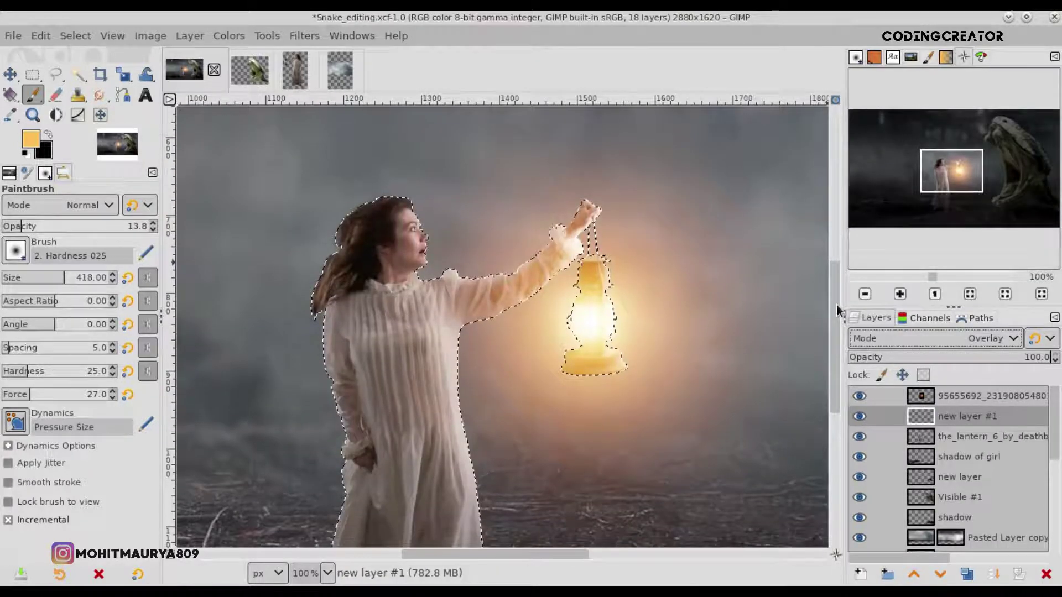
pyautogui.moveTo(63, 279); pyautogui.dragTo(10, 280)
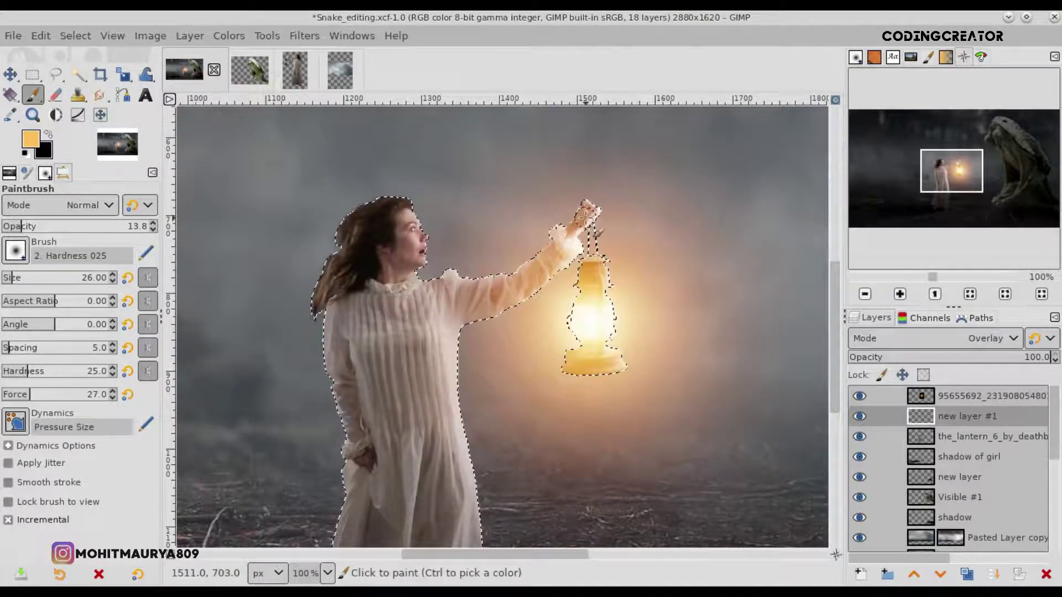
pyautogui.keyDown('ctrl'); pyautogui.scroll(2, 597, 224); pyautogui.keyUp('ctrl')
pyautogui.keyDown('ctrl'); pyautogui.scroll(1, 597, 224); pyautogui.keyUp('ctrl')
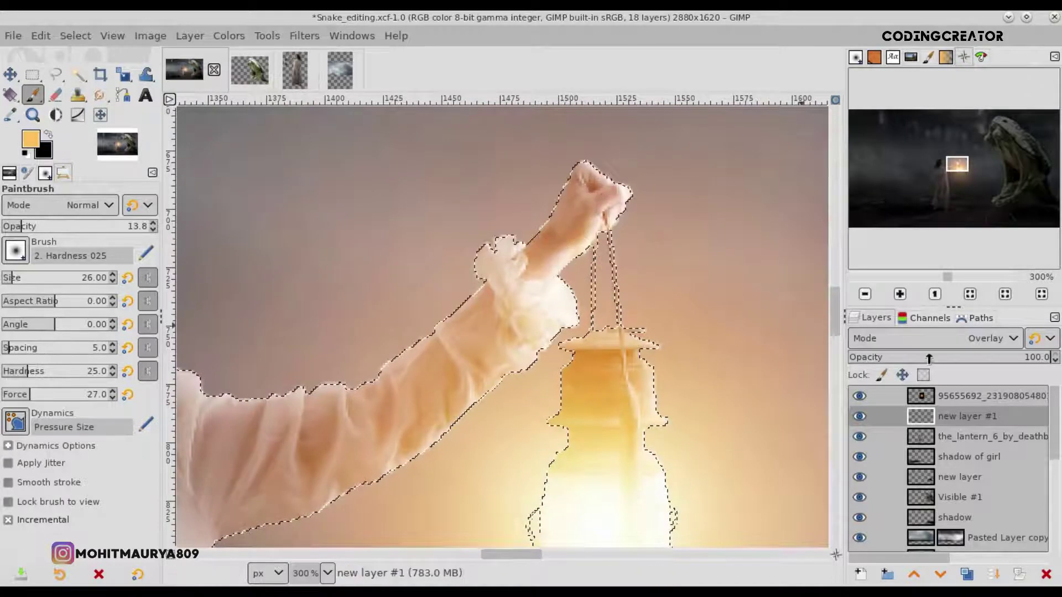
pyautogui.moveTo(556, 293); pyautogui.dragTo(554, 285)
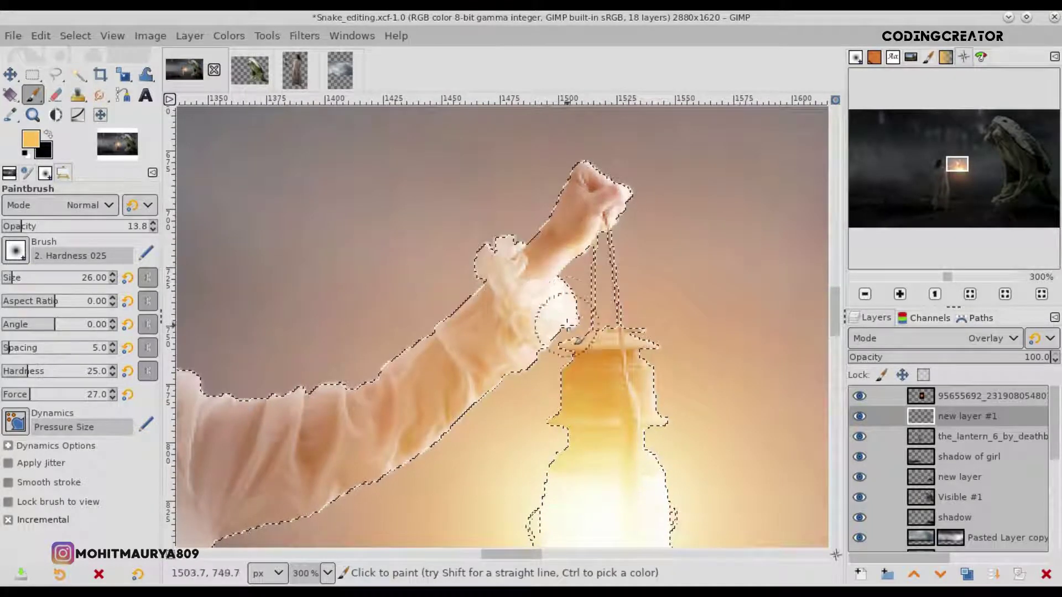
pyautogui.click(67, 223)
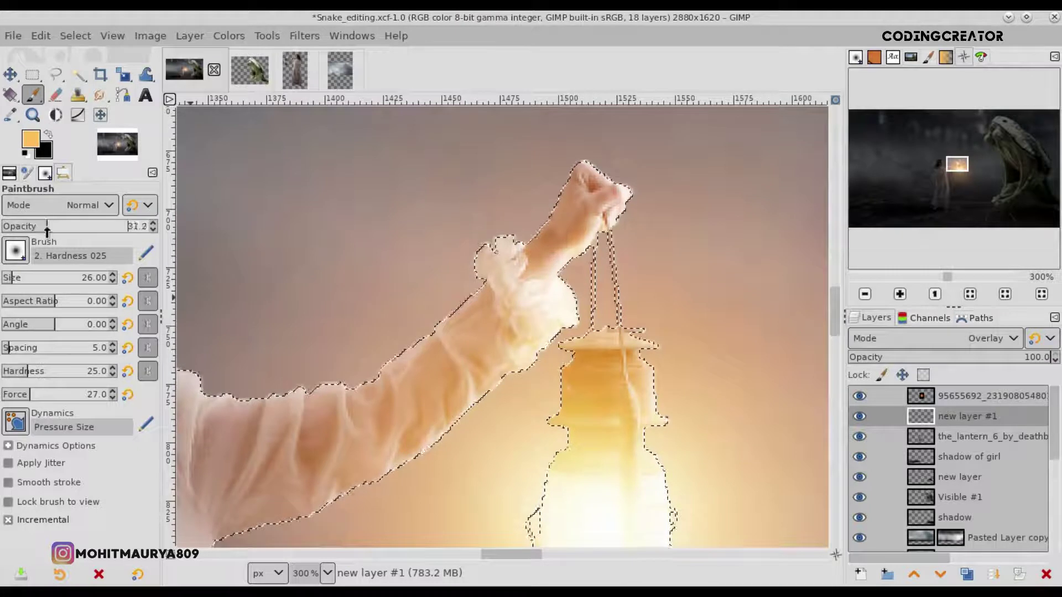
pyautogui.moveTo(559, 276); pyautogui.dragTo(505, 372)
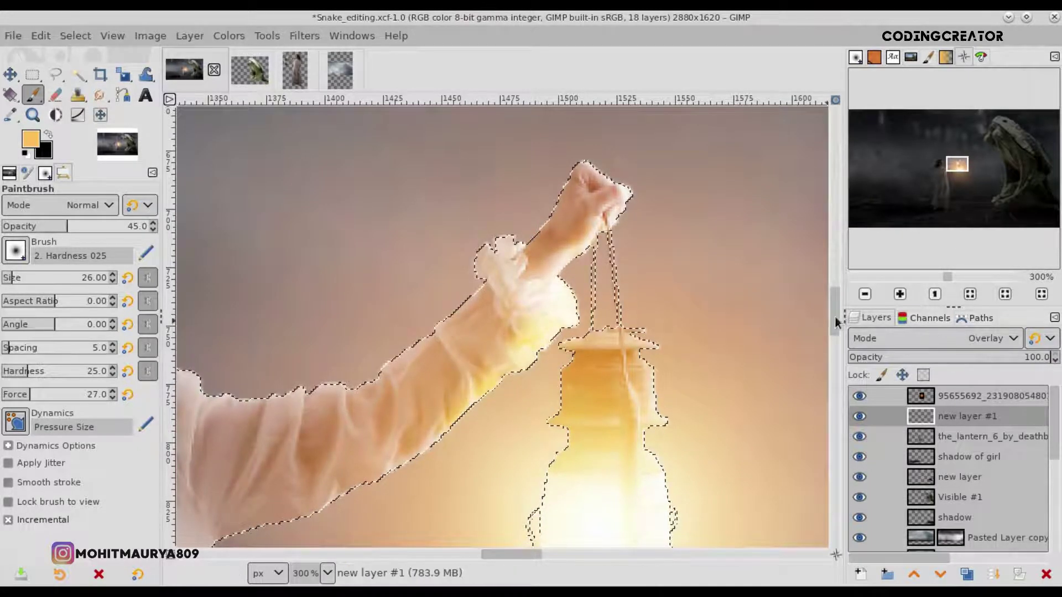
# Paint glow along the arm's lower edge down toward the elbow.
pyautogui.scroll(-5, 835, 315)
pyautogui.moveTo(462, 288)
pyautogui.mouseDown()
pyautogui.moveTo(356, 337)
pyautogui.moveTo(306, 386)
pyautogui.moveTo(213, 395)
pyautogui.mouseUp()
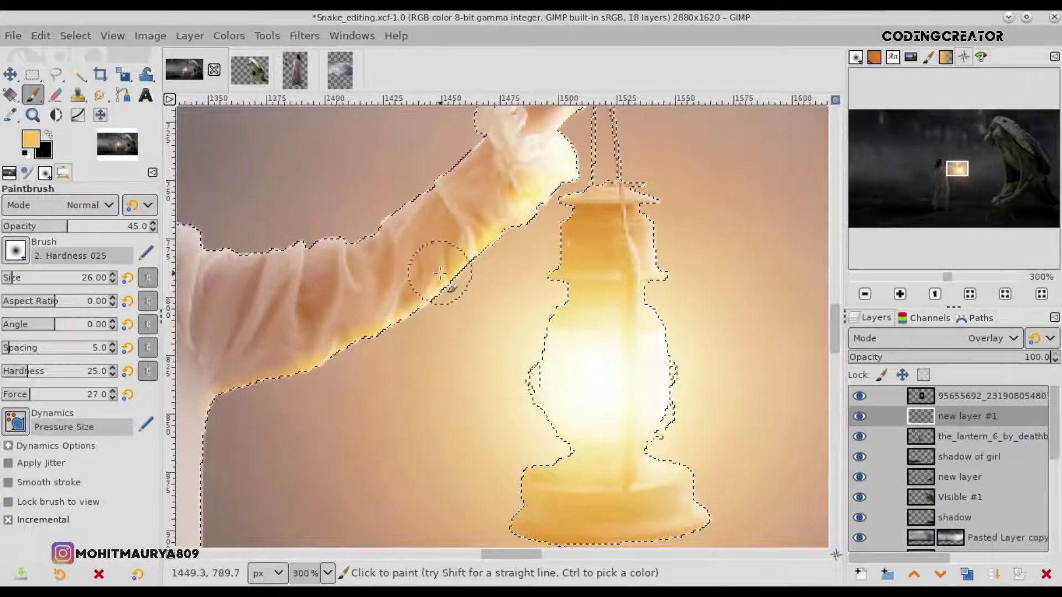
pyautogui.moveTo(13, 279)
pyautogui.mouseDown()
pyautogui.moveTo(49, 283)
pyautogui.moveTo(15, 277)
pyautogui.mouseUp()
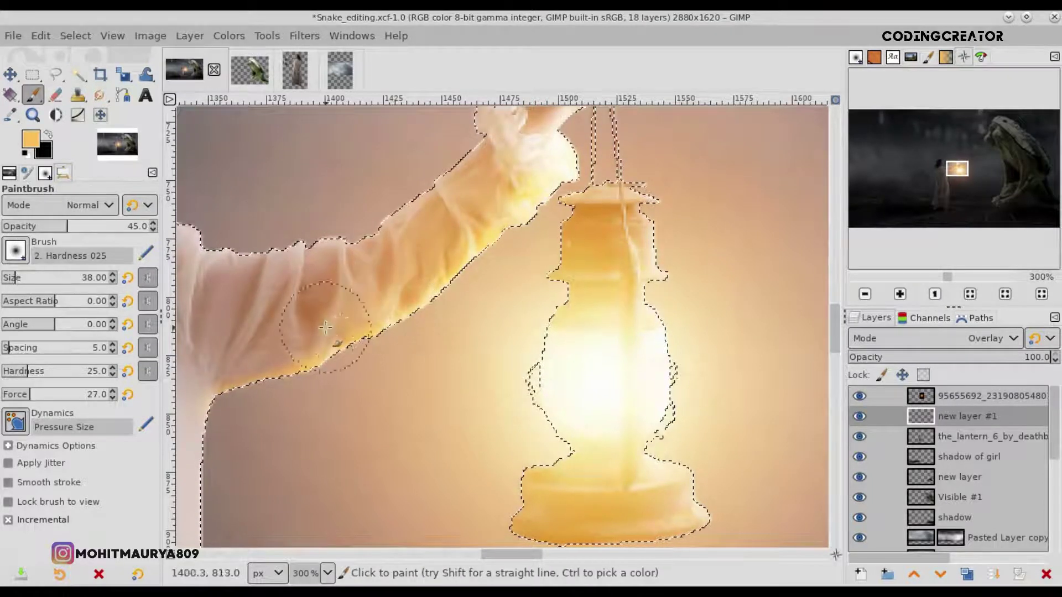
# Warm the sleeve with faint orange using a 97 px brush at about 24 opacity.
pyautogui.moveTo(67, 227); pyautogui.dragTo(37, 226)
pyautogui.moveTo(15, 277); pyautogui.dragTo(27, 277)
pyautogui.moveTo(228, 343)
pyautogui.mouseDown()
pyautogui.moveTo(339, 321)
pyautogui.moveTo(188, 375)
pyautogui.mouseUp()
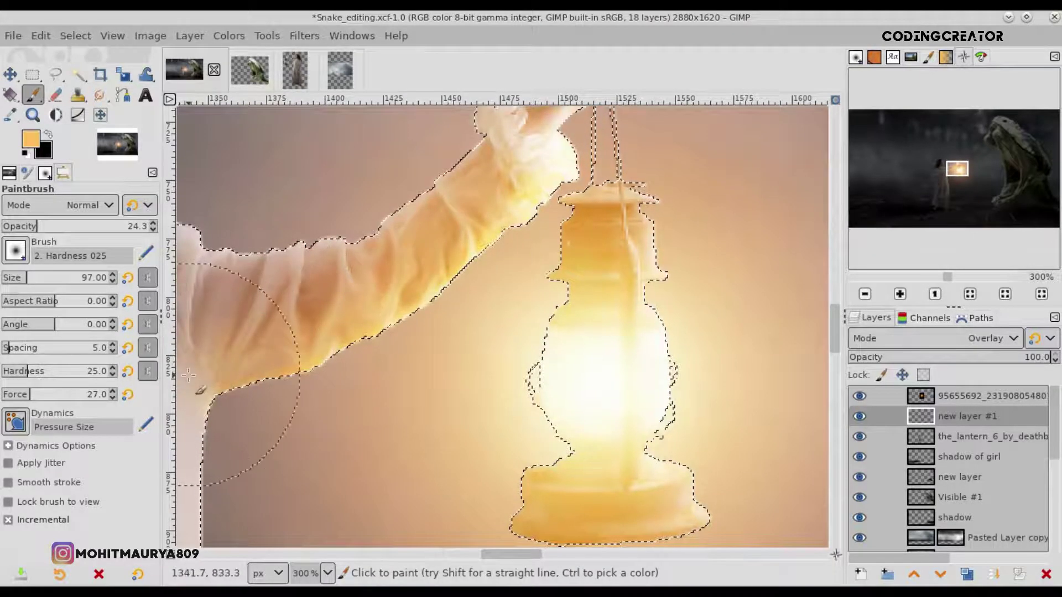
pyautogui.moveTo(244, 335); pyautogui.dragTo(183, 357)
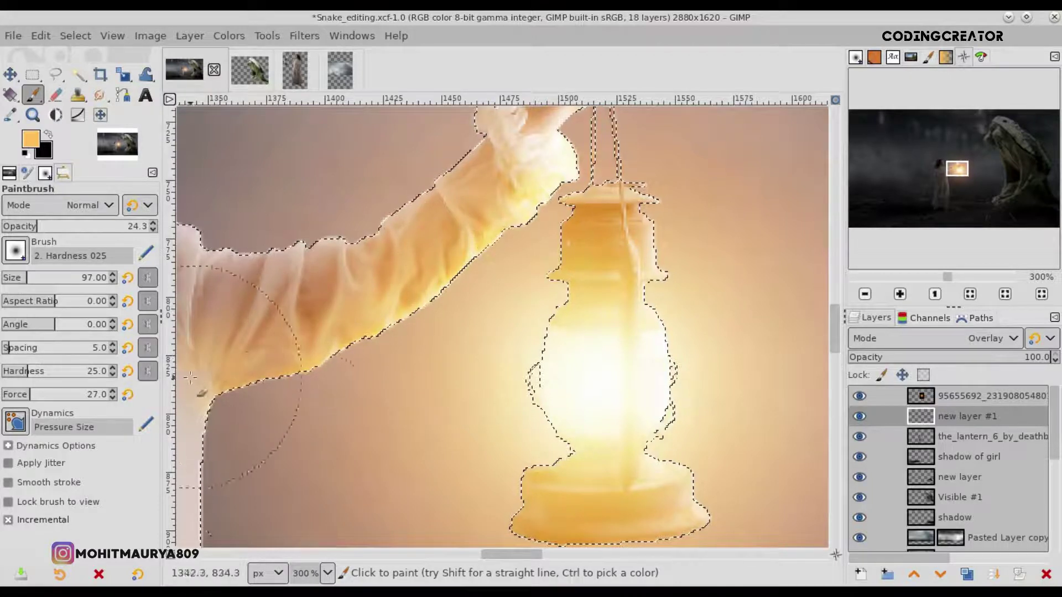
pyautogui.moveTo(508, 555); pyautogui.dragTo(480, 548)
pyautogui.press('-')
pyautogui.press('-')
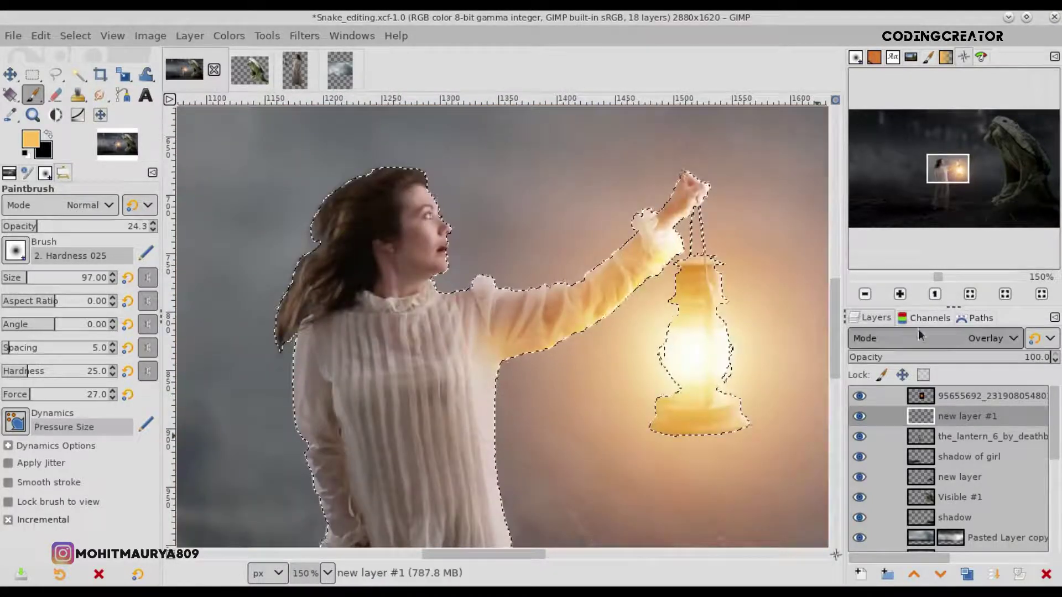
# With a 291 px brush at 55.6 opacity, paint golden light along the dress's right edge.
pyautogui.moveTo(835, 324); pyautogui.dragTo(835, 348)
pyautogui.moveTo(481, 555); pyautogui.dragTo(512, 556)
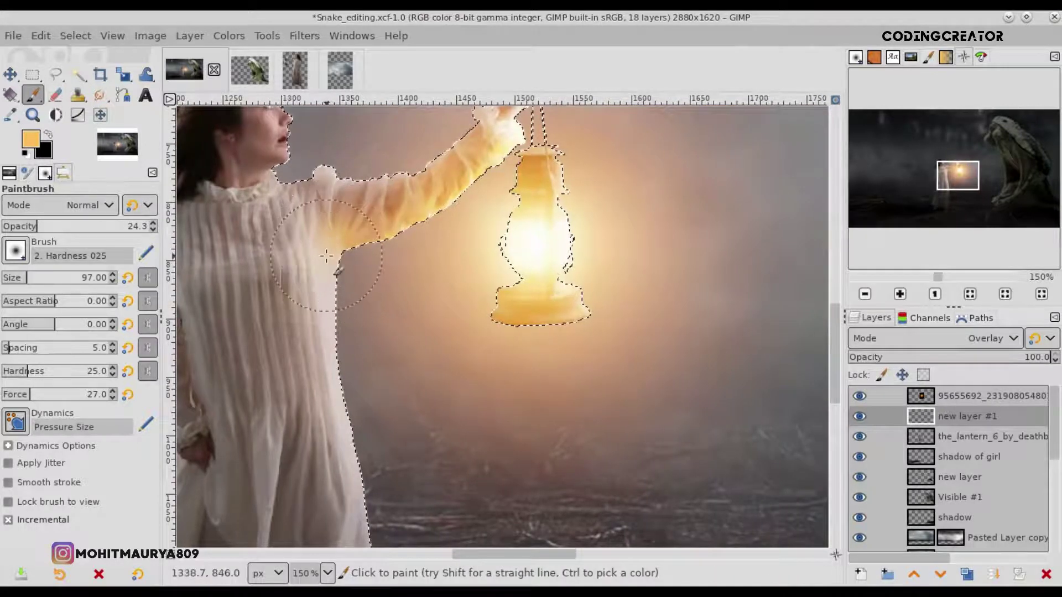
pyautogui.click(53, 226)
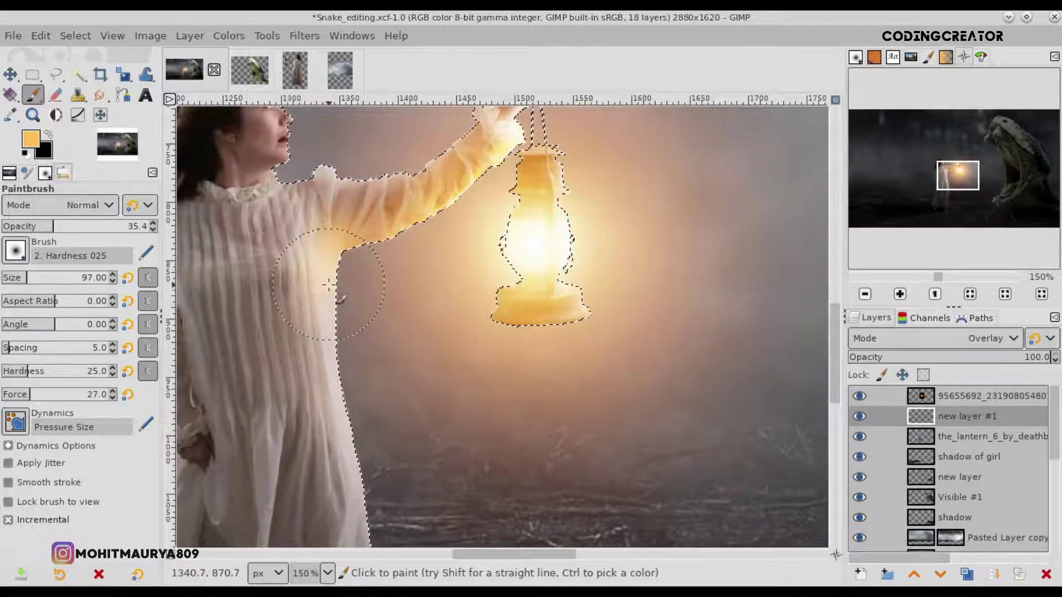
pyautogui.click(82, 226)
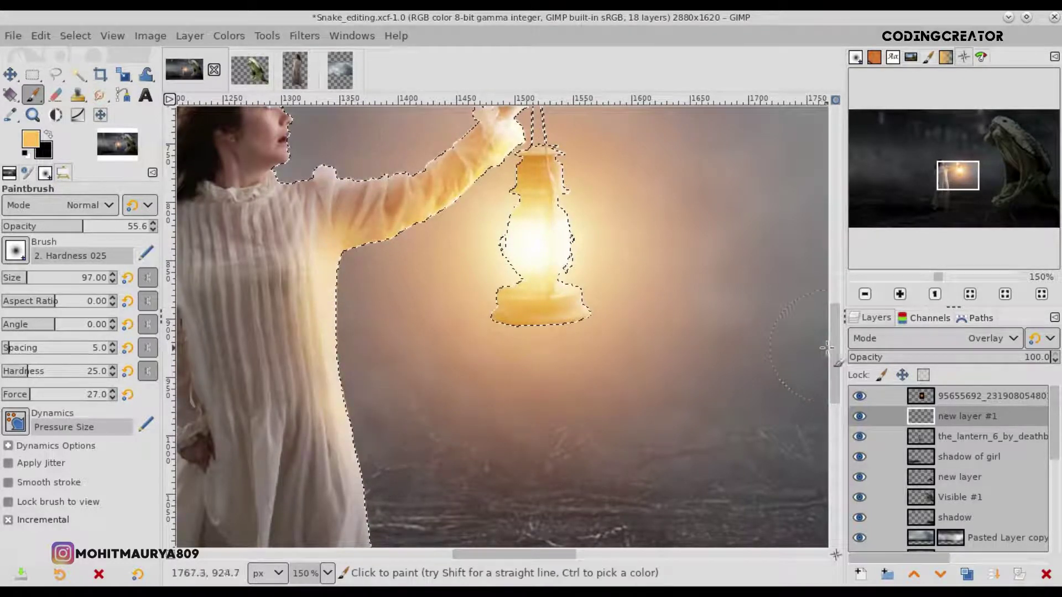
pyautogui.scroll(-5, 842, 381)
pyautogui.moveTo(24, 279); pyautogui.dragTo(52, 278)
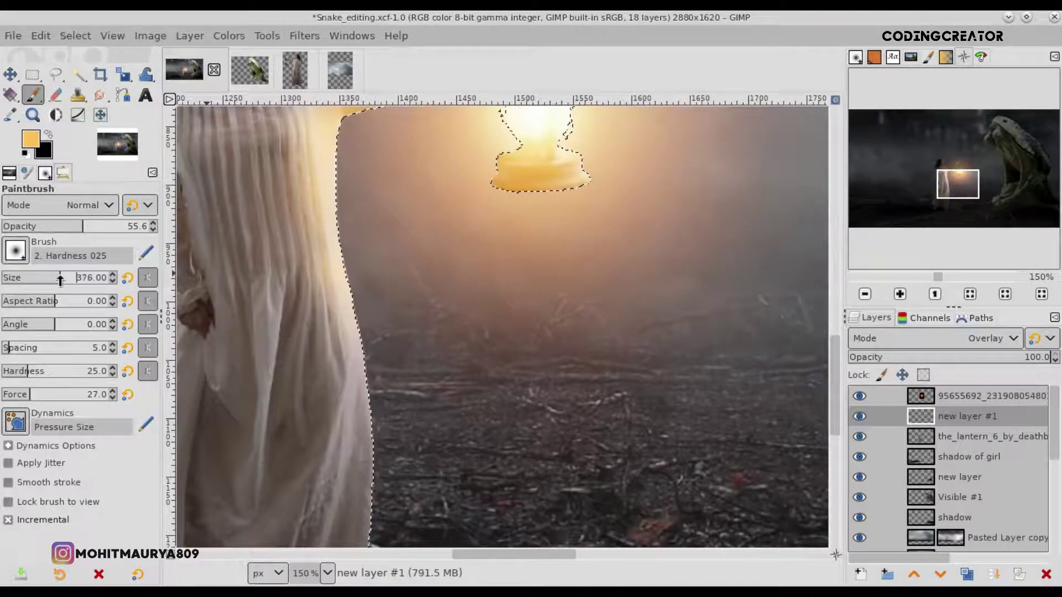
pyautogui.moveTo(338, 293); pyautogui.dragTo(354, 424)
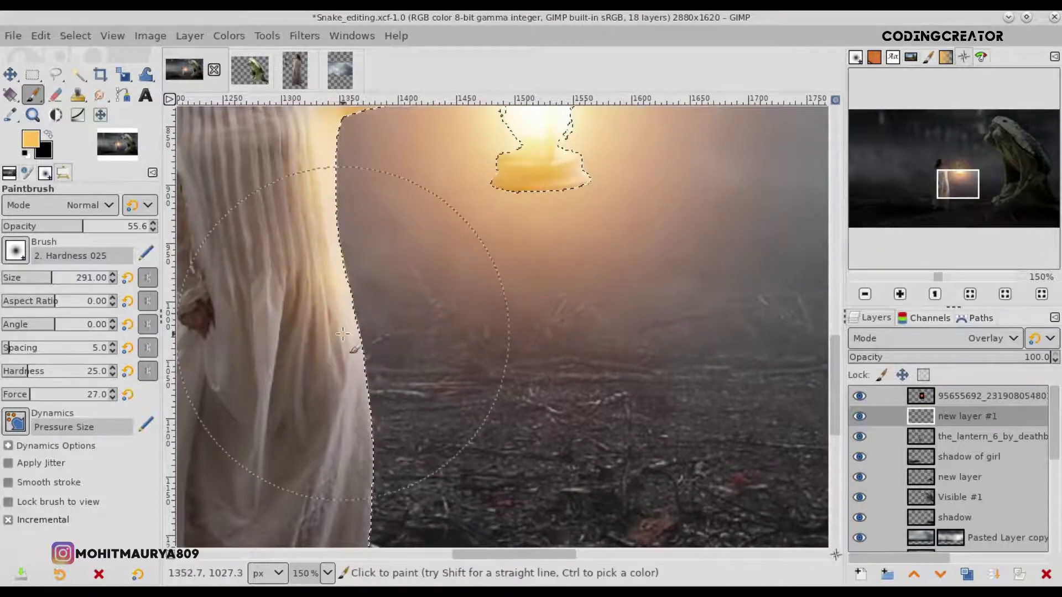
# Warm the dress across the torso, then lightly tint the lower dress at 13.2 opacity.
pyautogui.scroll(-2, 668, 384)
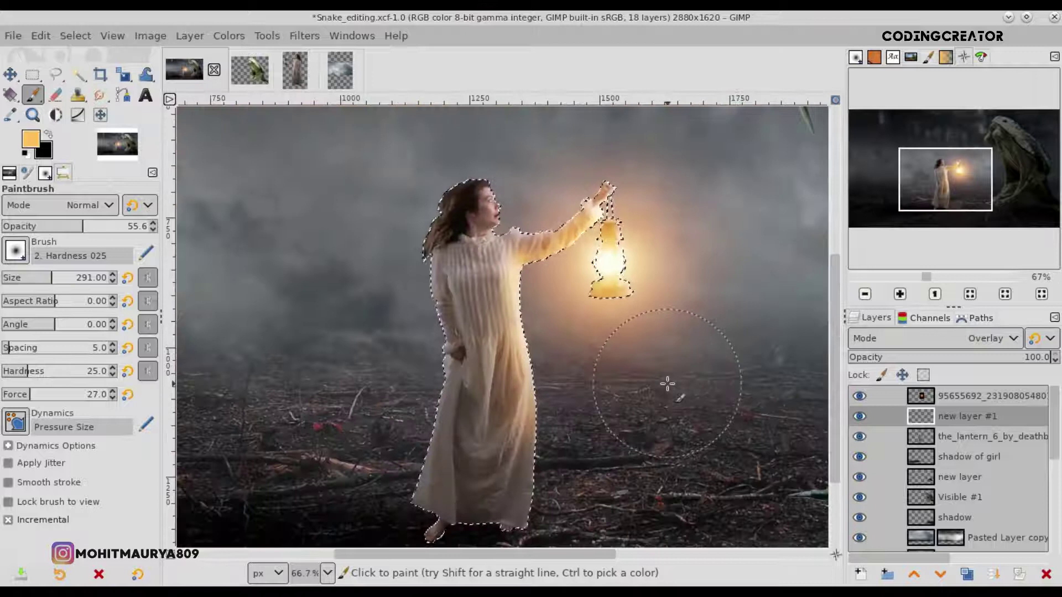
pyautogui.moveTo(539, 264); pyautogui.dragTo(499, 289)
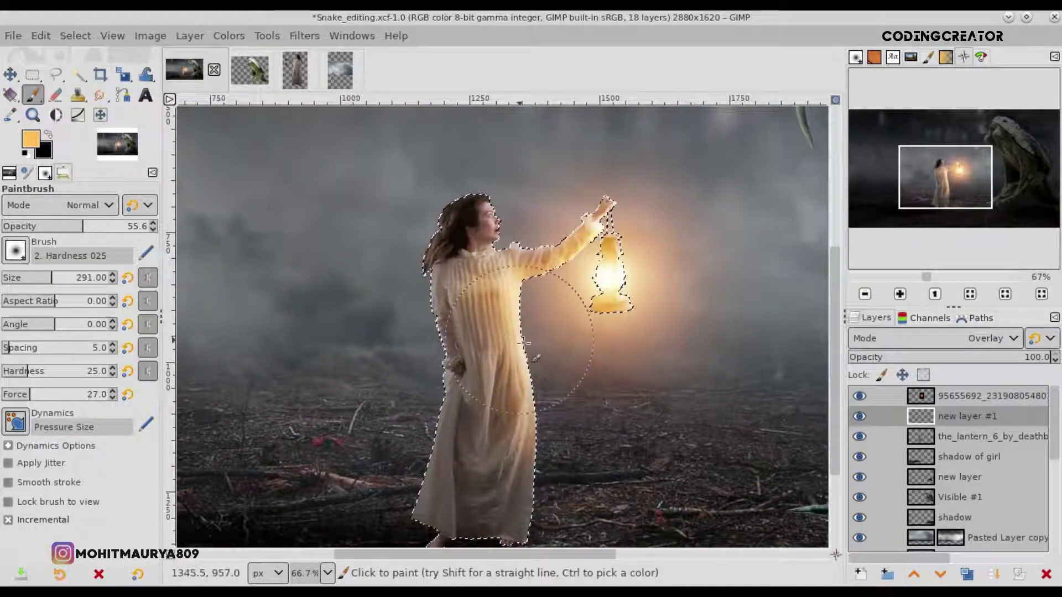
pyautogui.click(22, 225)
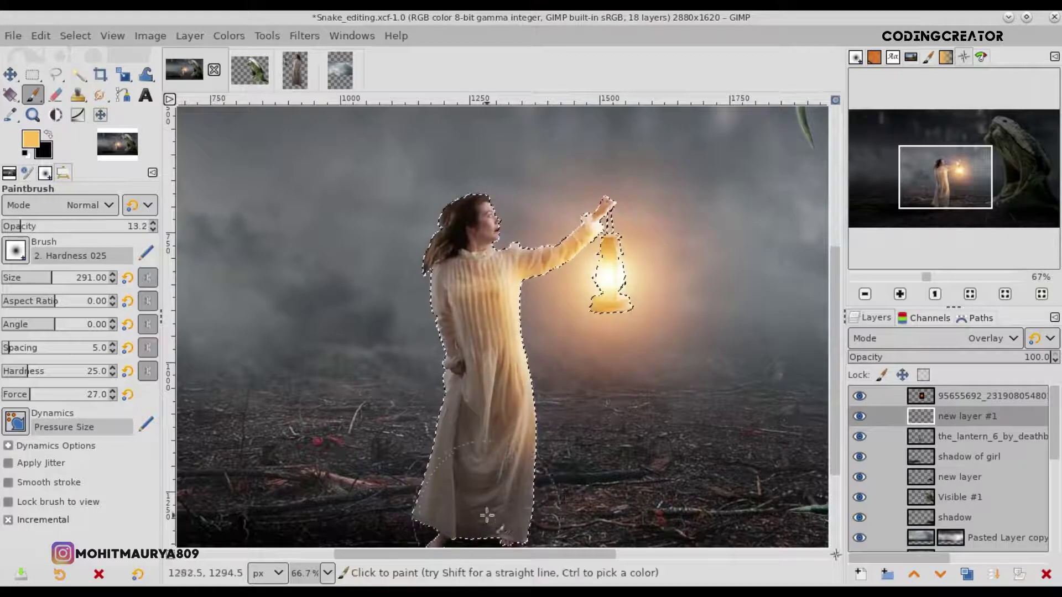
pyautogui.scroll(-2, 524, 505)
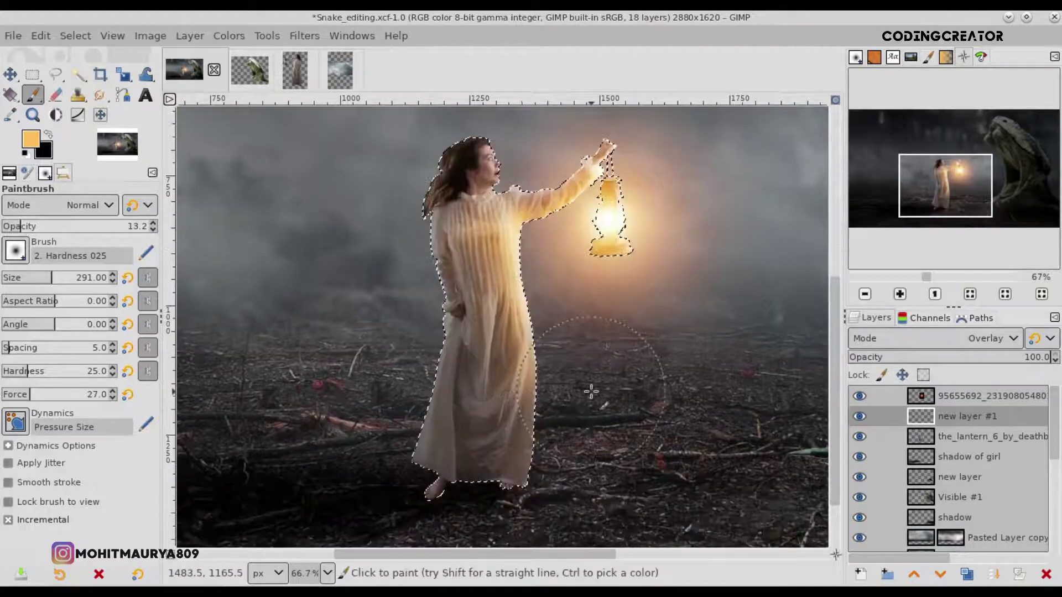
pyautogui.moveTo(519, 412); pyautogui.dragTo(490, 415)
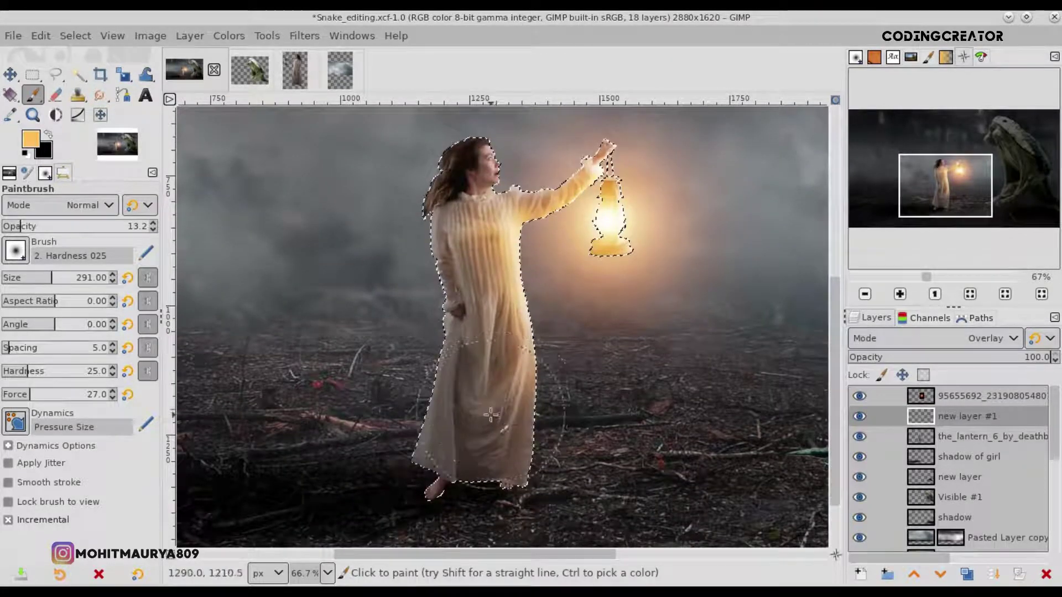
pyautogui.click(14, 225)
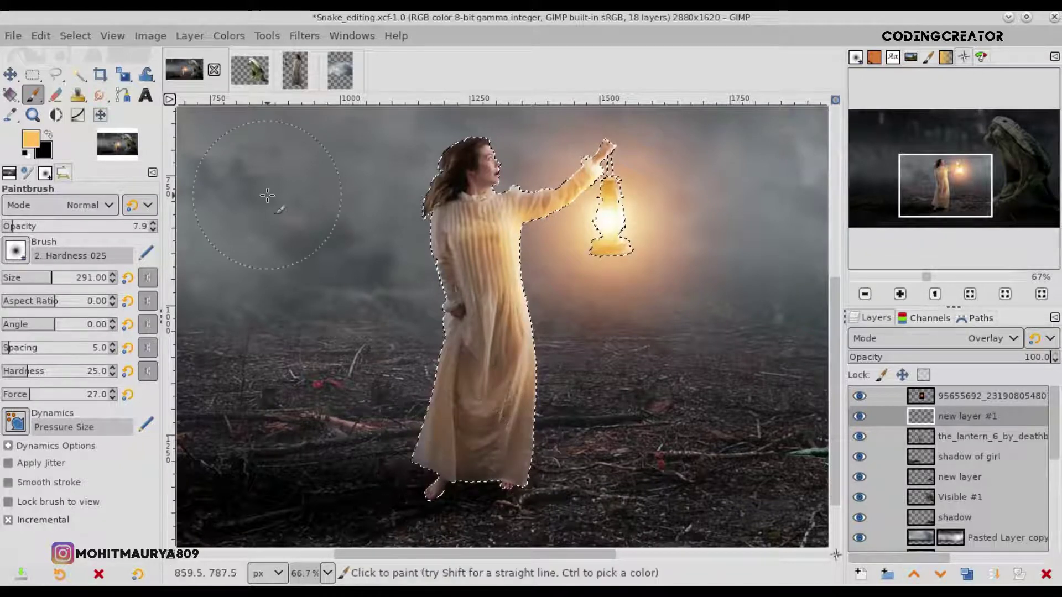
# Set the Eraser to 90.5 opacity, then return to an 84 px brush to dab faint glow on the dress.
pyautogui.click(55, 96)
pyautogui.moveTo(46, 229); pyautogui.dragTo(134, 229)
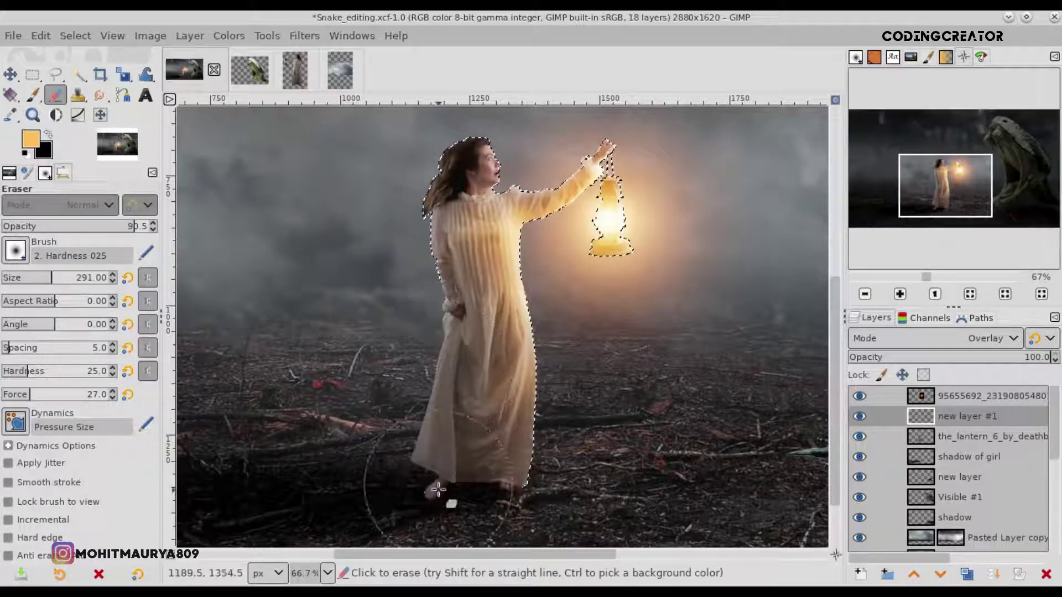
pyautogui.press('p')
pyautogui.moveTo(49, 278); pyautogui.dragTo(25, 279)
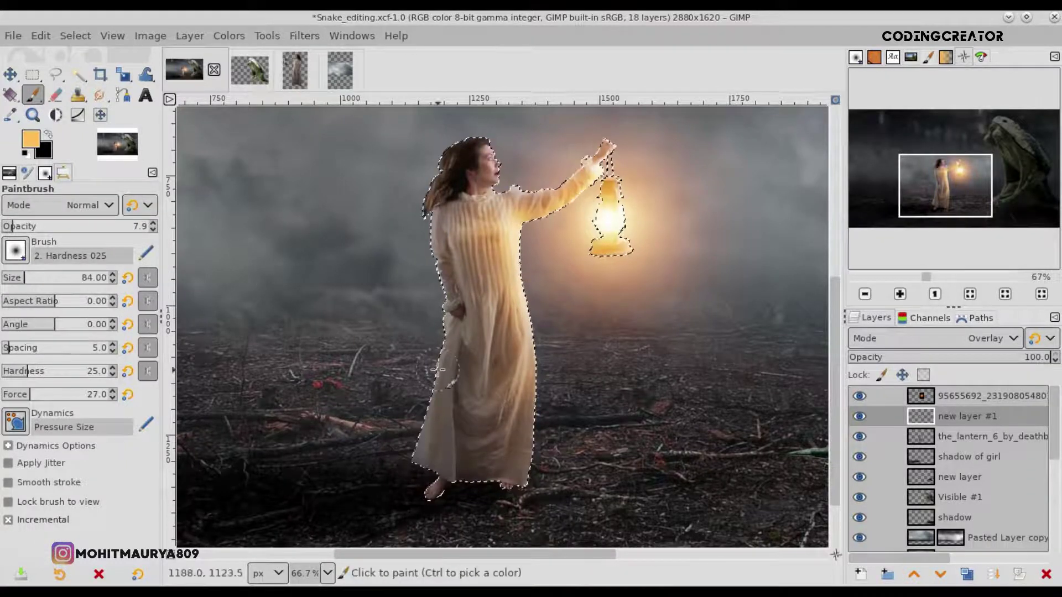
pyautogui.click(456, 354)
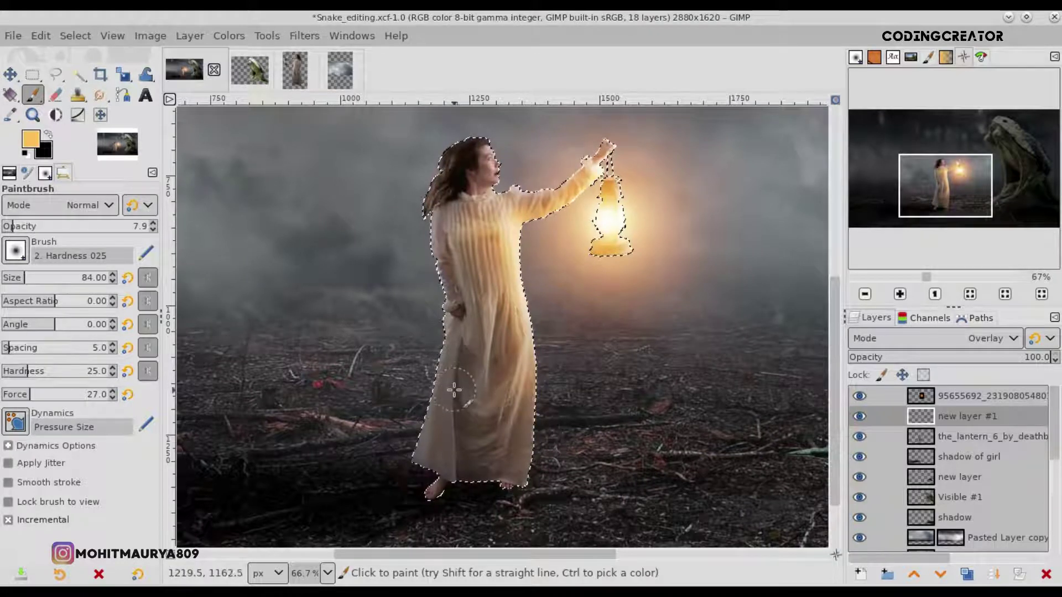
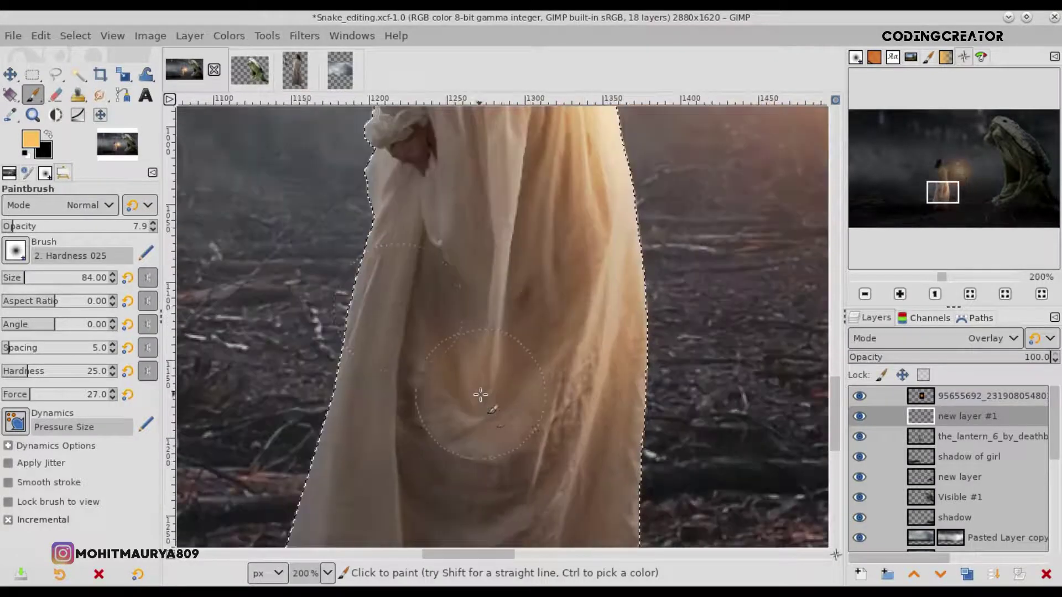
# Erase excess overlay glow near the girl's elbow with a stronger, larger Eraser.
pyautogui.press('2')
pyautogui.click(55, 94)
pyautogui.moveTo(12, 230); pyautogui.dragTo(20, 229)
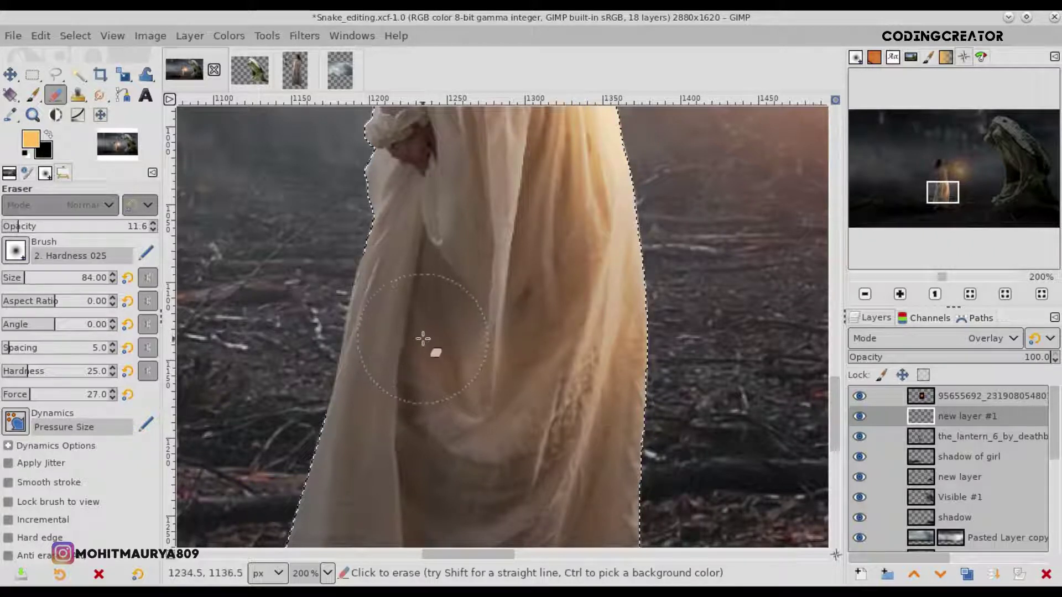
pyautogui.scroll(-3, 451, 352)
pyautogui.scroll(-3, 578, 412)
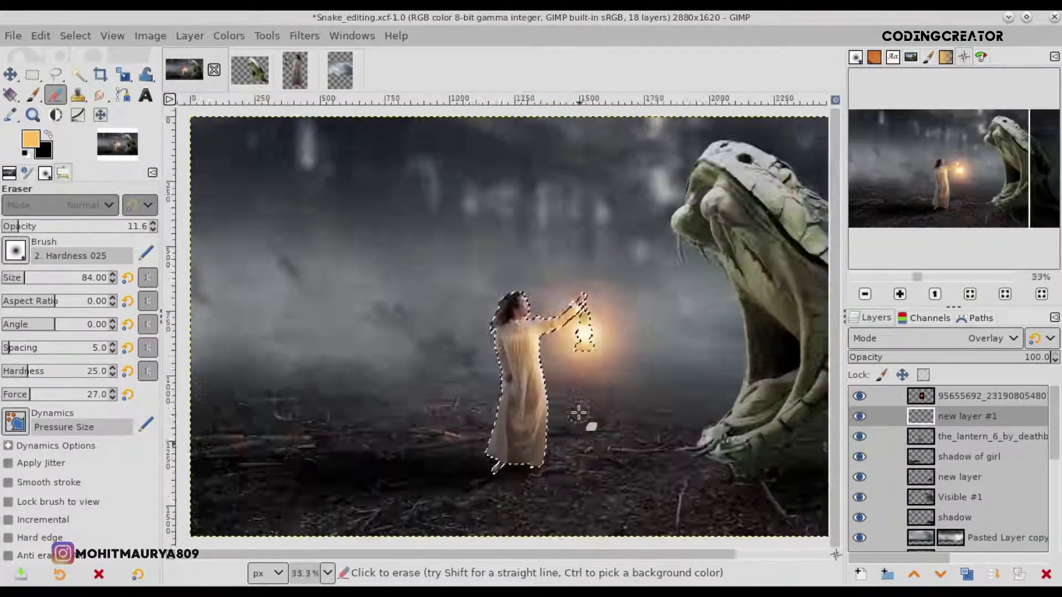
pyautogui.scroll(3, 579, 412)
pyautogui.moveTo(536, 552); pyautogui.dragTo(442, 552)
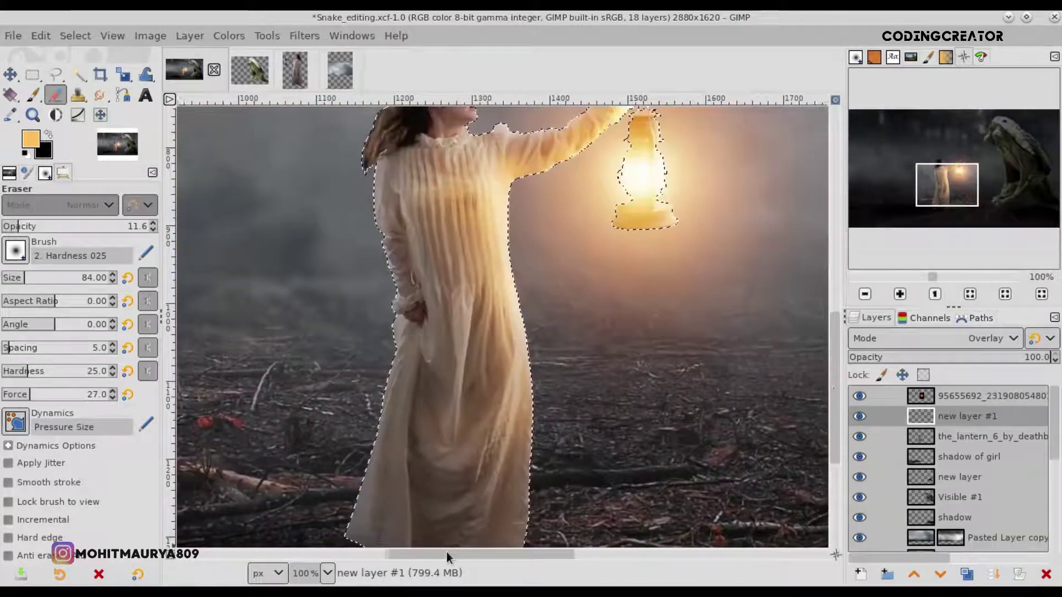
pyautogui.press('+')
pyautogui.press('+')
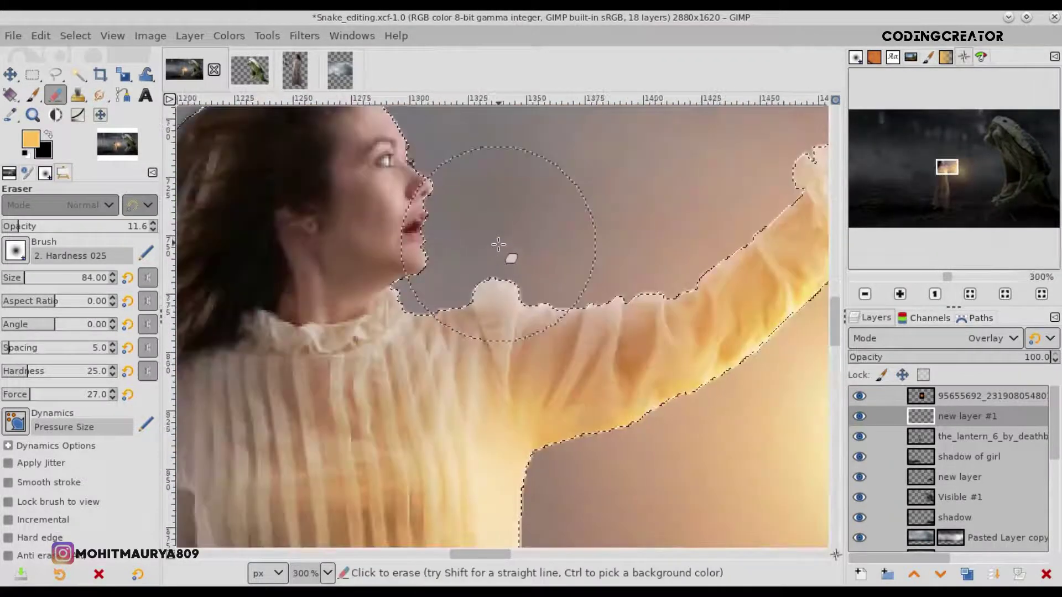
pyautogui.click(34, 224)
pyautogui.click(32, 276)
pyautogui.moveTo(474, 336); pyautogui.dragTo(486, 349)
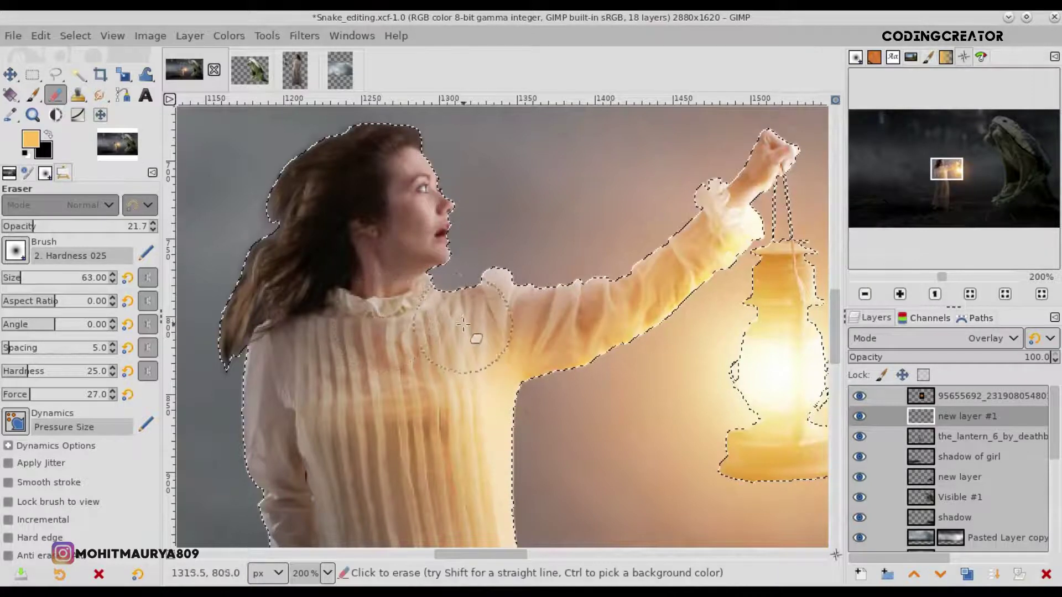
# Paint faint lantern glow over the elbow, neck and chin.
pyautogui.press('p')
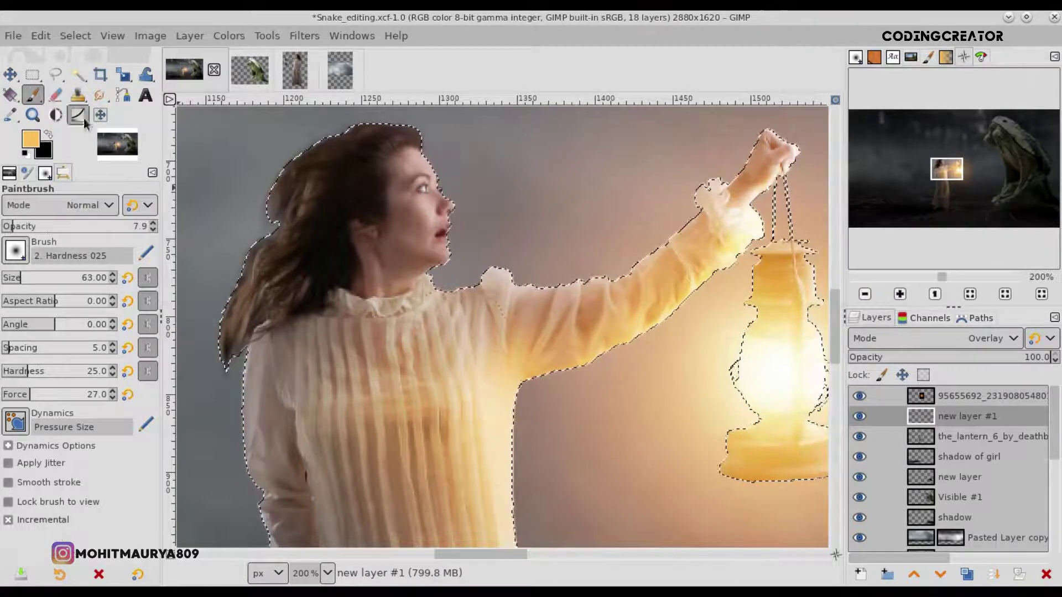
pyautogui.moveTo(460, 335); pyautogui.dragTo(483, 347)
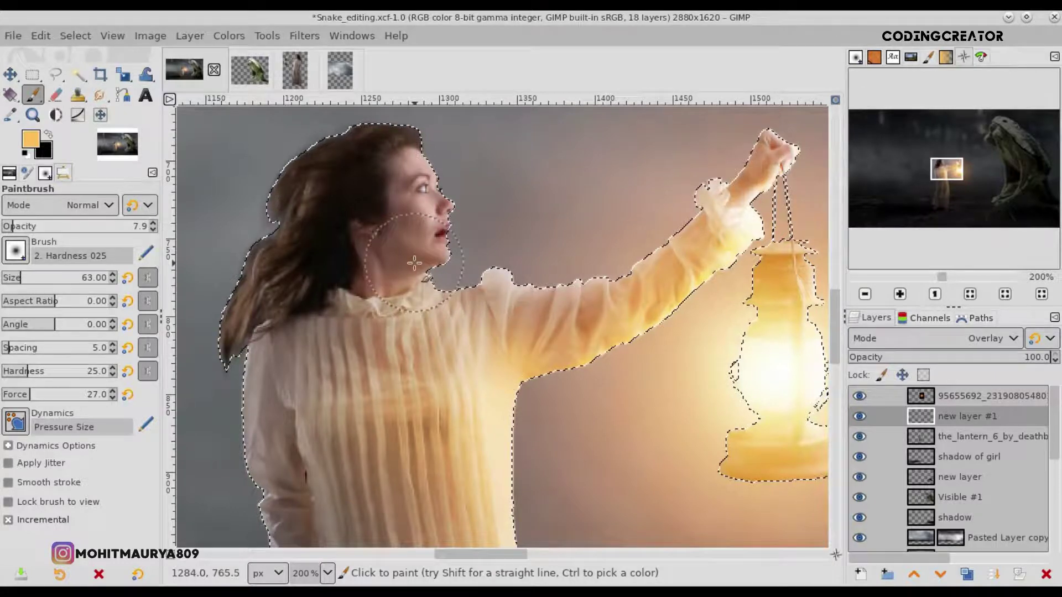
pyautogui.moveTo(354, 280); pyautogui.dragTo(361, 252)
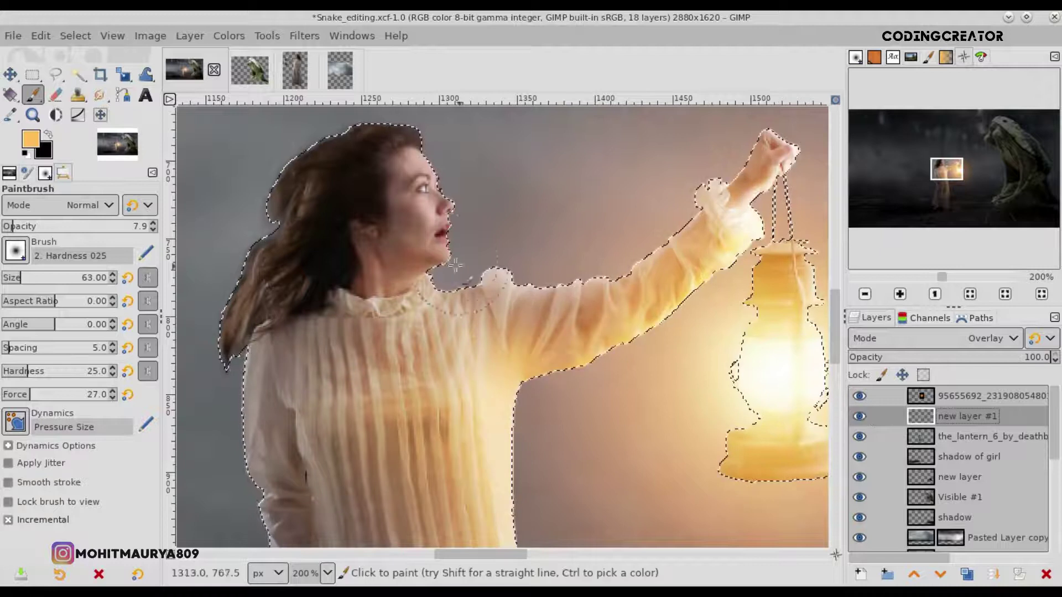
pyautogui.moveTo(444, 257); pyautogui.dragTo(423, 264)
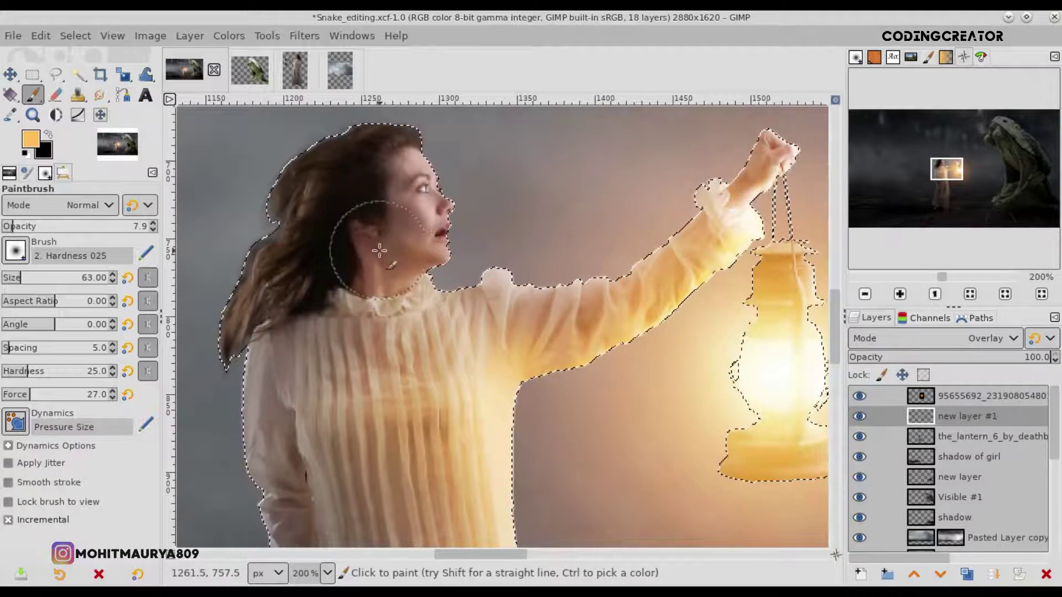
# Paint faint warm light across the cheek with brush size 32 at opacity 4.2.
pyautogui.press('3')
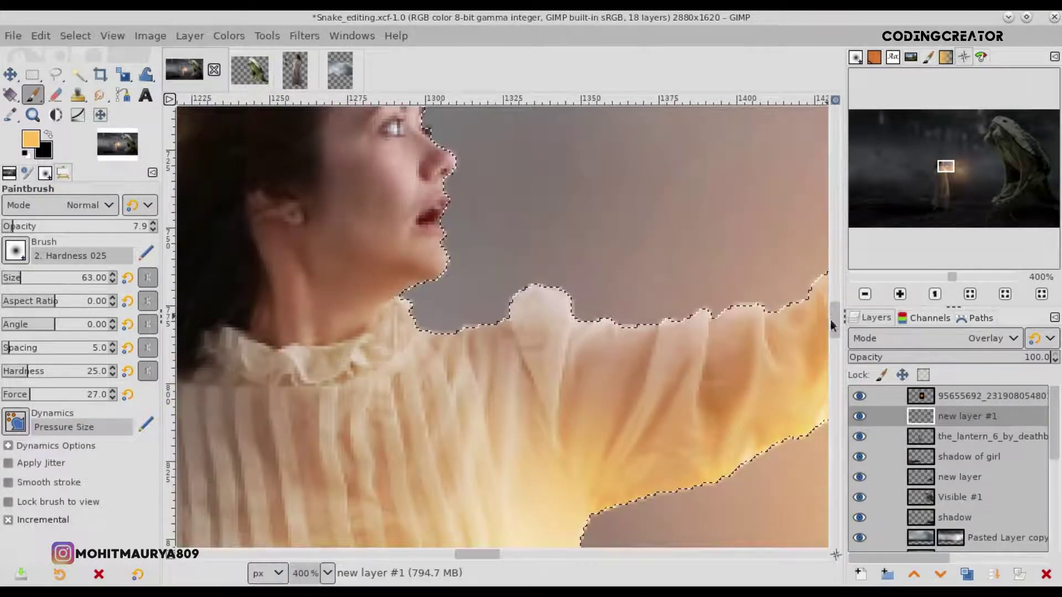
pyautogui.moveTo(831, 320); pyautogui.dragTo(833, 309)
pyautogui.press('[')
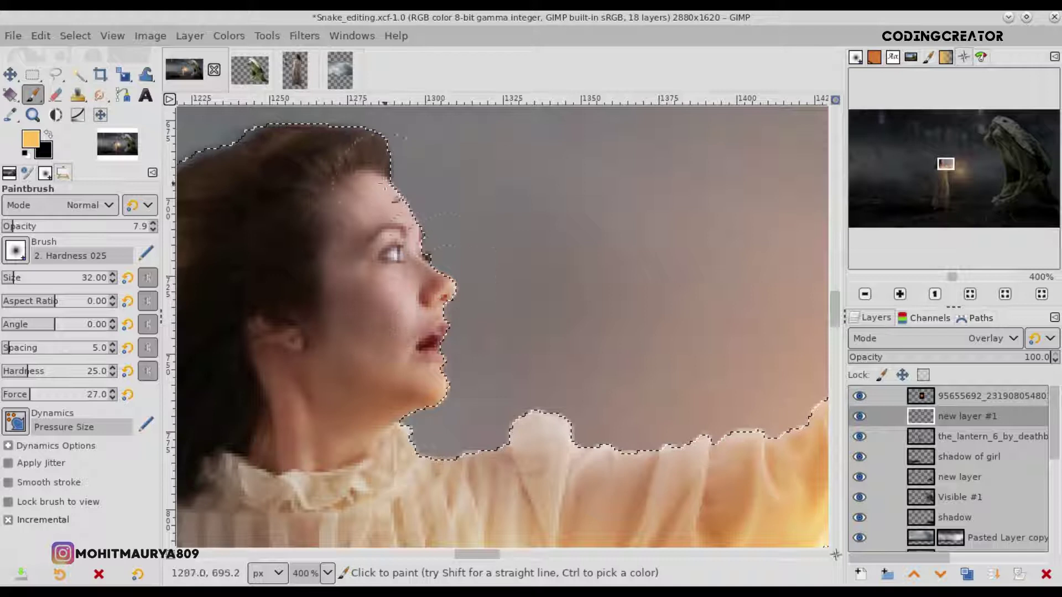
pyautogui.click(8, 224)
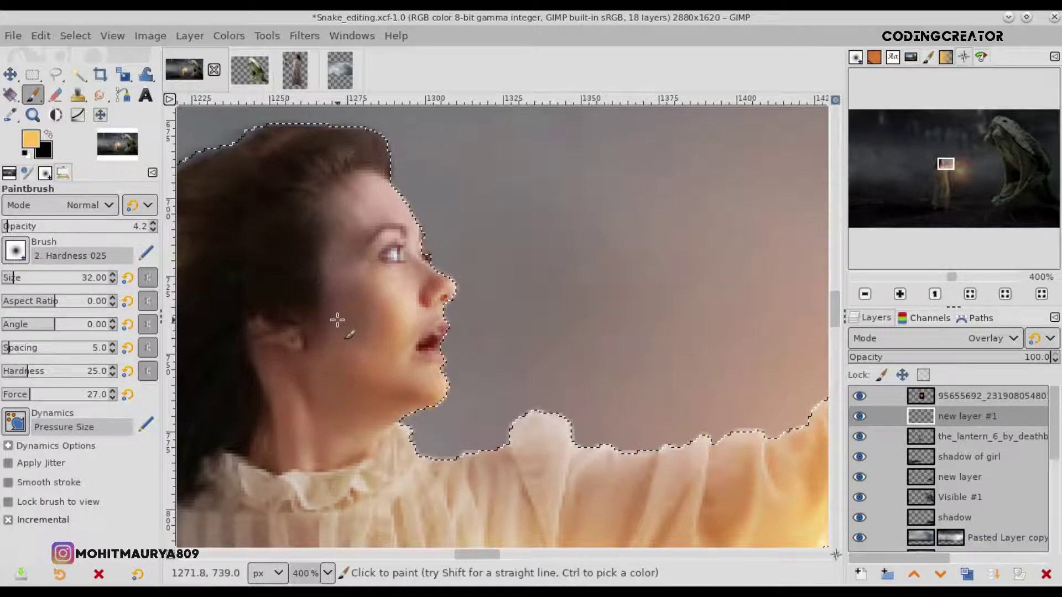
pyautogui.moveTo(391, 282)
pyautogui.mouseDown()
pyautogui.moveTo(357, 264)
pyautogui.moveTo(410, 277)
pyautogui.mouseUp()
# Erase the excess glow on the girl's cheek.
pyautogui.scroll(-2, 391, 238)
pyautogui.scroll(-1, 391, 249)
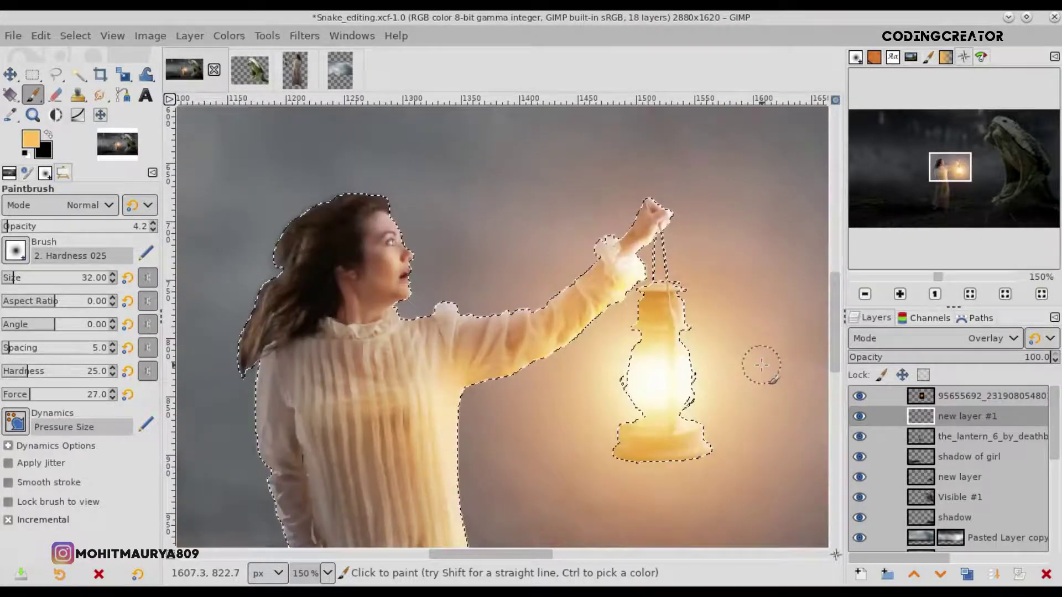
pyautogui.scroll(3, 390, 255)
pyautogui.hotkey('shift', 'e')
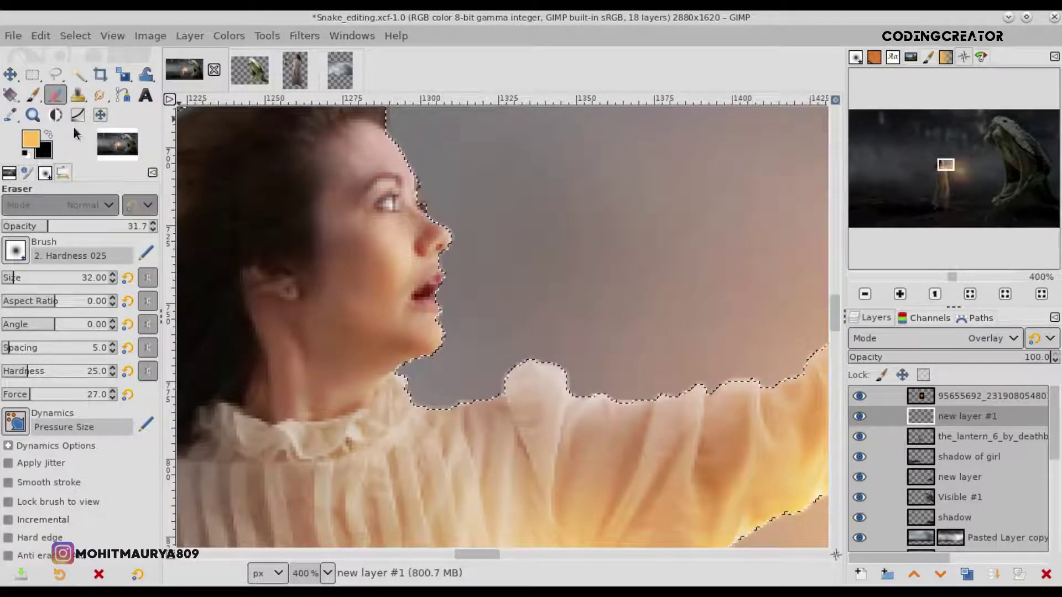
pyautogui.moveTo(397, 265); pyautogui.dragTo(370, 279)
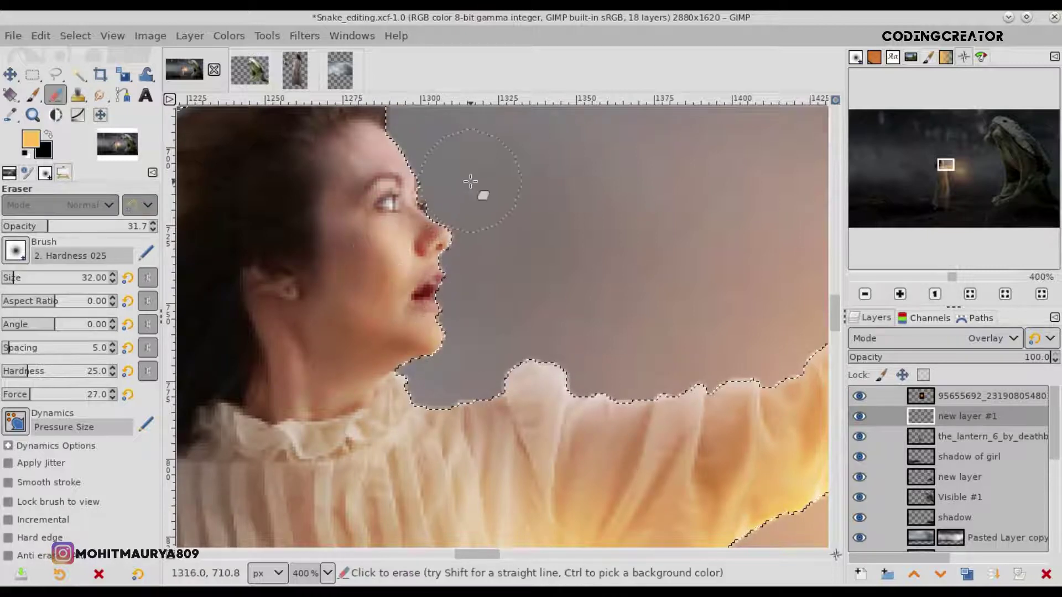
# Zoom out and hide the glow layer to compare the result.
pyautogui.press('p')
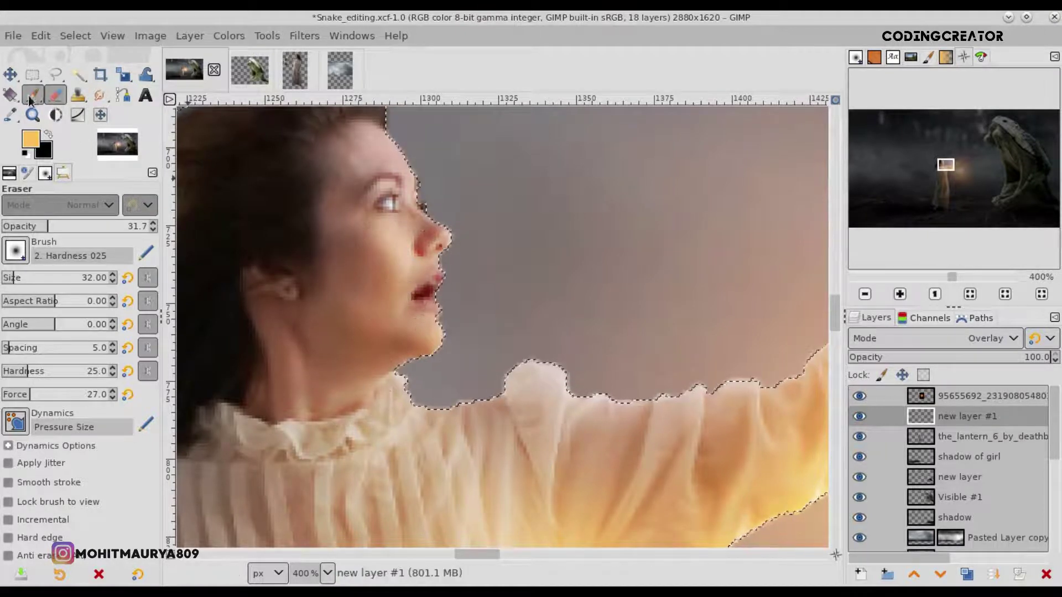
pyautogui.scroll(-4, 491, 221)
pyautogui.scroll(-4, 491, 222)
pyautogui.click(859, 416)
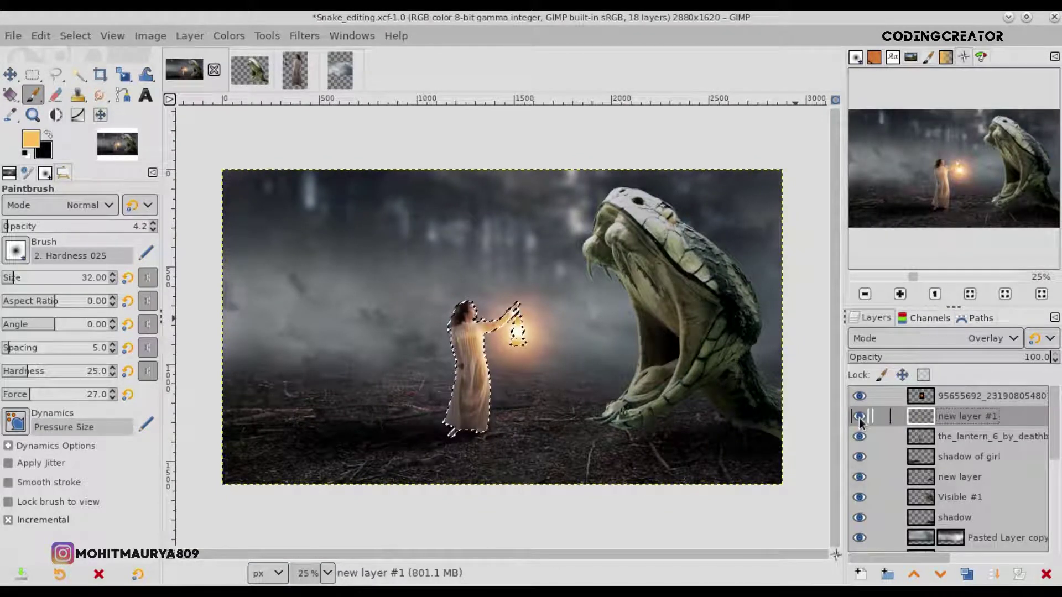
# Reload the girl-and-lantern outline as a selection and reactivate the glow layer.
pyautogui.hotkey('ctrl', 'shift', 'a')
pyautogui.click(860, 417)
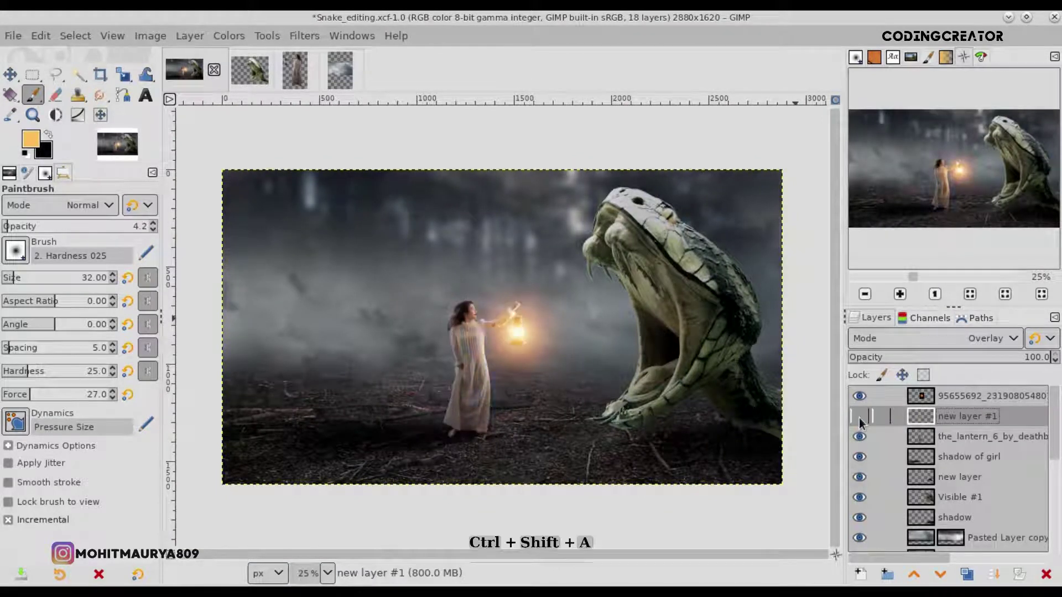
pyautogui.click(921, 399)
pyautogui.rightClick(921, 437)
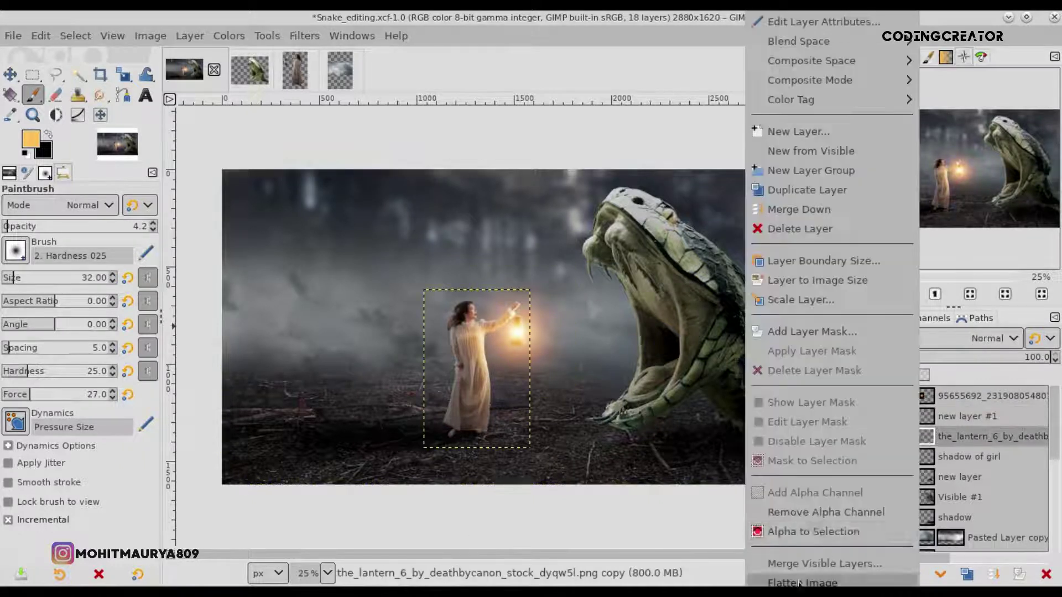
pyautogui.click(816, 532)
pyautogui.click(895, 413)
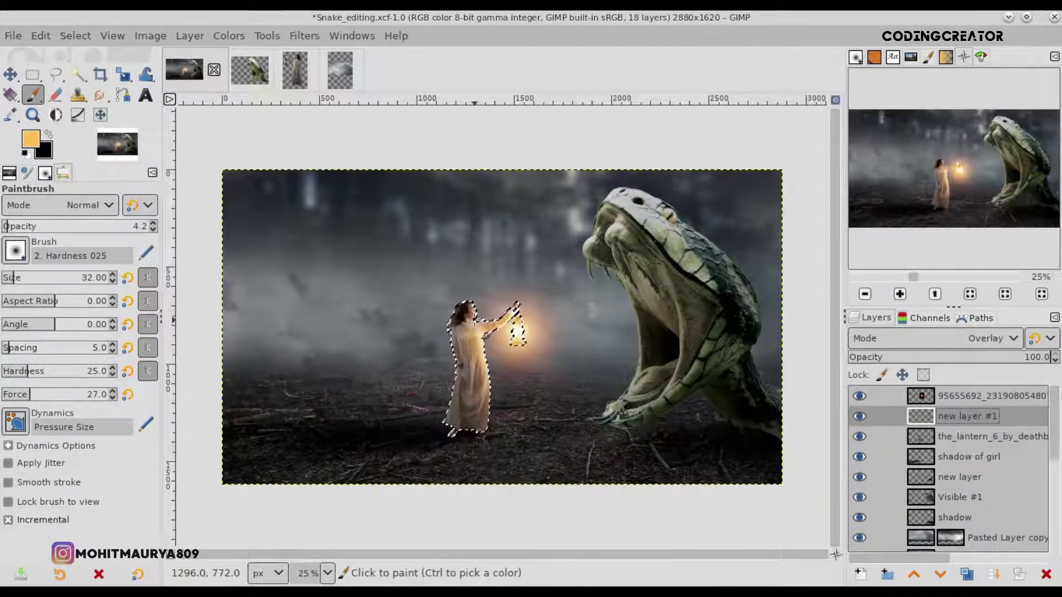
# Paint glow at 58.7 opacity along the shoulder and dress edges, erasing any spill.
pyautogui.scroll(7, 473, 320)
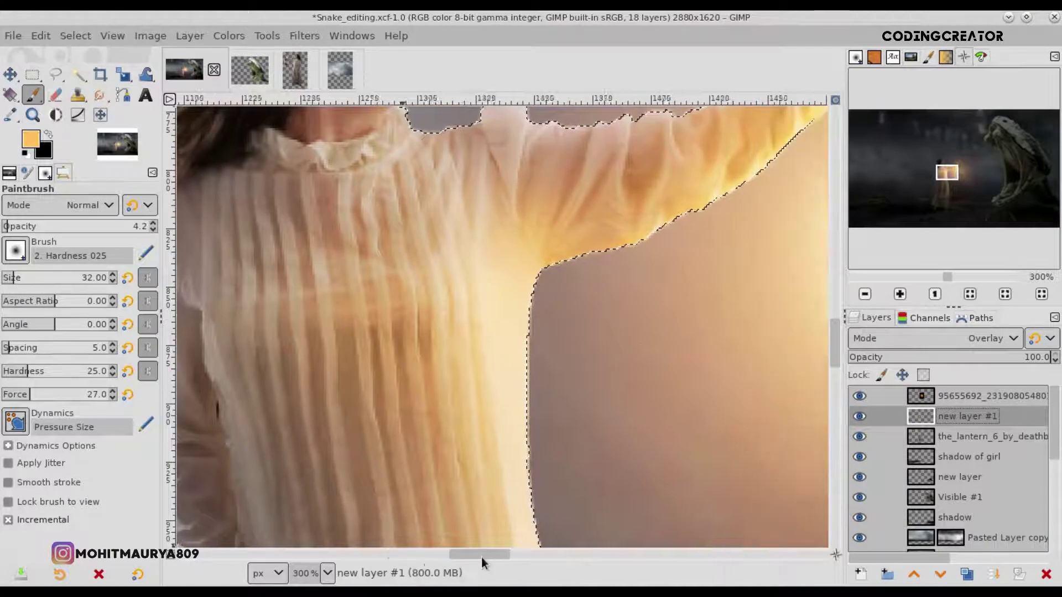
pyautogui.moveTo(475, 554); pyautogui.dragTo(500, 555)
pyautogui.click(87, 226)
pyautogui.moveTo(369, 286); pyautogui.dragTo(362, 435)
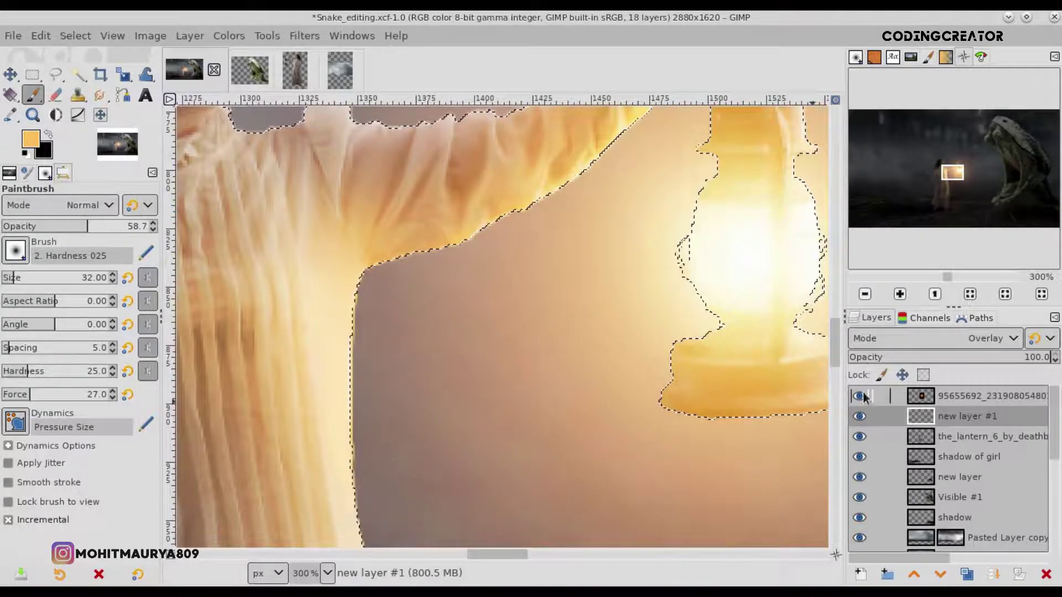
pyautogui.moveTo(833, 333); pyautogui.dragTo(841, 358)
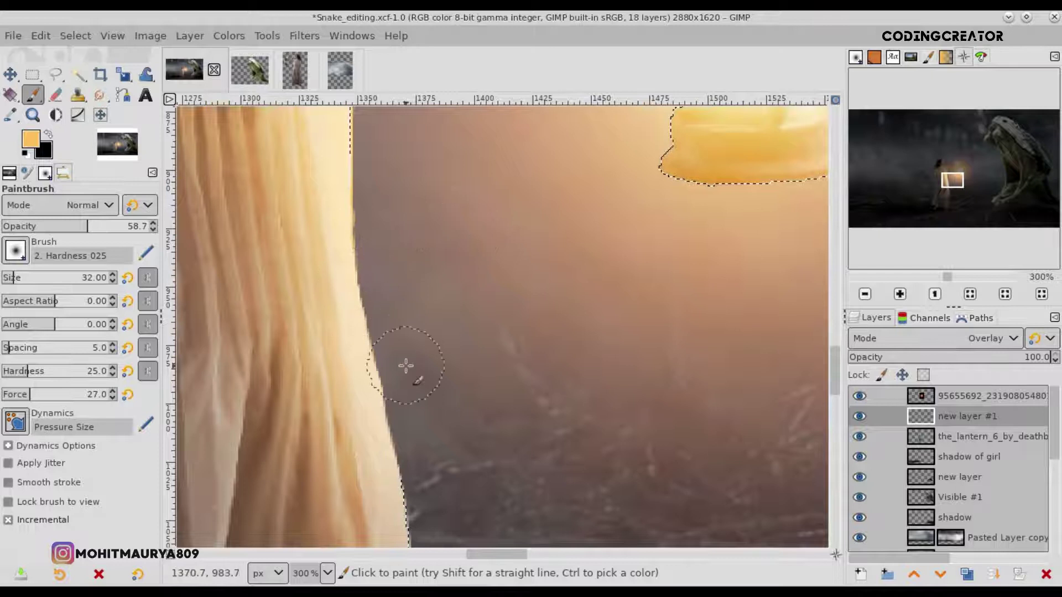
pyautogui.moveTo(407, 419); pyautogui.dragTo(406, 442)
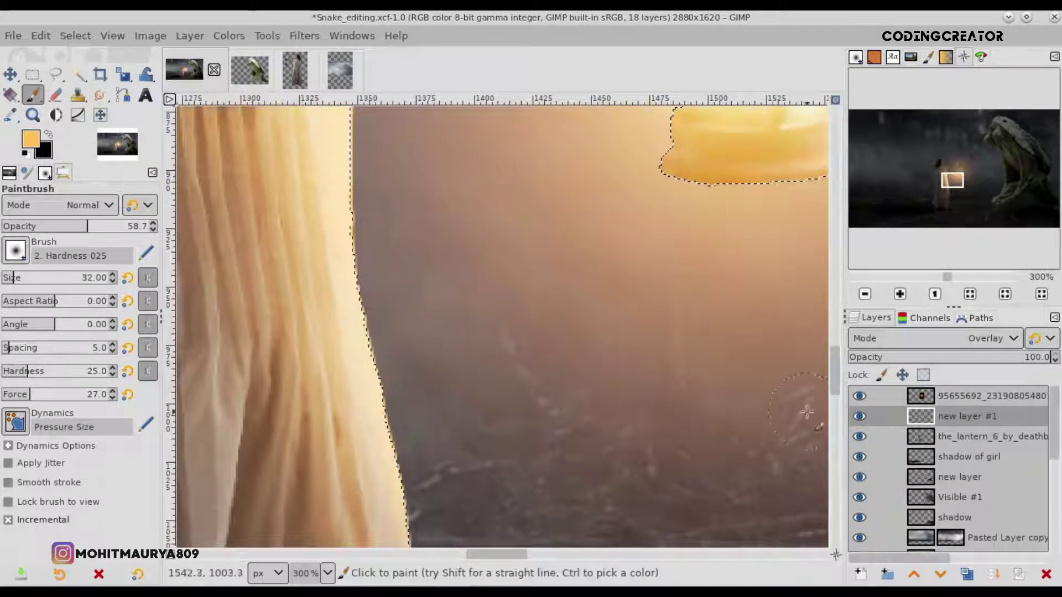
pyautogui.scroll(-3, 806, 412)
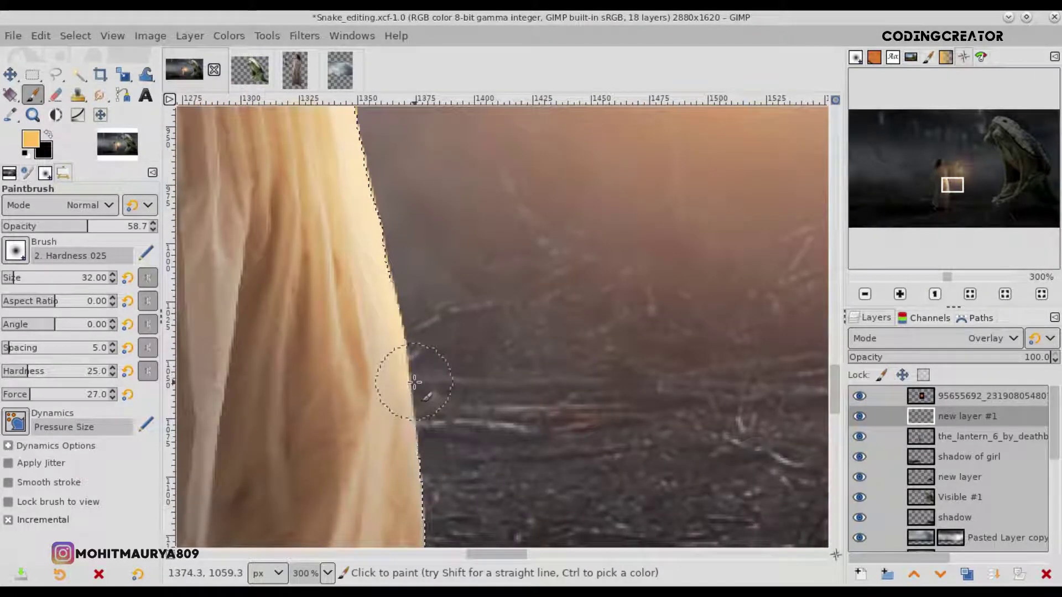
pyautogui.hotkey('shift', 'e')
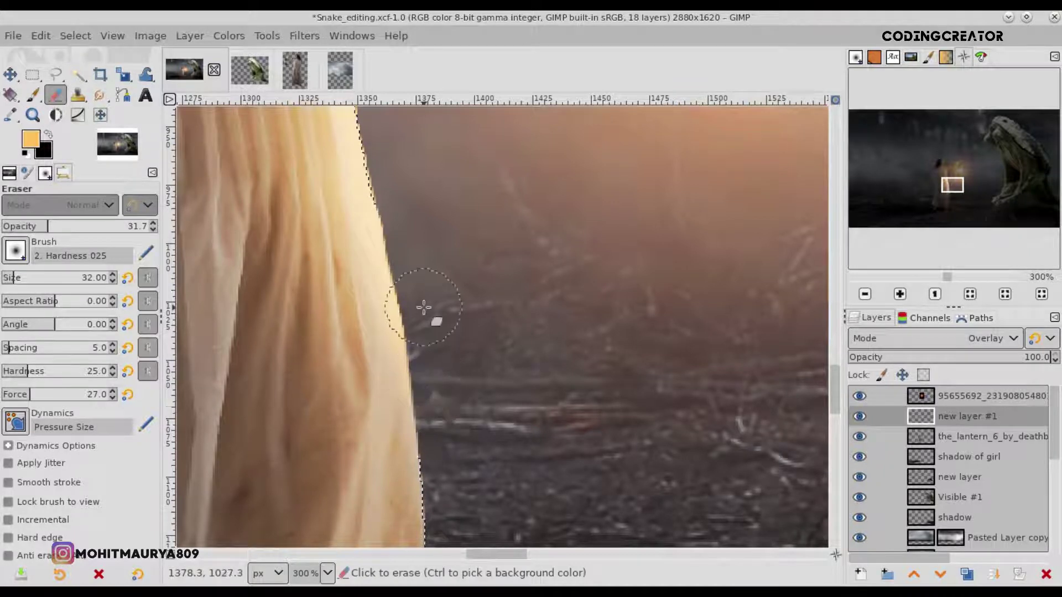
pyautogui.moveTo(422, 346); pyautogui.dragTo(399, 249)
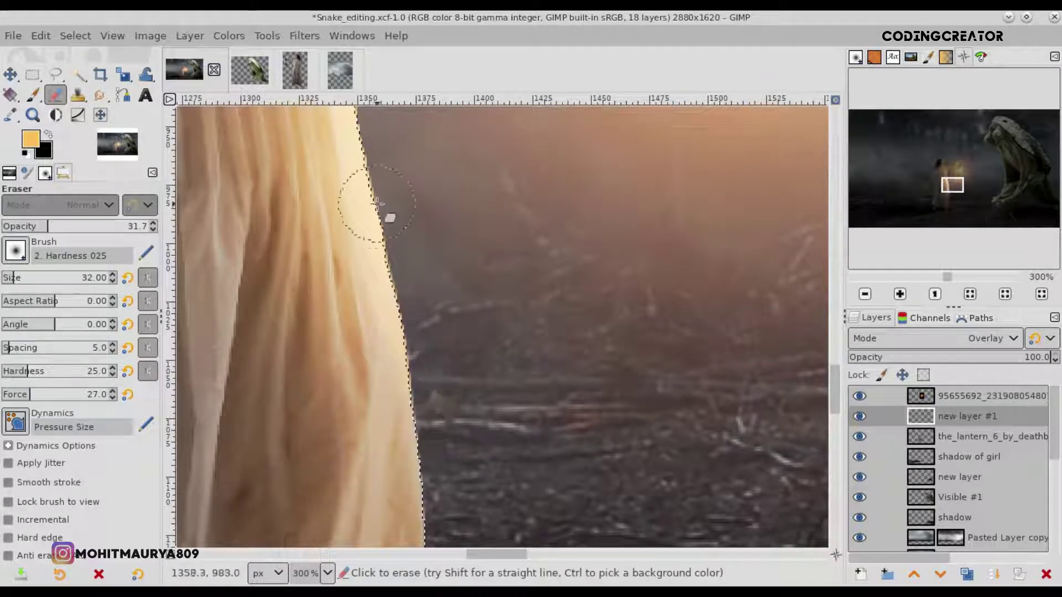
pyautogui.click(32, 94)
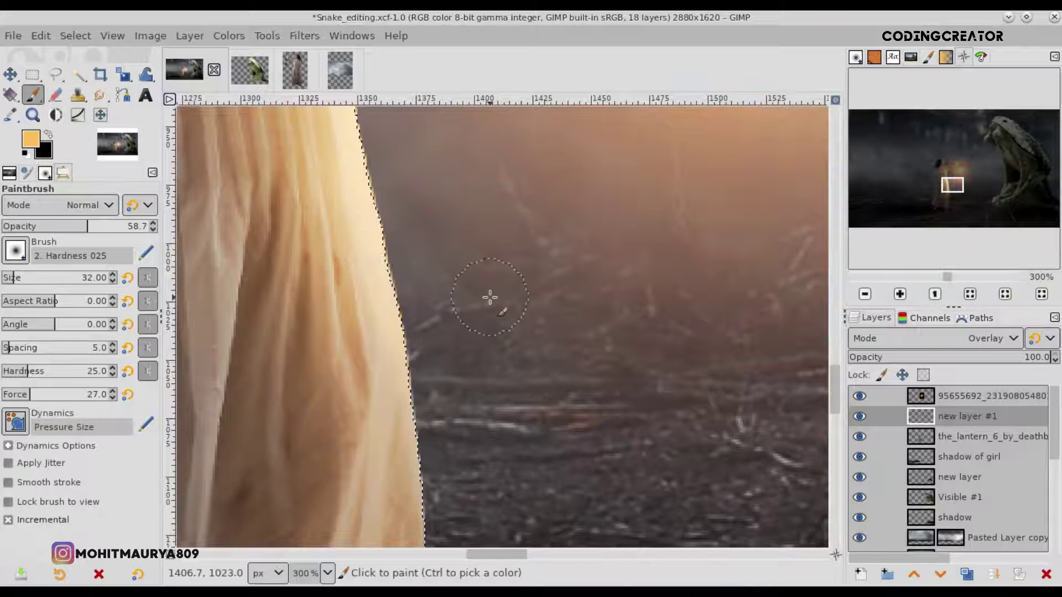
# Bring the lantern end of the arm into view and set the Eraser to 35 pixels.
pyautogui.scroll(-4, 489, 298)
pyautogui.moveTo(834, 328); pyautogui.dragTo(835, 275)
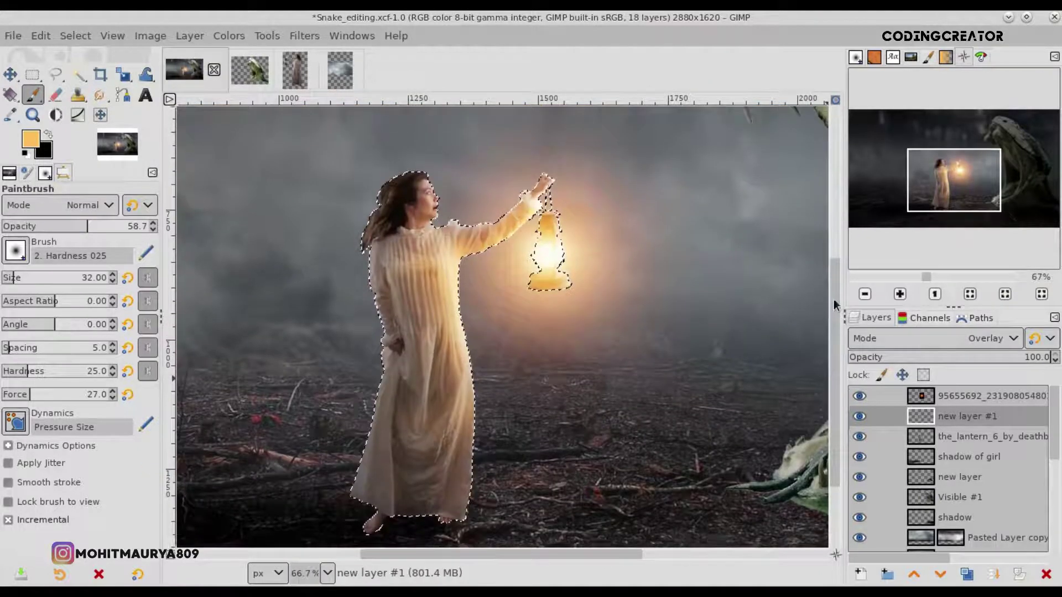
pyautogui.scroll(1, 445, 287)
pyautogui.scroll(2, 459, 309)
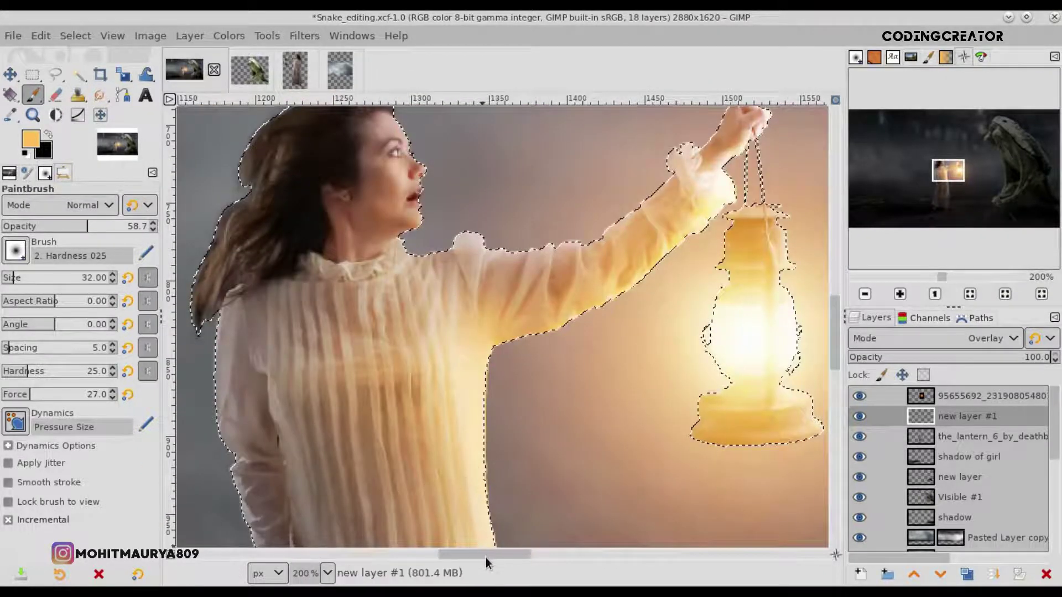
pyautogui.moveTo(485, 557); pyautogui.dragTo(517, 554)
pyautogui.scroll(1, 415, 382)
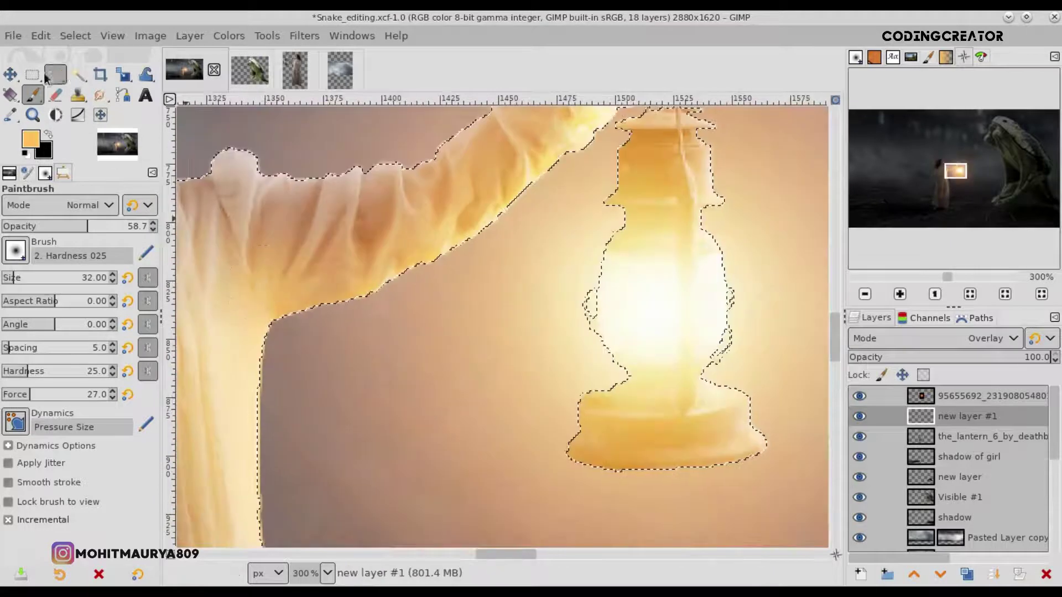
pyautogui.click(56, 95)
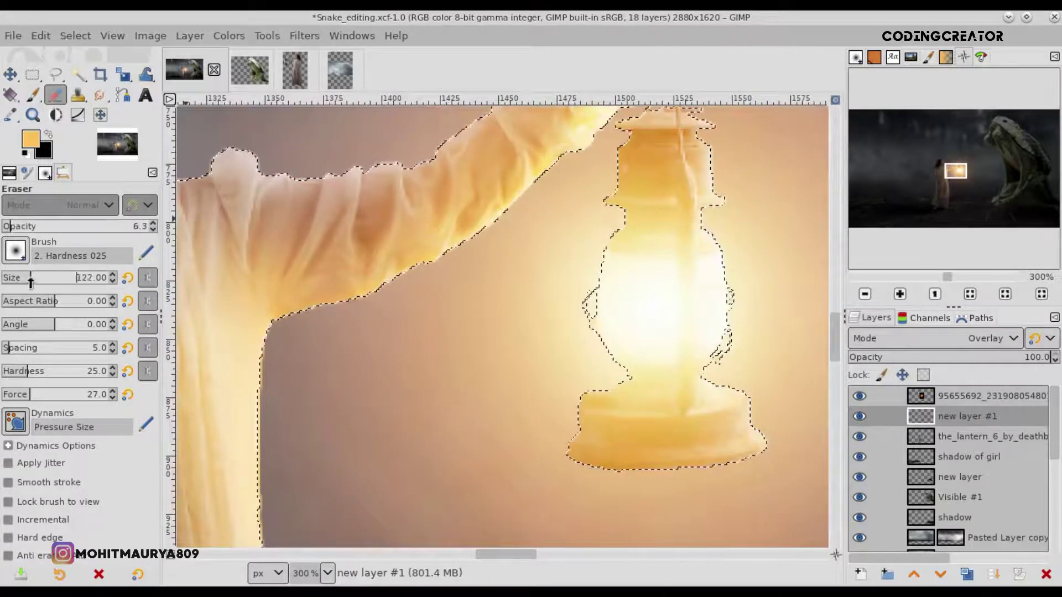
pyautogui.moveTo(31, 282); pyautogui.dragTo(21, 282)
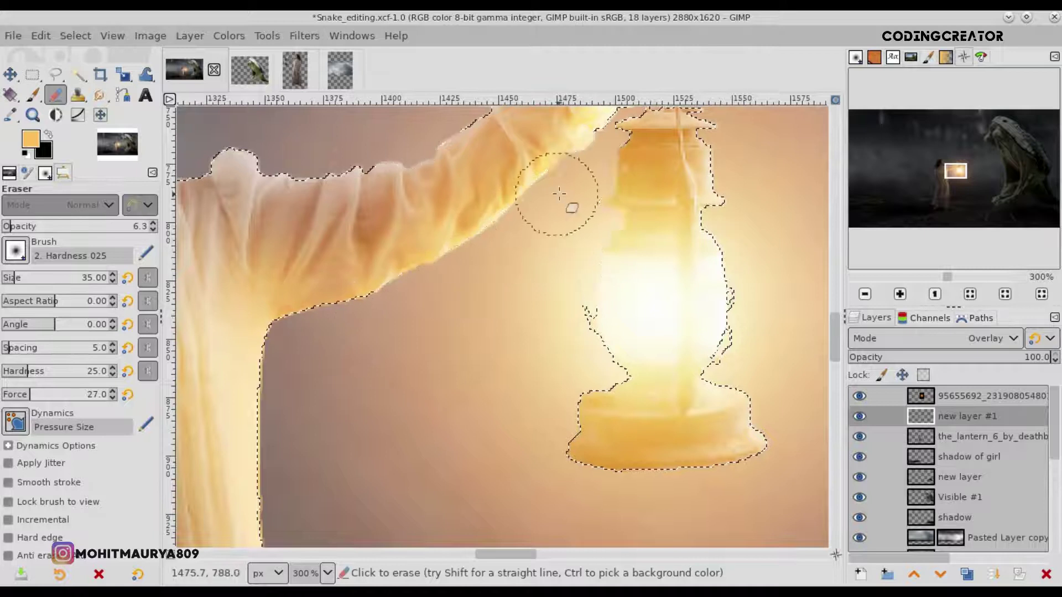
# Erase stray glow along the raised arm's edge and clear the selection.
pyautogui.scroll(2, 838, 338)
pyautogui.scroll(2, 838, 339)
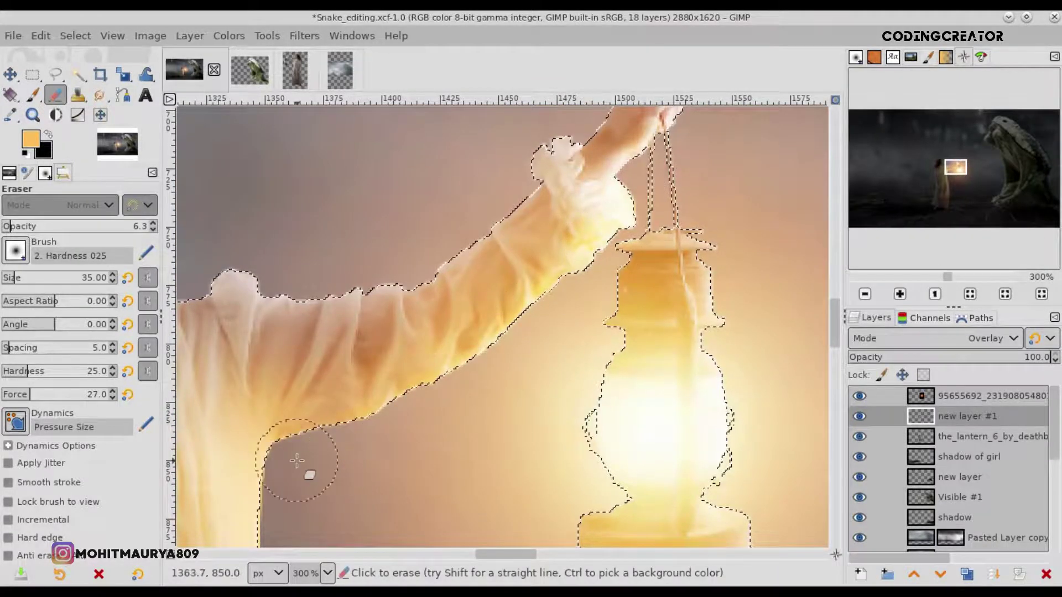
pyautogui.scroll(-3, 297, 461)
pyautogui.scroll(-4, 297, 460)
pyautogui.click(76, 35)
pyautogui.click(92, 74)
# Select the lantern layer and duplicate it.
pyautogui.press('m')
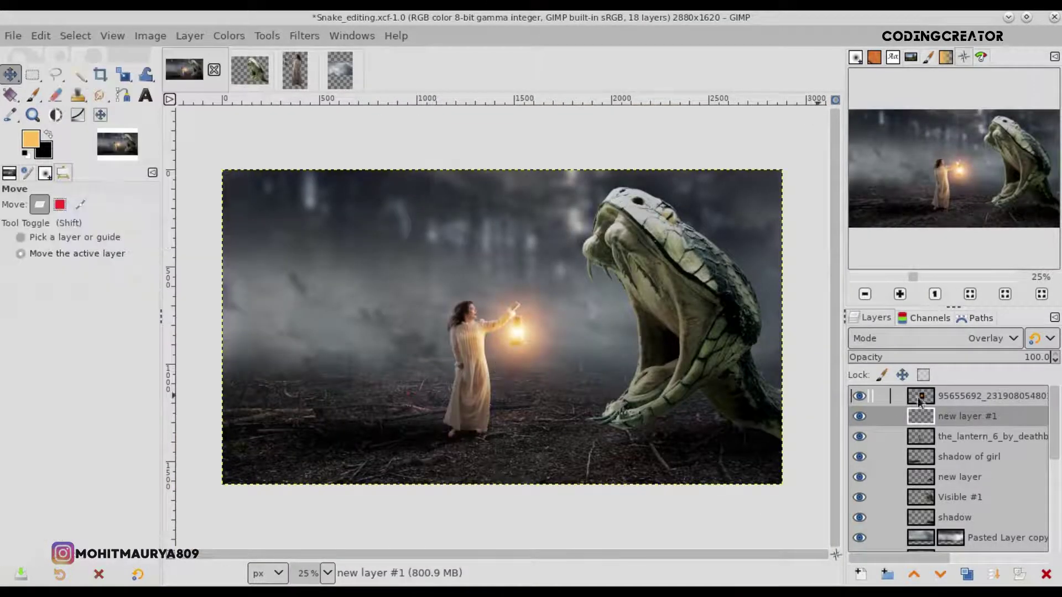
pyautogui.click(920, 400)
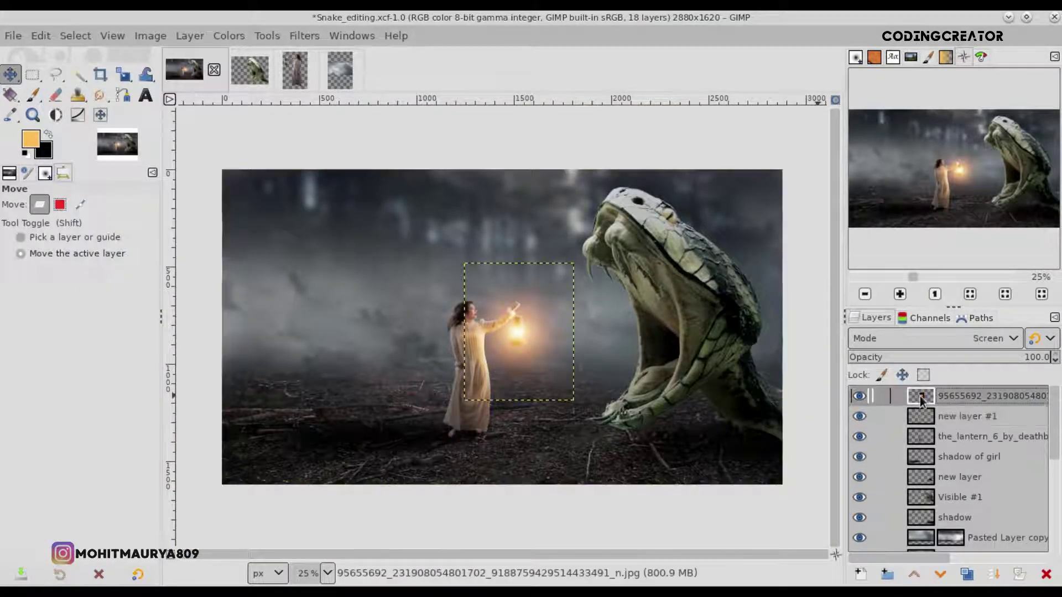
pyautogui.click(914, 442)
pyautogui.hotkey('shift', 'ctrl', 'd')
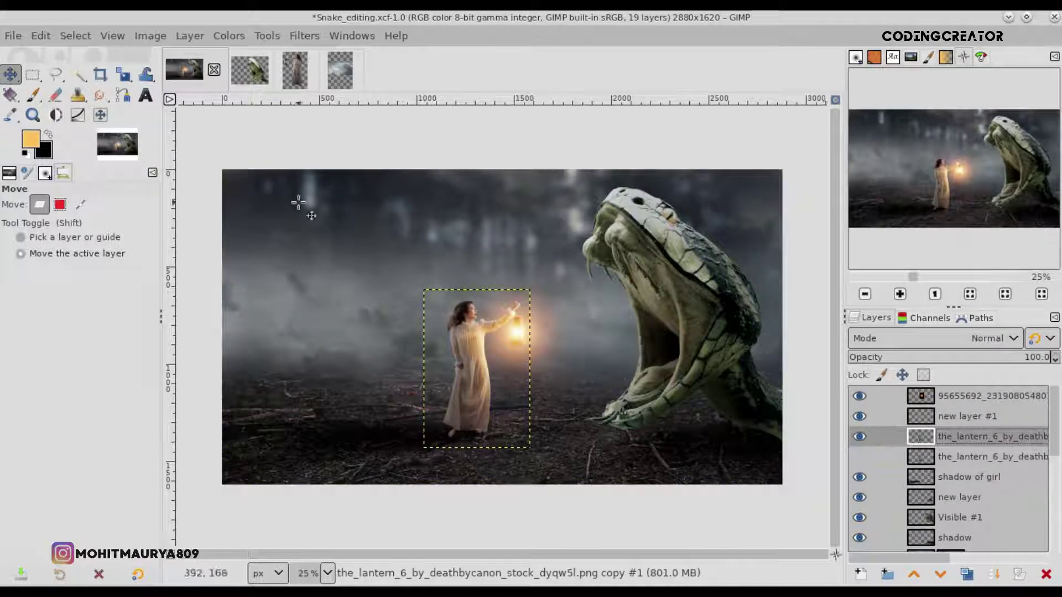
# Burn the girl's feet and dress hem darker with the Dodge/Burn tool.
pyautogui.click(100, 95)
pyautogui.scroll(-3, 154, 391)
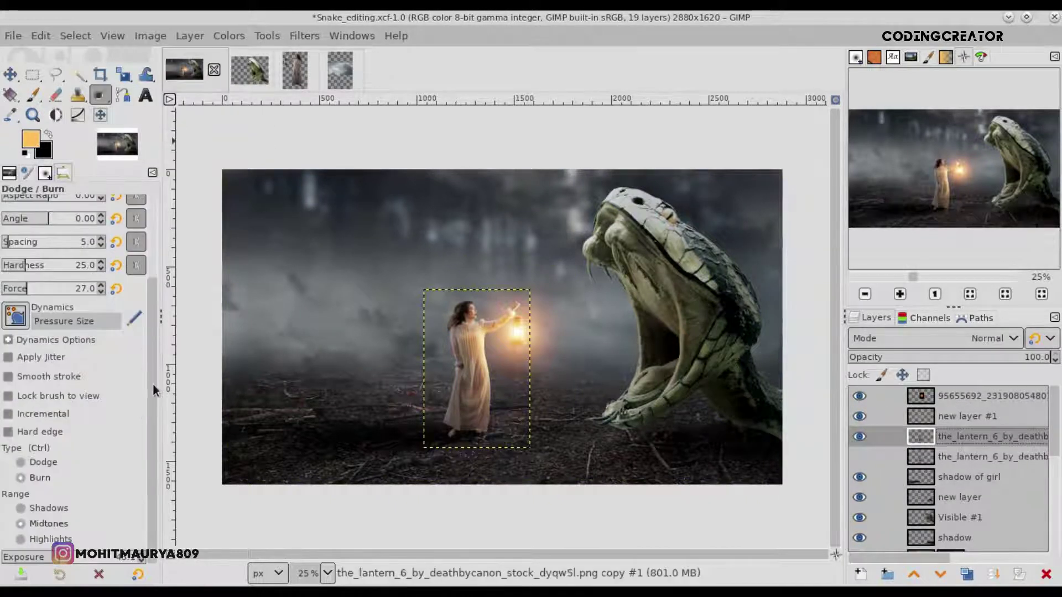
pyautogui.scroll(3, 154, 517)
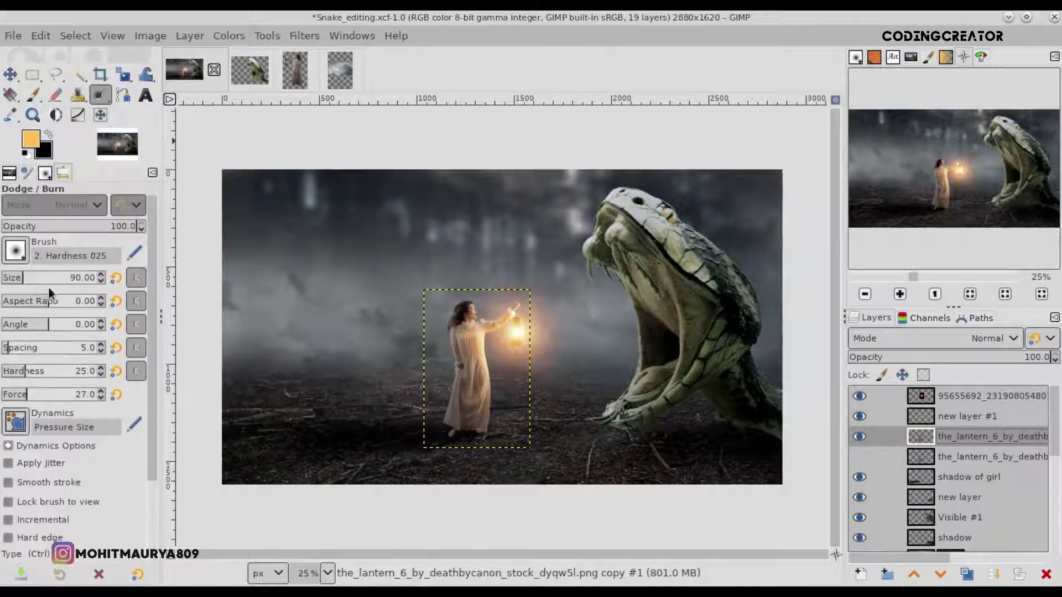
pyautogui.scroll(4, 470, 349)
pyautogui.scroll(1, 470, 349)
pyautogui.moveTo(835, 333); pyautogui.dragTo(832, 443)
pyautogui.moveTo(387, 434)
pyautogui.mouseDown()
pyautogui.moveTo(433, 431)
pyautogui.moveTo(407, 438)
pyautogui.mouseUp()
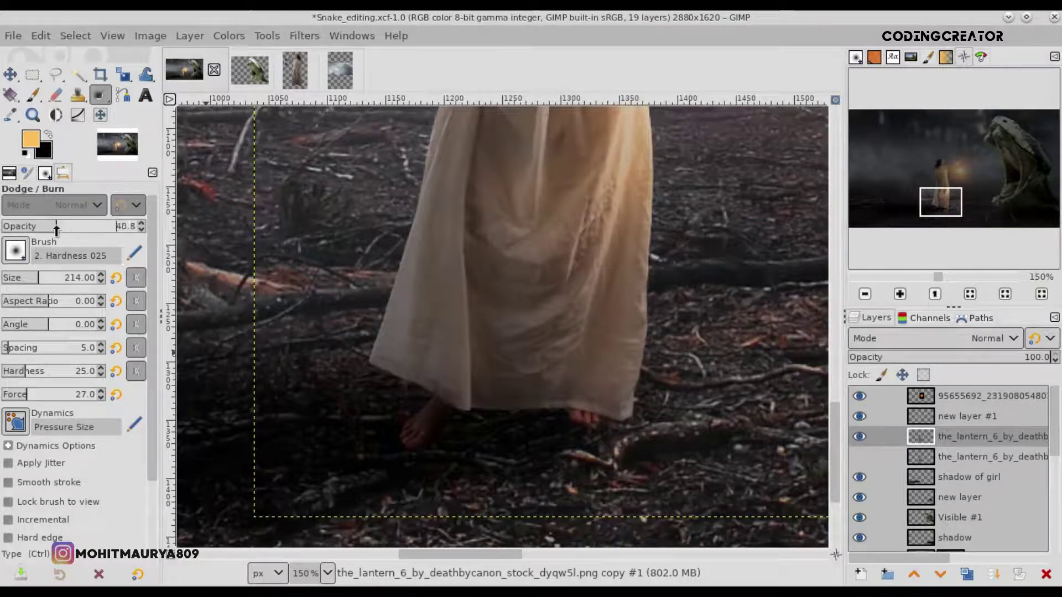
pyautogui.moveTo(56, 230); pyautogui.dragTo(55, 229)
pyautogui.moveTo(398, 237)
pyautogui.mouseDown()
pyautogui.moveTo(433, 285)
pyautogui.moveTo(388, 313)
pyautogui.mouseUp()
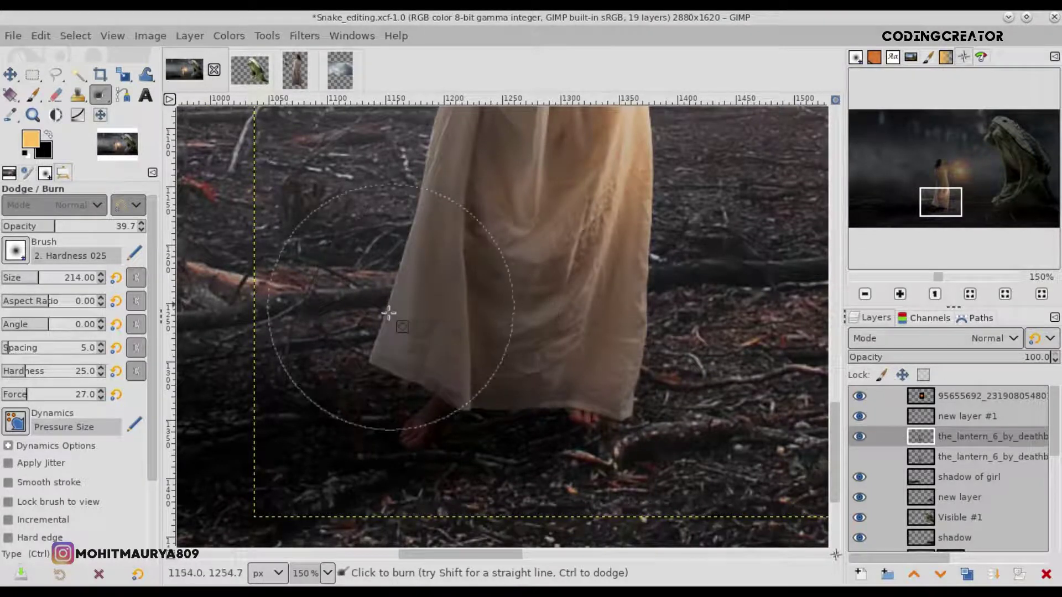
# Darken the lower and left dress folds with a 90-pixel burn brush.
pyautogui.scroll(3, 498, 289)
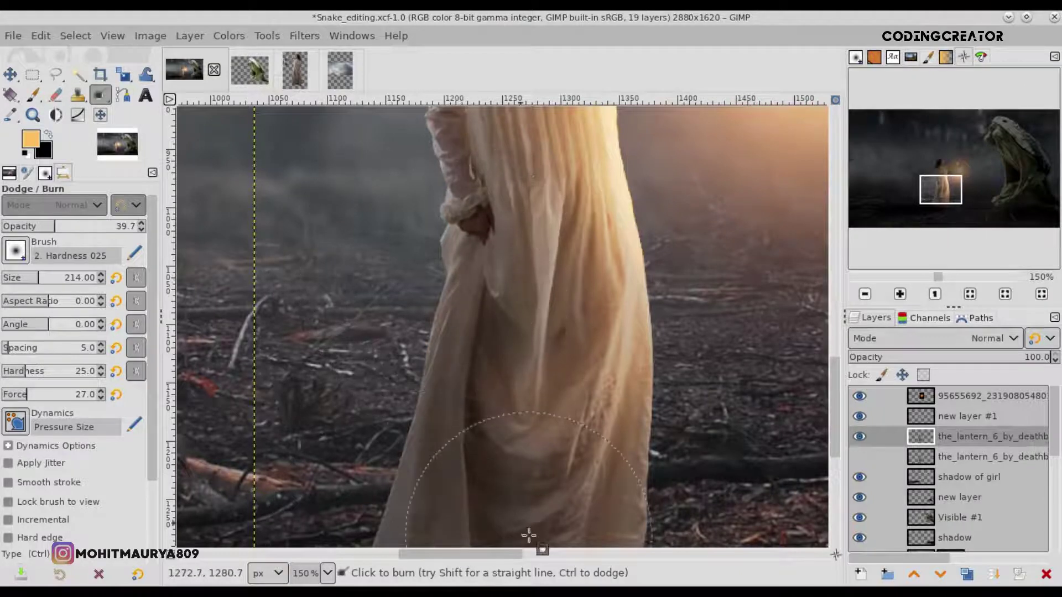
pyautogui.scroll(-3, 836, 402)
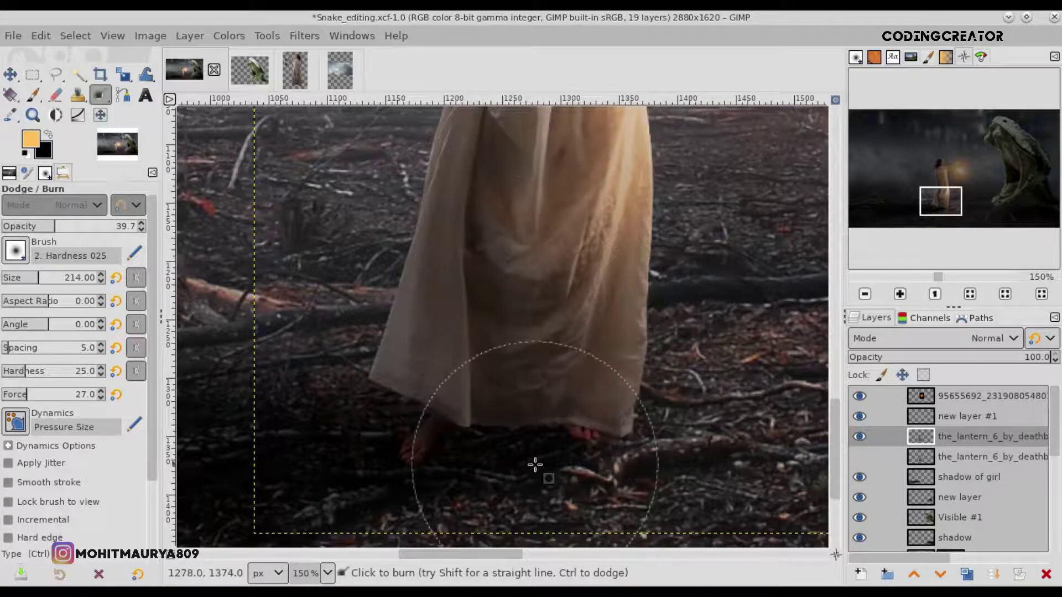
pyautogui.scroll(4, 699, 392)
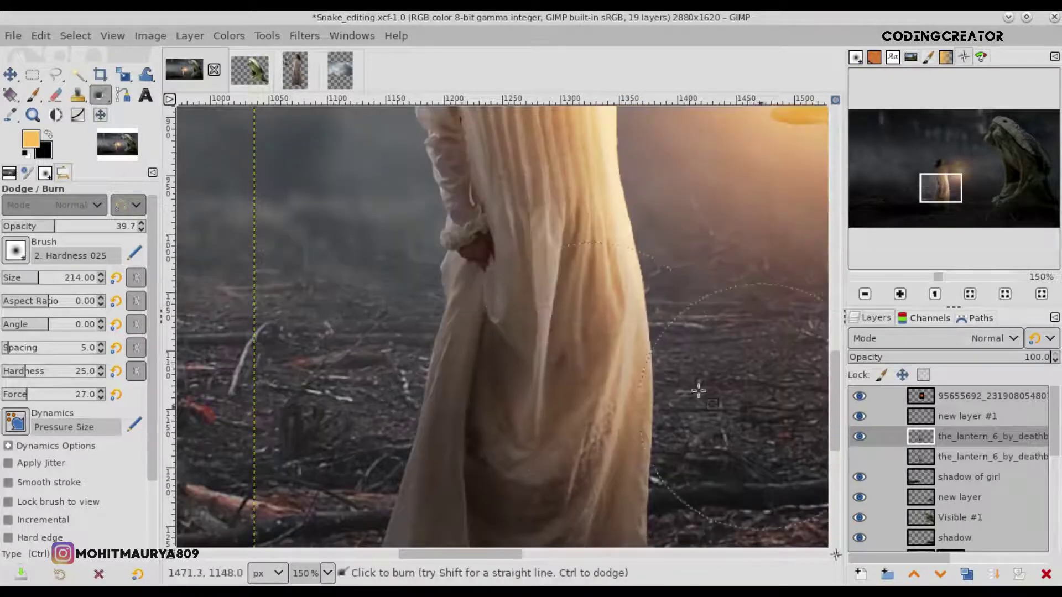
pyautogui.click(52, 227)
pyautogui.click(25, 283)
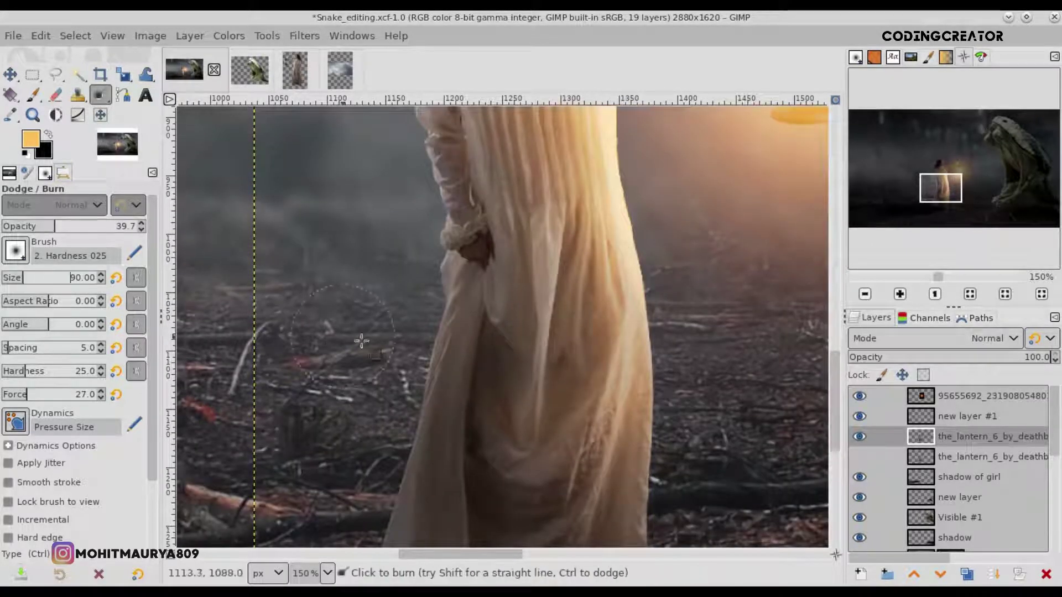
pyautogui.moveTo(495, 410)
pyautogui.mouseDown()
pyautogui.moveTo(490, 500)
pyautogui.moveTo(474, 496)
pyautogui.moveTo(577, 487)
pyautogui.mouseUp()
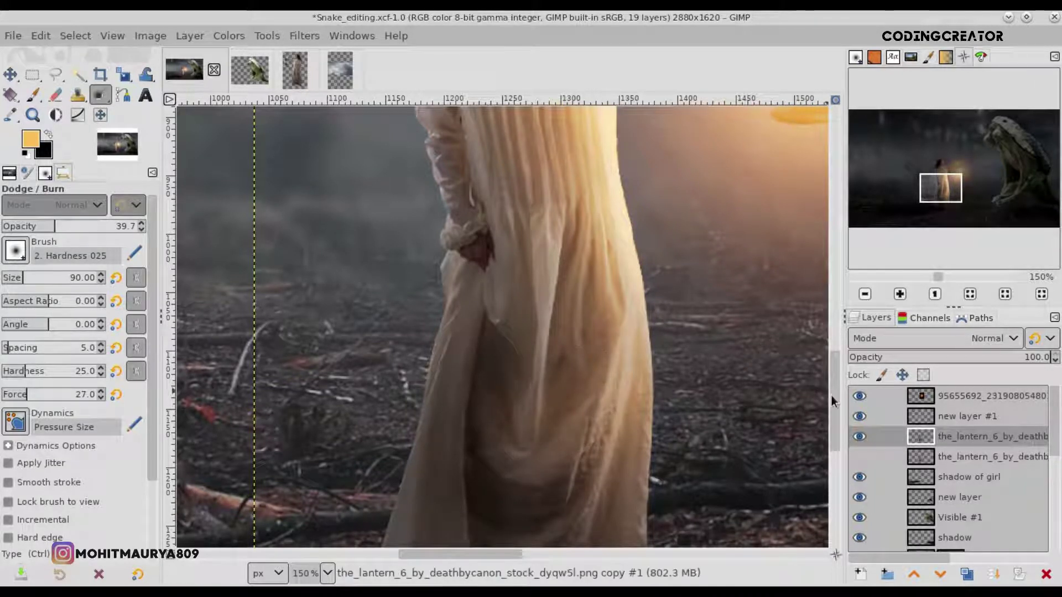
pyautogui.scroll(-3, 587, 398)
pyautogui.moveTo(525, 436)
pyautogui.mouseDown()
pyautogui.moveTo(474, 469)
pyautogui.moveTo(503, 329)
pyautogui.moveTo(450, 318)
pyautogui.moveTo(435, 133)
pyautogui.moveTo(387, 373)
pyautogui.moveTo(422, 422)
pyautogui.moveTo(443, 175)
pyautogui.mouseUp()
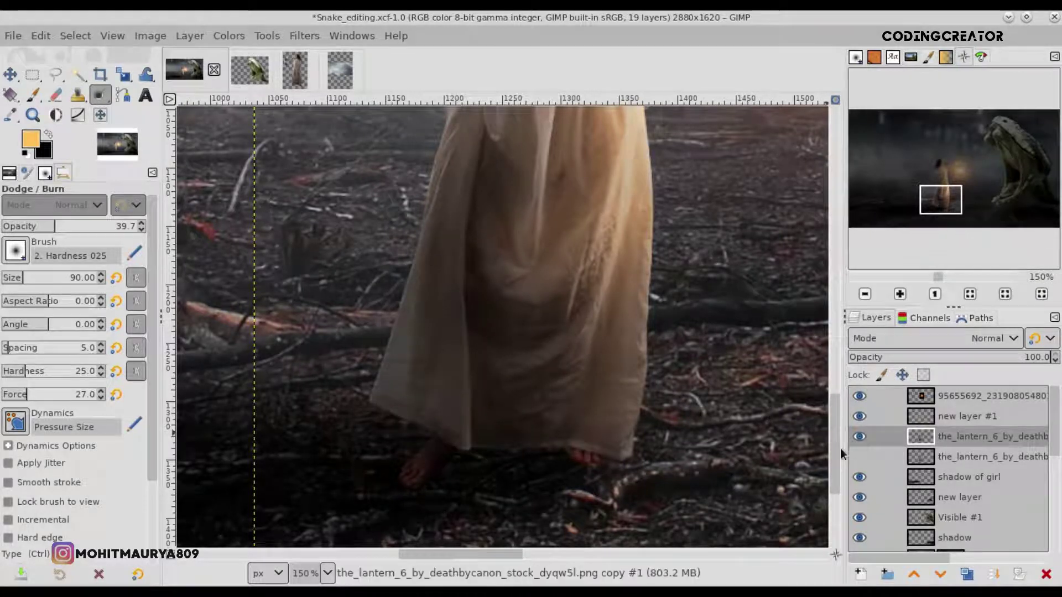
# Burn the sleeve's left edge, arm, hand and dress centre.
pyautogui.scroll(3, 432, 251)
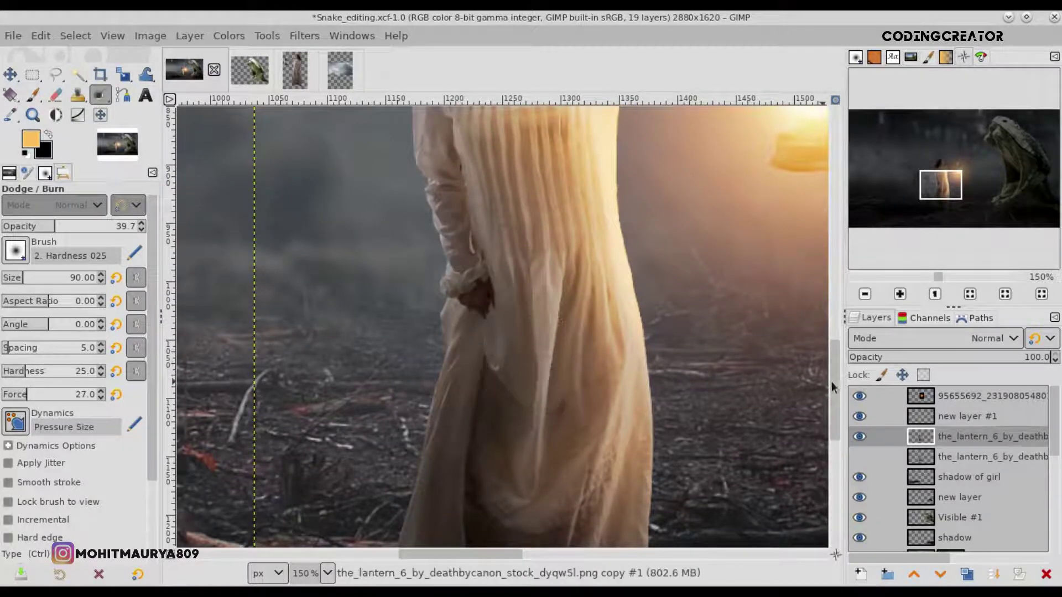
pyautogui.scroll(2, 832, 376)
pyautogui.scroll(2, 835, 371)
pyautogui.moveTo(427, 227); pyautogui.dragTo(443, 364)
pyautogui.moveTo(467, 294); pyautogui.dragTo(436, 191)
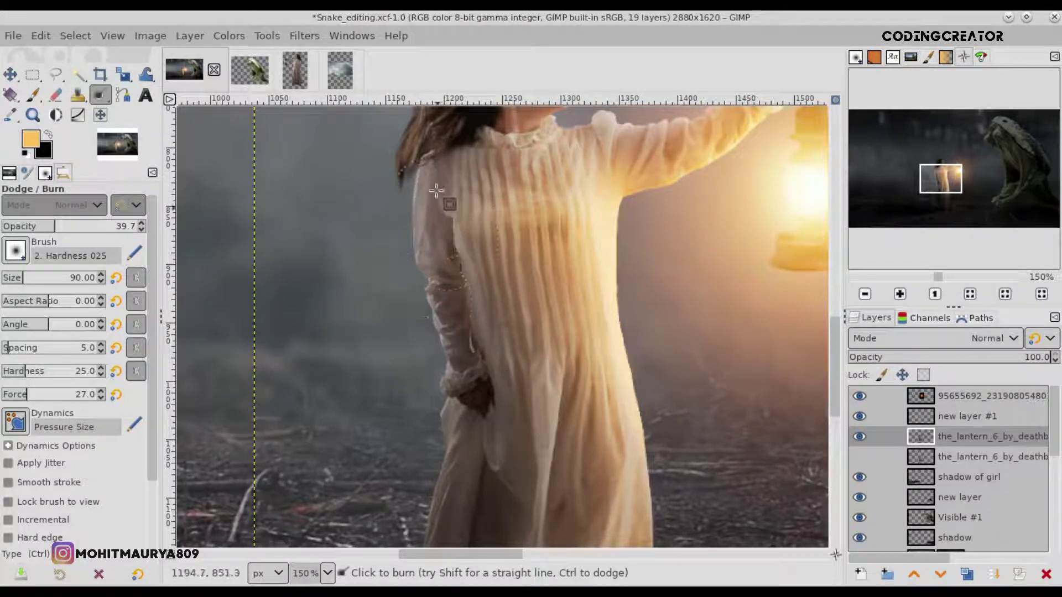
pyautogui.moveTo(444, 453); pyautogui.dragTo(450, 291)
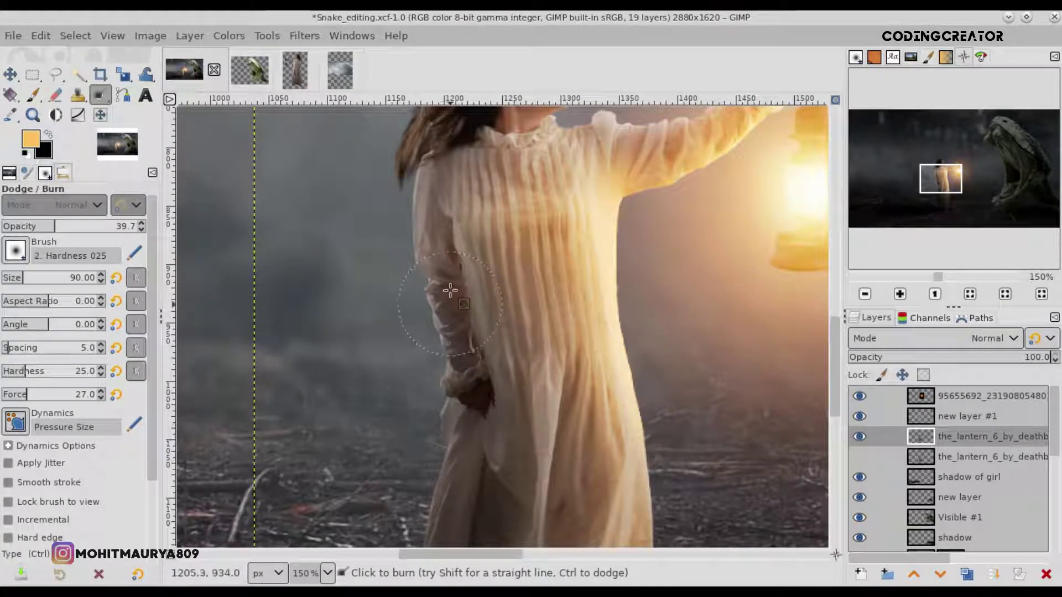
pyautogui.moveTo(469, 329); pyautogui.dragTo(517, 420)
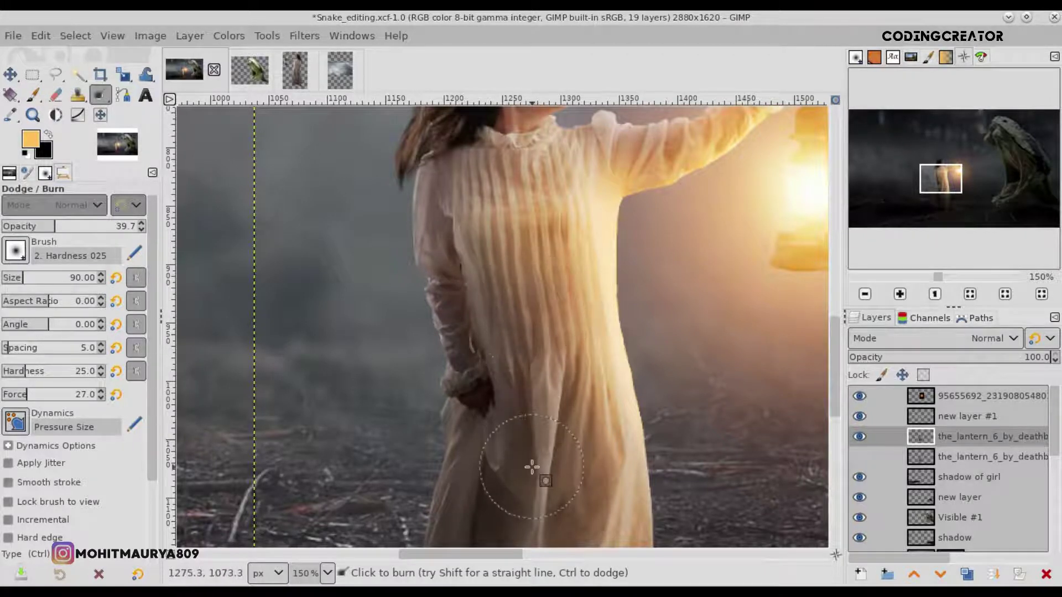
pyautogui.moveTo(835, 396); pyautogui.dragTo(835, 363)
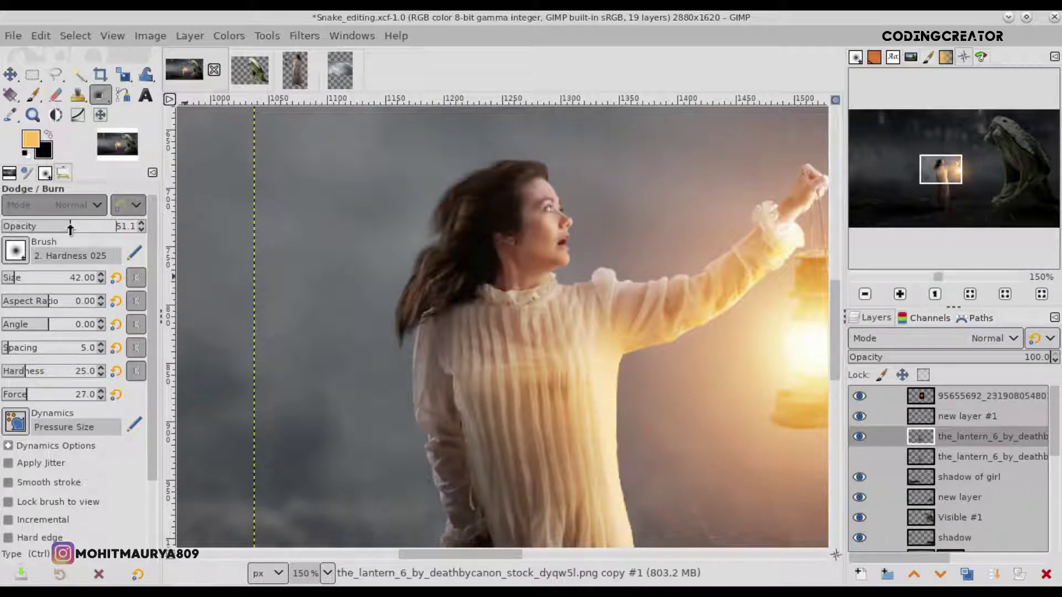
# Burn the neck, hairline and left sleeve edge slightly darker.
pyautogui.moveTo(498, 260)
pyautogui.mouseDown()
pyautogui.moveTo(492, 300)
pyautogui.moveTo(508, 248)
pyautogui.mouseUp()
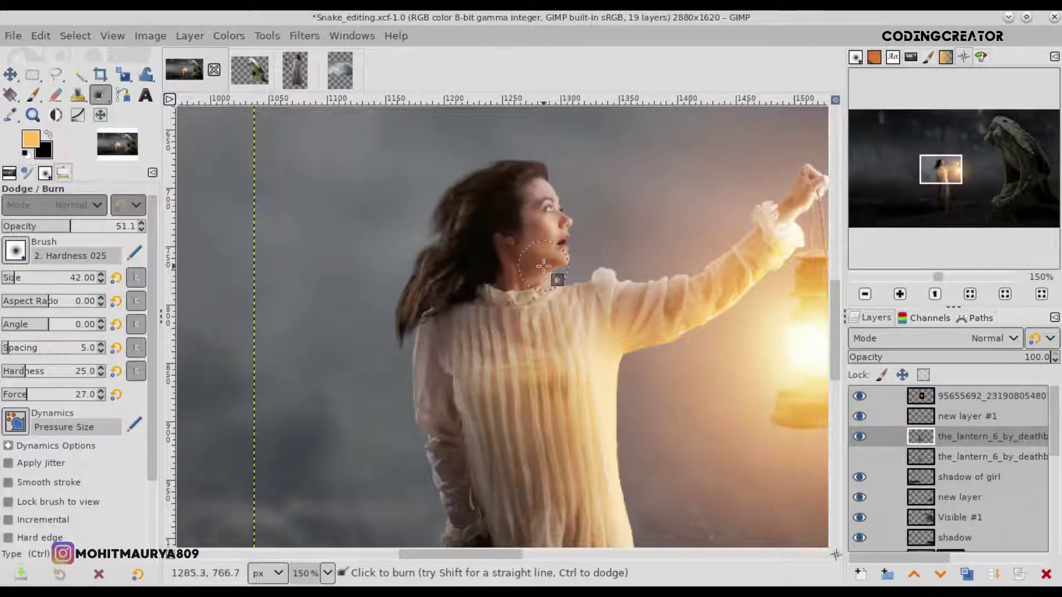
pyautogui.moveTo(533, 202); pyautogui.dragTo(534, 203)
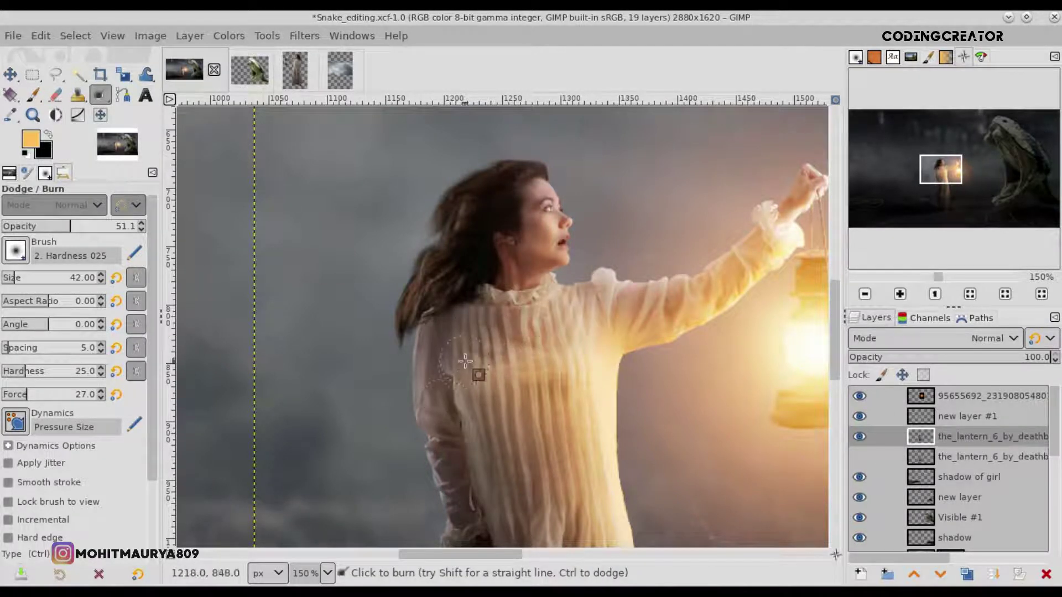
pyautogui.moveTo(453, 373); pyautogui.dragTo(453, 394)
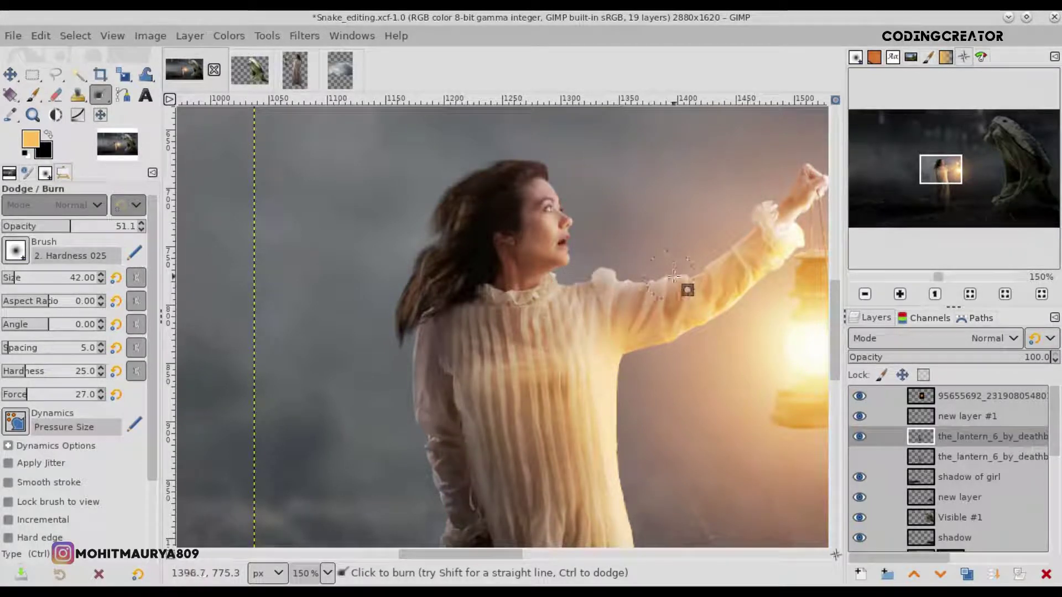
pyautogui.moveTo(498, 555); pyautogui.dragTo(546, 554)
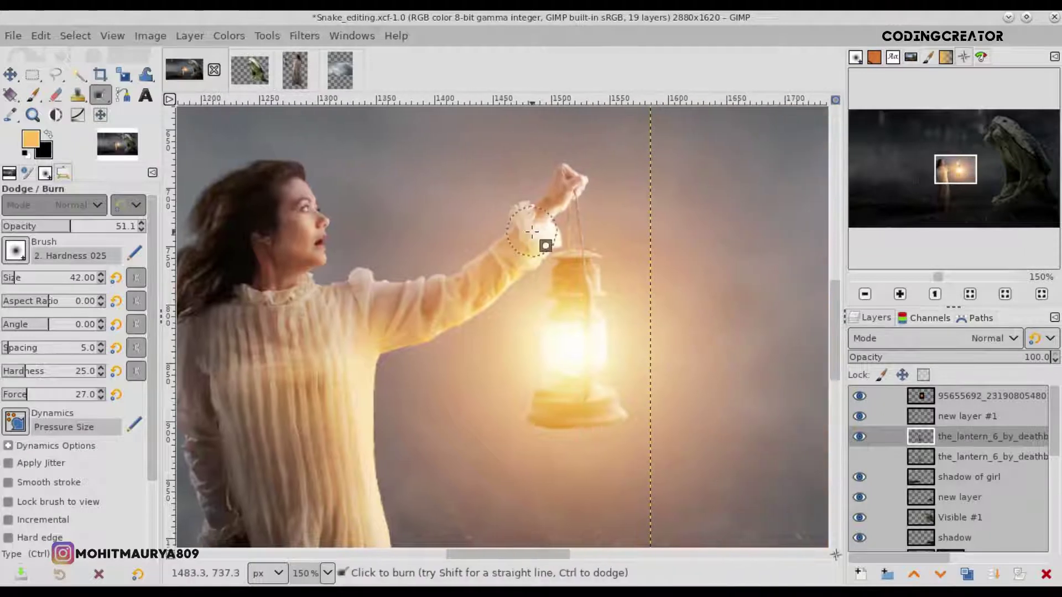
# Darken the hand from fingertips to wrist at burn strength about 76, then zoom out.
pyautogui.moveTo(76, 226); pyautogui.dragTo(105, 227)
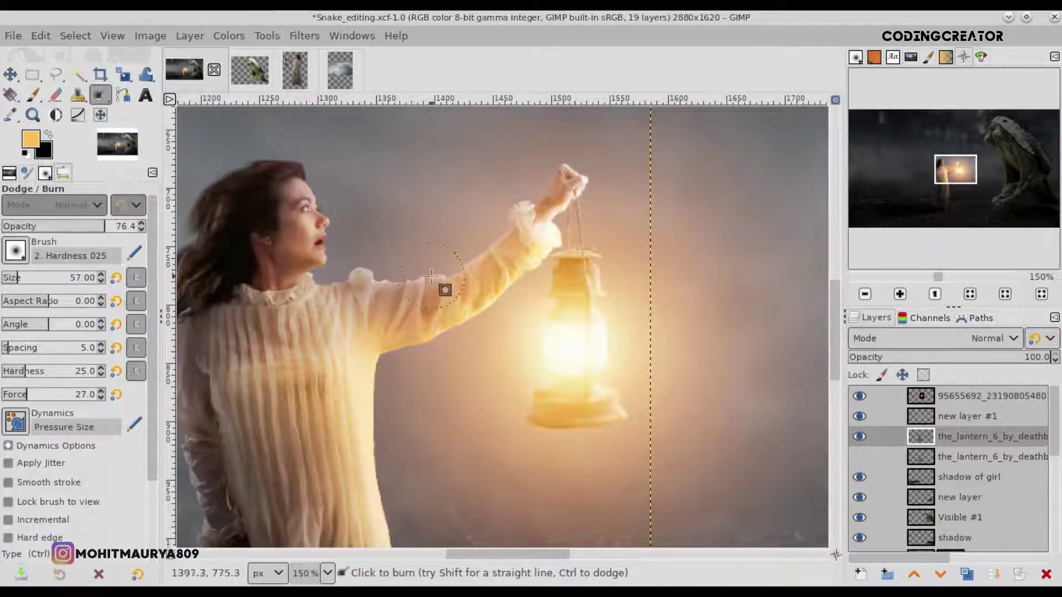
pyautogui.keyDown('ctrl'); pyautogui.scroll(3, 571, 165); pyautogui.keyUp('ctrl')
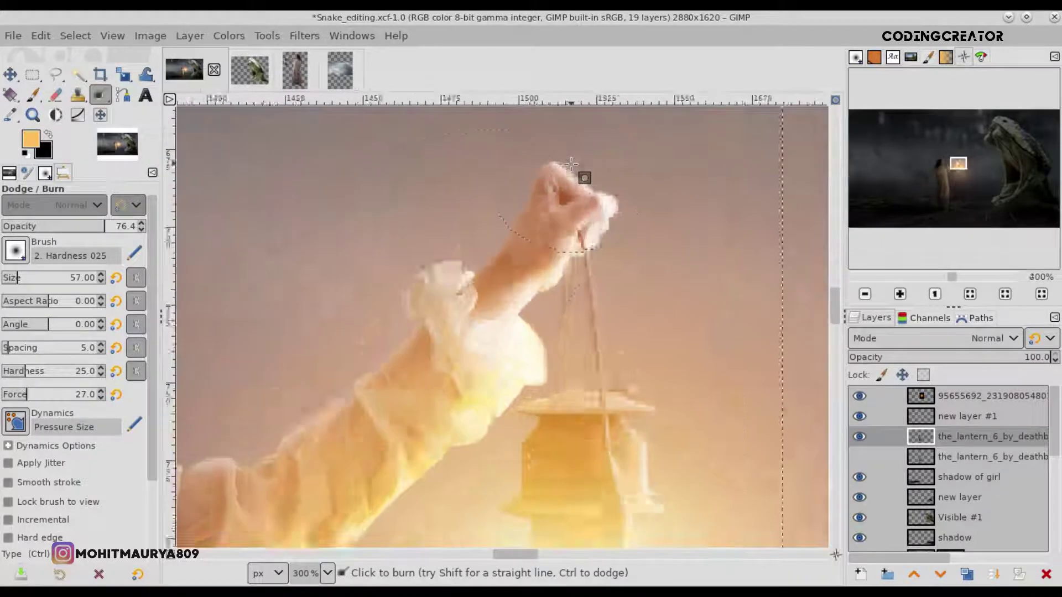
pyautogui.keyDown('ctrl'); pyautogui.scroll(1, 585, 173); pyautogui.keyUp('ctrl')
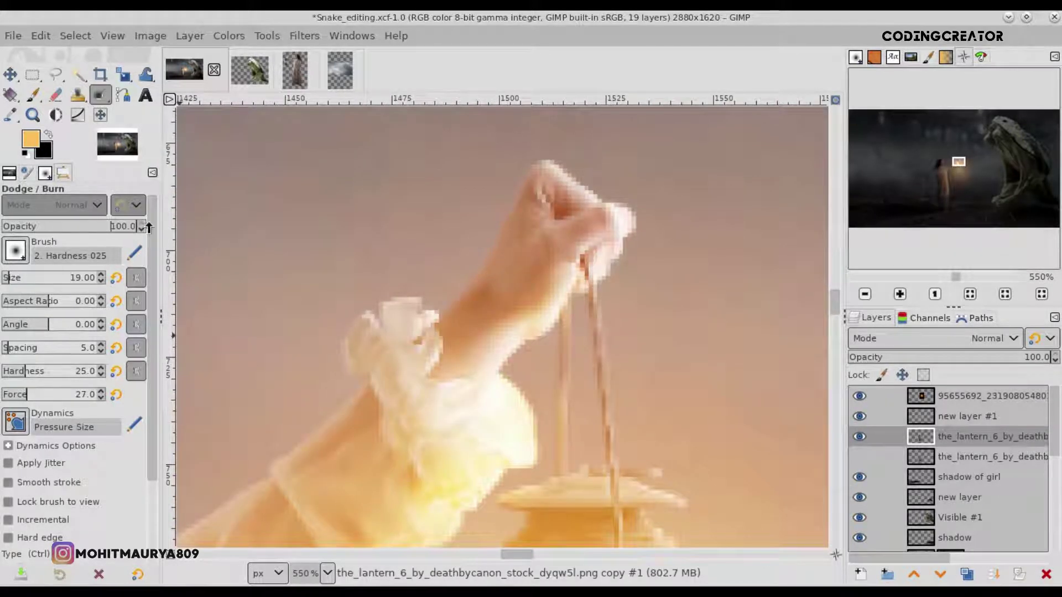
pyautogui.moveTo(618, 219)
pyautogui.mouseDown()
pyautogui.moveTo(536, 227)
pyautogui.moveTo(490, 248)
pyautogui.moveTo(640, 230)
pyautogui.moveTo(553, 239)
pyautogui.mouseUp()
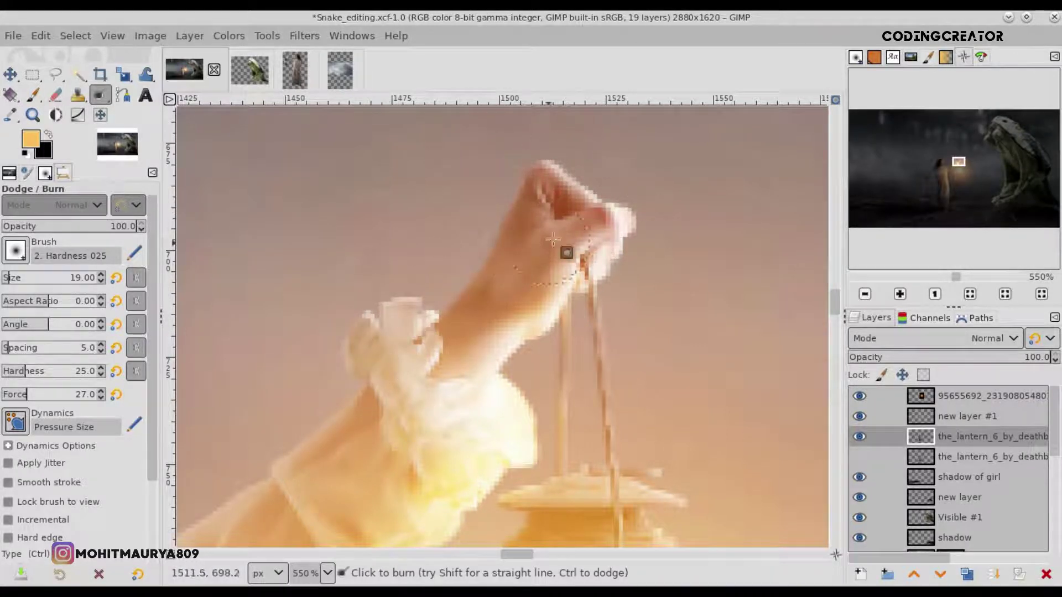
pyautogui.keyDown('ctrl'); pyautogui.scroll(-4, 607, 181); pyautogui.keyUp('ctrl')
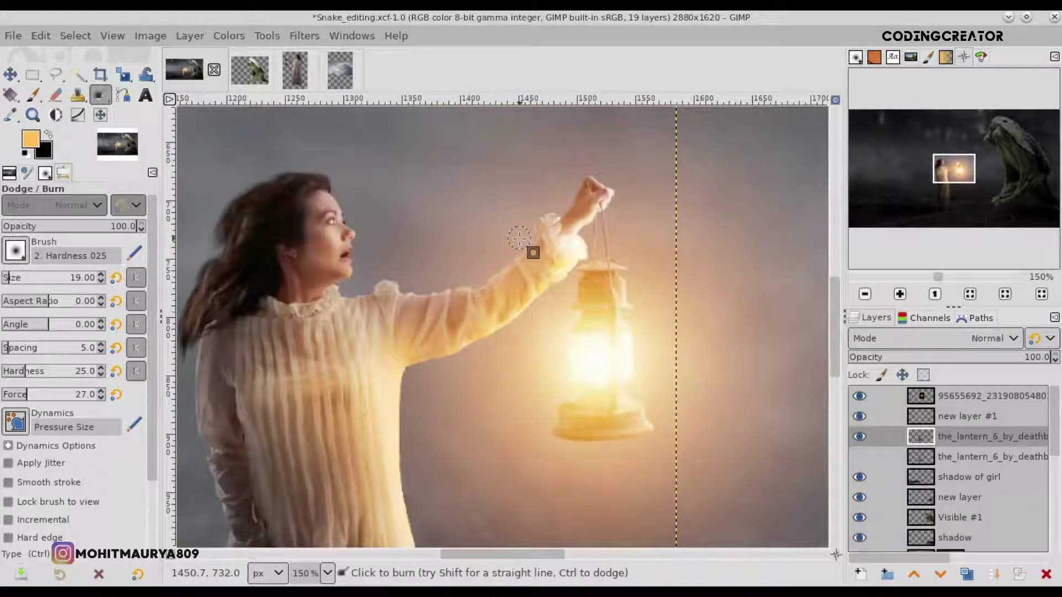
pyautogui.keyDown('ctrl'); pyautogui.scroll(2, 520, 239); pyautogui.keyUp('ctrl')
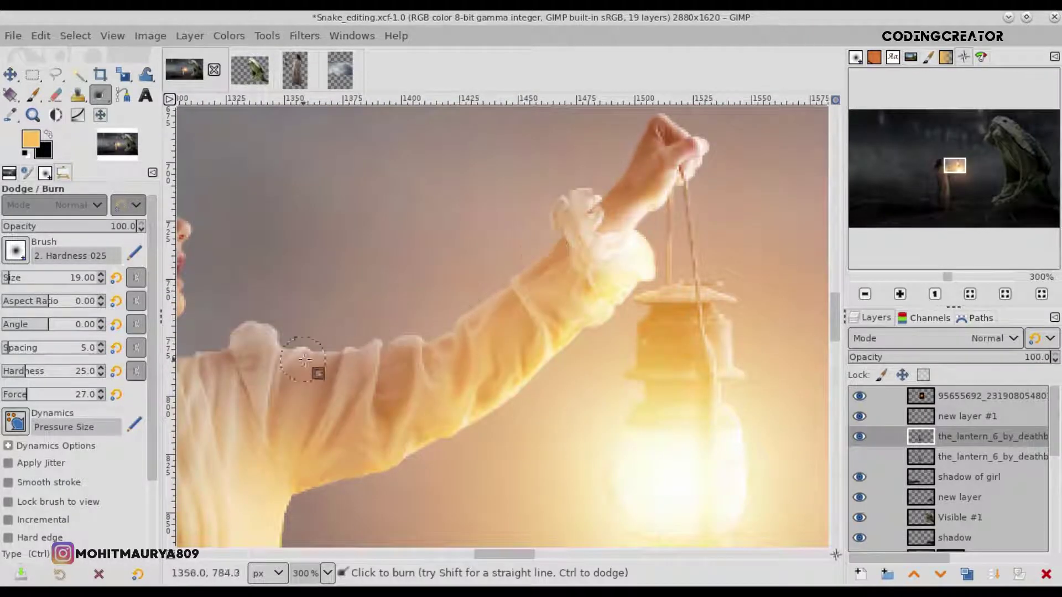
pyautogui.keyDown('ctrl'); pyautogui.scroll(-2, 268, 335); pyautogui.keyUp('ctrl')
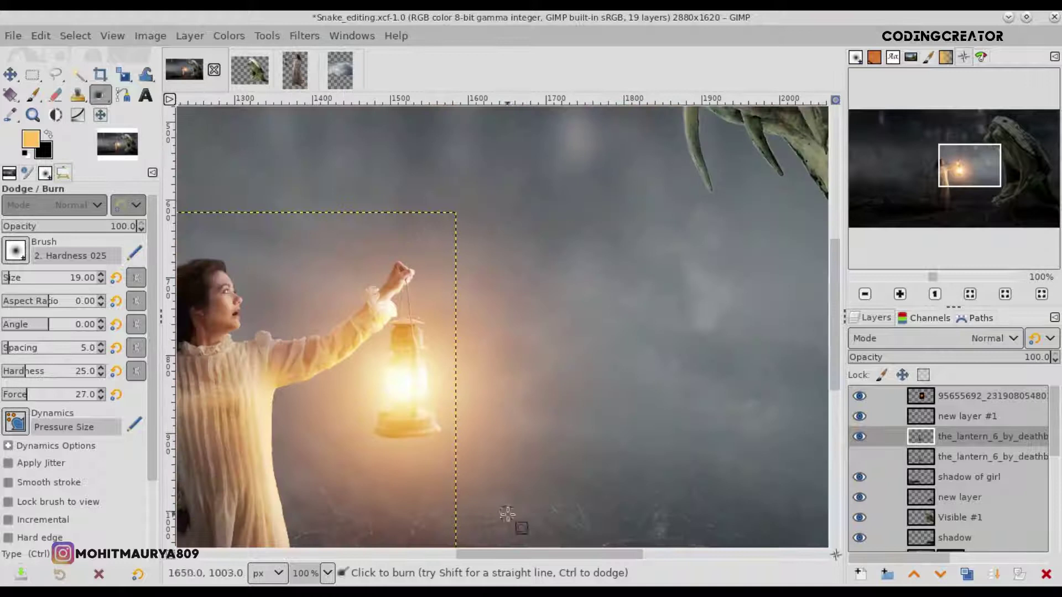
pyautogui.hscroll(-3, 502, 554)
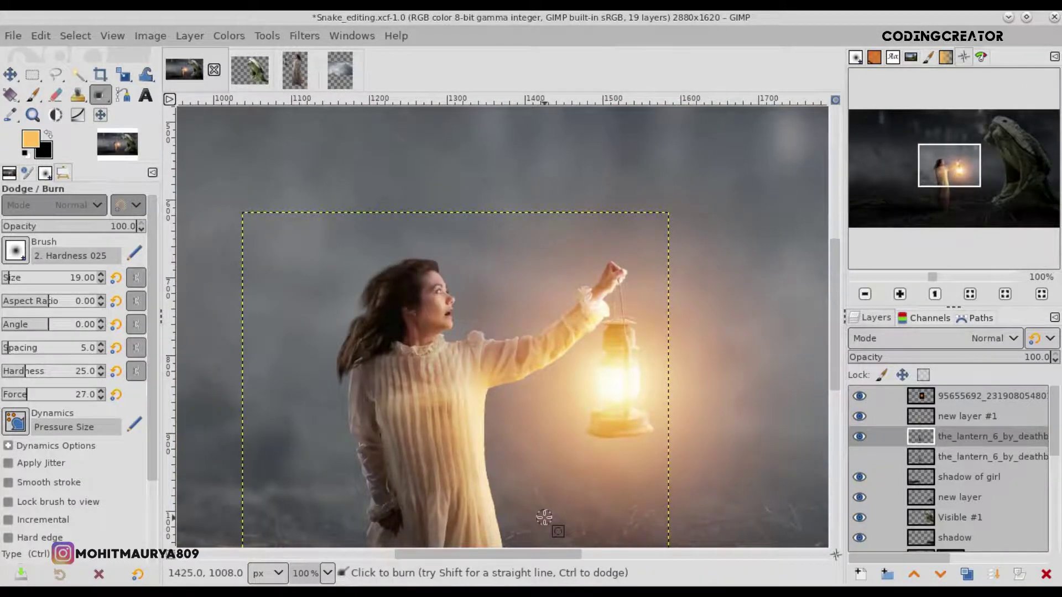
pyautogui.keyDown('ctrl'); pyautogui.scroll(-3, 545, 517); pyautogui.keyUp('ctrl')
pyautogui.keyDown('ctrl'); pyautogui.scroll(-1, 544, 517); pyautogui.keyUp('ctrl')
# Show the lower lantern copy layer and preview the lantern layers on and off.
pyautogui.press('m')
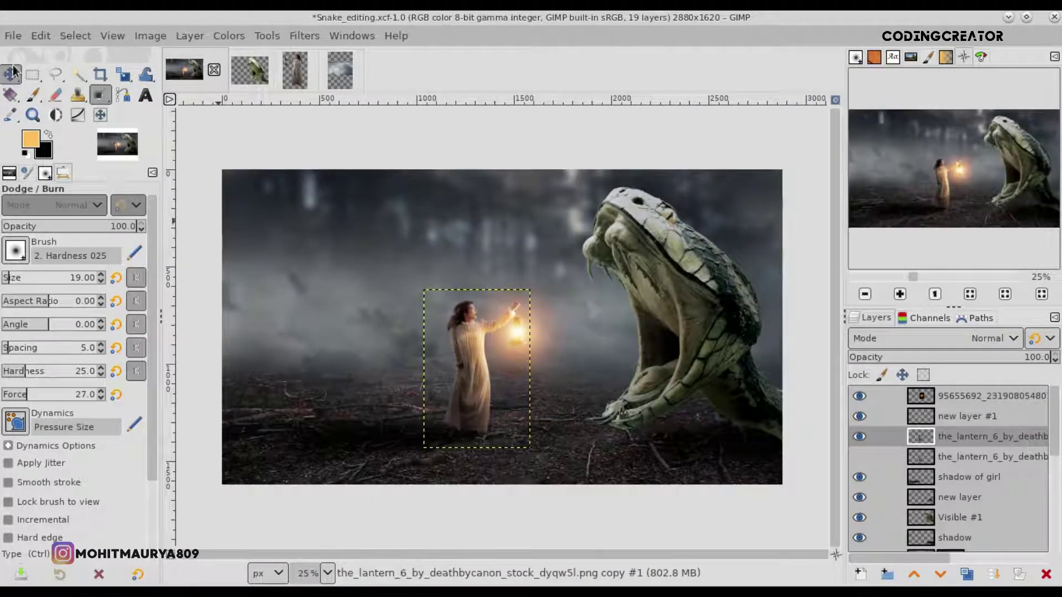
pyautogui.click(966, 400)
pyautogui.click(967, 475)
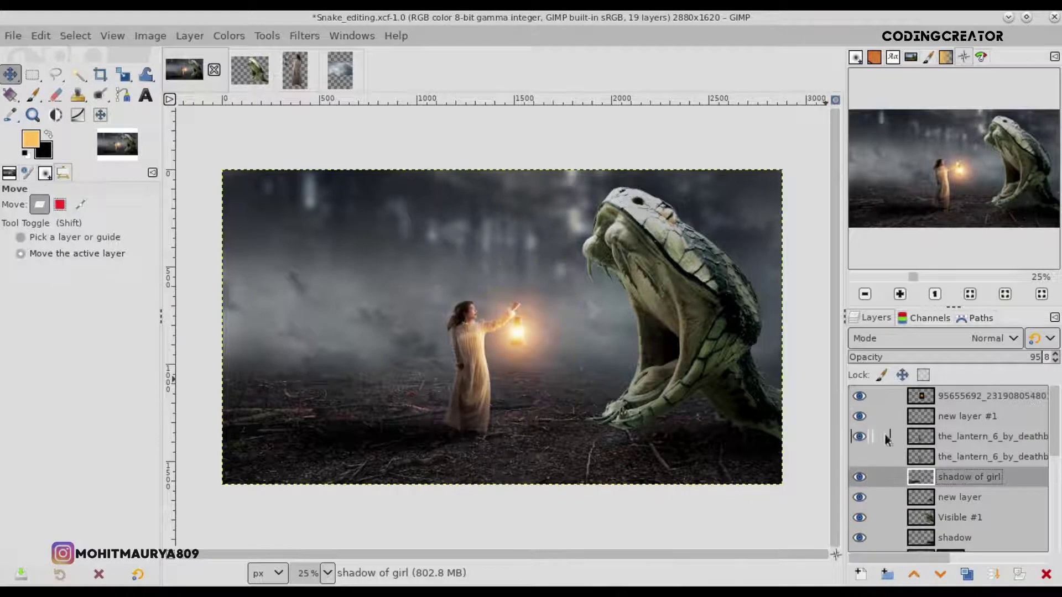
pyautogui.click(912, 452)
pyautogui.click(859, 457)
pyautogui.doubleClick(858, 440)
pyautogui.click(923, 438)
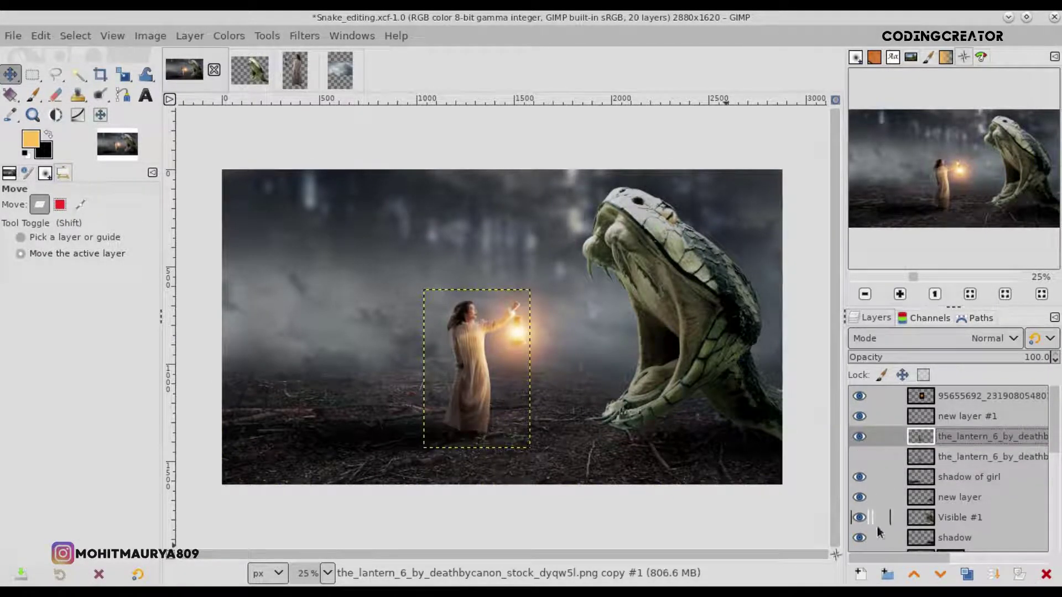
# Add new layer #2 above the lantern layers and ready the Paintbrush.
pyautogui.click(861, 575)
pyautogui.click(949, 563)
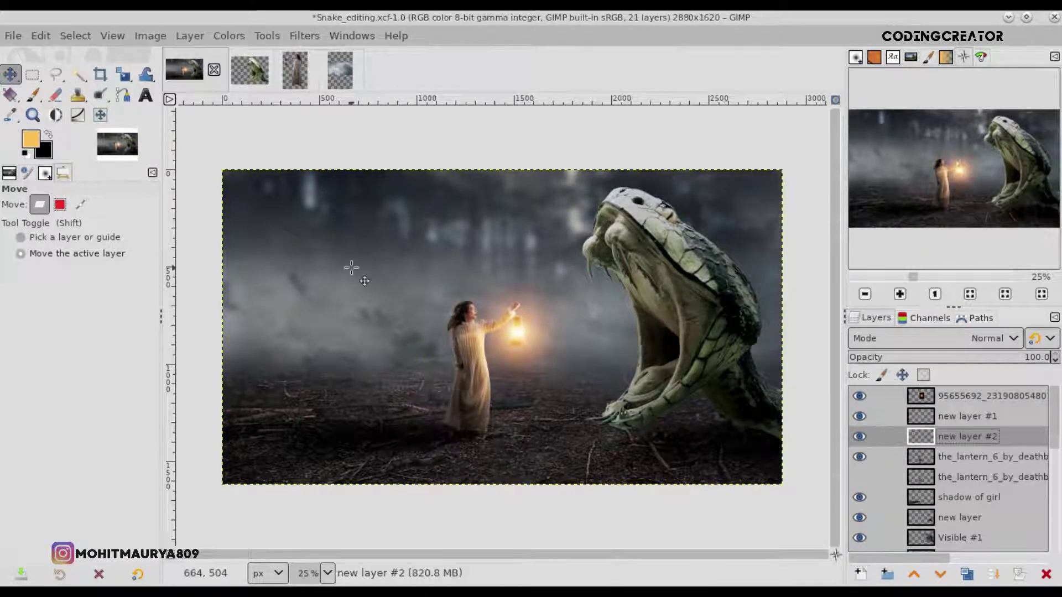
pyautogui.click(32, 94)
pyautogui.scroll(1, 437, 340)
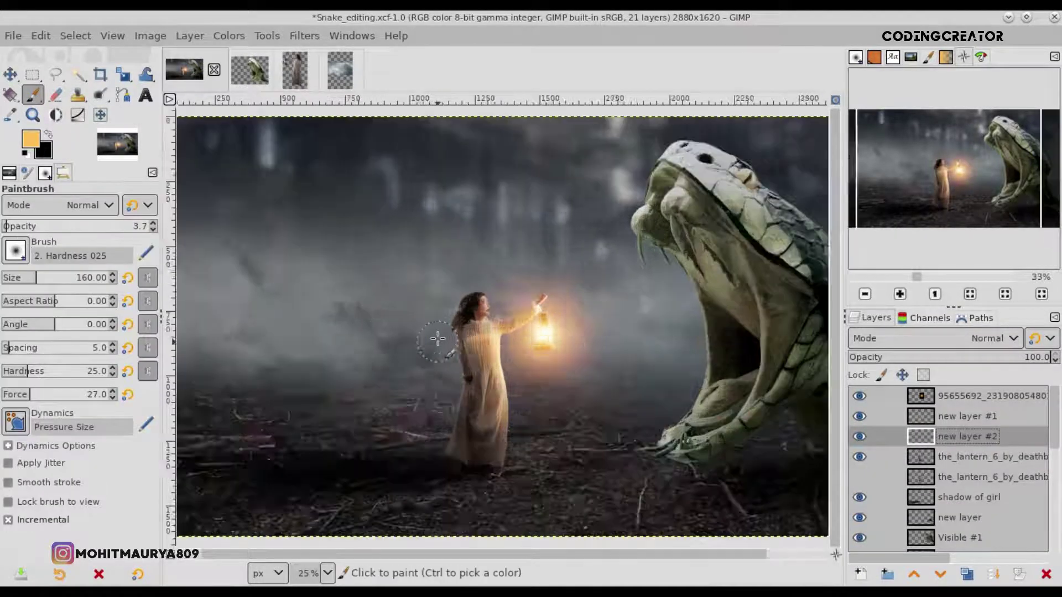
pyautogui.scroll(3, 438, 338)
pyautogui.scroll(-3, 438, 339)
pyautogui.scroll(-2, 503, 176)
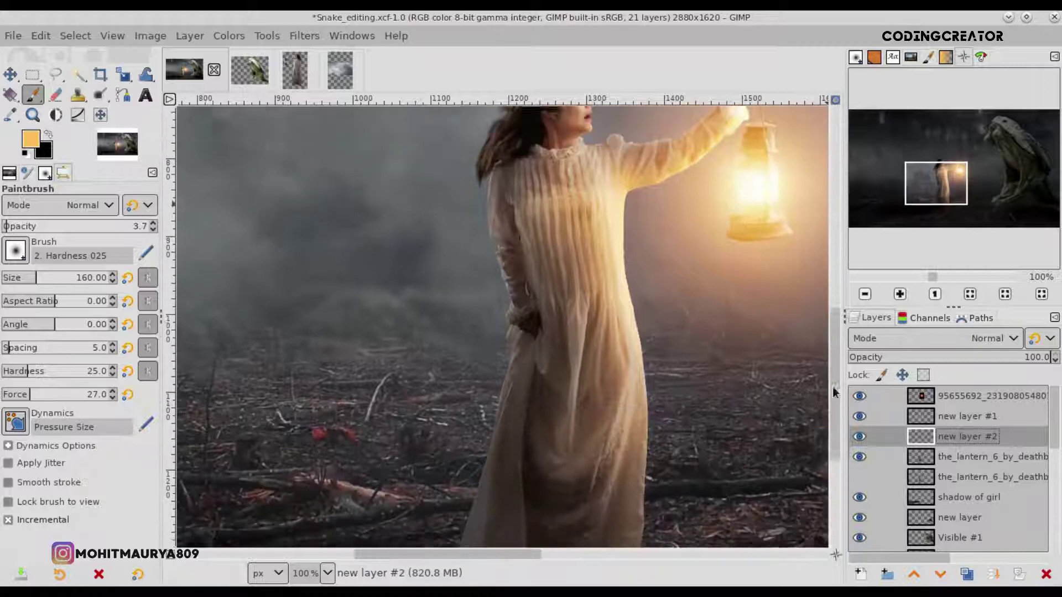
# Select the girl's outline via Alpha to Selection on the lantern copy, targeting layer #2.
pyautogui.click(923, 480)
pyautogui.rightClick(924, 480)
pyautogui.click(882, 529)
pyautogui.click(943, 442)
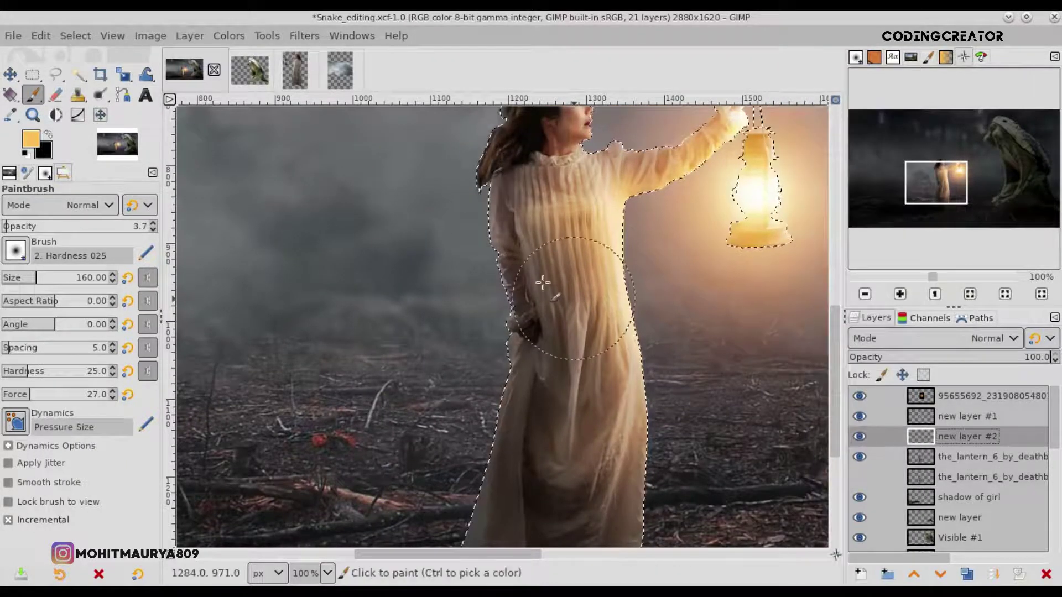
pyautogui.moveTo(482, 235); pyautogui.dragTo(487, 222)
pyautogui.hotkey('ctrl', 'z')
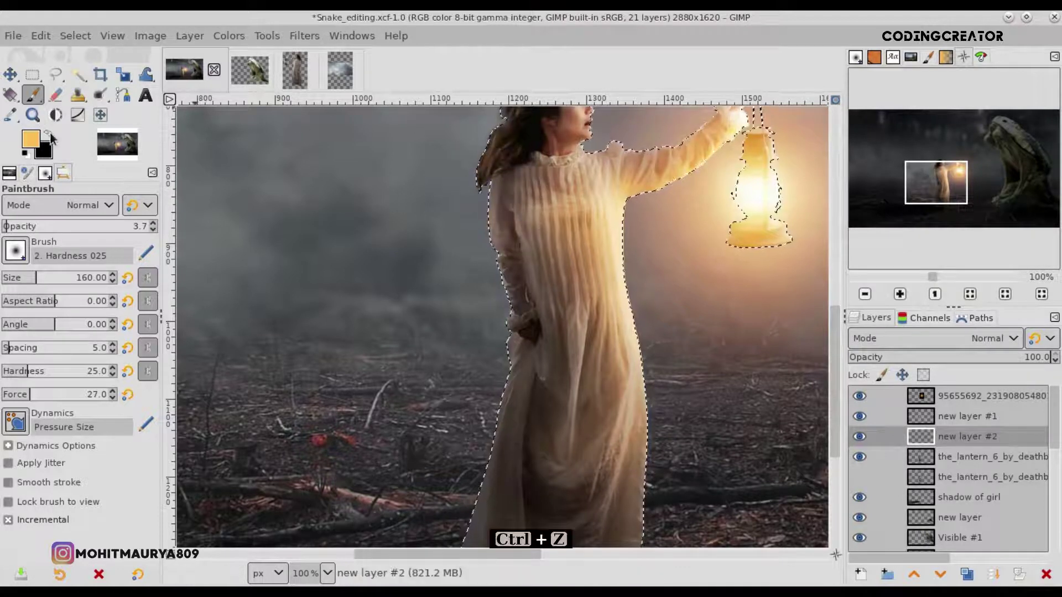
# Softly darken the girl's dress with black paint at 3.7 opacity.
pyautogui.press('x')
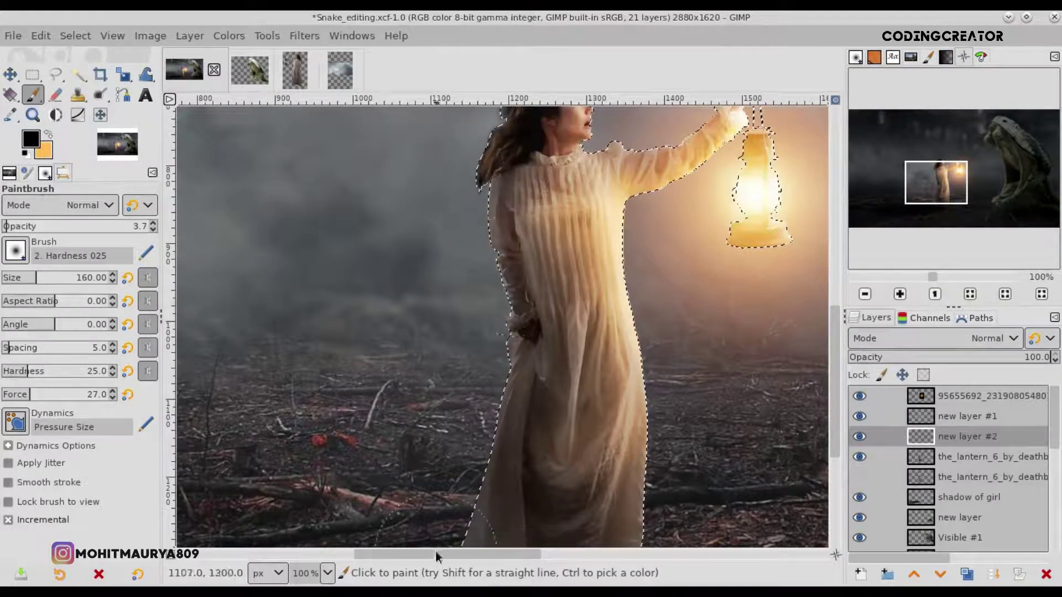
pyautogui.moveTo(561, 182); pyautogui.dragTo(546, 212)
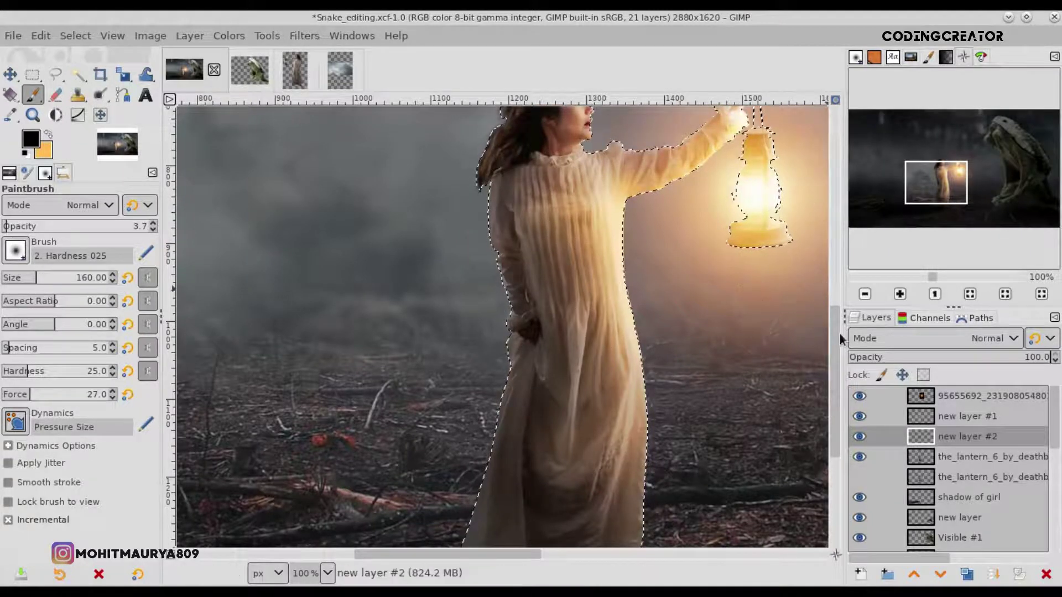
pyautogui.scroll(-5, 558, 242)
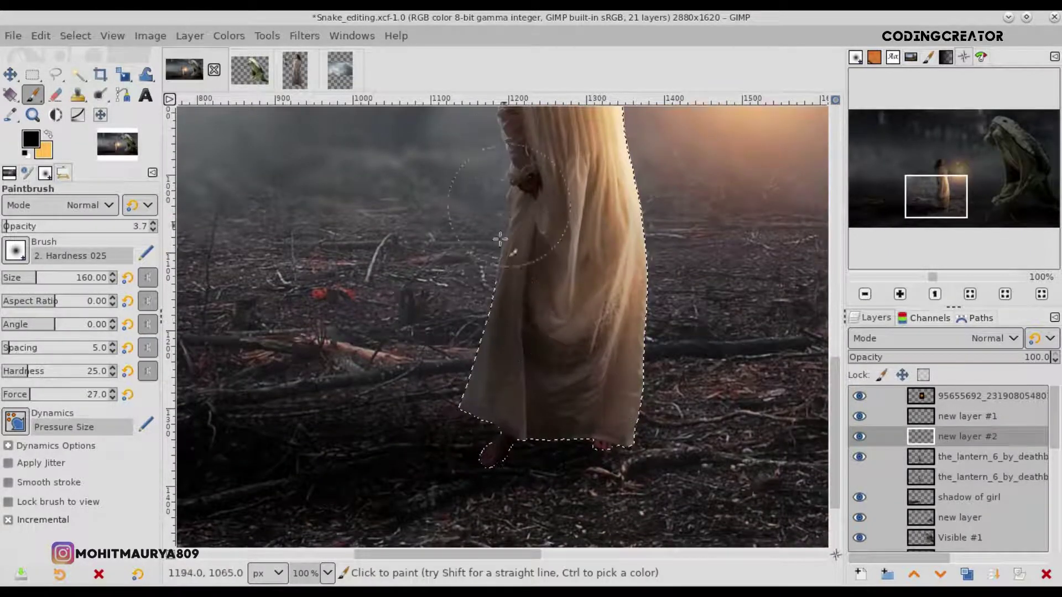
pyautogui.scroll(2, 554, 398)
pyautogui.scroll(2, 553, 398)
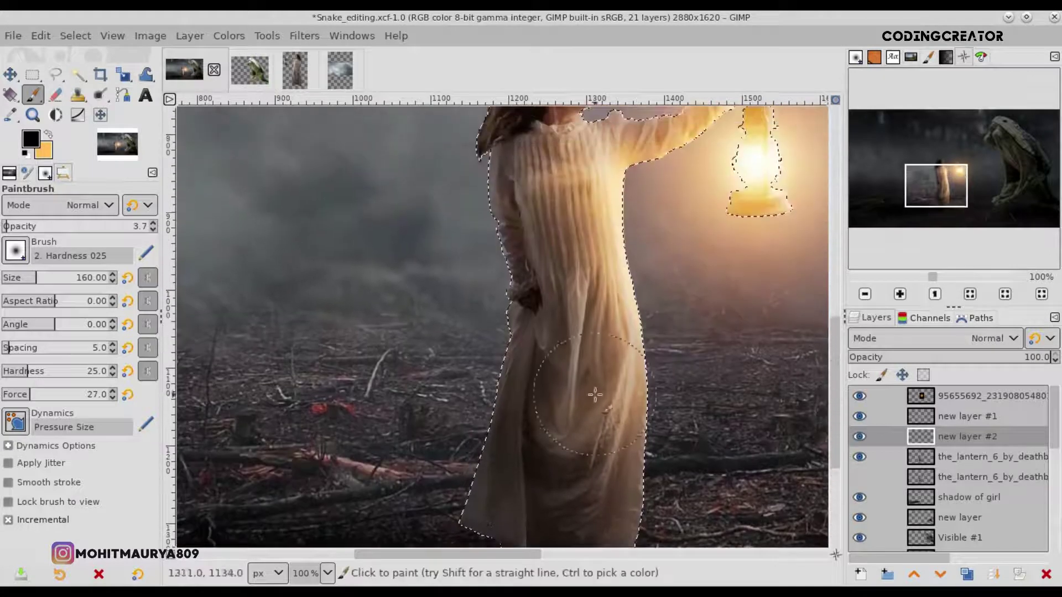
pyautogui.scroll(3, 484, 328)
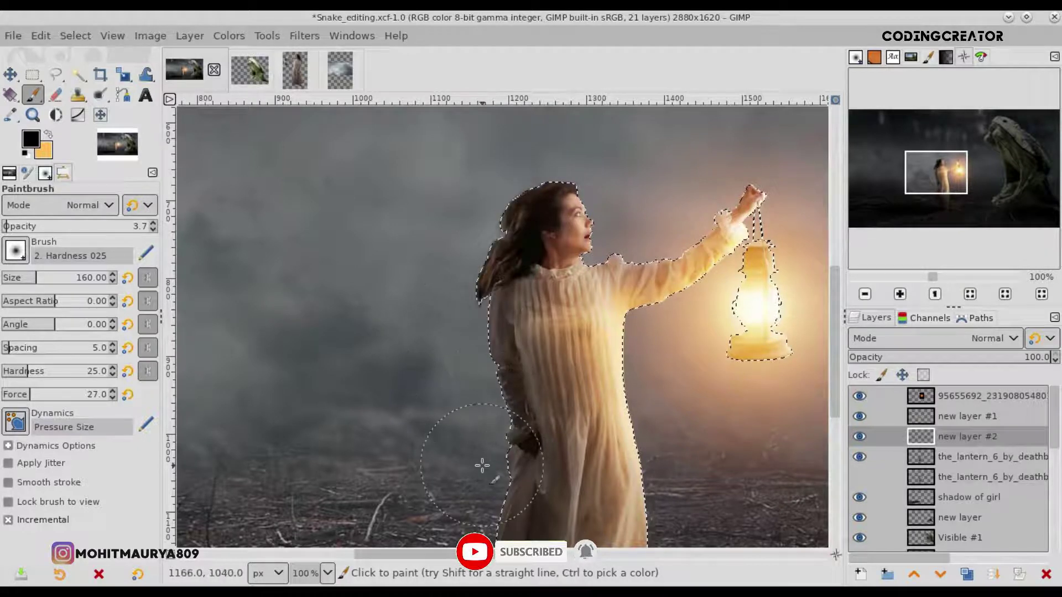
pyautogui.click(10, 75)
pyautogui.click(75, 36)
# Clear the girl selection and add new layer #4 above Visible #1.
pyautogui.click(87, 91)
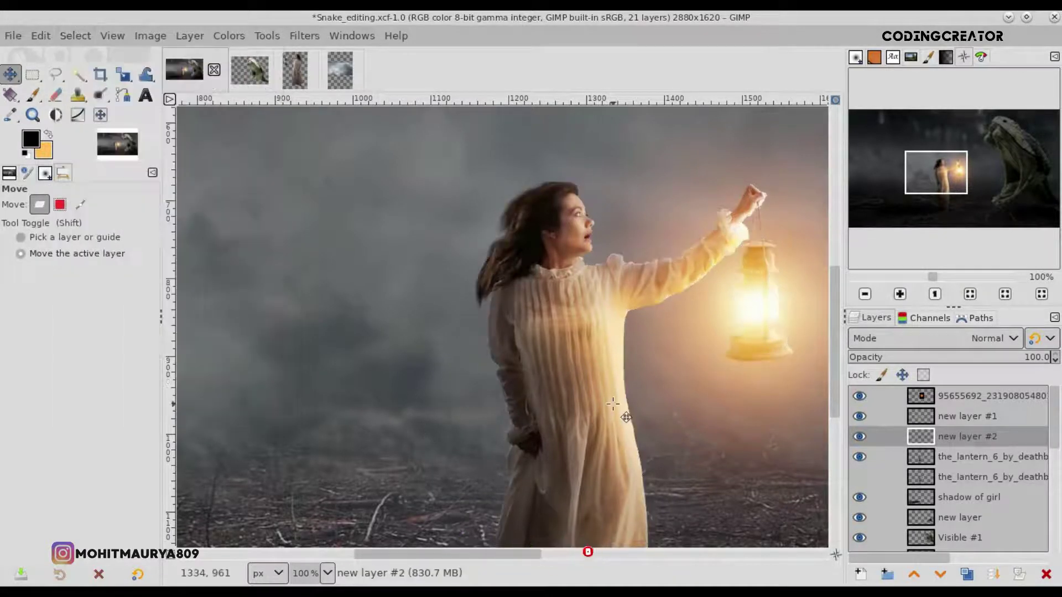
pyautogui.scroll(-3, 613, 403)
pyautogui.scroll(-1, 552, 379)
pyautogui.click(859, 435)
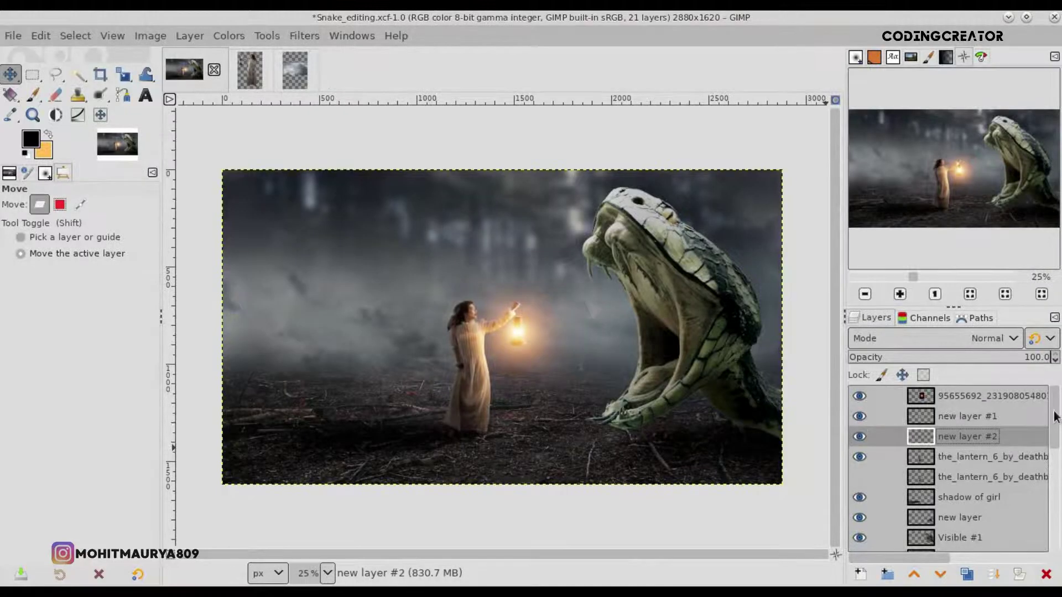
pyautogui.scroll(-3, 917, 454)
pyautogui.click(918, 453)
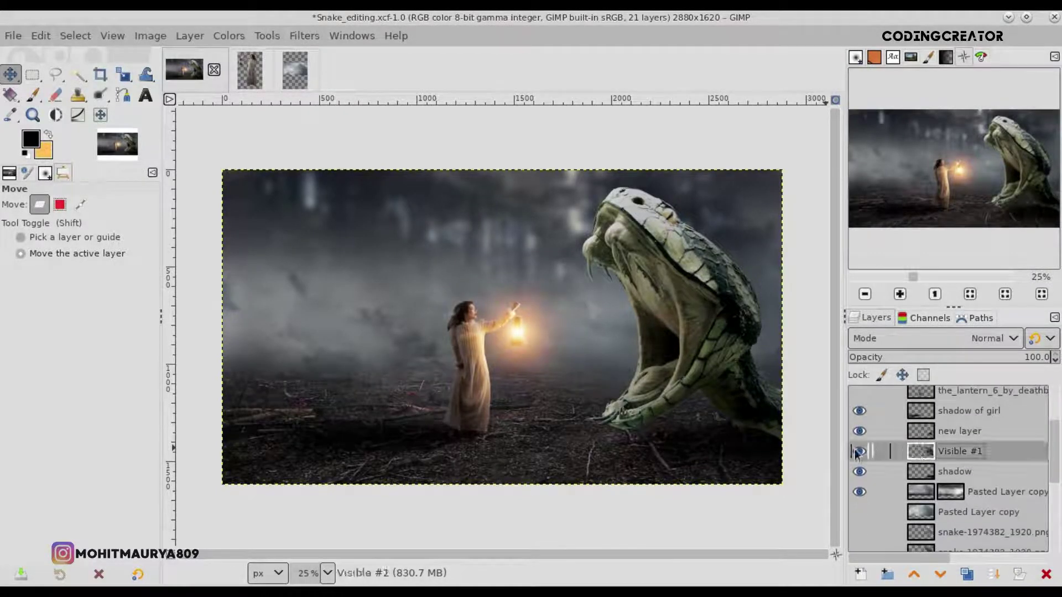
pyautogui.click(861, 573)
pyautogui.click(945, 559)
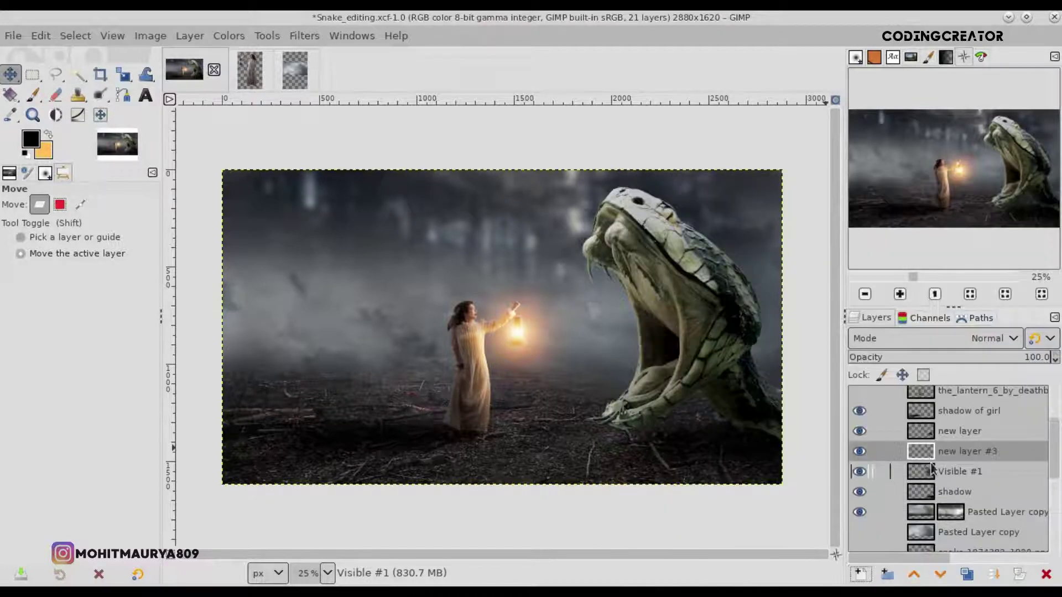
# Select the snake's outline, paint orange glow in its mouth, and blend the layer in Overlay.
pyautogui.rightClick(924, 464)
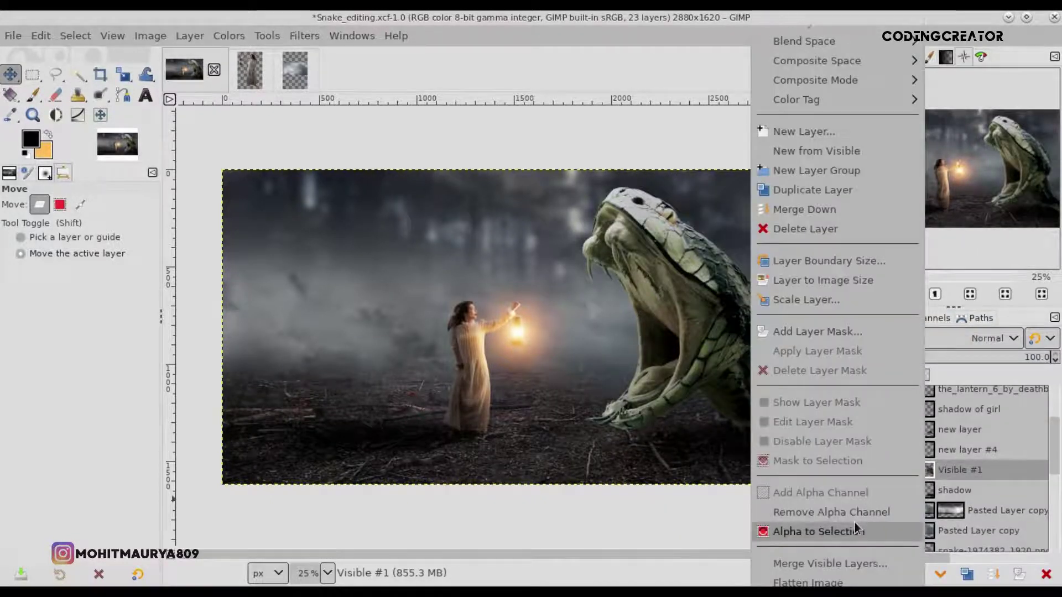
pyautogui.click(854, 528)
pyautogui.click(33, 95)
pyautogui.click(48, 134)
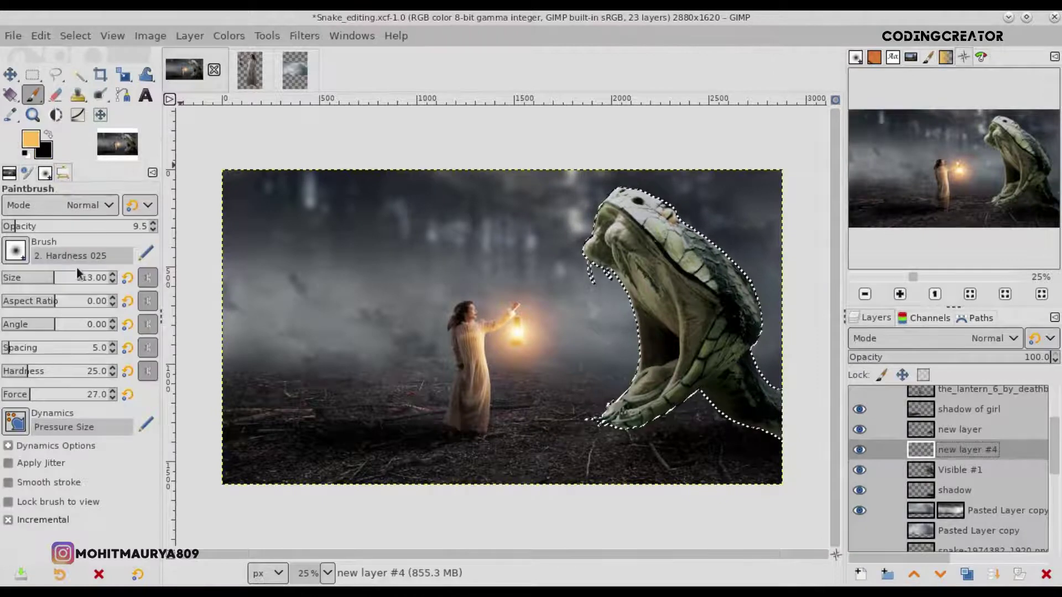
pyautogui.click(41, 226)
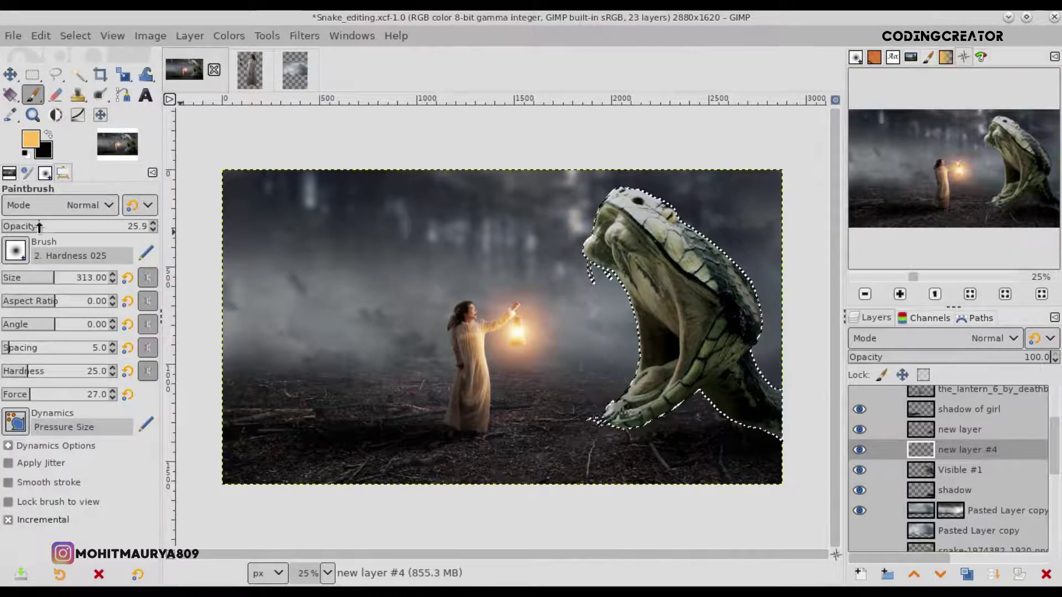
pyautogui.moveTo(596, 272); pyautogui.dragTo(590, 407)
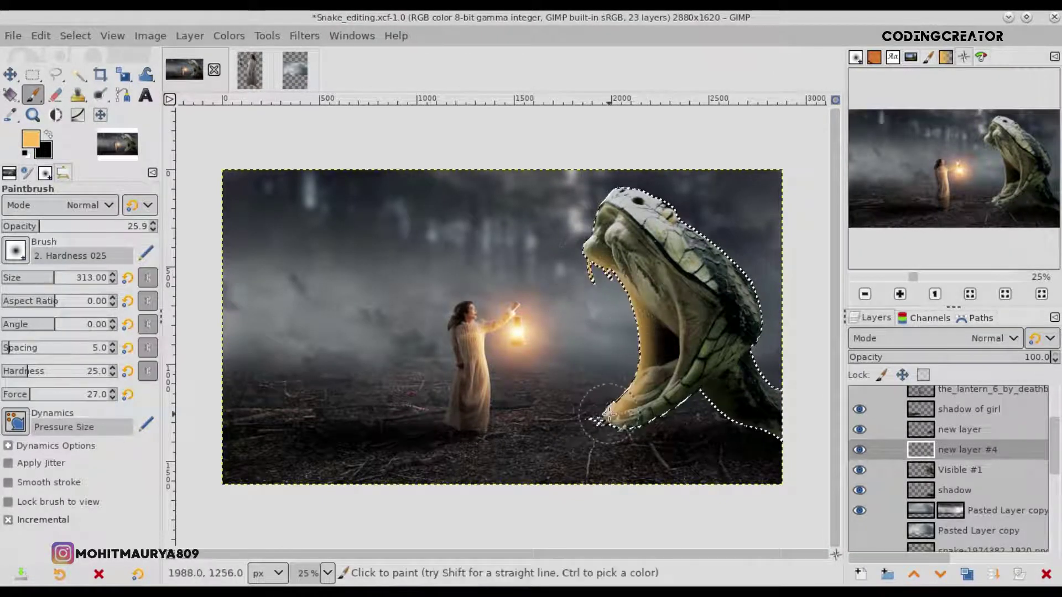
pyautogui.click(935, 338)
pyautogui.click(909, 240)
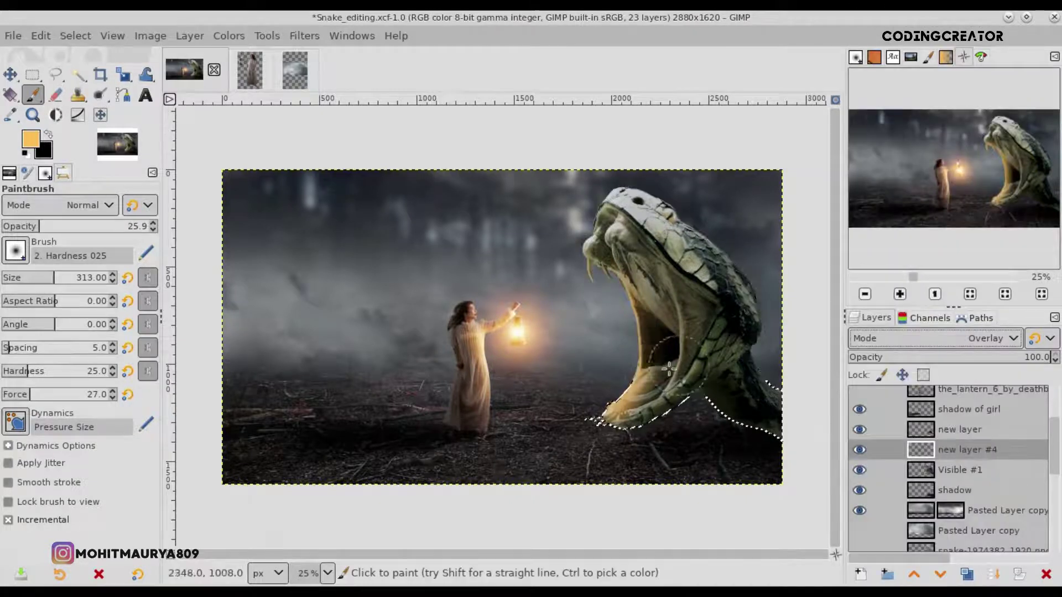
# Warm the snake's upper jaw and fangs, then its lower jaw and claws (size 221, opacity ~52).
pyautogui.scroll(2, 645, 332)
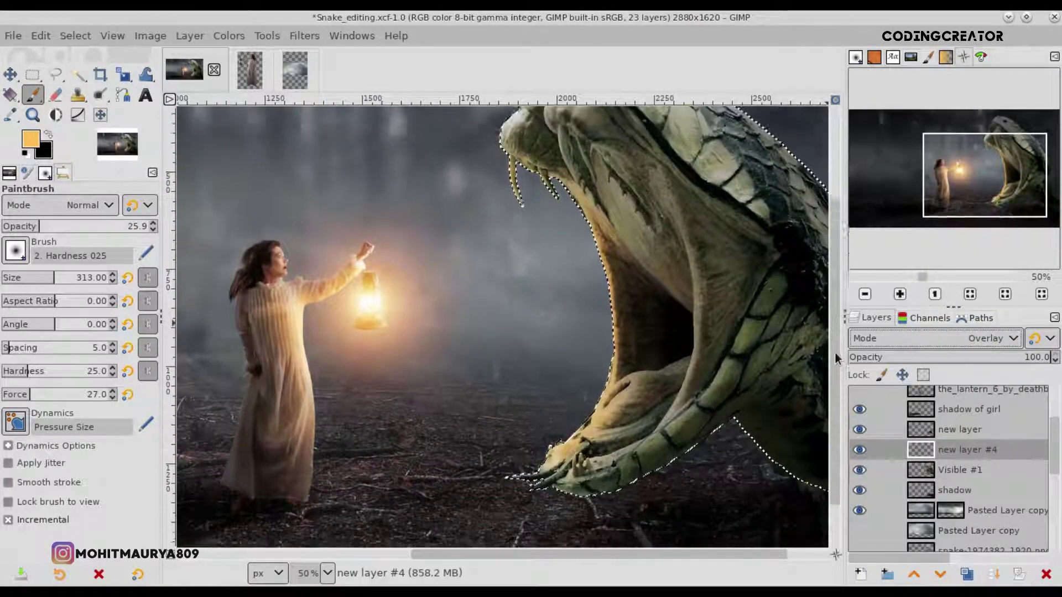
pyautogui.scroll(1, 819, 318)
pyautogui.click(61, 227)
pyautogui.moveTo(60, 226); pyautogui.dragTo(74, 227)
pyautogui.moveTo(521, 197)
pyautogui.mouseDown()
pyautogui.moveTo(558, 208)
pyautogui.moveTo(592, 235)
pyautogui.mouseUp()
pyautogui.moveTo(74, 227); pyautogui.dragTo(78, 227)
pyautogui.moveTo(54, 278); pyautogui.dragTo(44, 278)
pyautogui.moveTo(514, 501); pyautogui.dragTo(631, 487)
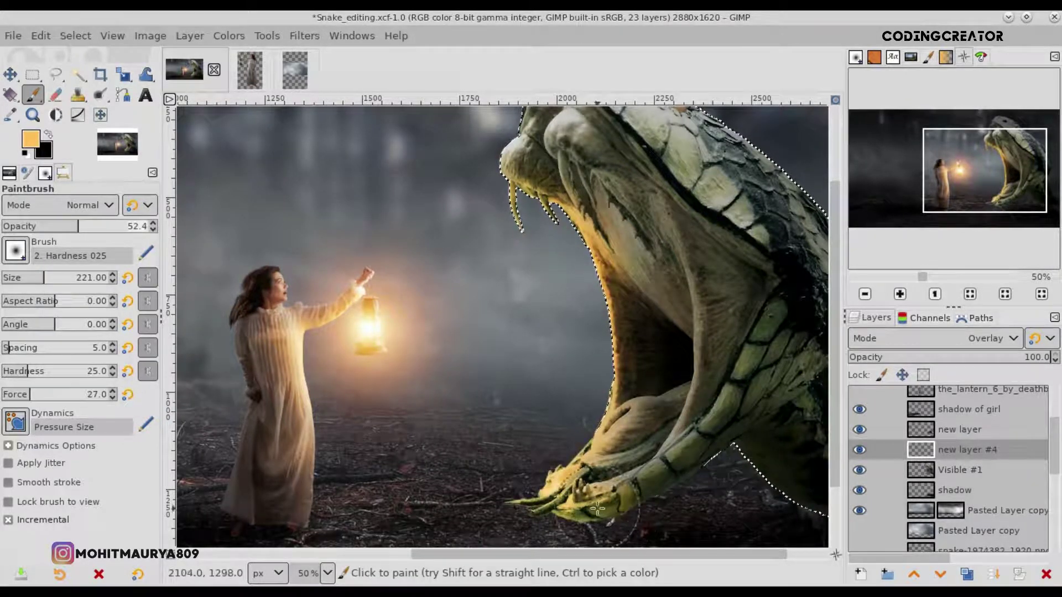
# Set eraser opacity to 100, then paint warm yellow onto the lower jaw, claws and mouth.
pyautogui.click(53, 96)
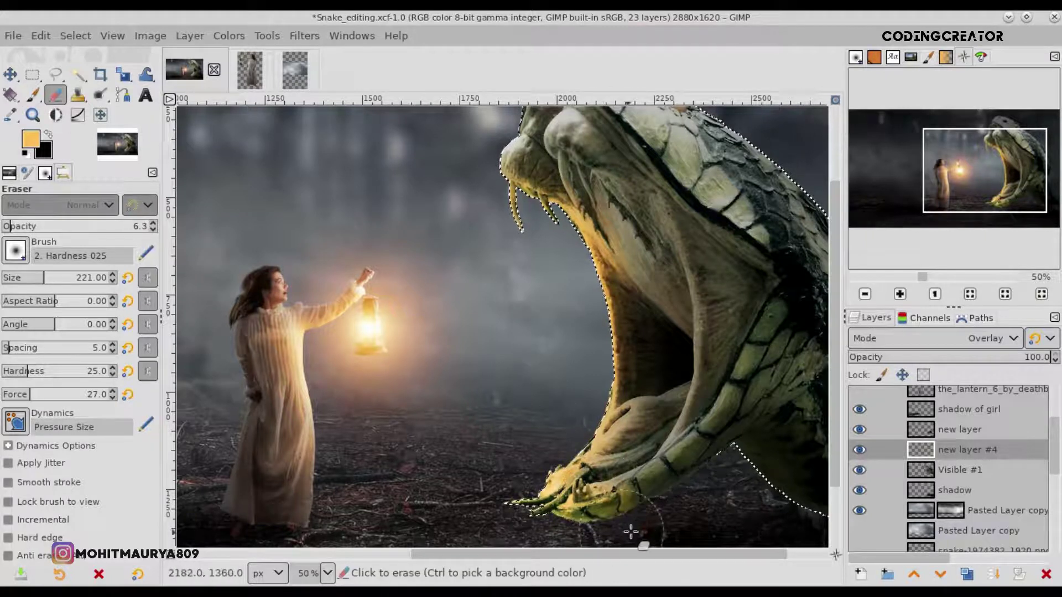
pyautogui.click(640, 509)
pyautogui.write('100')
pyautogui.press('Return')
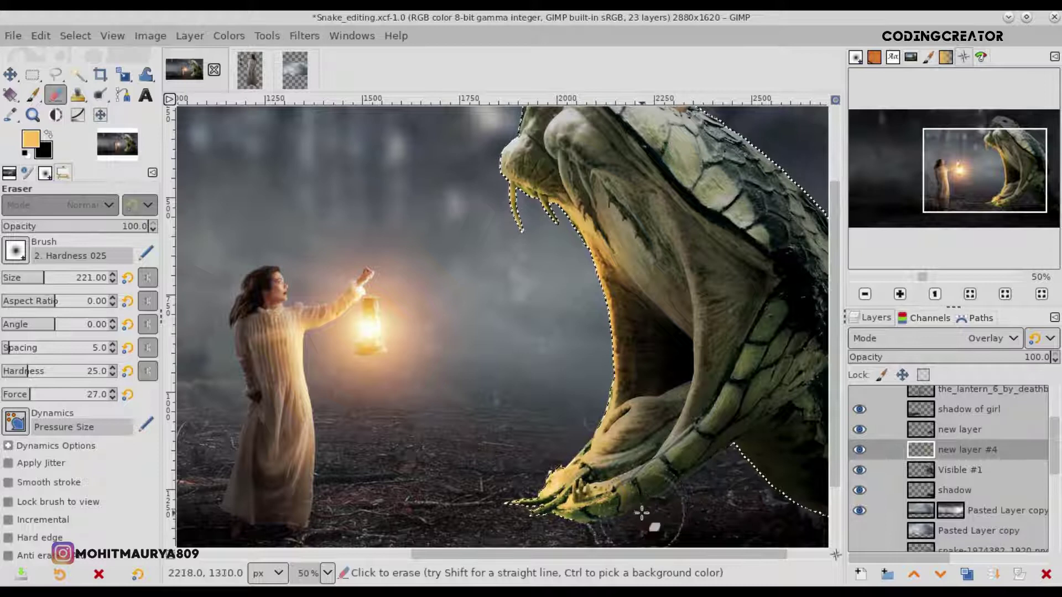
pyautogui.click(33, 94)
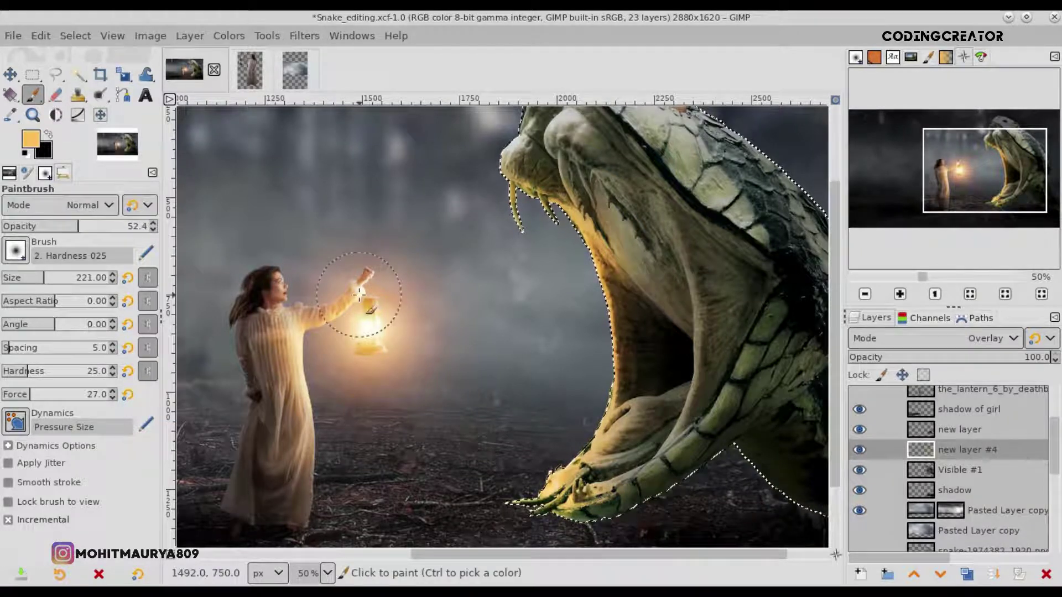
pyautogui.moveTo(613, 319)
pyautogui.mouseDown()
pyautogui.moveTo(623, 410)
pyautogui.moveTo(676, 397)
pyautogui.moveTo(597, 435)
pyautogui.moveTo(644, 452)
pyautogui.mouseUp()
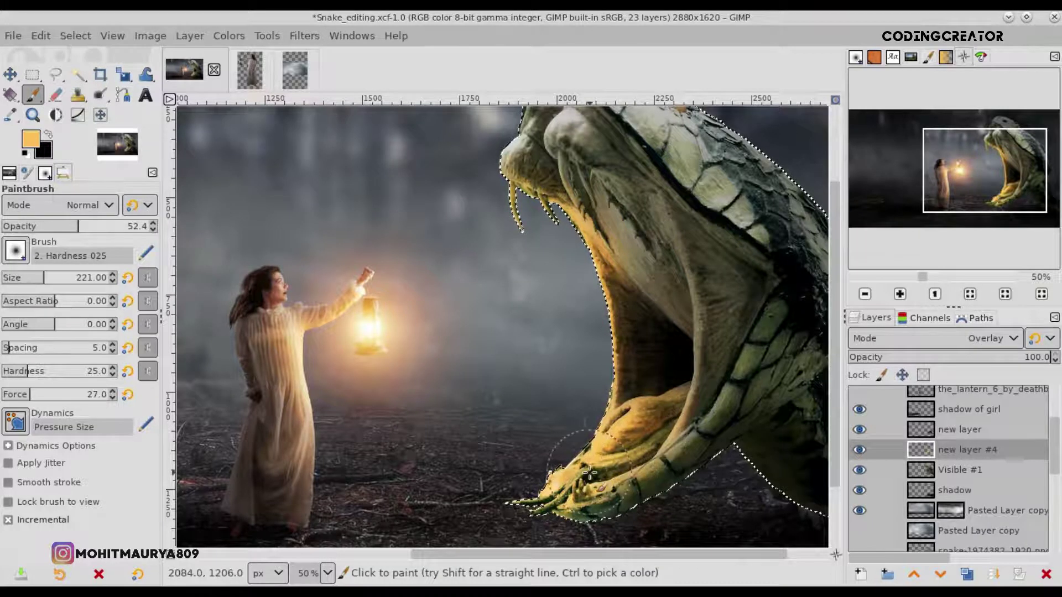
pyautogui.moveTo(678, 208); pyautogui.dragTo(668, 383)
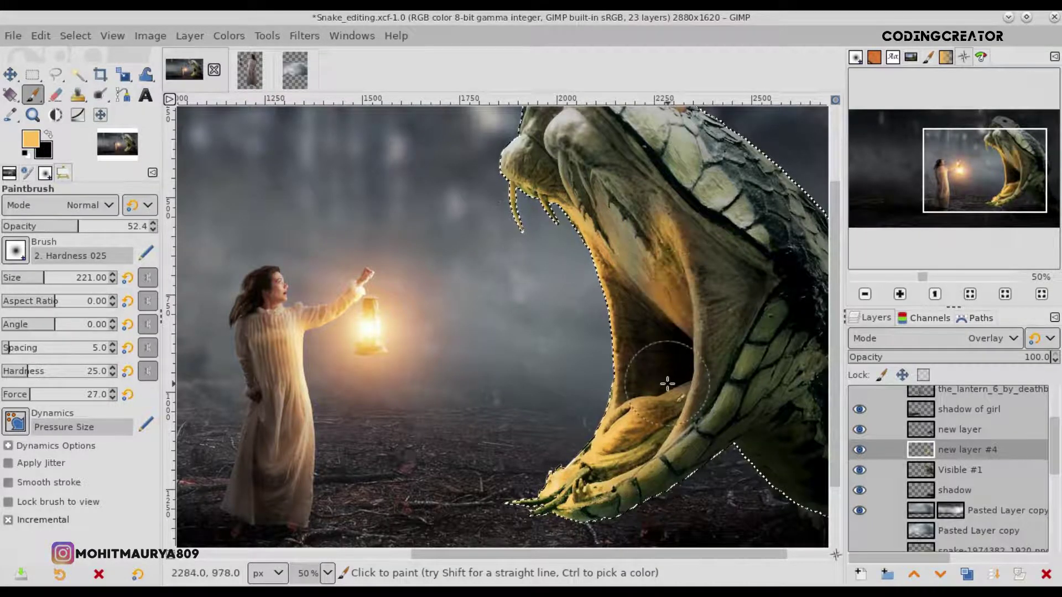
# Paint brighter yellow into the inner throat, then subtle throat light at about 19 opacity.
pyautogui.scroll(2, 832, 327)
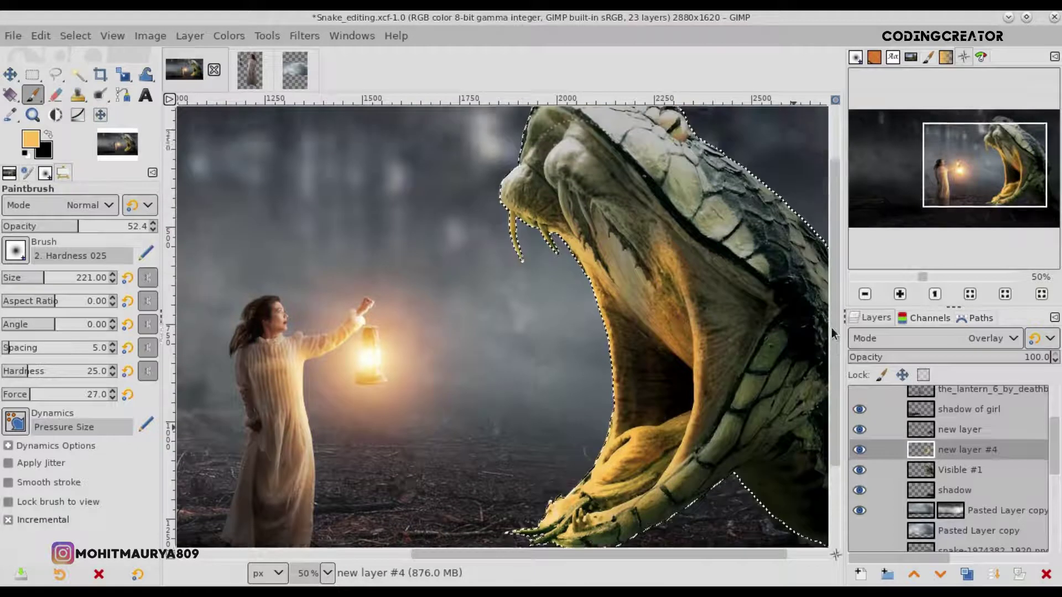
pyautogui.scroll(1, 831, 327)
pyautogui.moveTo(596, 229)
pyautogui.mouseDown()
pyautogui.moveTo(597, 214)
pyautogui.moveTo(623, 255)
pyautogui.moveTo(630, 367)
pyautogui.moveTo(592, 212)
pyautogui.moveTo(508, 217)
pyautogui.moveTo(534, 243)
pyautogui.moveTo(545, 159)
pyautogui.moveTo(611, 204)
pyautogui.moveTo(647, 254)
pyautogui.moveTo(672, 406)
pyautogui.moveTo(701, 453)
pyautogui.moveTo(662, 519)
pyautogui.moveTo(702, 321)
pyautogui.moveTo(699, 362)
pyautogui.mouseUp()
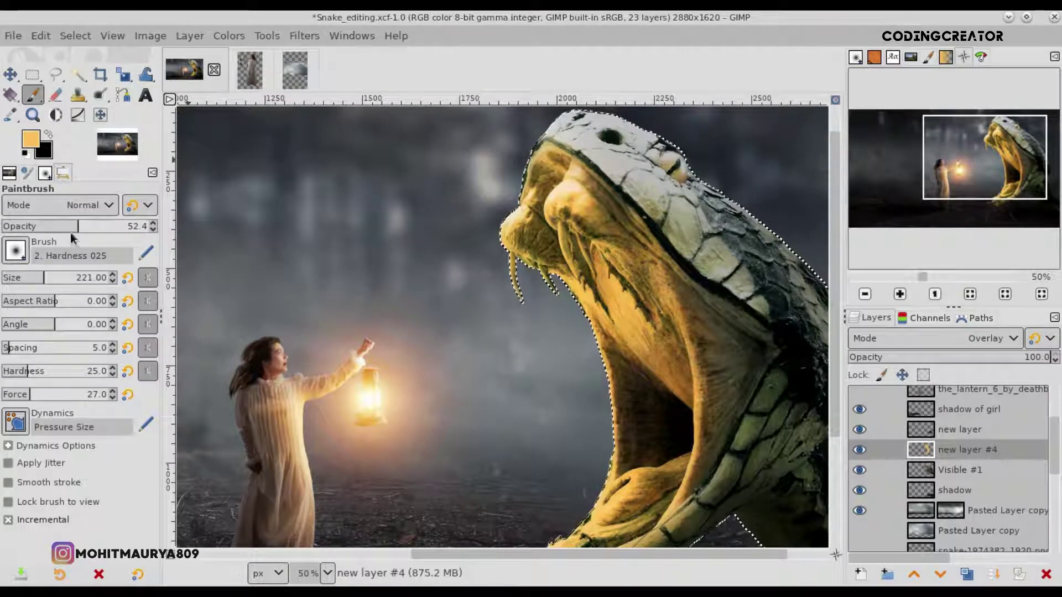
pyautogui.moveTo(71, 228); pyautogui.dragTo(29, 227)
pyautogui.moveTo(46, 282); pyautogui.dragTo(53, 283)
pyautogui.moveTo(720, 332)
pyautogui.mouseDown()
pyautogui.moveTo(764, 354)
pyautogui.moveTo(737, 381)
pyautogui.mouseUp()
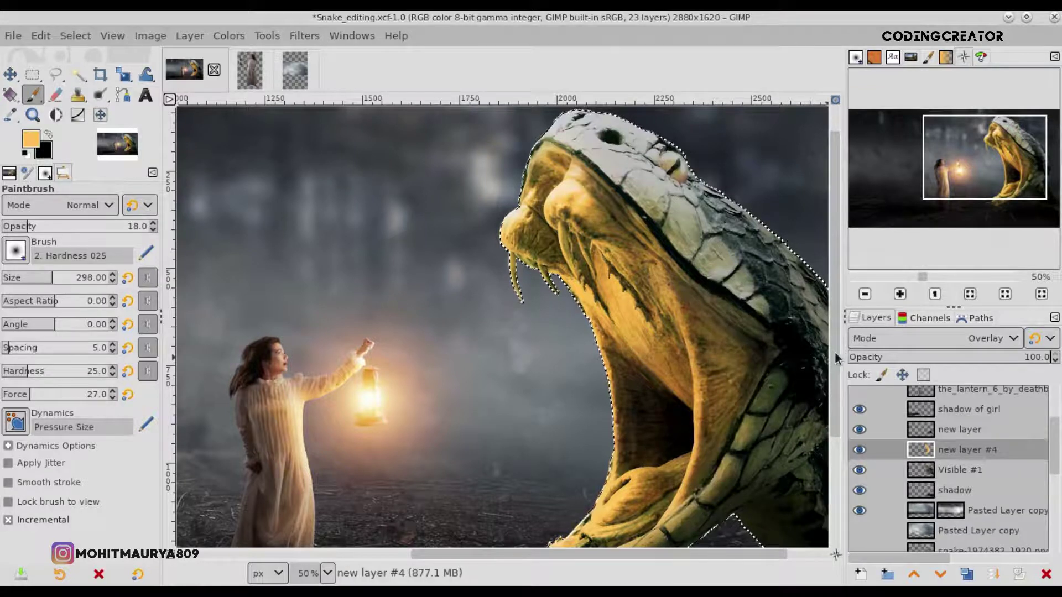
pyautogui.scroll(-5, 835, 351)
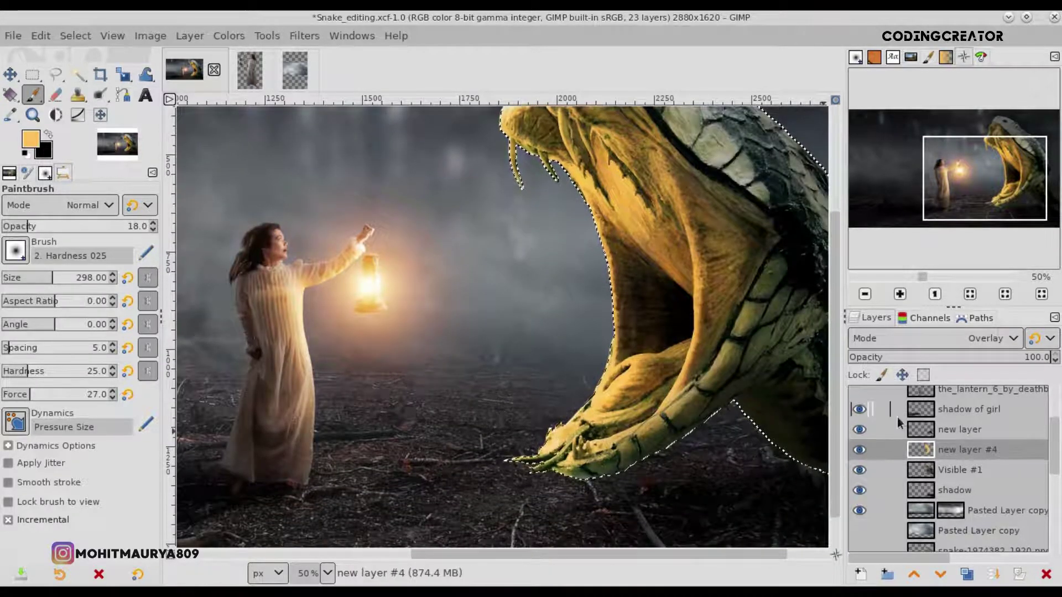
pyautogui.scroll(5, 648, 243)
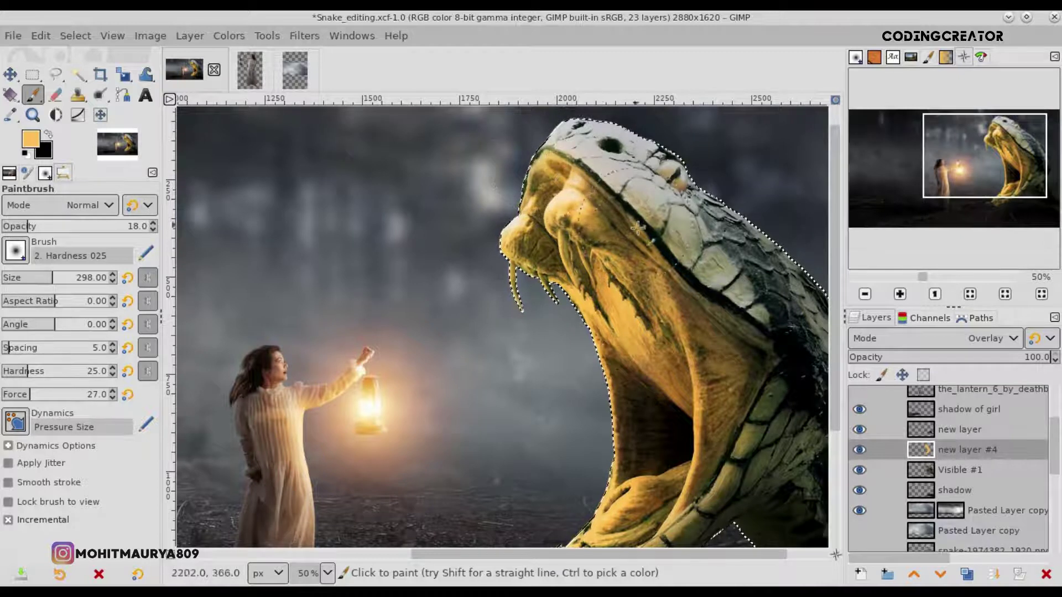
pyautogui.scroll(-2, 619, 266)
pyautogui.scroll(-1, 610, 284)
pyautogui.scroll(-2, 610, 283)
pyautogui.scroll(2, 609, 284)
# Clear the snake selection and compare the snake glow layer shown and hidden.
pyautogui.click(75, 35)
pyautogui.click(83, 78)
pyautogui.click(32, 74)
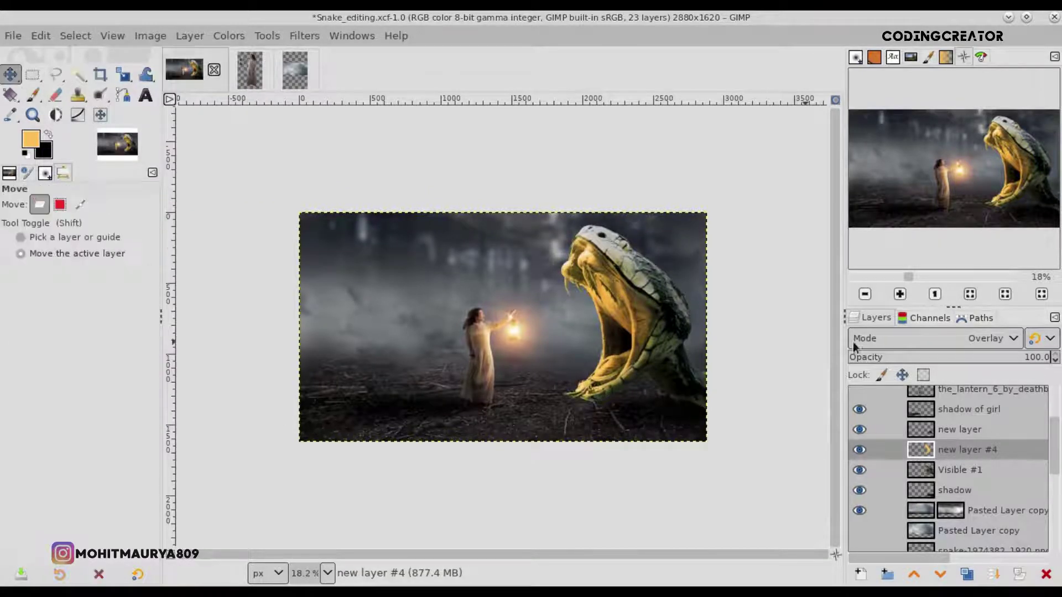
pyautogui.click(976, 454)
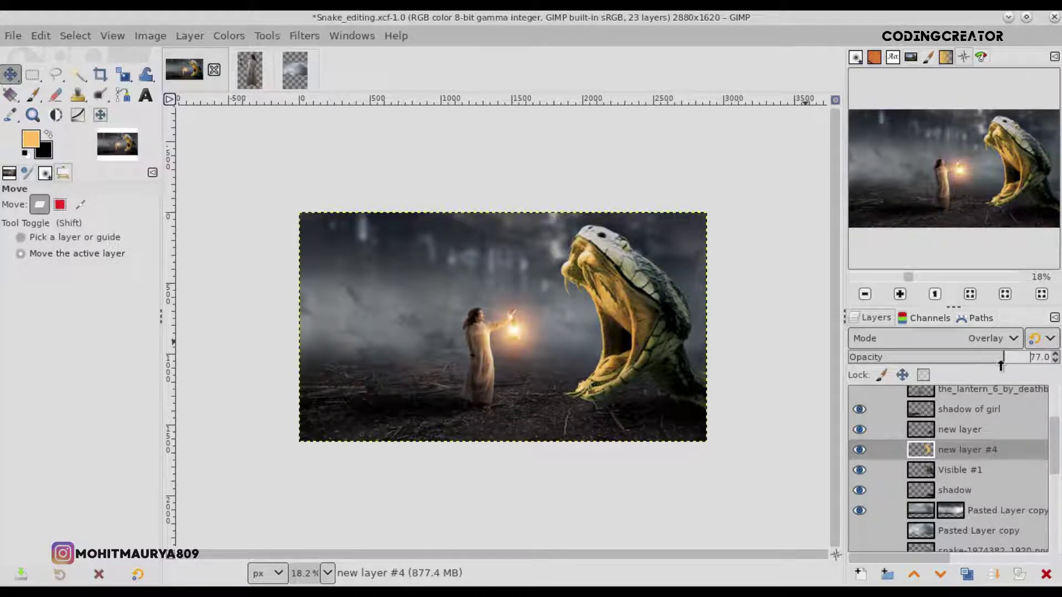
pyautogui.scroll(1, 720, 376)
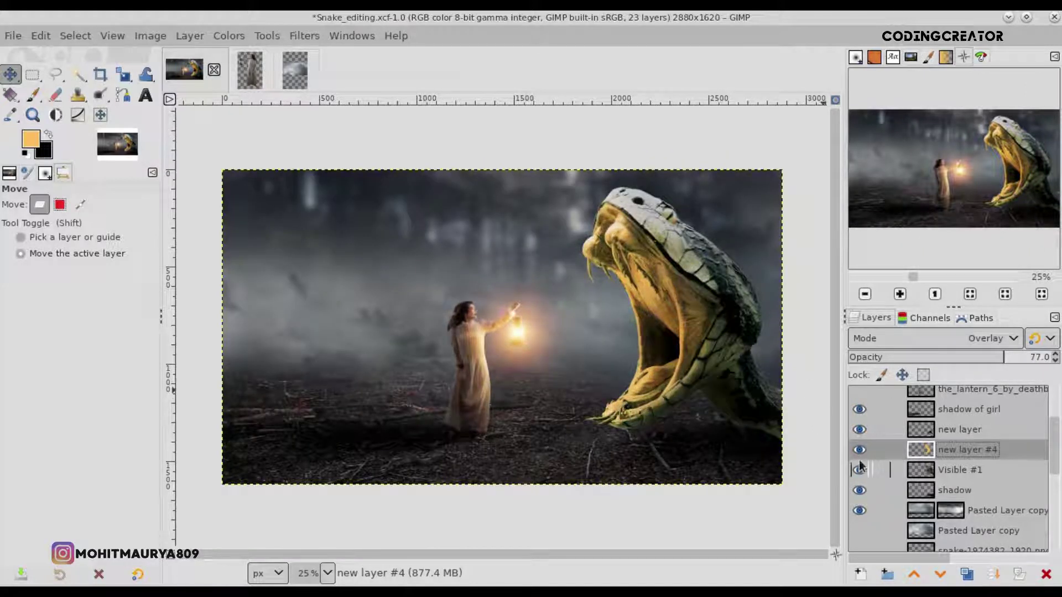
pyautogui.click(861, 449)
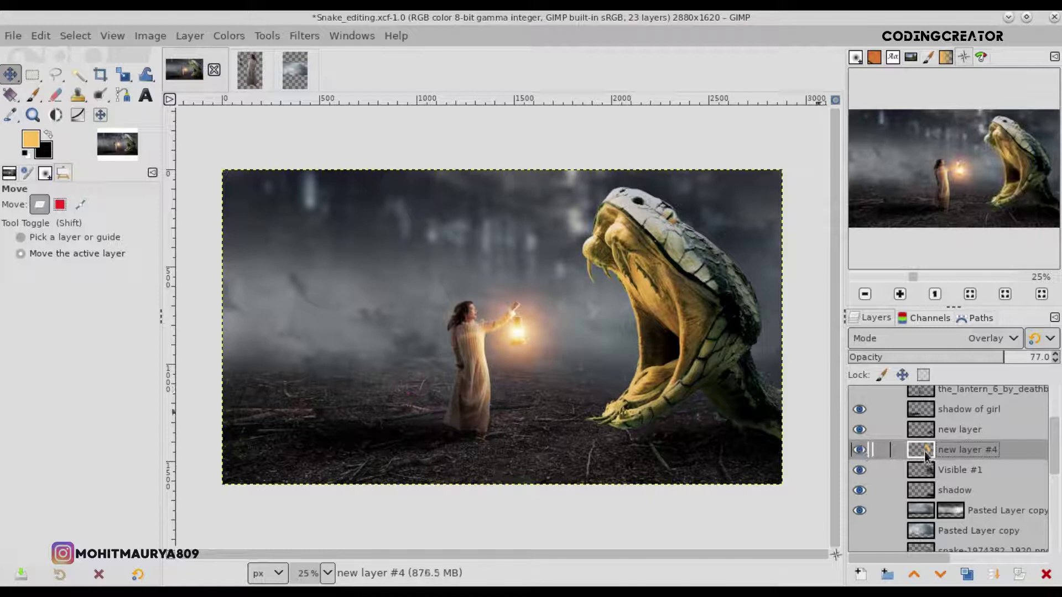
# Add new layer #5 above the girl's shadow and paint a large soft yellow glow by her feet.
pyautogui.click(862, 573)
pyautogui.click(950, 568)
pyautogui.moveTo(922, 449)
pyautogui.mouseDown()
pyautogui.moveTo(923, 406)
pyautogui.moveTo(925, 429)
pyautogui.mouseUp()
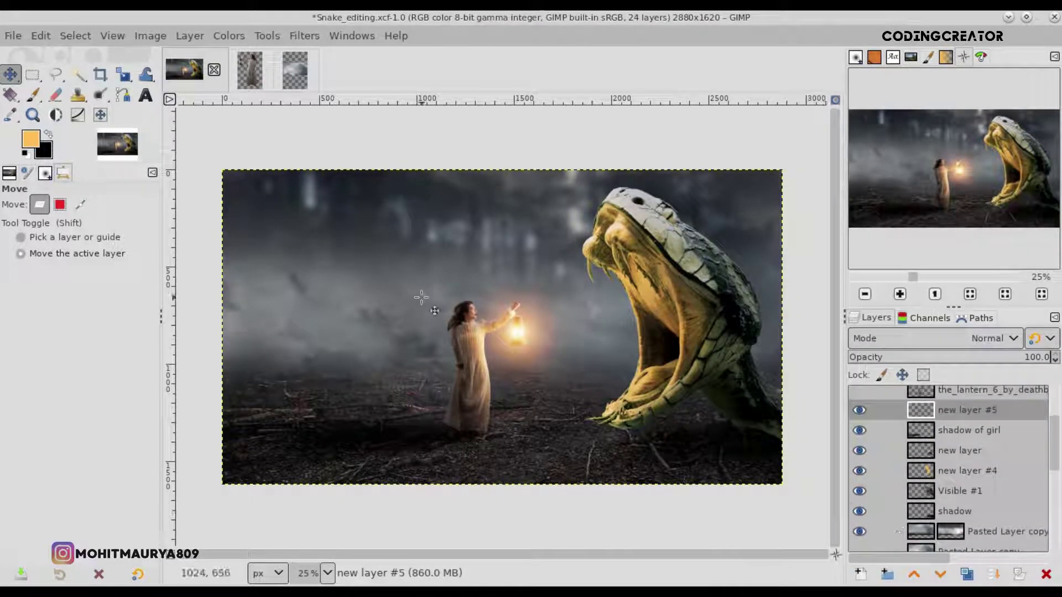
pyautogui.click(39, 98)
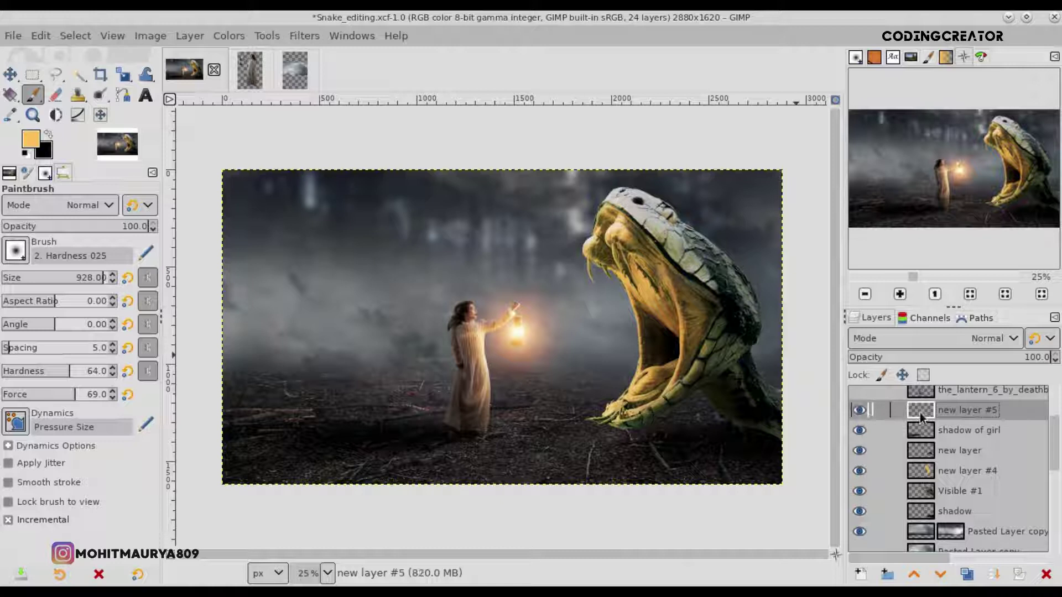
pyautogui.click(528, 401)
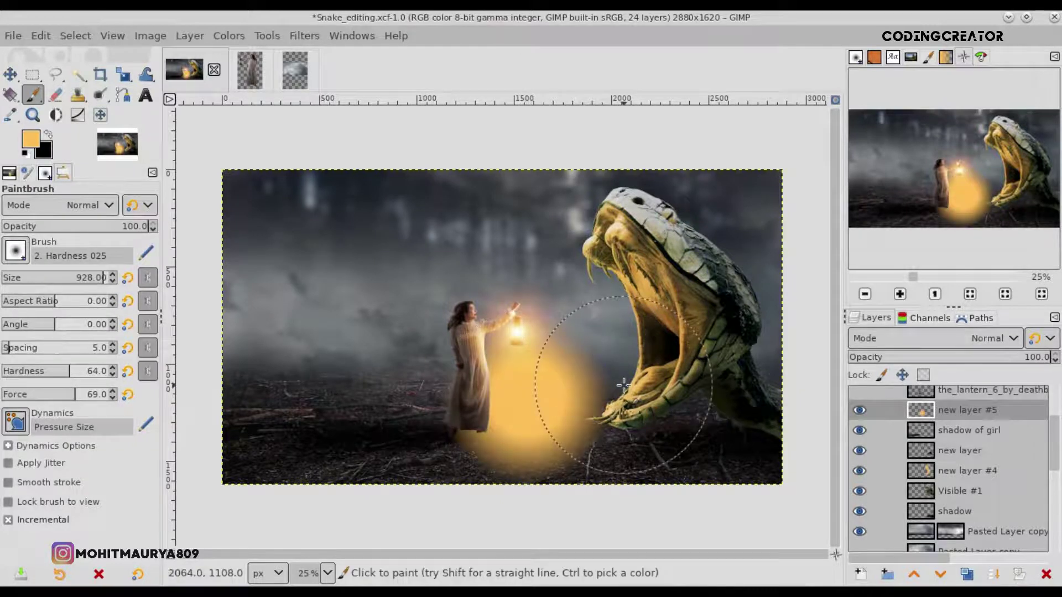
# Scale the glow to about 3460 px wide and 1236 px high, then move it onto the ground.
pyautogui.click(127, 76)
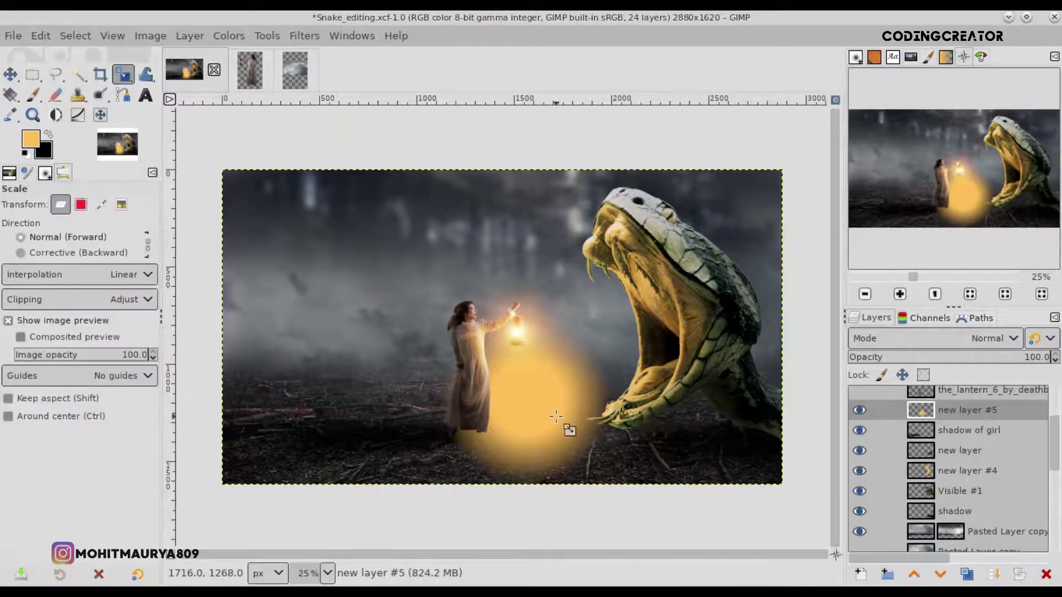
pyautogui.click(505, 487)
pyautogui.moveTo(506, 487); pyautogui.dragTo(527, 426)
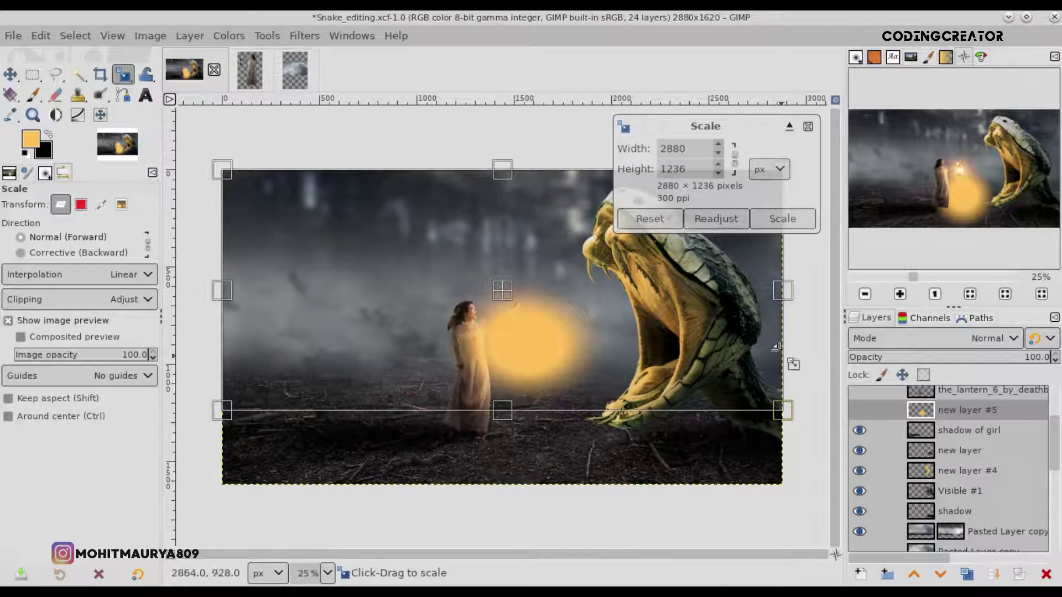
pyautogui.moveTo(777, 346); pyautogui.dragTo(552, 424)
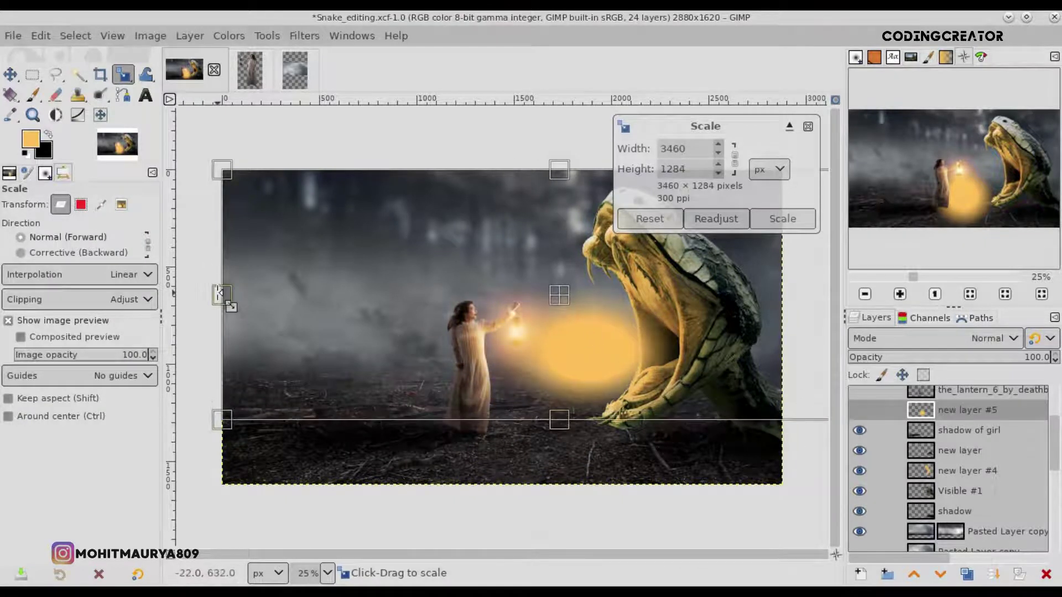
pyautogui.moveTo(221, 296); pyautogui.dragTo(111, 298)
pyautogui.click(785, 217)
pyautogui.press('m')
pyautogui.moveTo(575, 336)
pyautogui.mouseDown()
pyautogui.moveTo(597, 416)
pyautogui.moveTo(591, 491)
pyautogui.mouseUp()
# Set the glow layer to Overlay and flatten it further to 1060 px high.
pyautogui.click(960, 339)
pyautogui.click(921, 533)
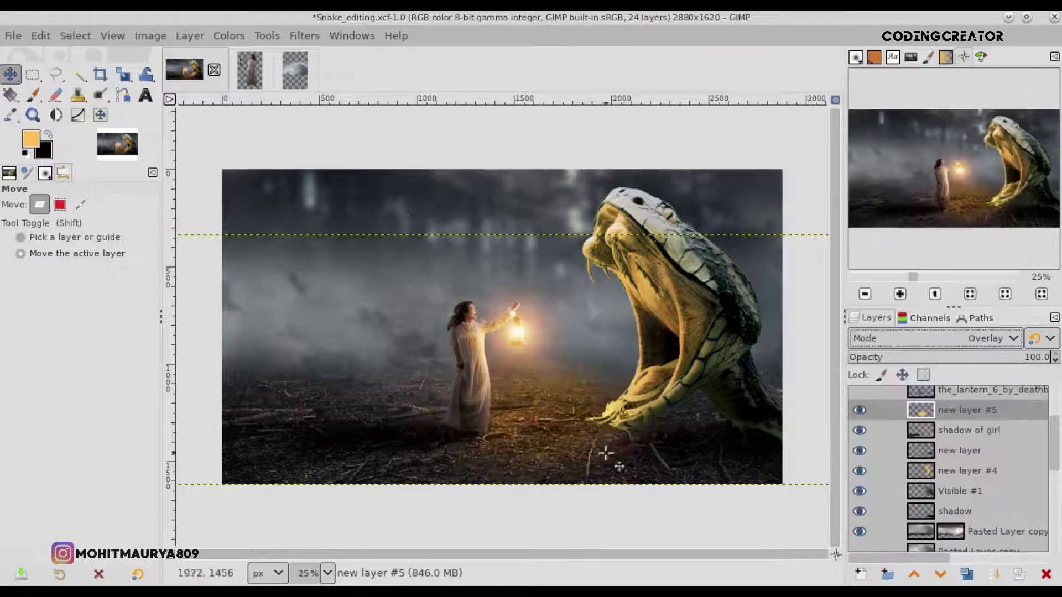
pyautogui.click(120, 77)
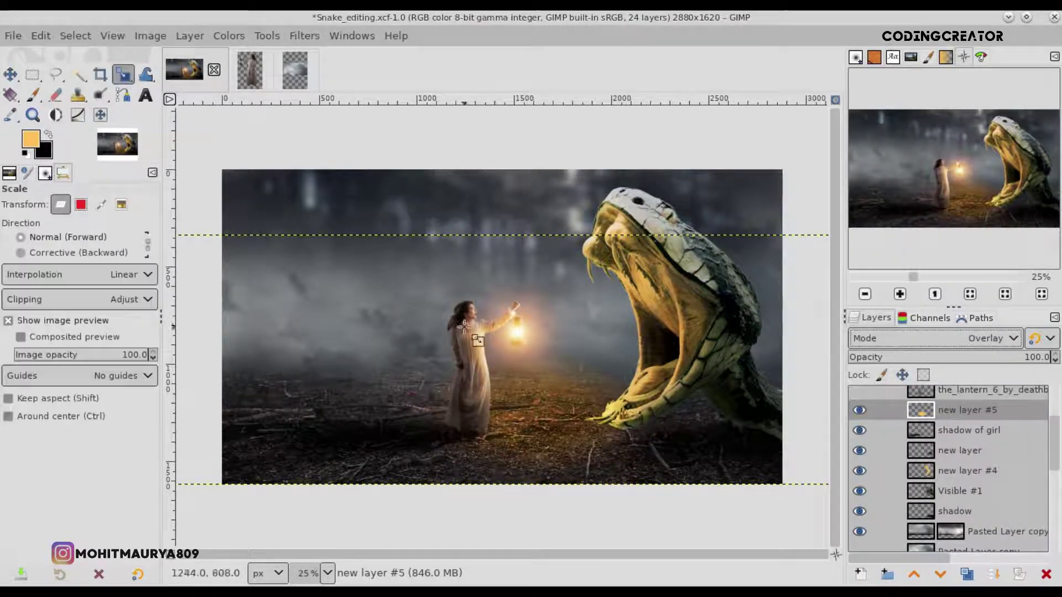
pyautogui.click(526, 401)
pyautogui.moveTo(503, 268); pyautogui.dragTo(502, 285)
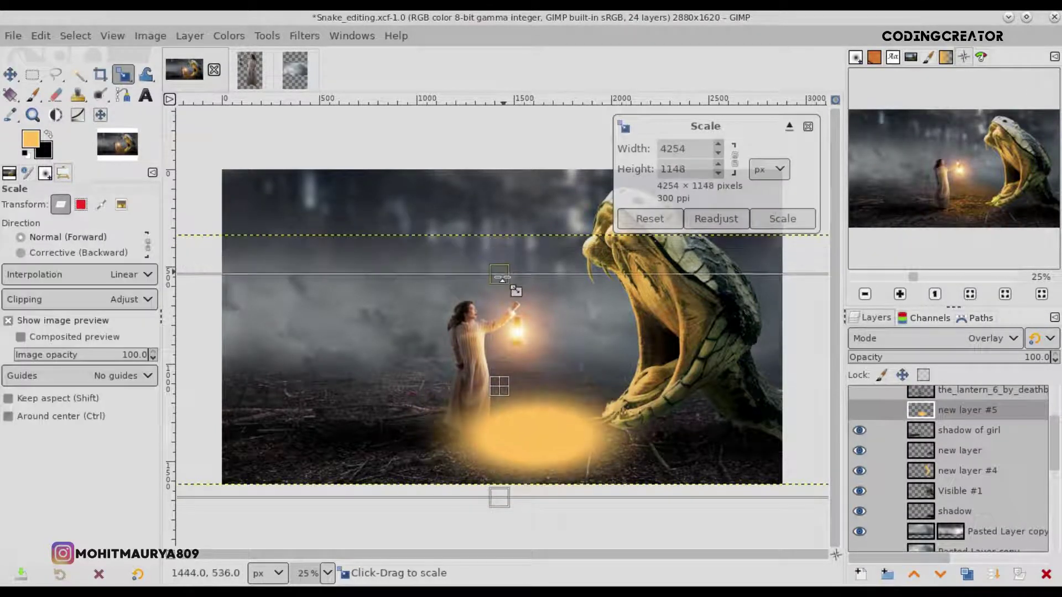
pyautogui.click(774, 220)
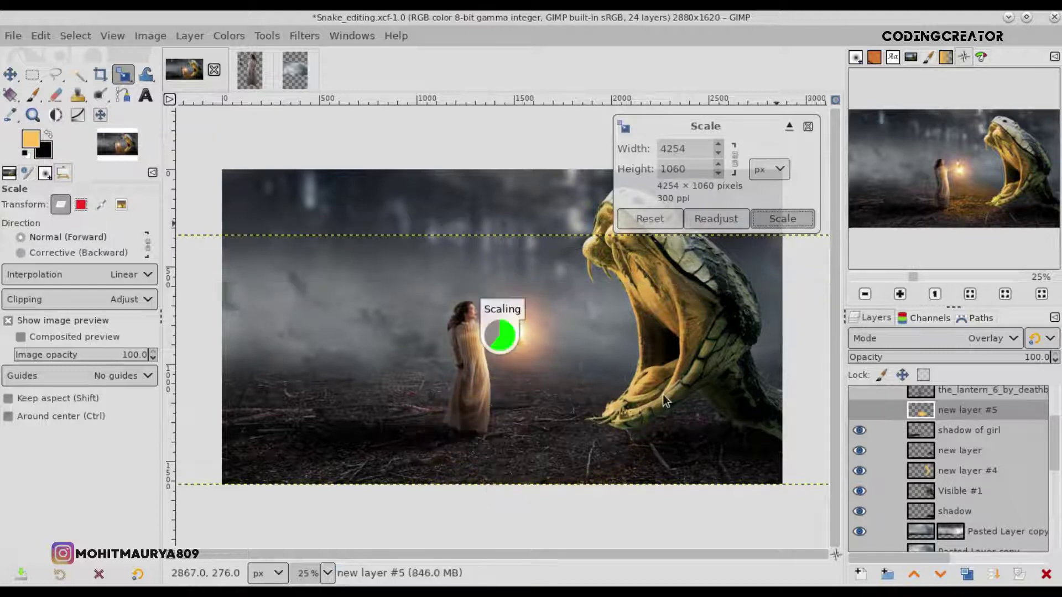
pyautogui.click(11, 75)
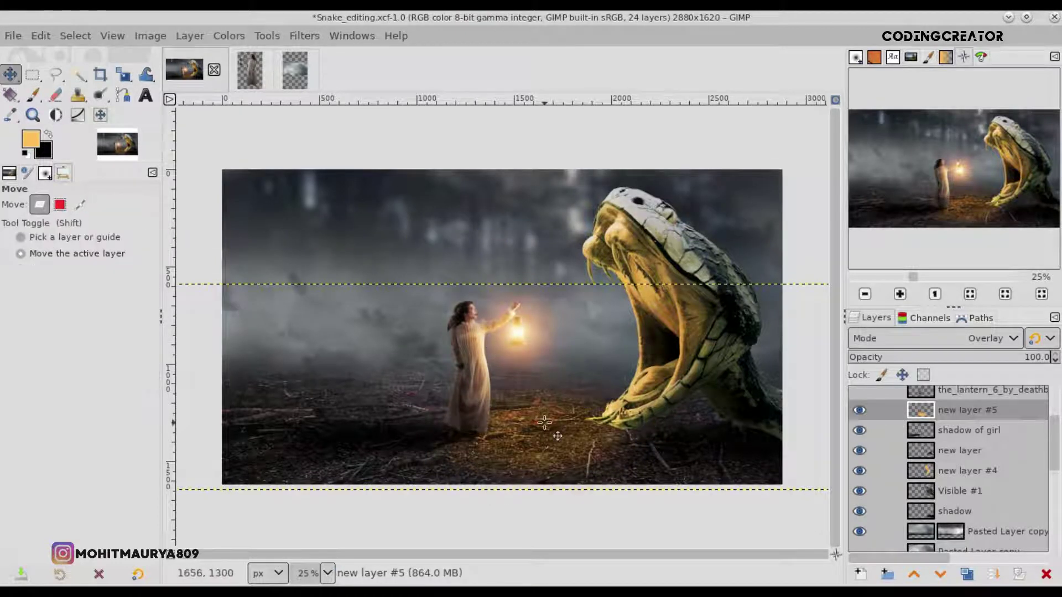
# Discard a trial duplicate, then flatten the ground glow to 888 px high.
pyautogui.click(989, 579)
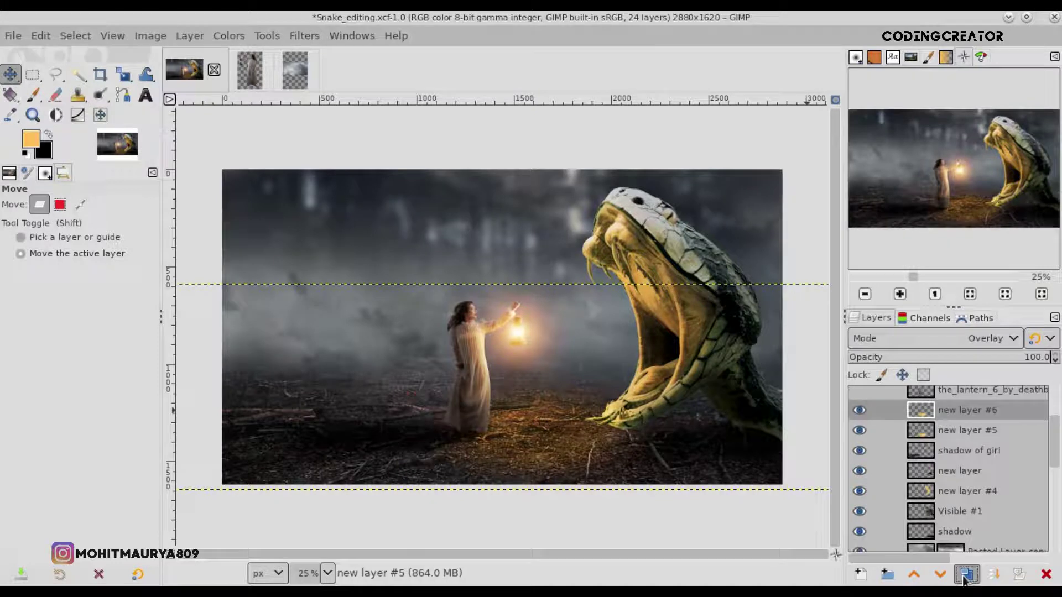
pyautogui.moveTo(1034, 358); pyautogui.dragTo(1017, 360)
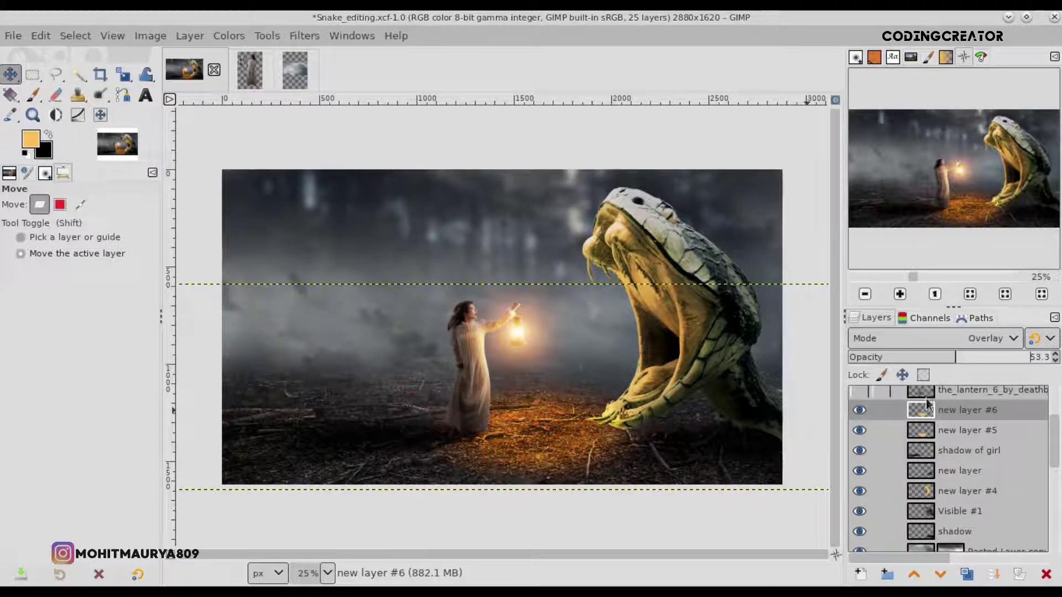
pyautogui.click(1046, 574)
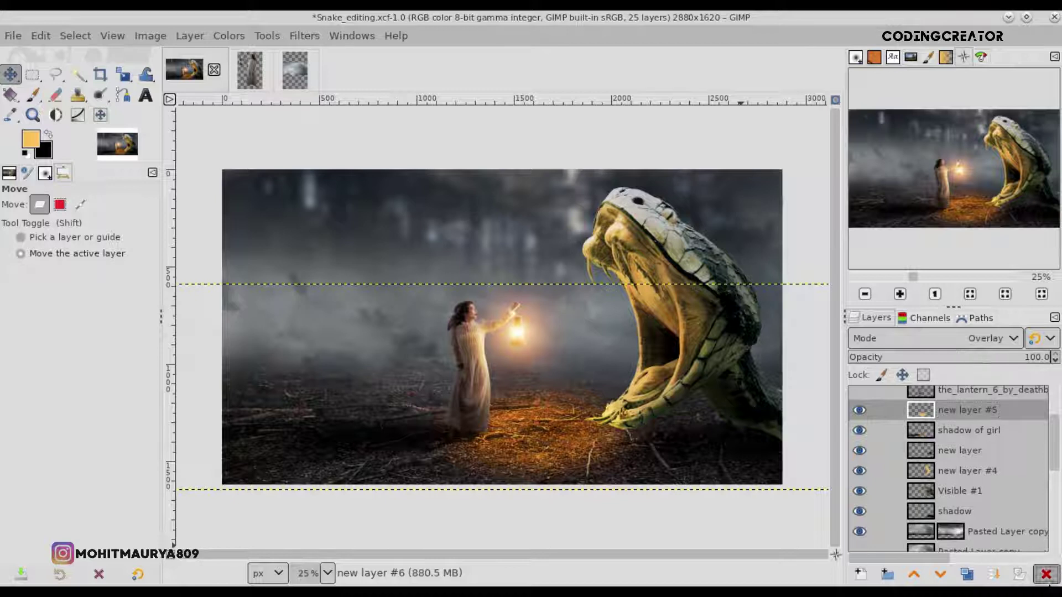
pyautogui.click(117, 83)
pyautogui.click(533, 373)
pyautogui.moveTo(533, 372); pyautogui.dragTo(500, 465)
pyautogui.moveTo(500, 307); pyautogui.dragTo(500, 314)
pyautogui.click(783, 219)
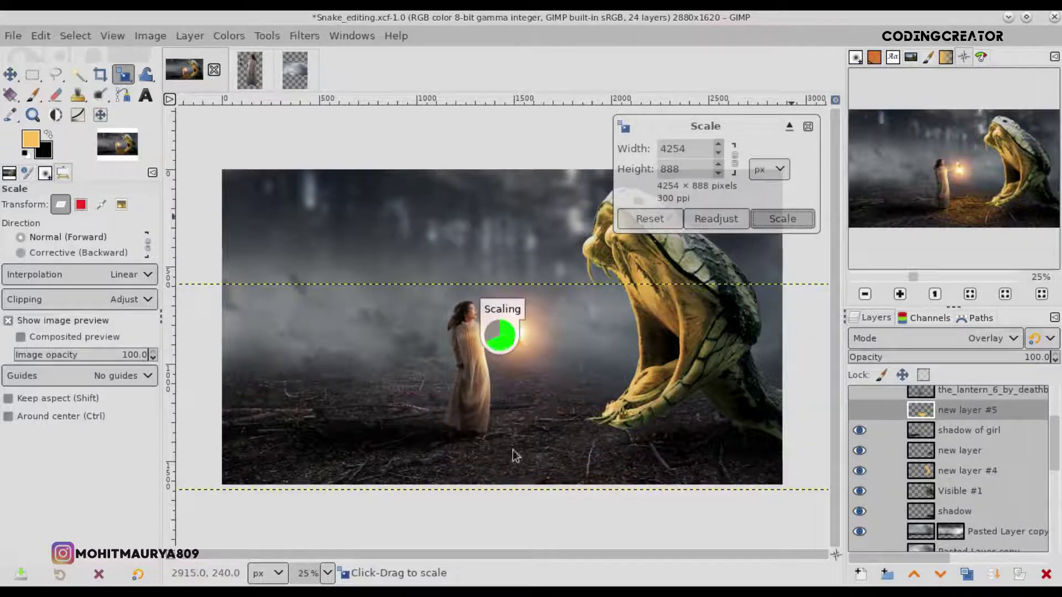
# Duplicate the ground glow to strengthen it and add an empty new layer #7.
pyautogui.click(974, 580)
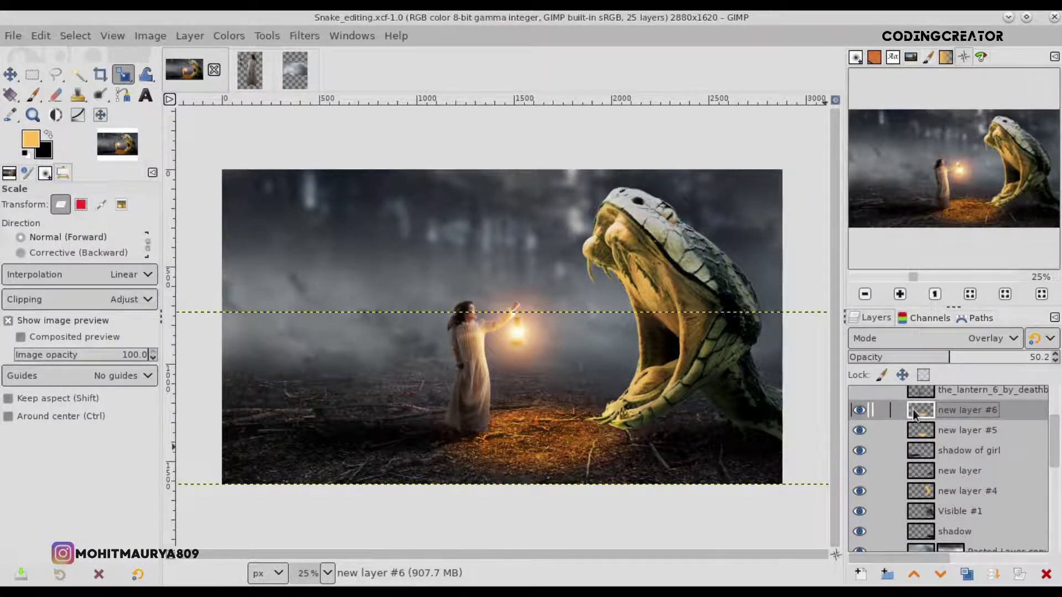
pyautogui.click(861, 574)
pyautogui.click(966, 560)
# Paint a large soft yellow glow around the girl and lantern at about 22.6 opacity.
pyautogui.click(32, 94)
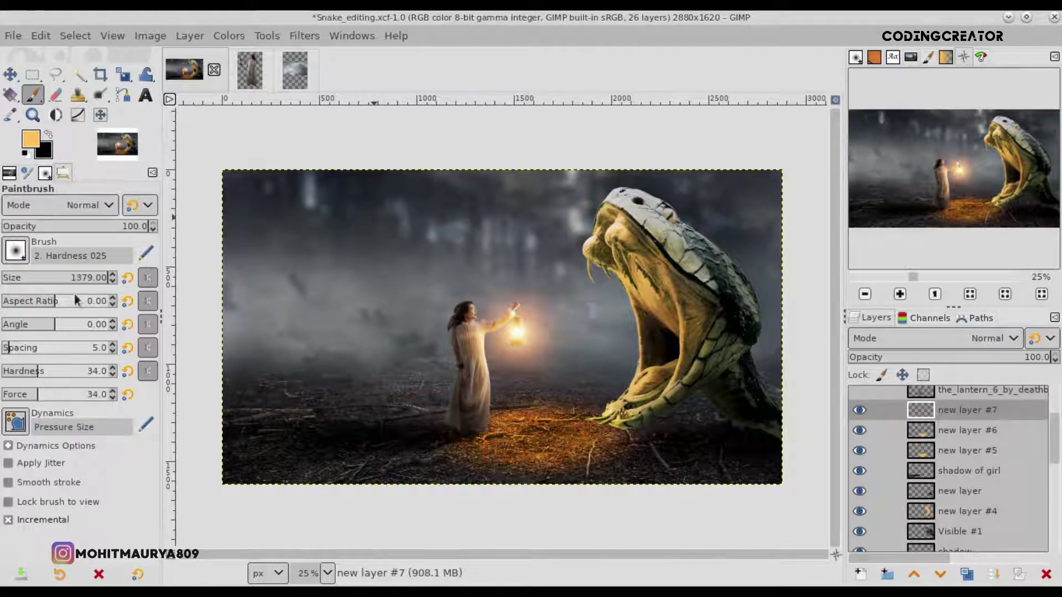
pyautogui.moveTo(150, 278); pyautogui.dragTo(160, 277)
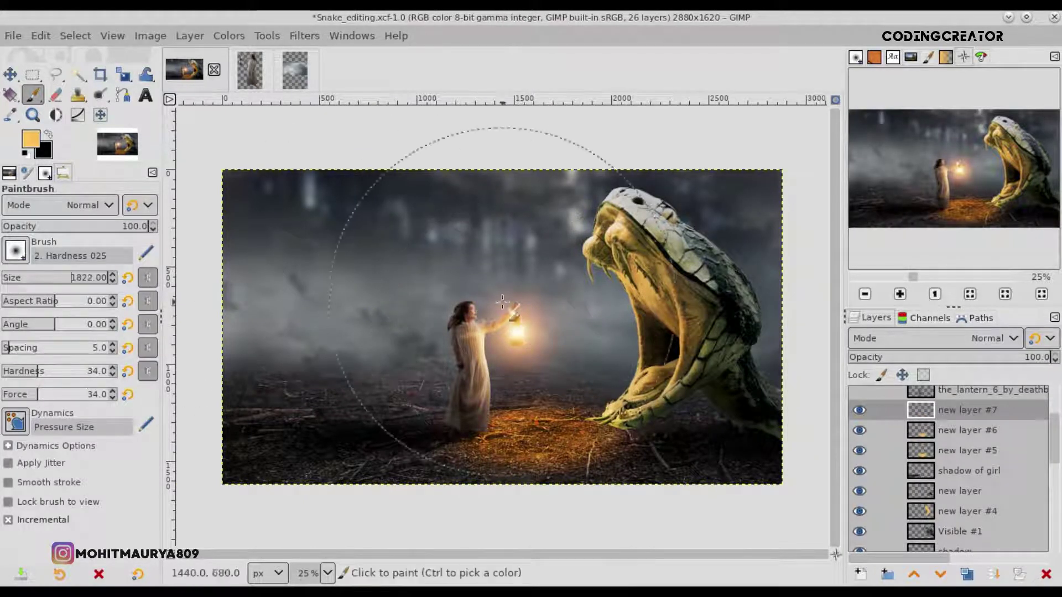
pyautogui.moveTo(503, 318); pyautogui.dragTo(462, 323)
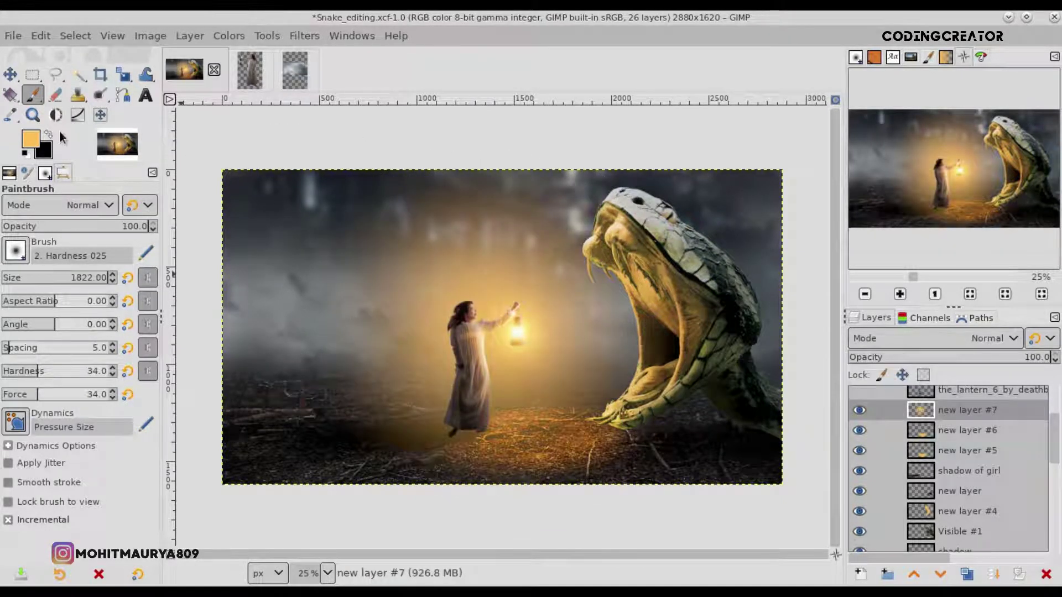
pyautogui.click(10, 74)
pyautogui.moveTo(997, 362); pyautogui.dragTo(868, 360)
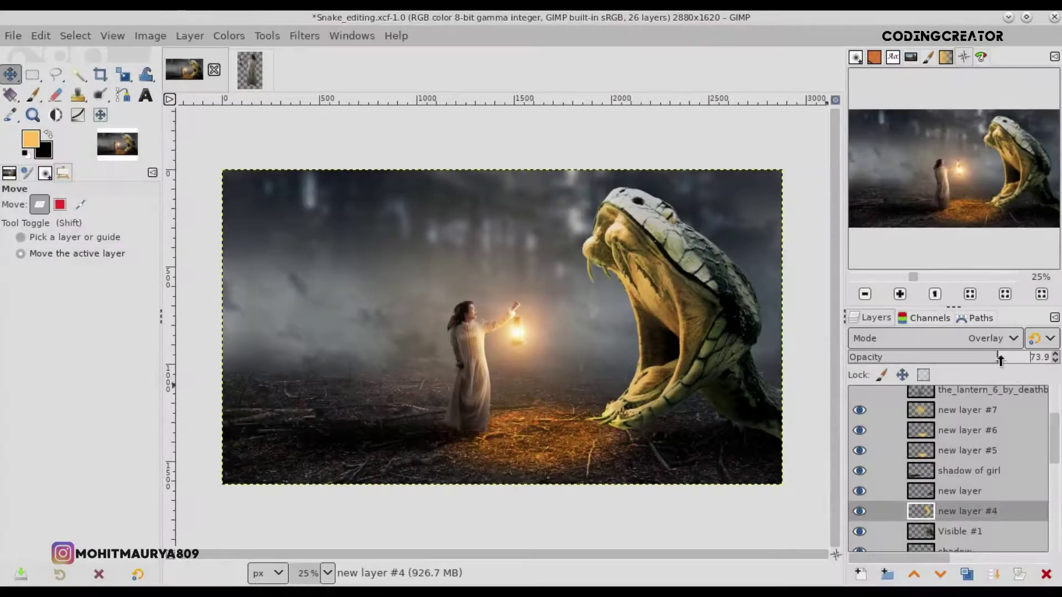
# Bring the snake's tint layer #4 to full opacity and compare it on and off.
pyautogui.moveTo(1001, 360); pyautogui.dragTo(1058, 359)
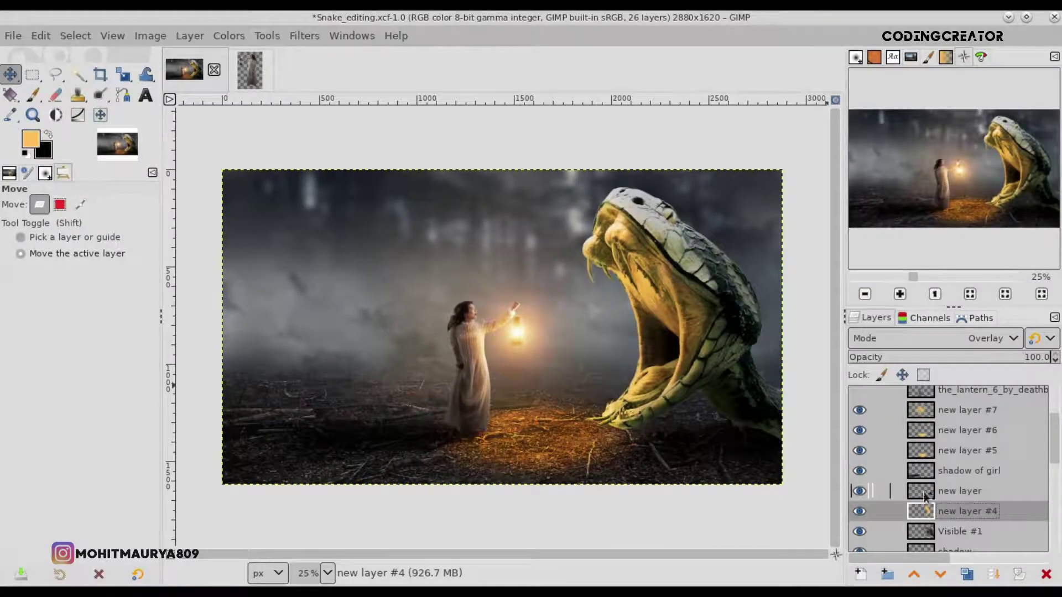
pyautogui.moveTo(1057, 441); pyautogui.dragTo(1057, 396)
pyautogui.click(922, 403)
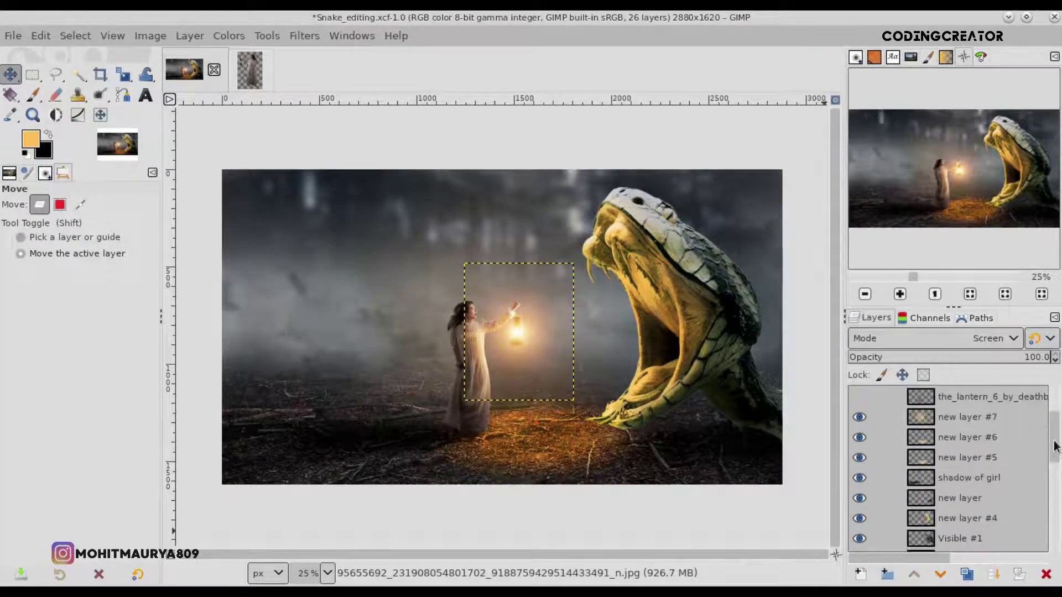
pyautogui.moveTo(1057, 435); pyautogui.dragTo(1056, 459)
pyautogui.click(967, 481)
pyautogui.click(859, 481)
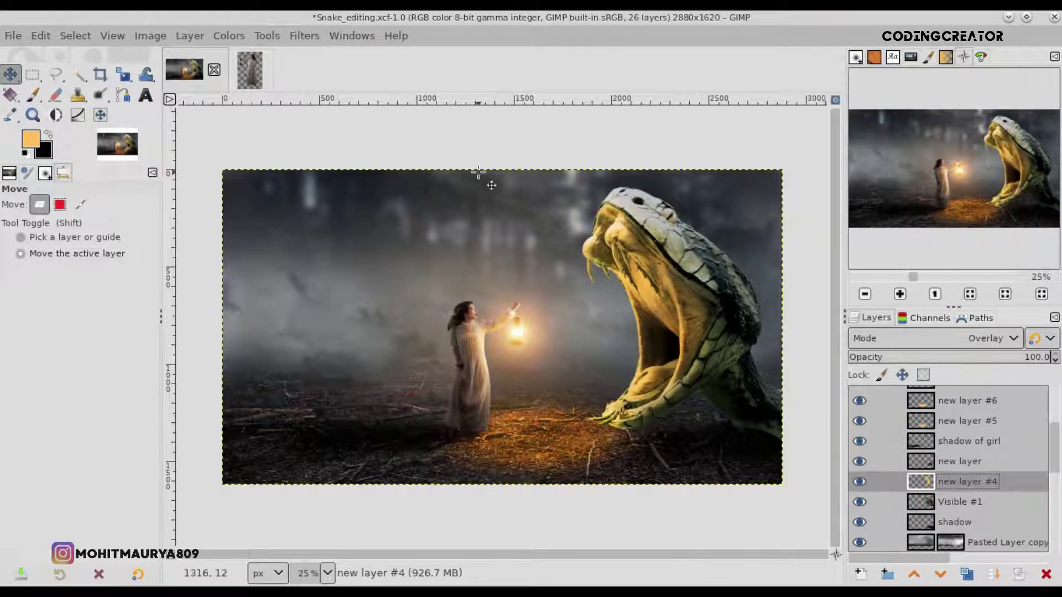
pyautogui.click(55, 94)
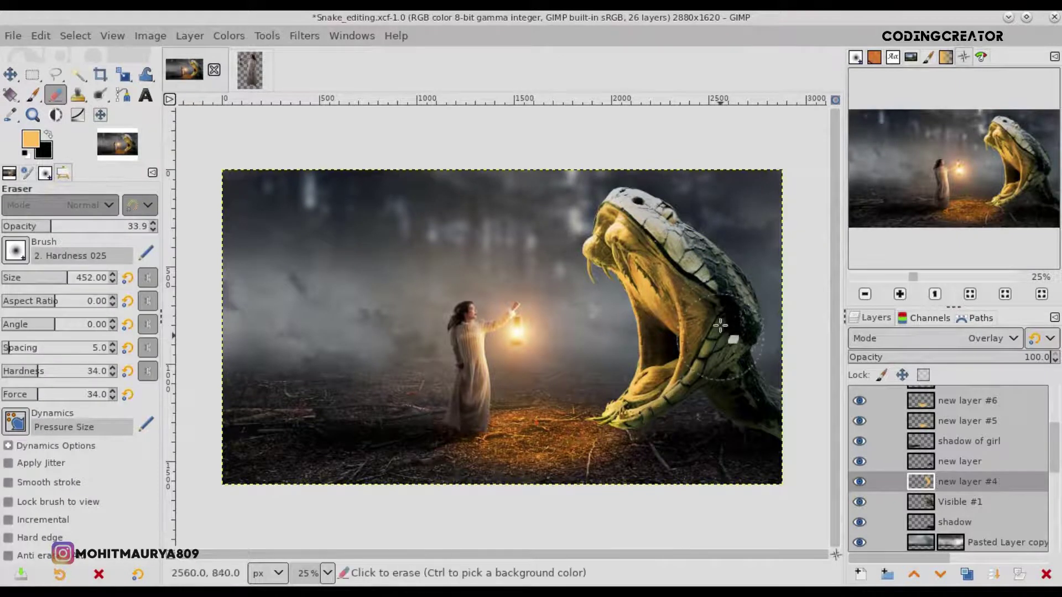
# Duplicate Visible #1 into Visible #2 and hide the original.
pyautogui.keyDown('ctrl'); pyautogui.scroll(2, 713, 284); pyautogui.keyUp('ctrl')
pyautogui.moveTo(71, 278); pyautogui.dragTo(36, 278)
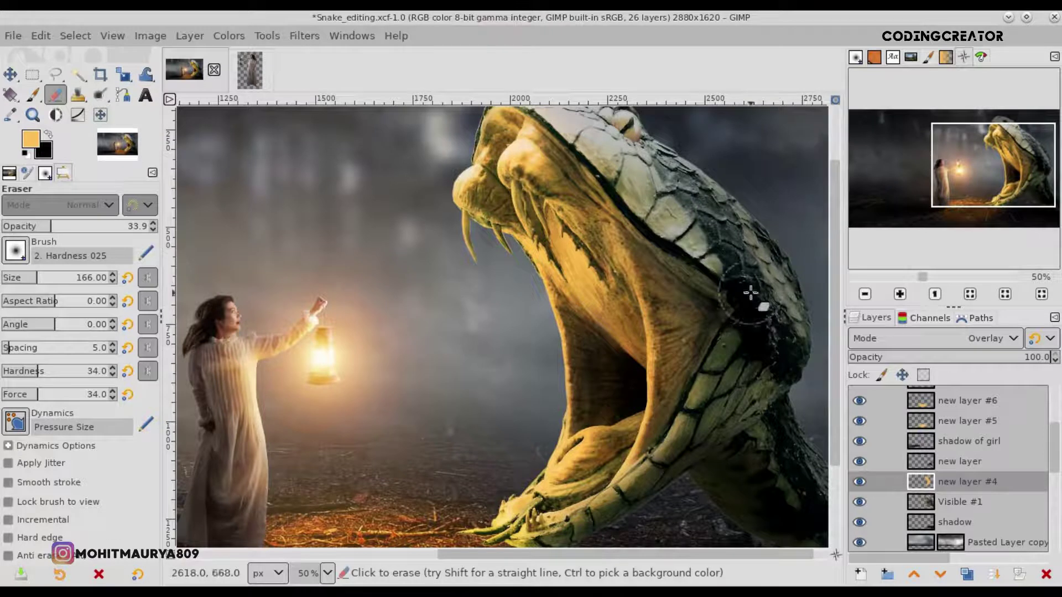
pyautogui.click(960, 502)
pyautogui.click(859, 501)
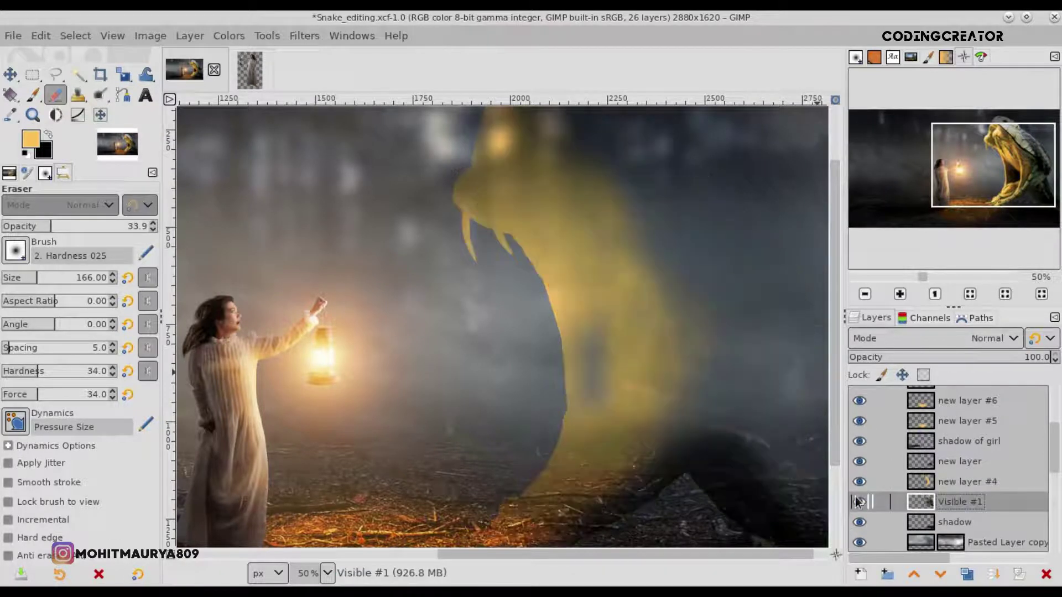
pyautogui.click(969, 576)
pyautogui.click(859, 522)
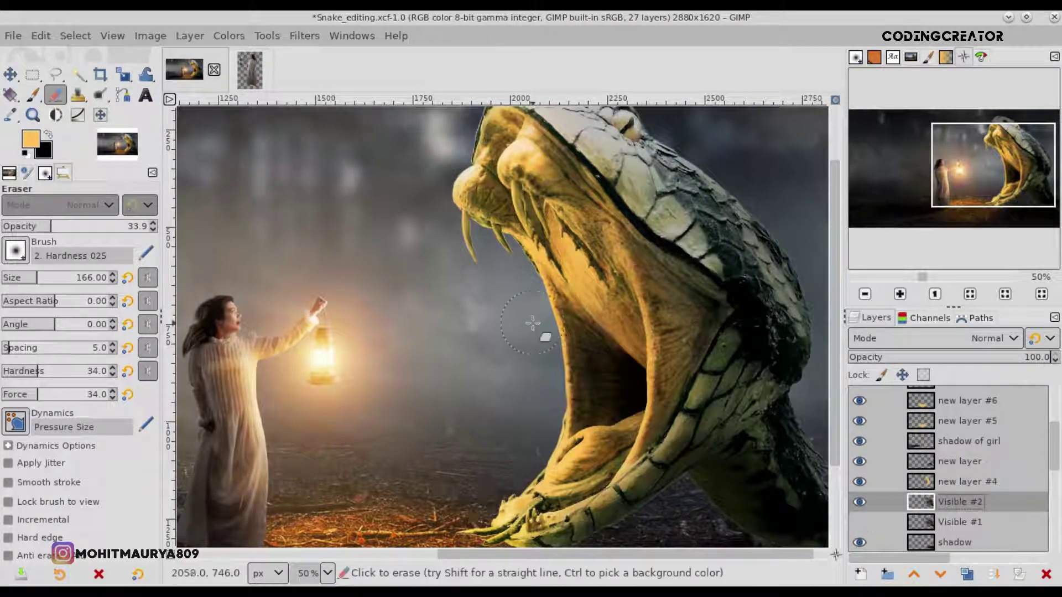
# Burn the snake's jaw and neck with a size-267 Dodge/Burn brush, strength raised to 52.9.
pyautogui.moveTo(99, 94); pyautogui.dragTo(138, 134)
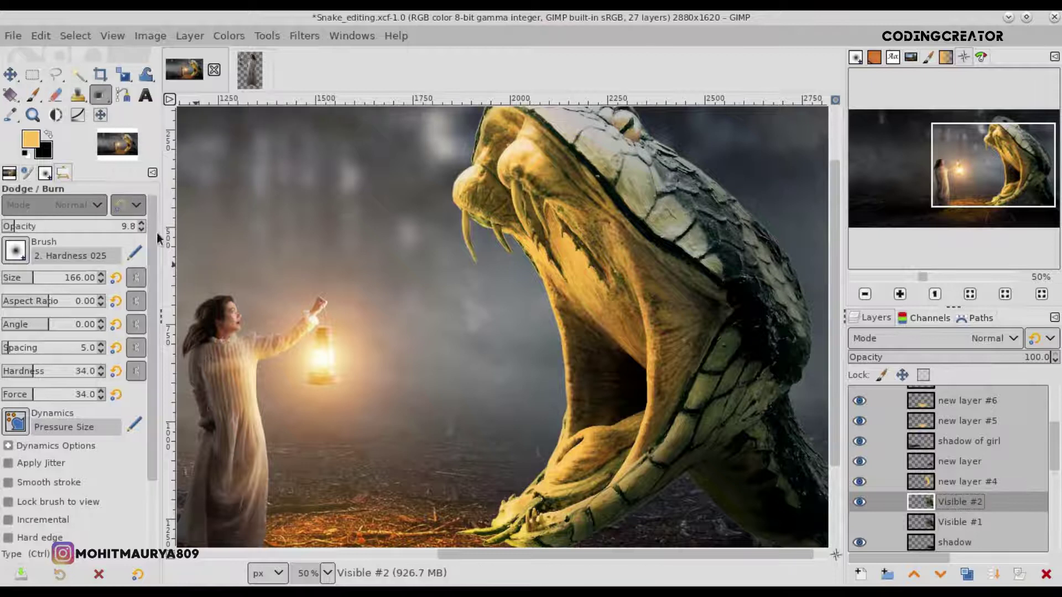
pyautogui.scroll(-3, 144, 332)
pyautogui.scroll(3, 154, 501)
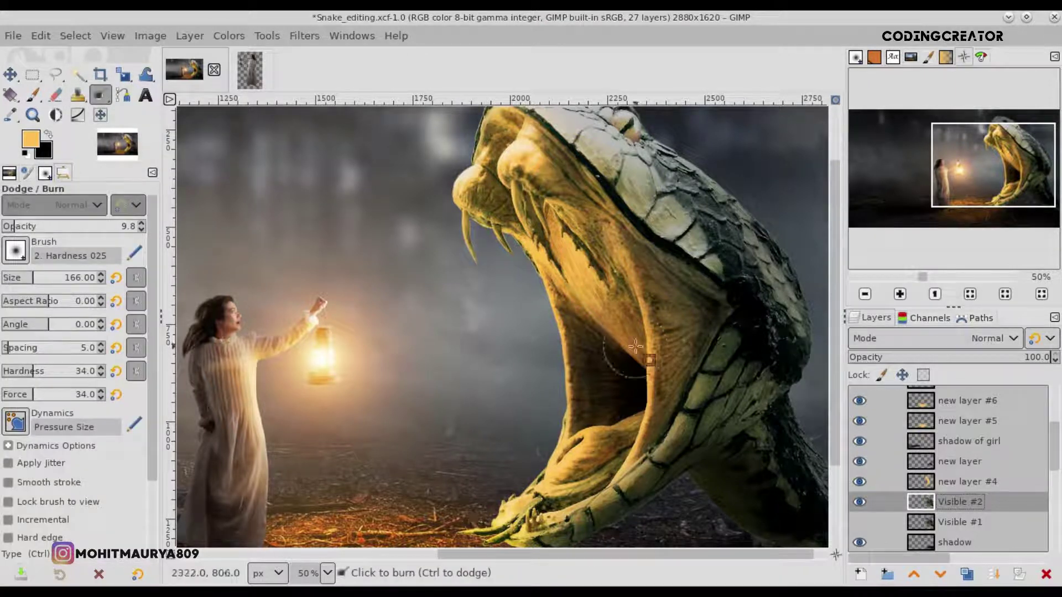
pyautogui.click(43, 280)
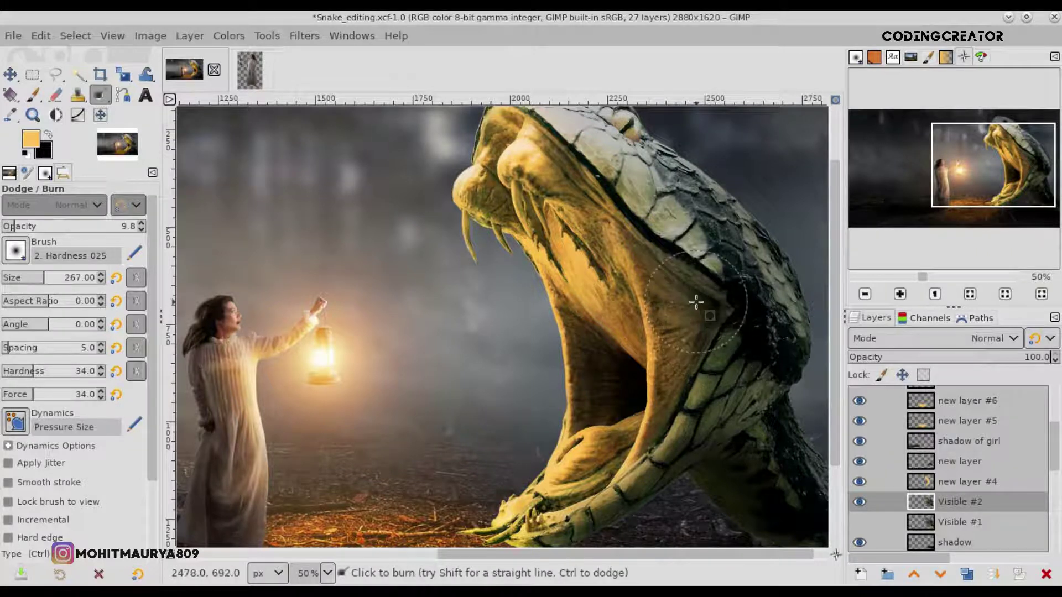
pyautogui.scroll(-2, 694, 332)
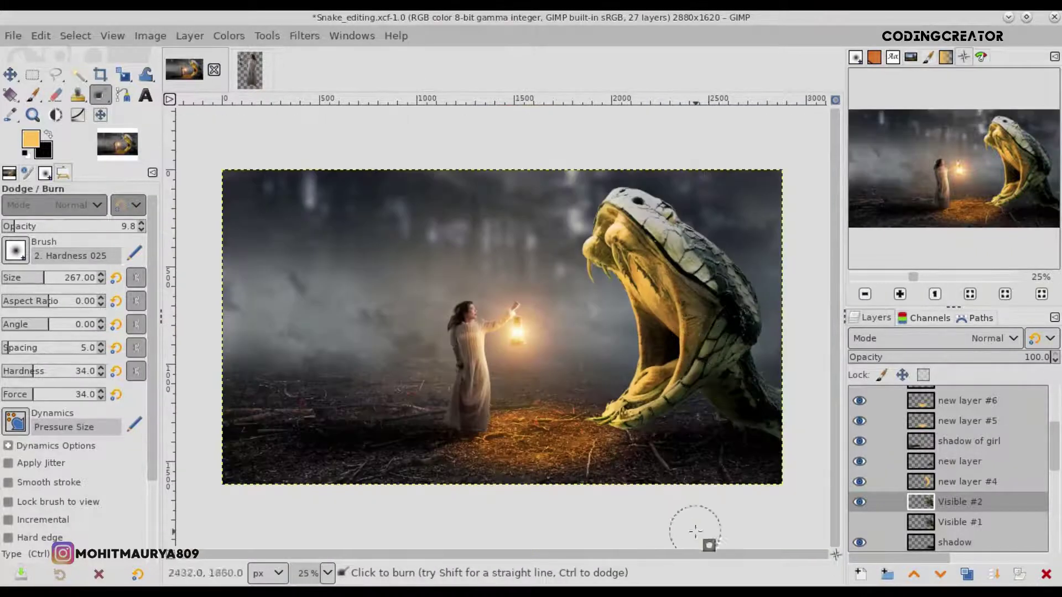
pyautogui.press('>')
pyautogui.press('>')
pyautogui.press('>')
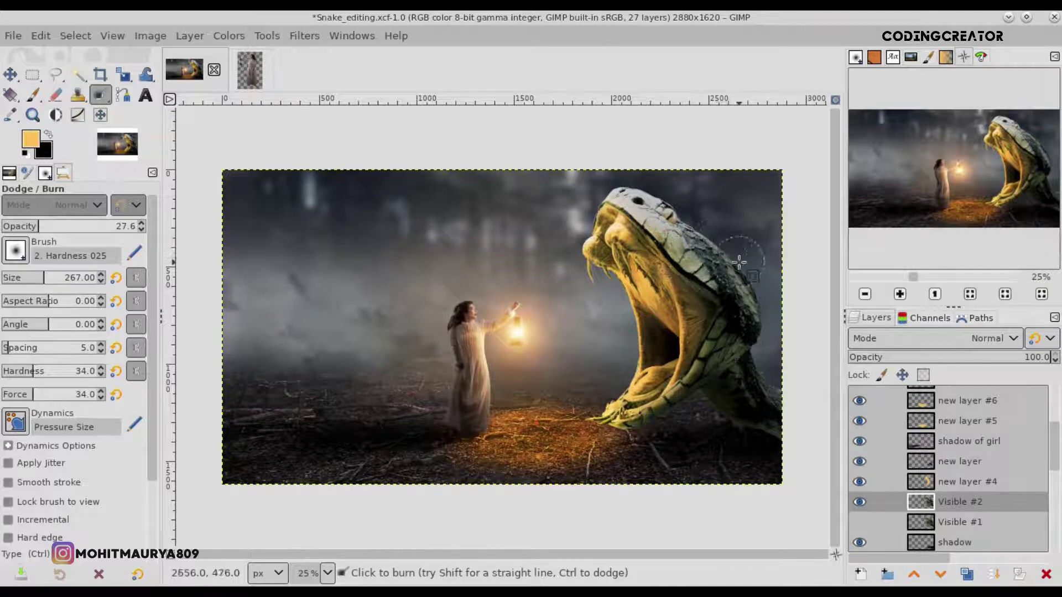
pyautogui.press('>')
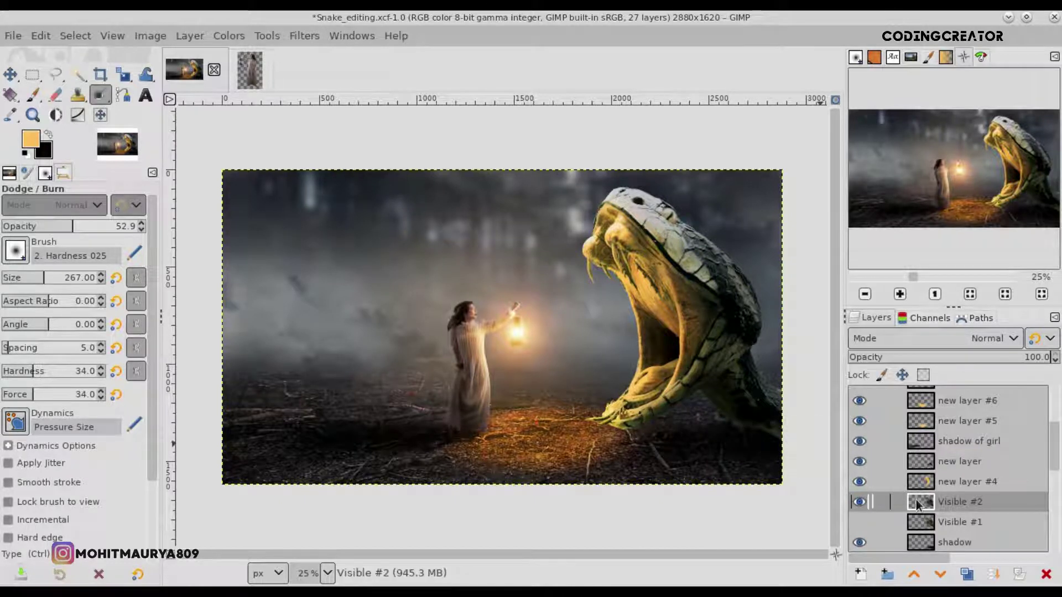
# Add new layer #8 and paint black beside the snake's lower body.
pyautogui.click(861, 575)
pyautogui.click(943, 562)
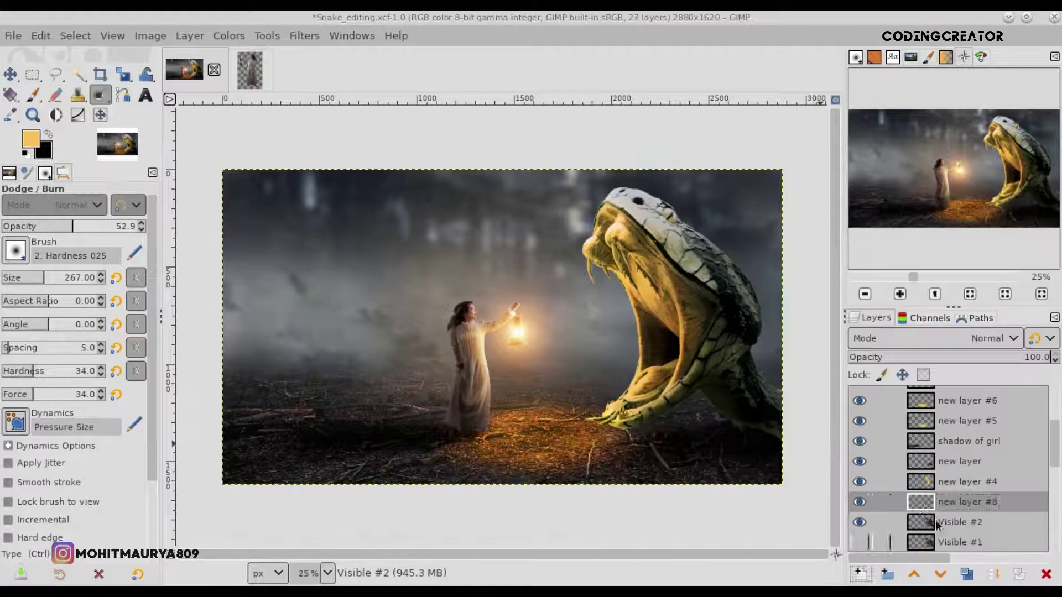
pyautogui.click(33, 94)
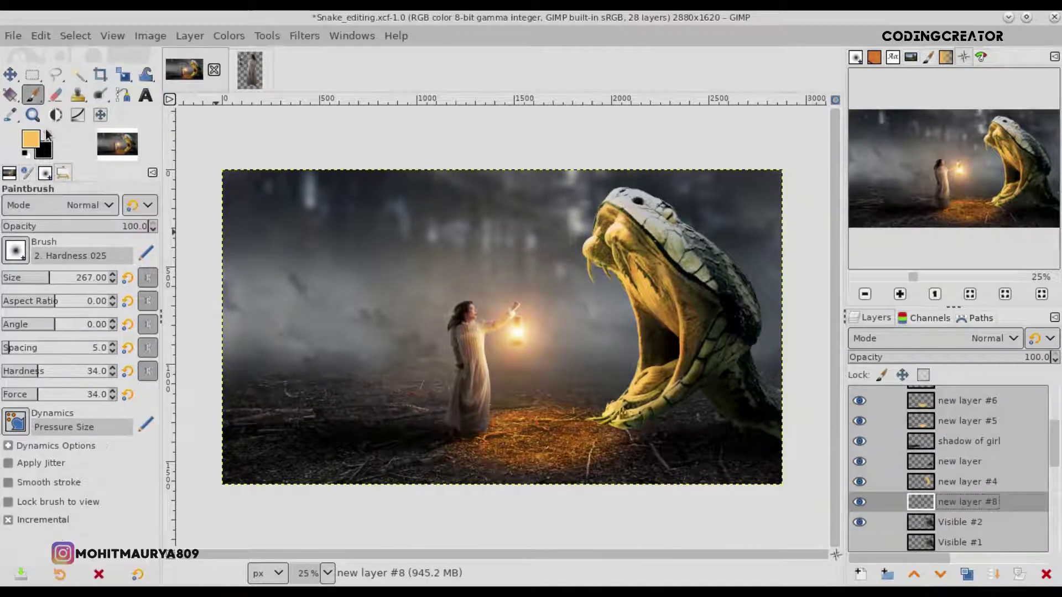
pyautogui.moveTo(767, 439); pyautogui.dragTo(743, 430)
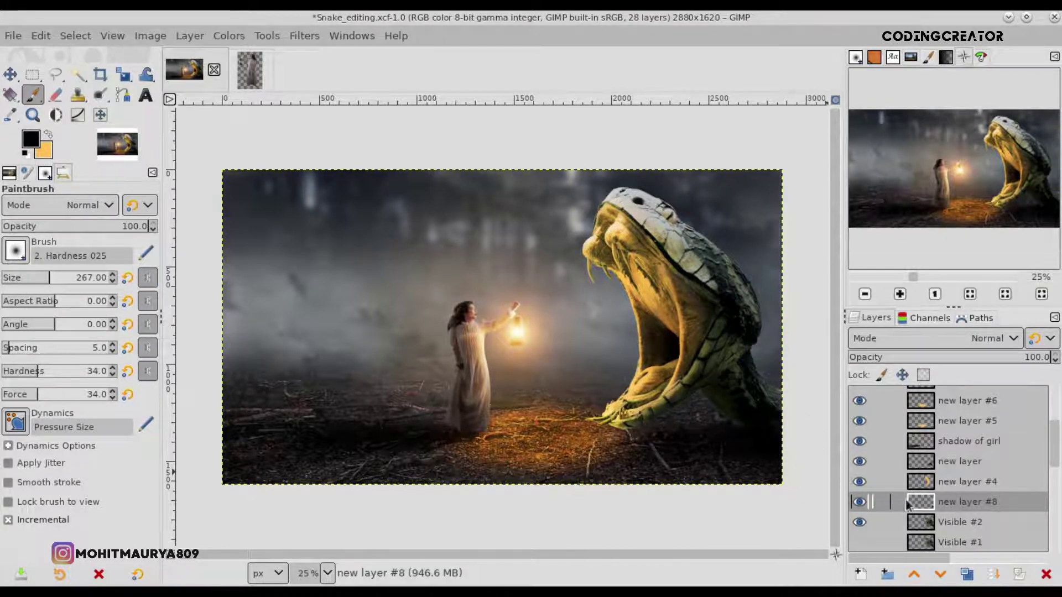
# Show Pasted Layer copy #1, add new layer #9, and set a size-769 brush at 14.8 opacity.
pyautogui.scroll(-3, 1030, 458)
pyautogui.scroll(-2, 1030, 458)
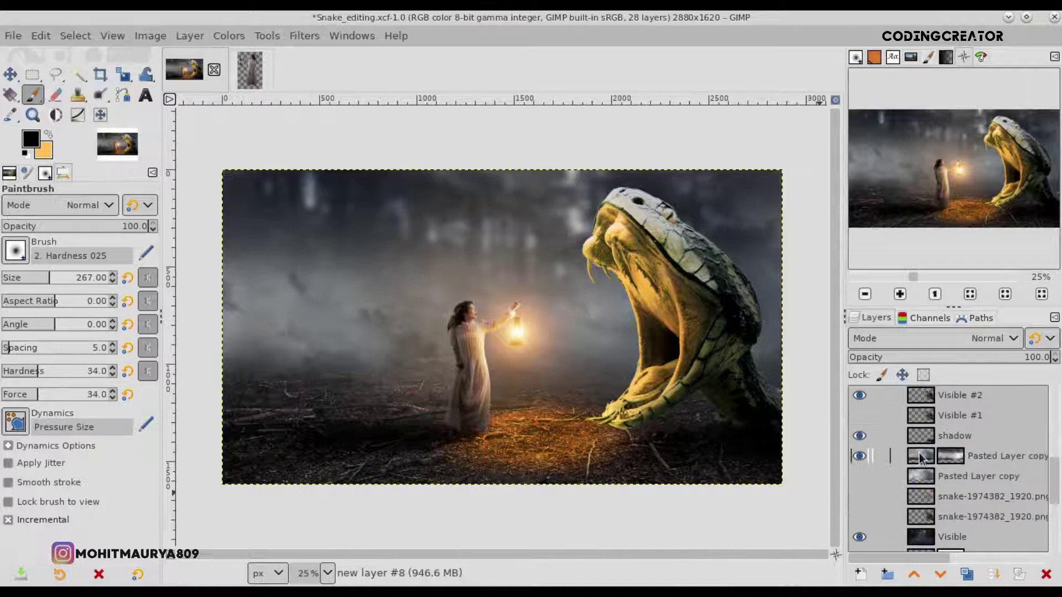
pyautogui.click(850, 457)
pyautogui.click(860, 456)
pyautogui.click(860, 574)
pyautogui.click(948, 562)
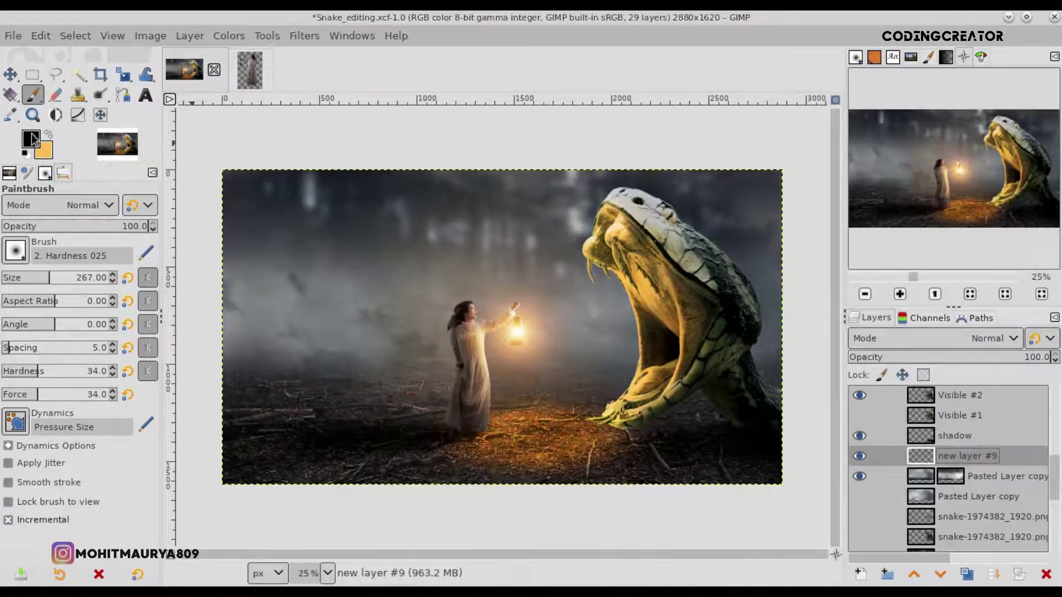
pyautogui.moveTo(91, 282); pyautogui.dragTo(97, 281)
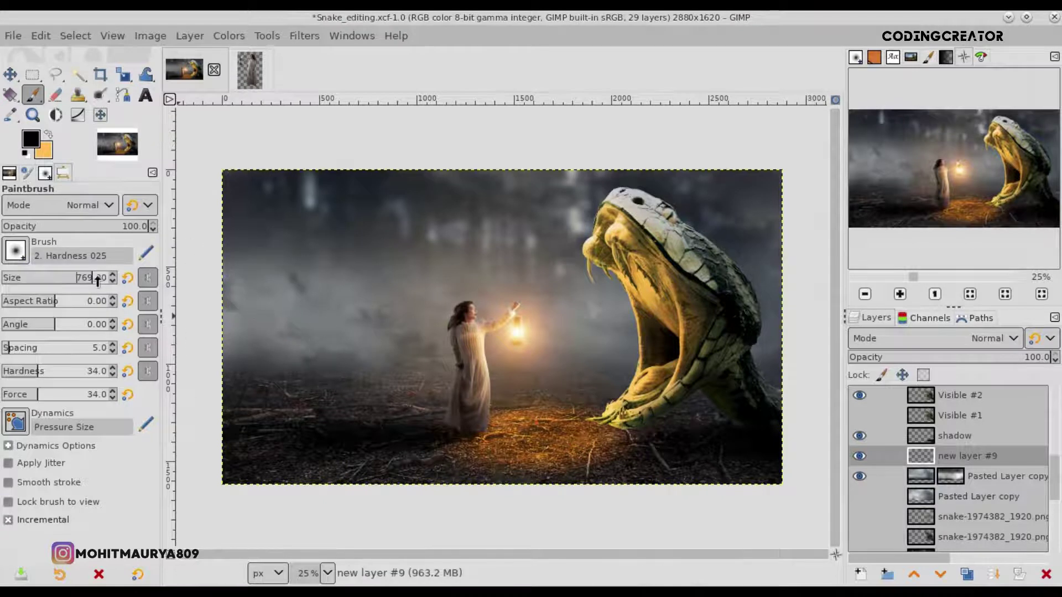
pyautogui.moveTo(47, 235); pyautogui.dragTo(23, 232)
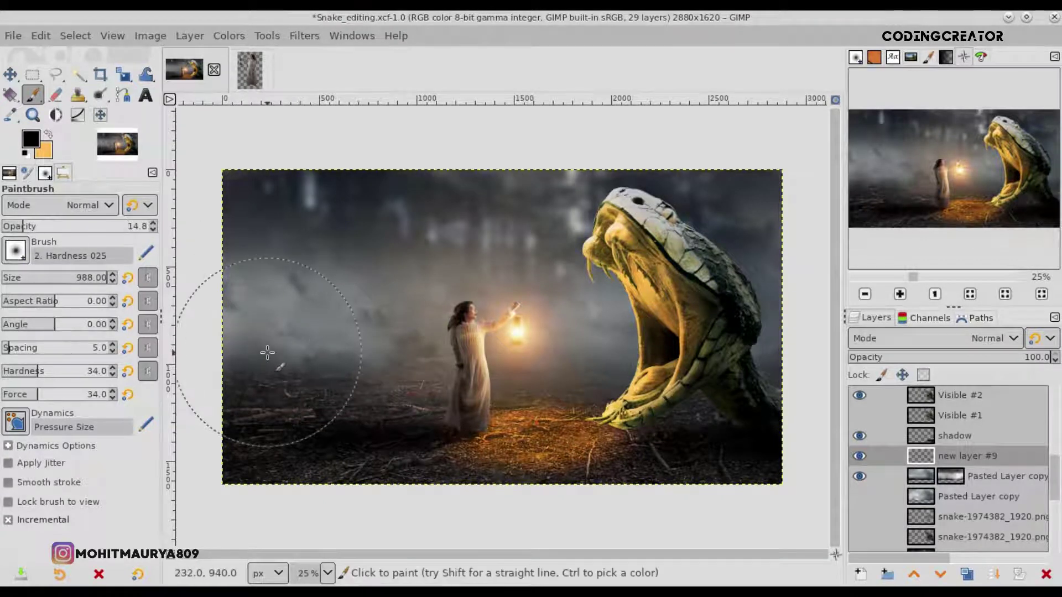
# Darken the left fog, lower-left ground, and the snake's neck and right side.
pyautogui.moveTo(347, 356)
pyautogui.mouseDown()
pyautogui.moveTo(222, 314)
pyautogui.moveTo(256, 232)
pyautogui.moveTo(238, 338)
pyautogui.moveTo(308, 360)
pyautogui.moveTo(203, 303)
pyautogui.moveTo(299, 399)
pyautogui.moveTo(284, 308)
pyautogui.moveTo(357, 342)
pyautogui.mouseUp()
pyautogui.moveTo(417, 364)
pyautogui.mouseDown()
pyautogui.moveTo(308, 367)
pyautogui.moveTo(468, 352)
pyautogui.mouseUp()
pyautogui.moveTo(591, 338)
pyautogui.mouseDown()
pyautogui.moveTo(786, 328)
pyautogui.moveTo(590, 346)
pyautogui.mouseUp()
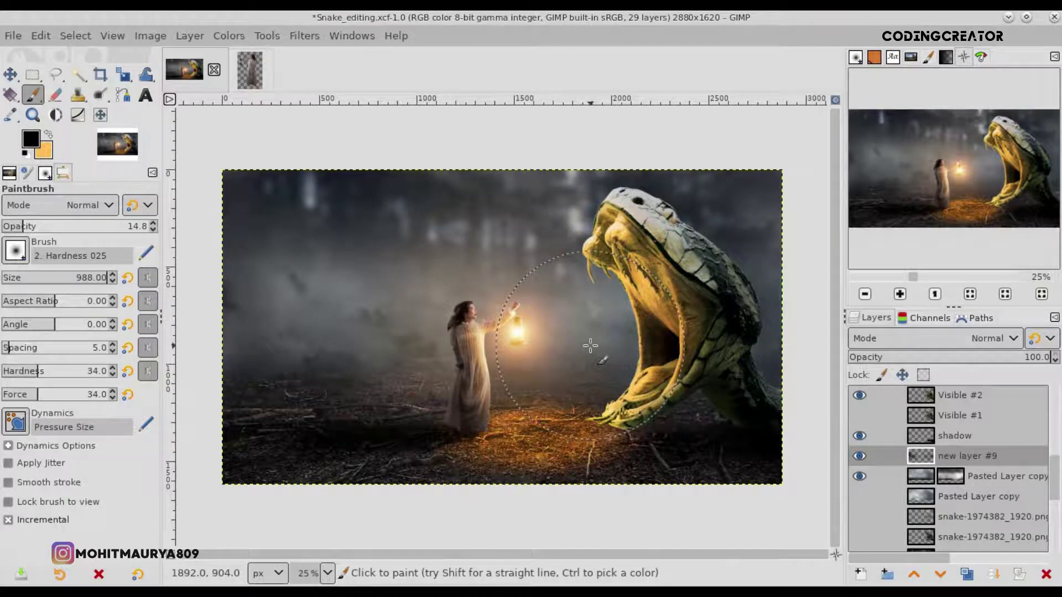
pyautogui.moveTo(380, 354)
pyautogui.mouseDown()
pyautogui.moveTo(218, 339)
pyautogui.moveTo(311, 321)
pyautogui.mouseUp()
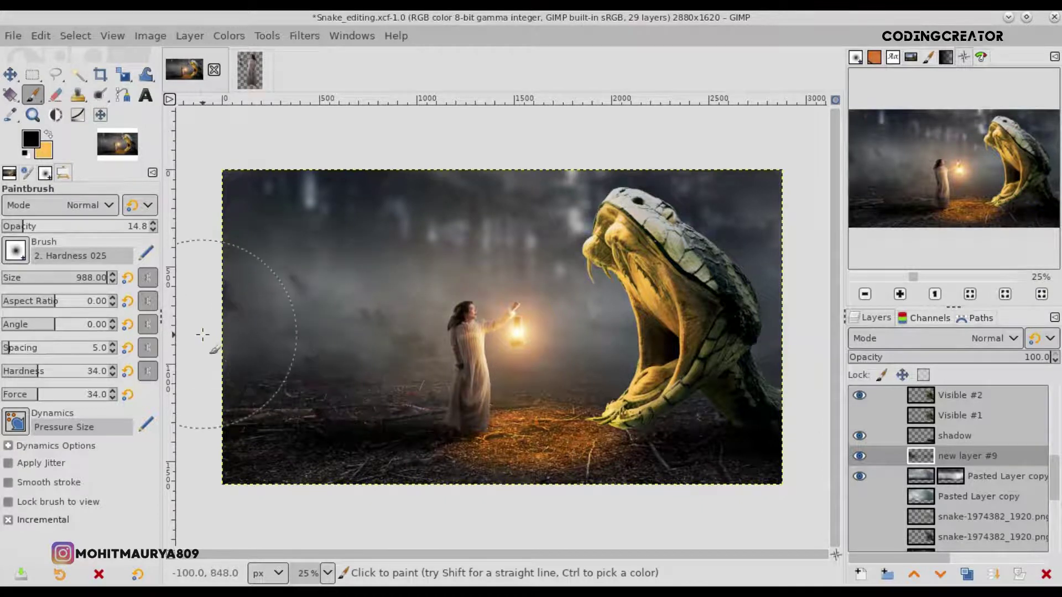
pyautogui.doubleClick(945, 463)
pyautogui.click(947, 476)
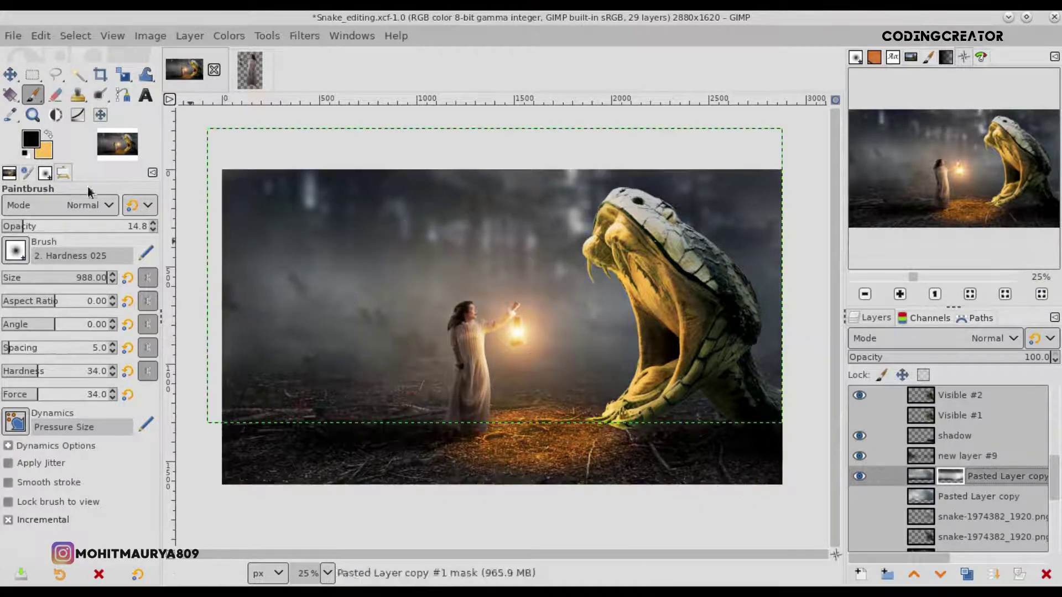
# Paint white on Pasted Layer copy #1's mask to reveal mist left of the girl.
pyautogui.click(27, 153)
pyautogui.press('x')
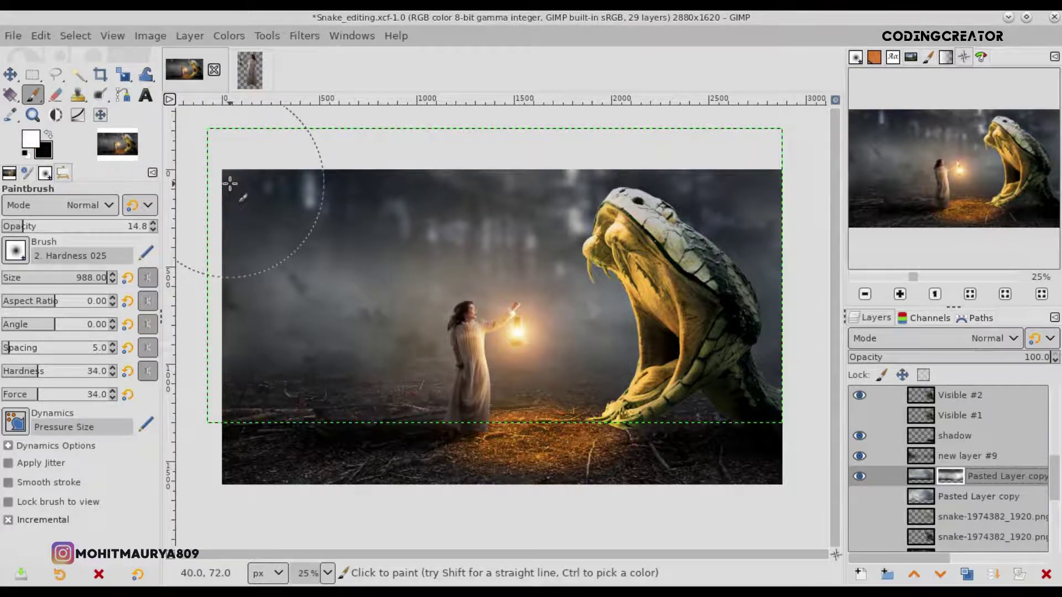
pyautogui.moveTo(373, 293)
pyautogui.mouseDown()
pyautogui.moveTo(375, 301)
pyautogui.moveTo(289, 285)
pyautogui.moveTo(401, 327)
pyautogui.mouseUp()
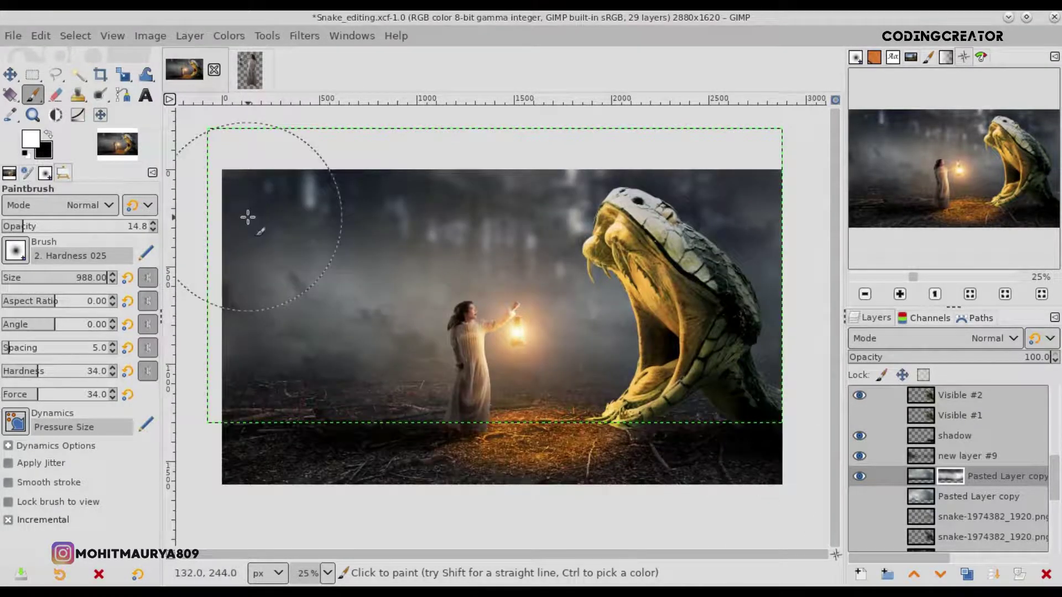
pyautogui.click(10, 75)
pyautogui.click(919, 477)
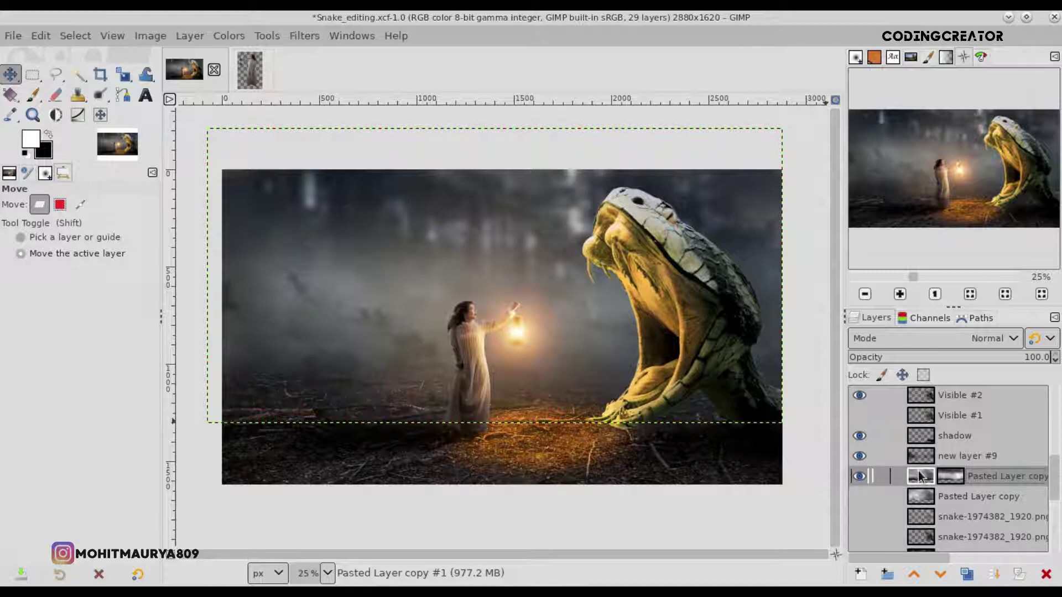
pyautogui.moveTo(1053, 488); pyautogui.dragTo(1054, 509)
# Add new layer #10 above Visible and paint soft white fog over the upper-left sky.
pyautogui.click(921, 487)
pyautogui.click(860, 574)
pyautogui.click(948, 562)
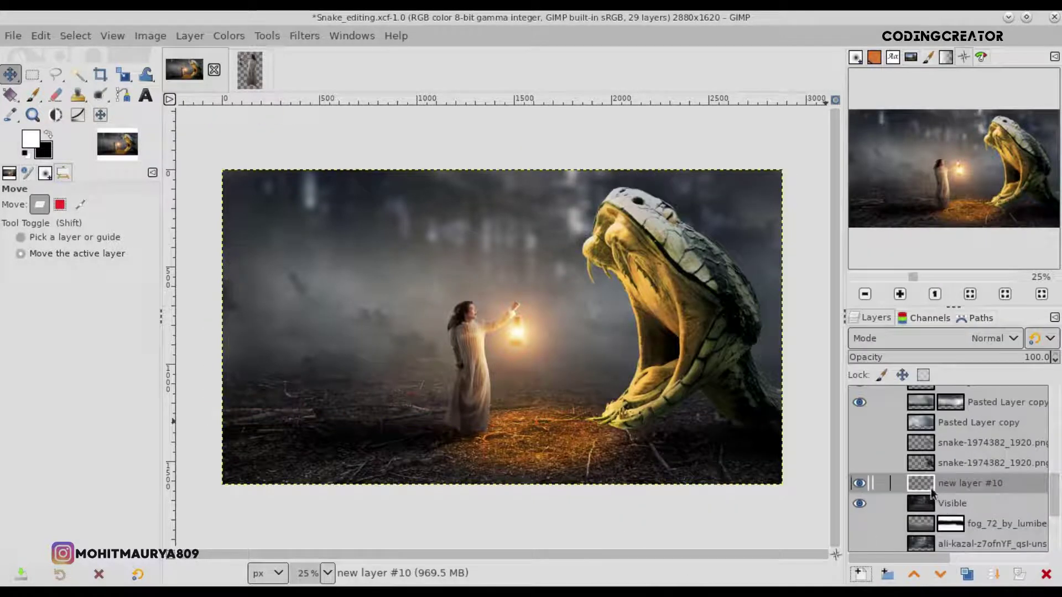
pyautogui.click(34, 95)
pyautogui.moveTo(238, 193); pyautogui.dragTo(388, 192)
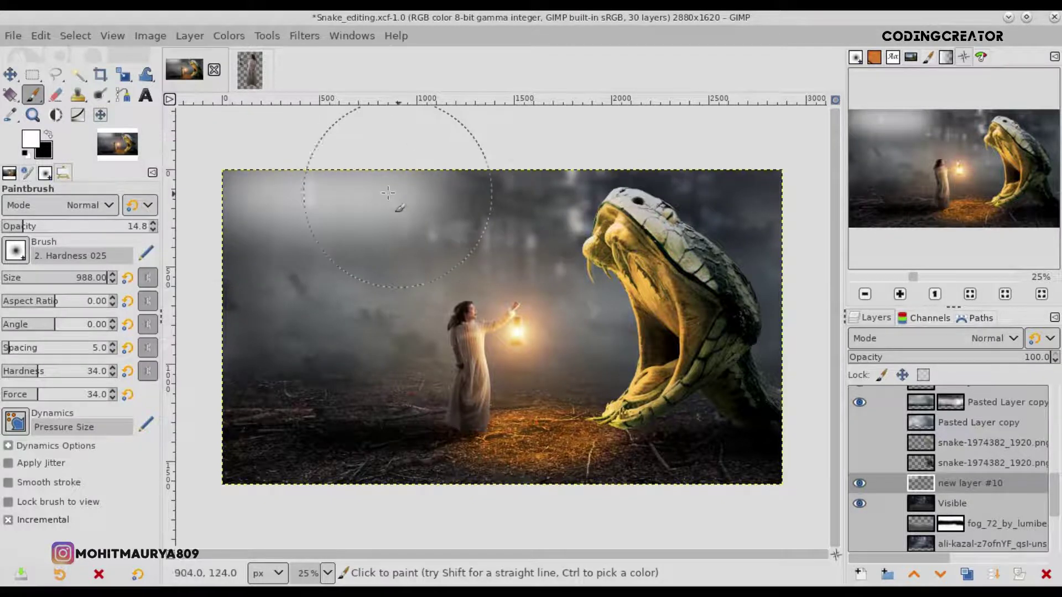
# Erase most of the white fog back out of the upper-left sky.
pyautogui.click(55, 94)
pyautogui.moveTo(481, 206); pyautogui.dragTo(199, 206)
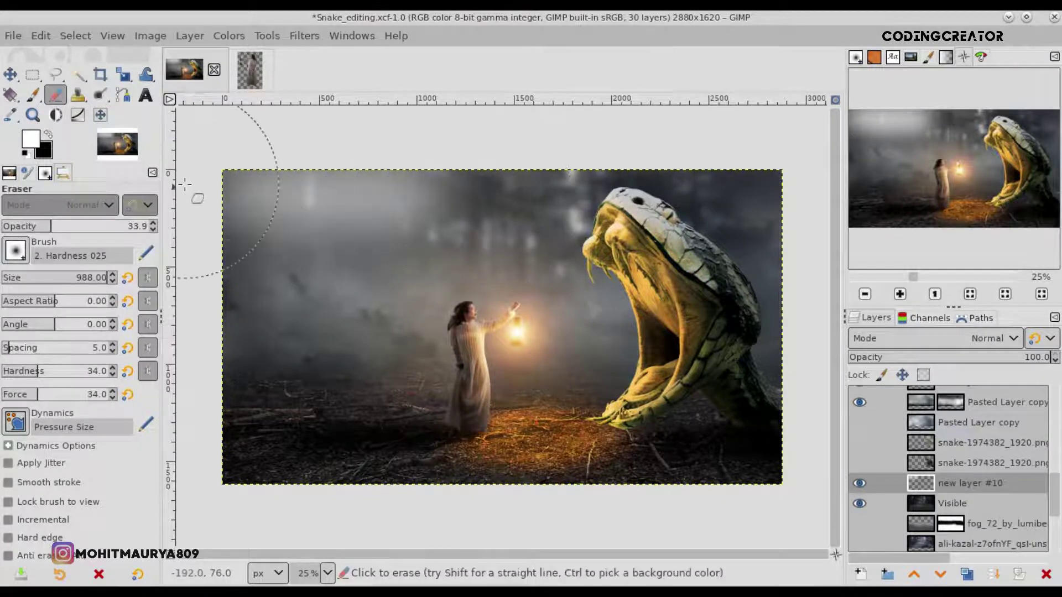
pyautogui.moveTo(426, 190); pyautogui.dragTo(344, 249)
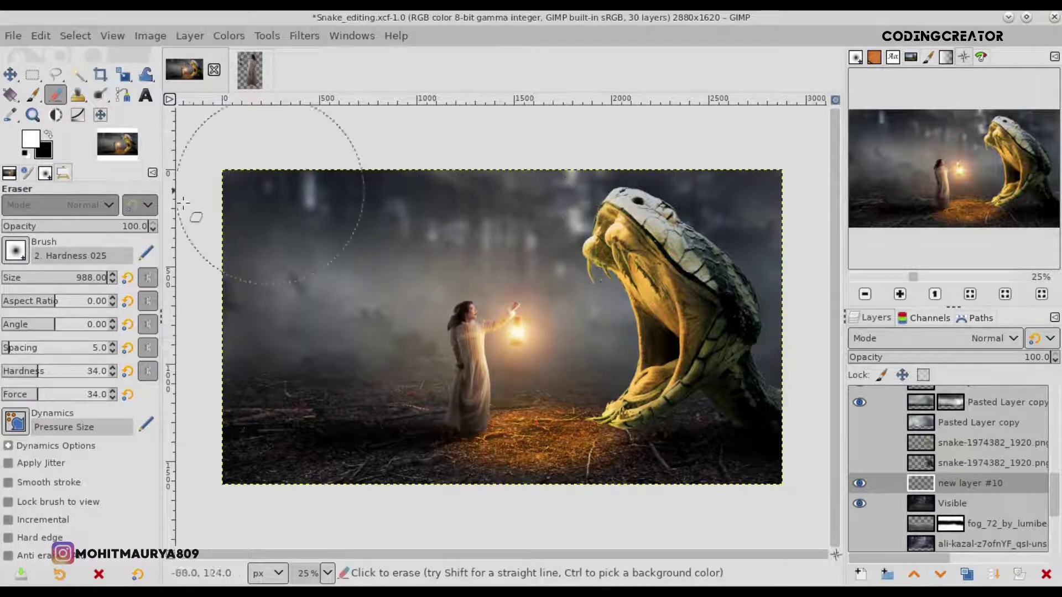
pyautogui.press('p')
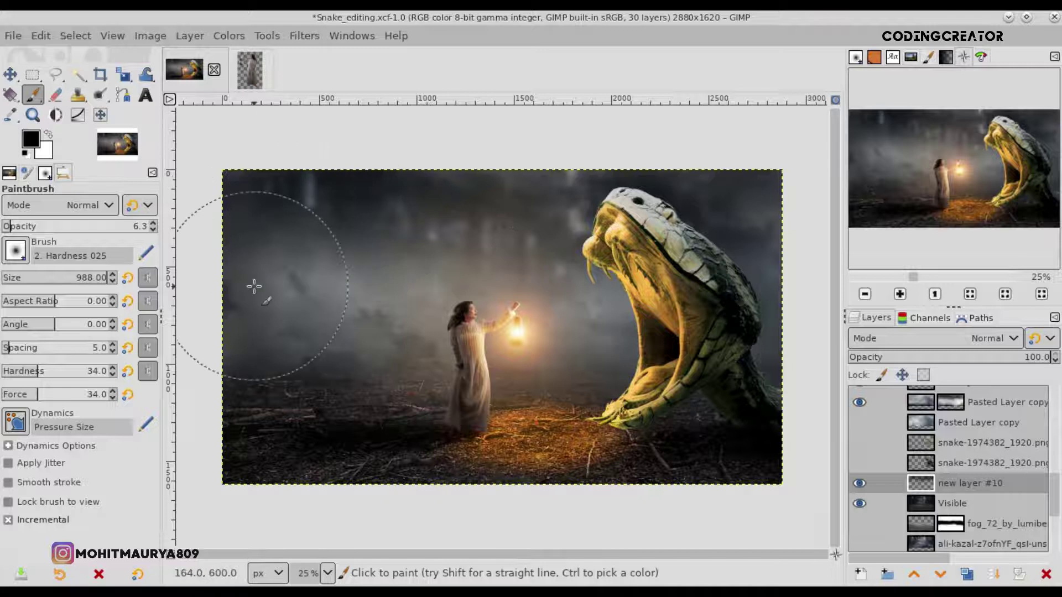
pyautogui.click(10, 73)
# Add new empty layer #11 above the Pasted Layer copy.
pyautogui.moveTo(1054, 484); pyautogui.dragTo(1056, 389)
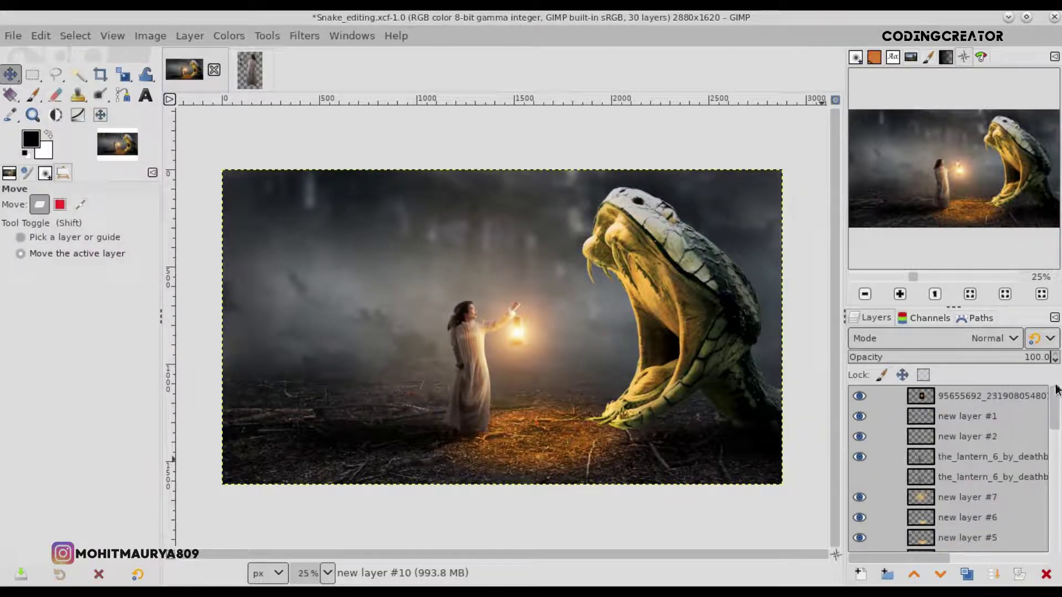
pyautogui.click(921, 398)
pyautogui.scroll(-5, 1057, 398)
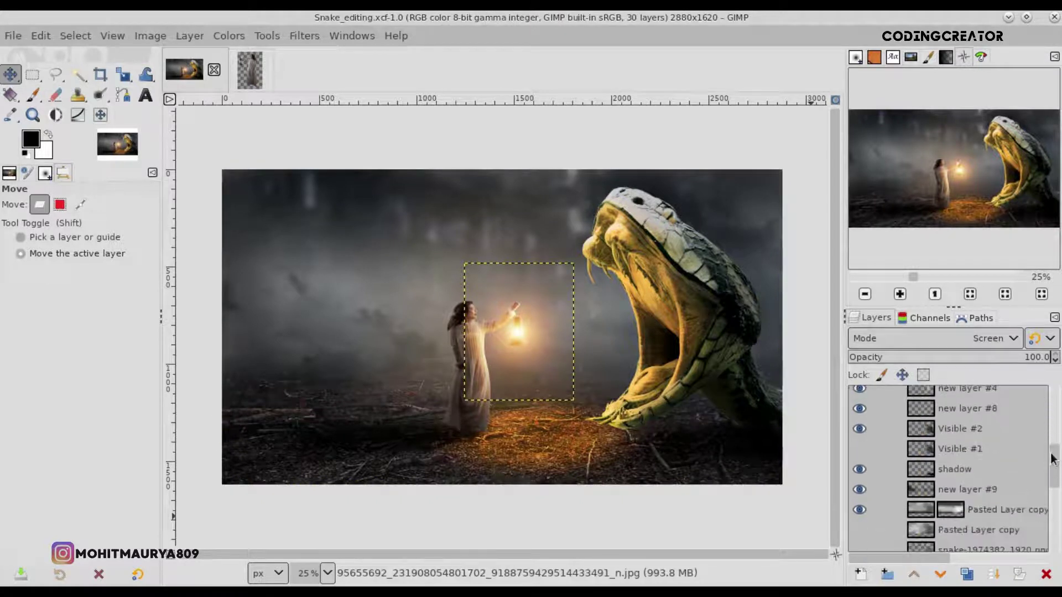
pyautogui.scroll(-3, 892, 439)
pyautogui.click(921, 442)
pyautogui.click(861, 576)
pyautogui.click(947, 564)
# Paint low-opacity black over the left fog, lower-left ground and beside the snake's neck.
pyautogui.click(33, 95)
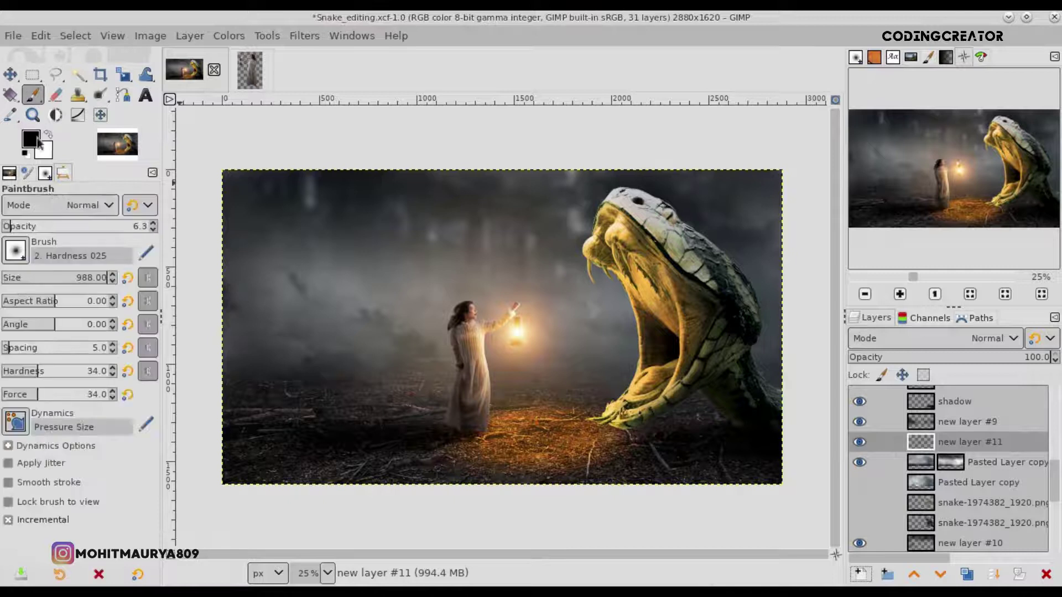
pyautogui.moveTo(255, 360)
pyautogui.mouseDown()
pyautogui.moveTo(299, 358)
pyautogui.moveTo(233, 368)
pyautogui.moveTo(487, 361)
pyautogui.mouseUp()
pyautogui.moveTo(357, 367)
pyautogui.mouseDown()
pyautogui.moveTo(280, 368)
pyautogui.moveTo(346, 391)
pyautogui.moveTo(253, 474)
pyautogui.moveTo(261, 451)
pyautogui.moveTo(429, 501)
pyautogui.moveTo(404, 505)
pyautogui.moveTo(478, 512)
pyautogui.moveTo(238, 437)
pyautogui.moveTo(294, 373)
pyautogui.mouseUp()
pyautogui.moveTo(749, 356)
pyautogui.mouseDown()
pyautogui.moveTo(801, 441)
pyautogui.moveTo(735, 503)
pyautogui.mouseUp()
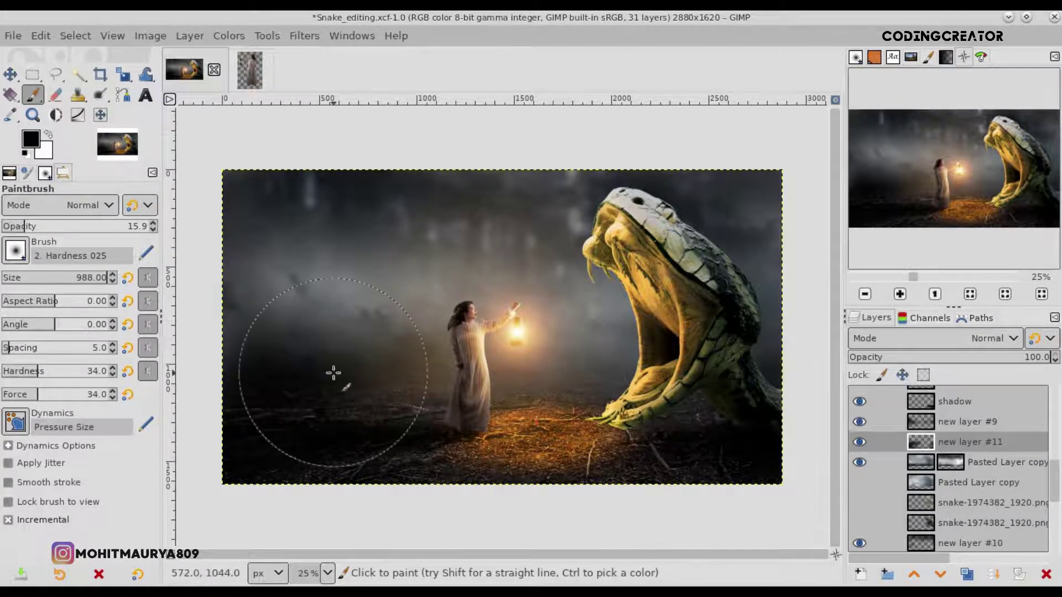
pyautogui.moveTo(372, 376)
pyautogui.mouseDown()
pyautogui.moveTo(313, 348)
pyautogui.moveTo(218, 349)
pyautogui.moveTo(225, 332)
pyautogui.moveTo(249, 330)
pyautogui.moveTo(432, 359)
pyautogui.moveTo(363, 369)
pyautogui.moveTo(344, 387)
pyautogui.moveTo(494, 367)
pyautogui.moveTo(341, 375)
pyautogui.moveTo(670, 366)
pyautogui.moveTo(813, 388)
pyautogui.moveTo(372, 381)
pyautogui.moveTo(374, 401)
pyautogui.moveTo(407, 383)
pyautogui.moveTo(354, 387)
pyautogui.moveTo(382, 365)
pyautogui.moveTo(308, 335)
pyautogui.moveTo(621, 348)
pyautogui.moveTo(339, 313)
pyautogui.moveTo(387, 325)
pyautogui.mouseUp()
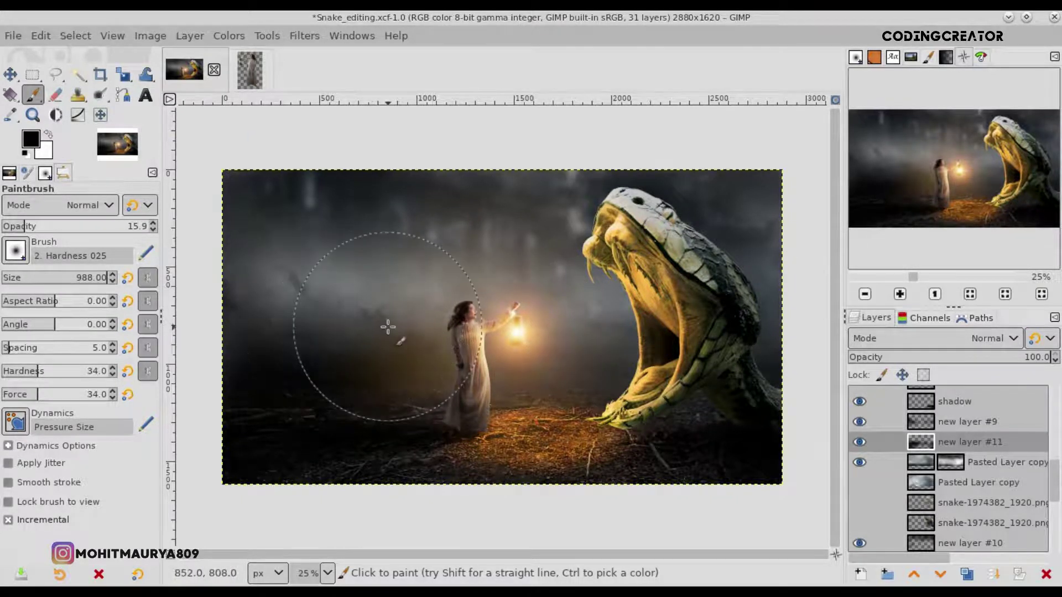
# Move layer #11 higher in the stack, compare its effect, and save the composite.
pyautogui.click(860, 442)
pyautogui.moveTo(921, 443)
pyautogui.mouseDown()
pyautogui.moveTo(927, 394)
pyautogui.moveTo(869, 450)
pyautogui.mouseUp()
pyautogui.click(861, 444)
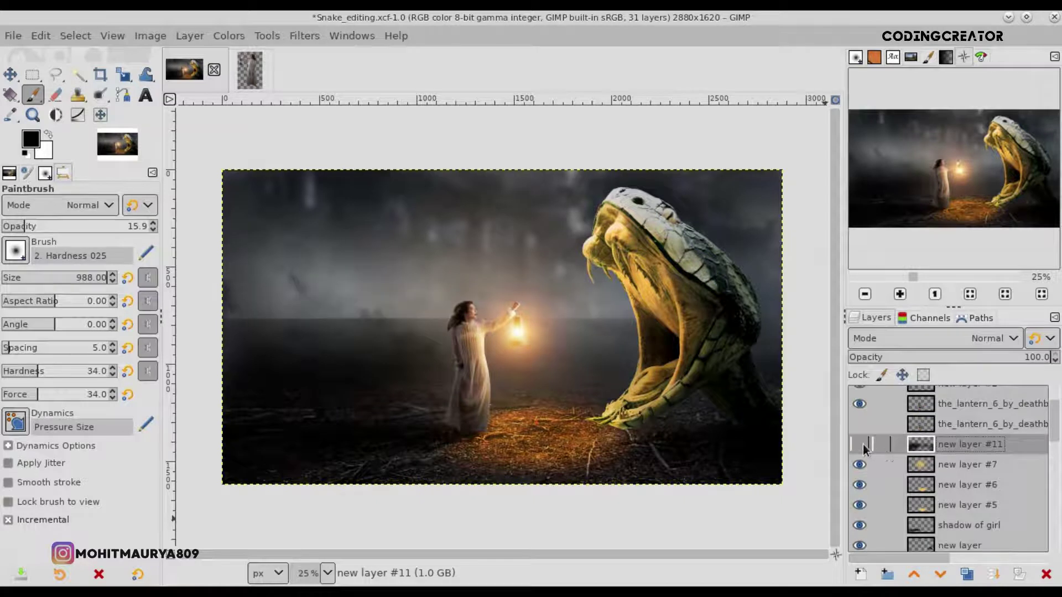
pyautogui.click(862, 444)
pyautogui.hotkey('ctrl', 's')
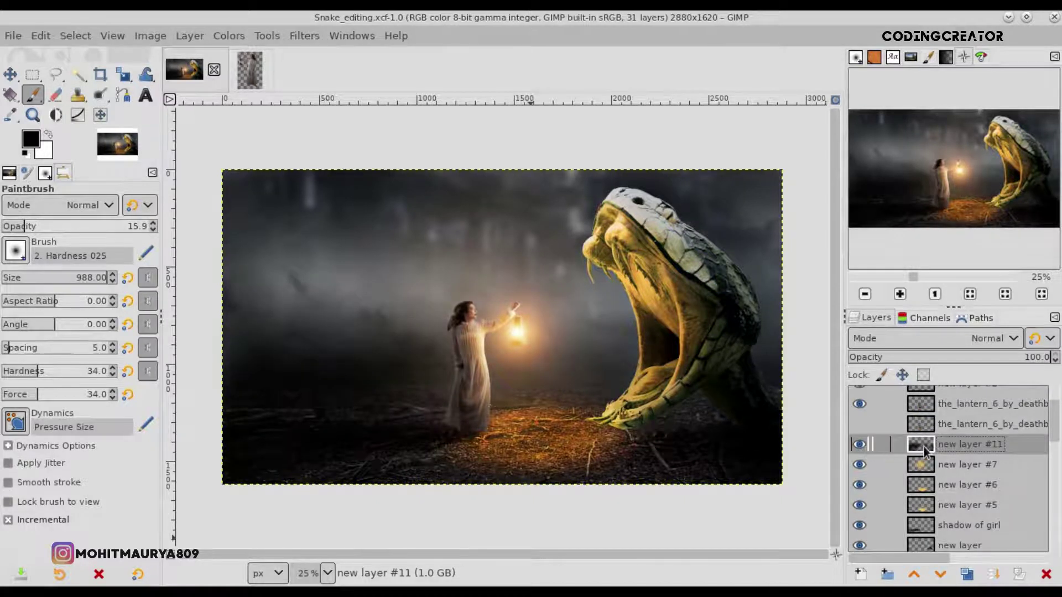
# Add faint dark strokes over the fog left of the girl, then select Visible #2.
pyautogui.moveTo(332, 296)
pyautogui.mouseDown()
pyautogui.moveTo(303, 280)
pyautogui.moveTo(398, 301)
pyautogui.moveTo(312, 298)
pyautogui.mouseUp()
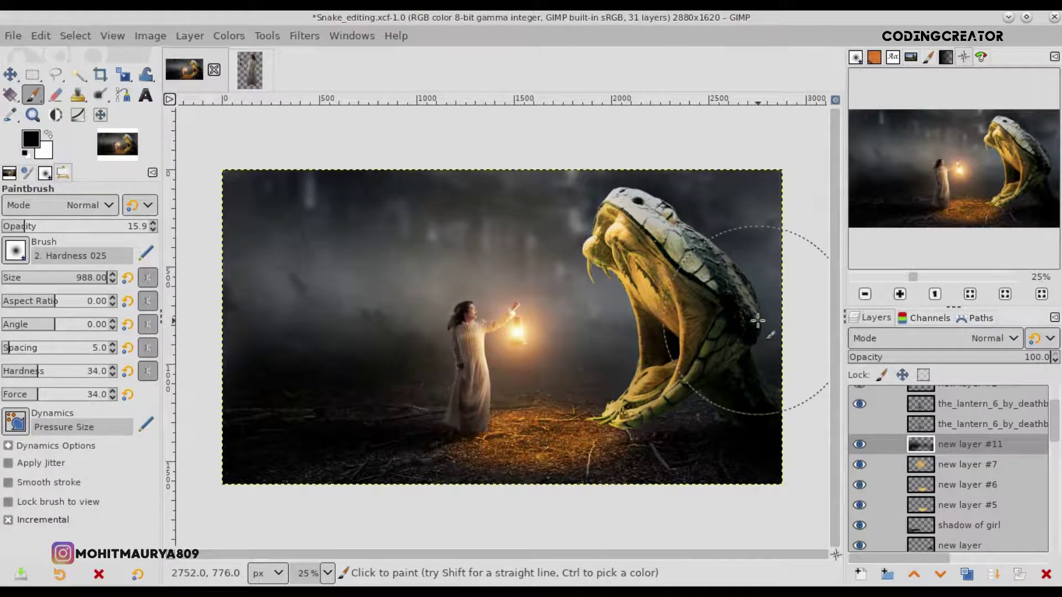
pyautogui.moveTo(320, 344)
pyautogui.mouseDown()
pyautogui.moveTo(422, 351)
pyautogui.moveTo(224, 325)
pyautogui.mouseUp()
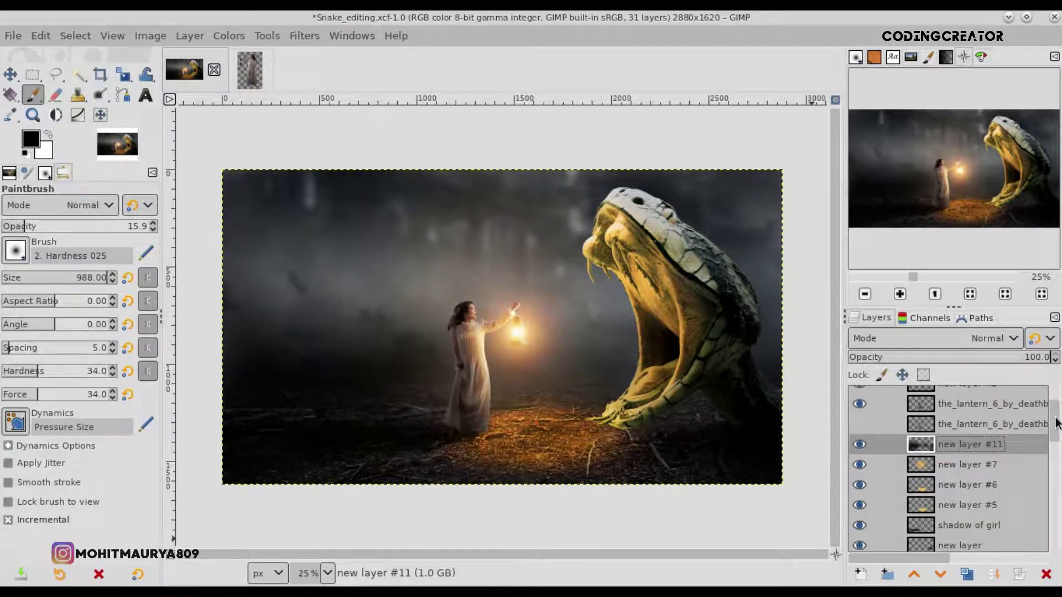
pyautogui.moveTo(1056, 424); pyautogui.dragTo(1057, 441)
pyautogui.click(951, 500)
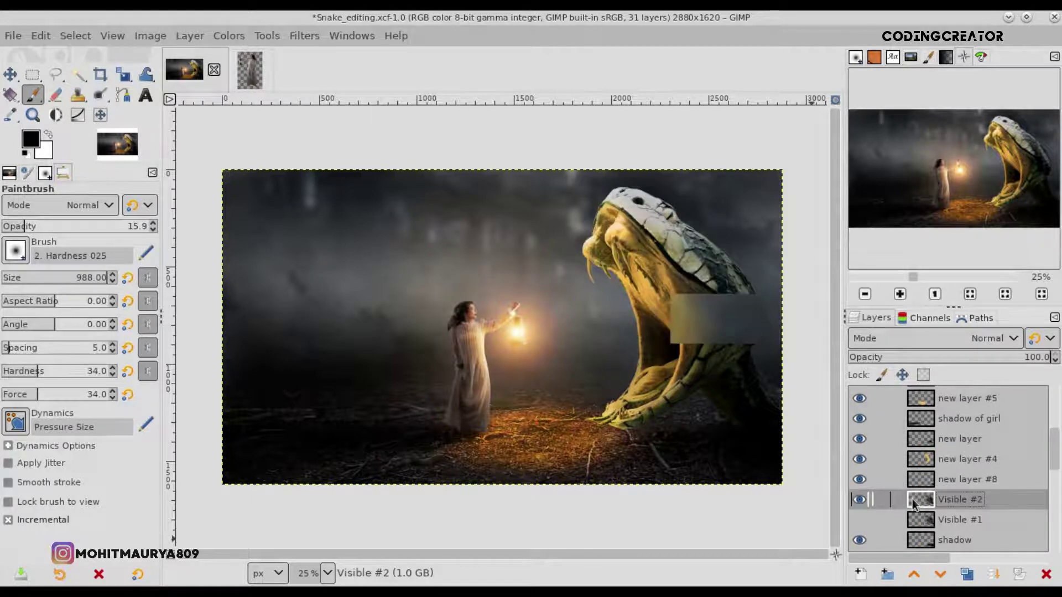
# Select the snake's outline via Alpha to Selection and add new layer #12.
pyautogui.rightClick(913, 503)
pyautogui.click(964, 468)
pyautogui.click(860, 574)
pyautogui.click(949, 564)
# Set the brush to size 506 and opacity 39.7 for shading on layer #12.
pyautogui.click(109, 227)
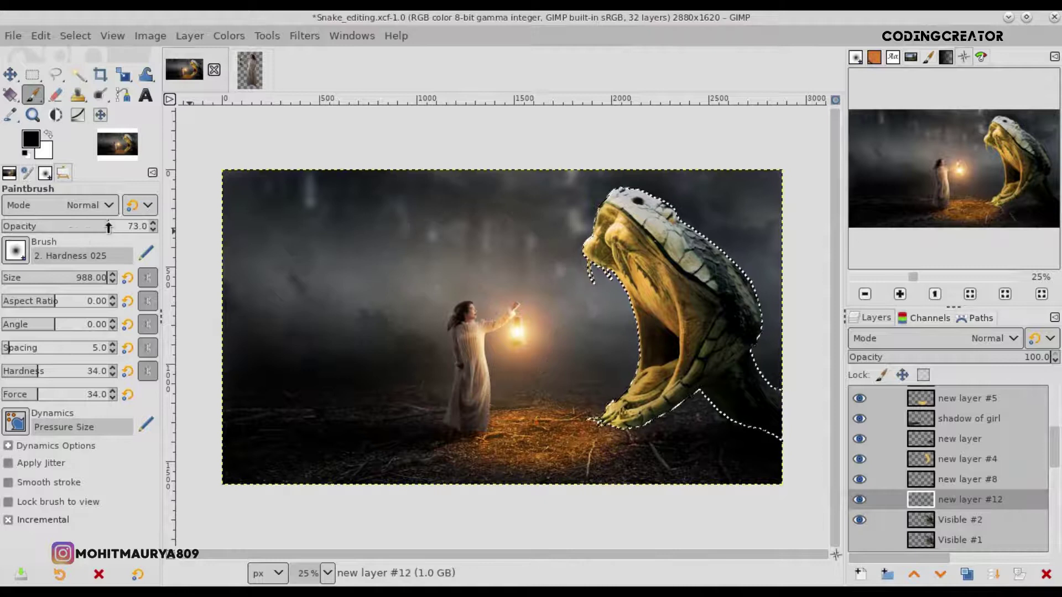
pyautogui.click(45, 278)
pyautogui.moveTo(44, 279); pyautogui.dragTo(71, 279)
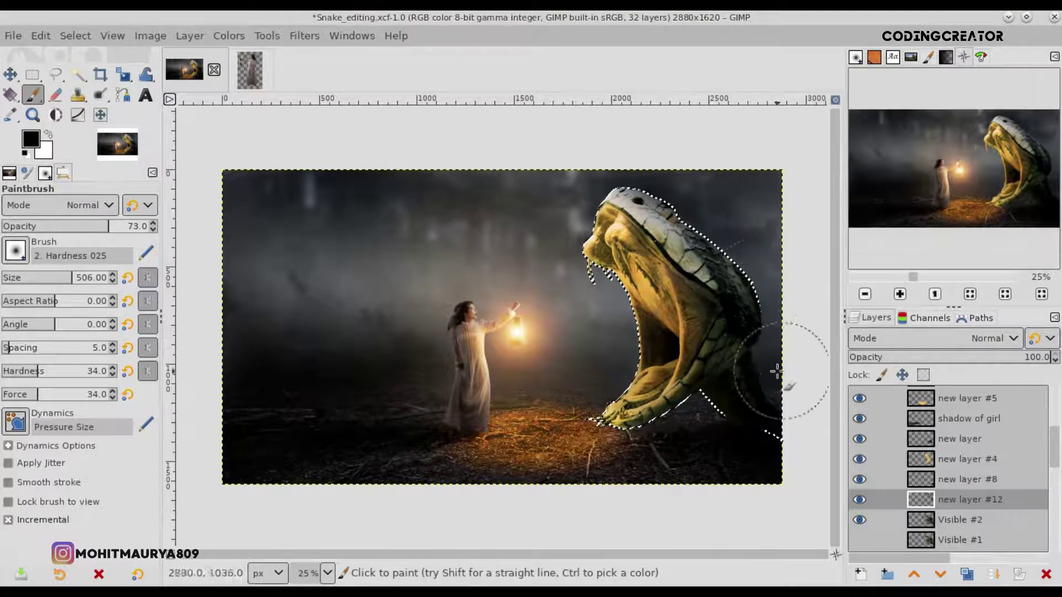
pyautogui.moveTo(97, 227); pyautogui.dragTo(59, 232)
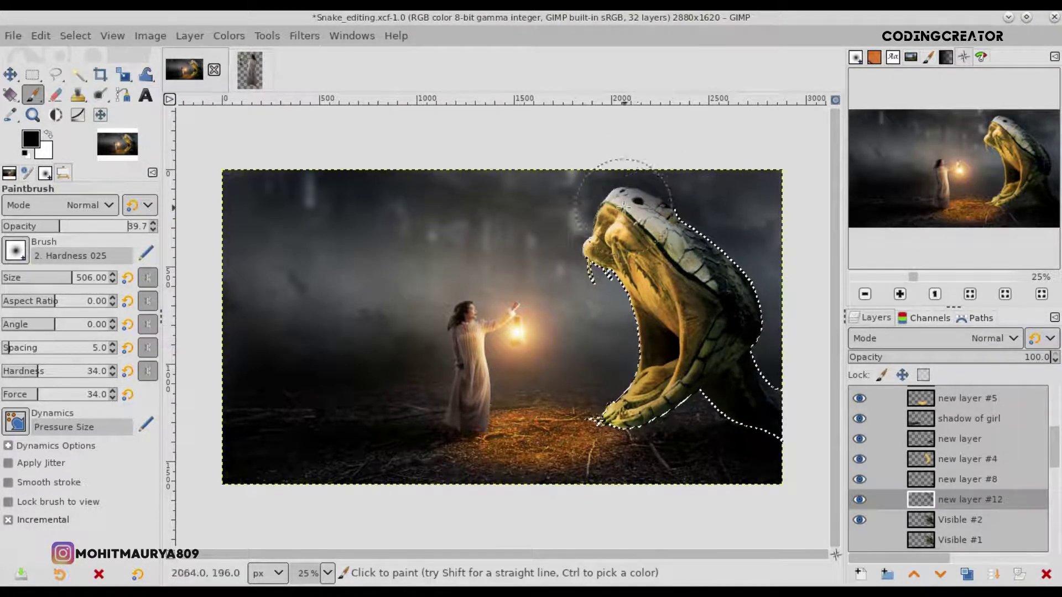
pyautogui.click(922, 500)
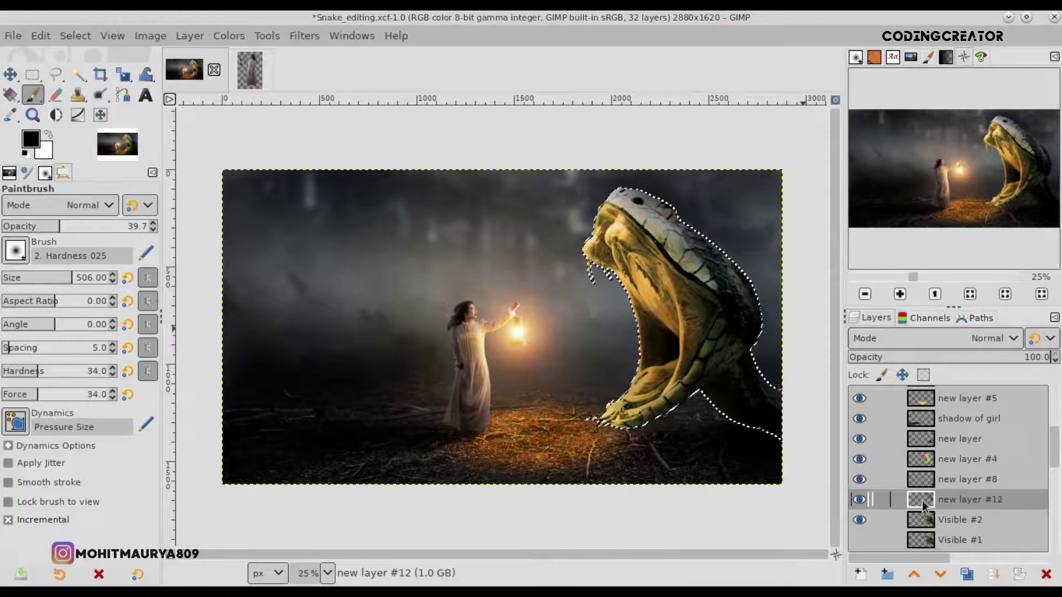
# Clear the snake selection and add Overlay-mode layer #13 under the top layer at 61.7 opacity.
pyautogui.click(75, 35)
pyautogui.click(83, 75)
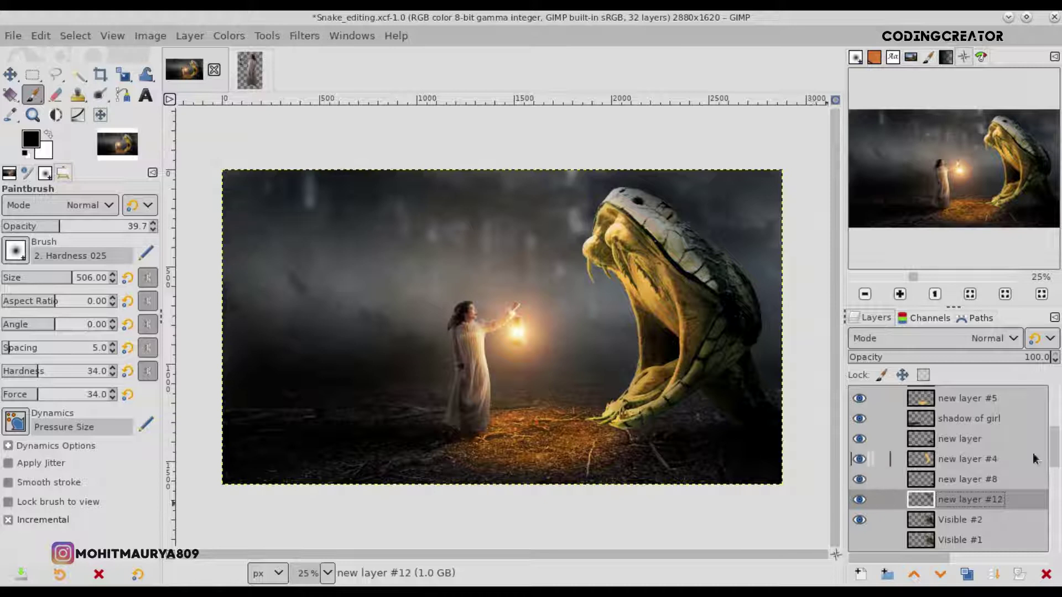
pyautogui.scroll(5, 1034, 459)
pyautogui.scroll(2, 1034, 459)
pyautogui.click(921, 396)
pyautogui.press('m')
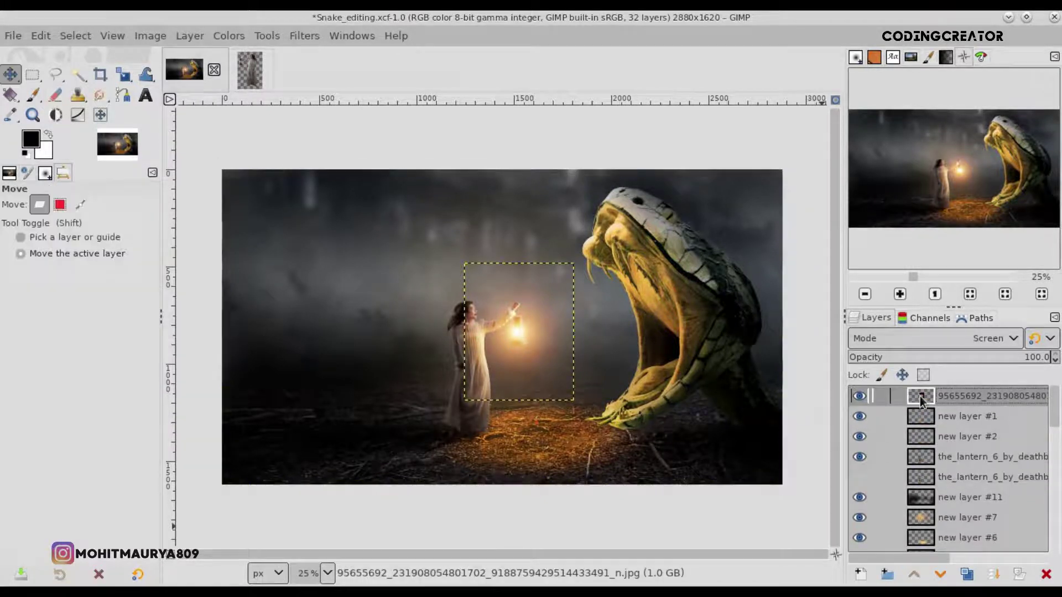
pyautogui.hotkey('shift', 'ctrl', 'n')
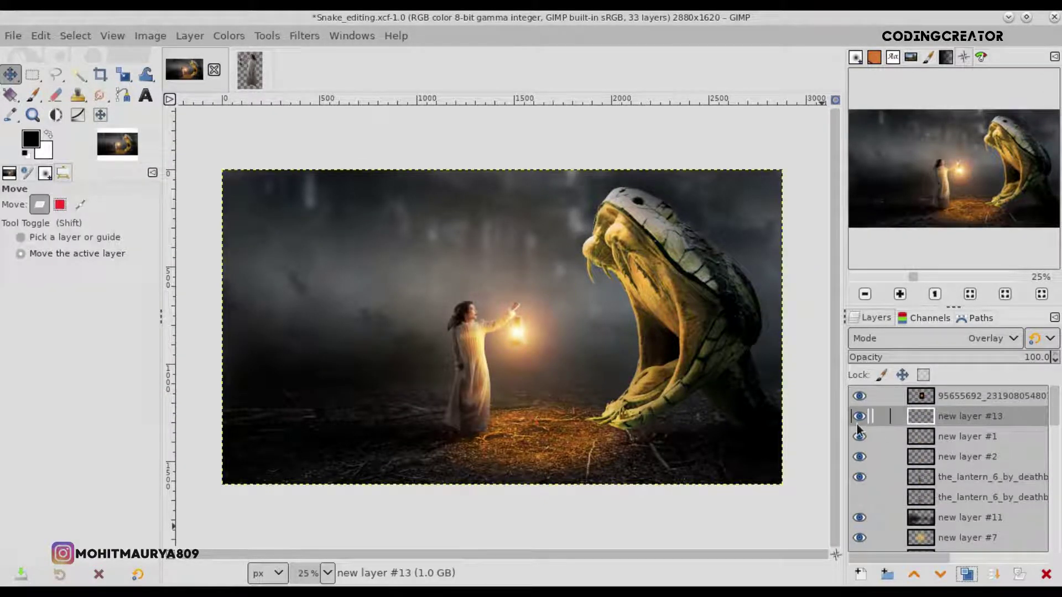
pyautogui.click(945, 361)
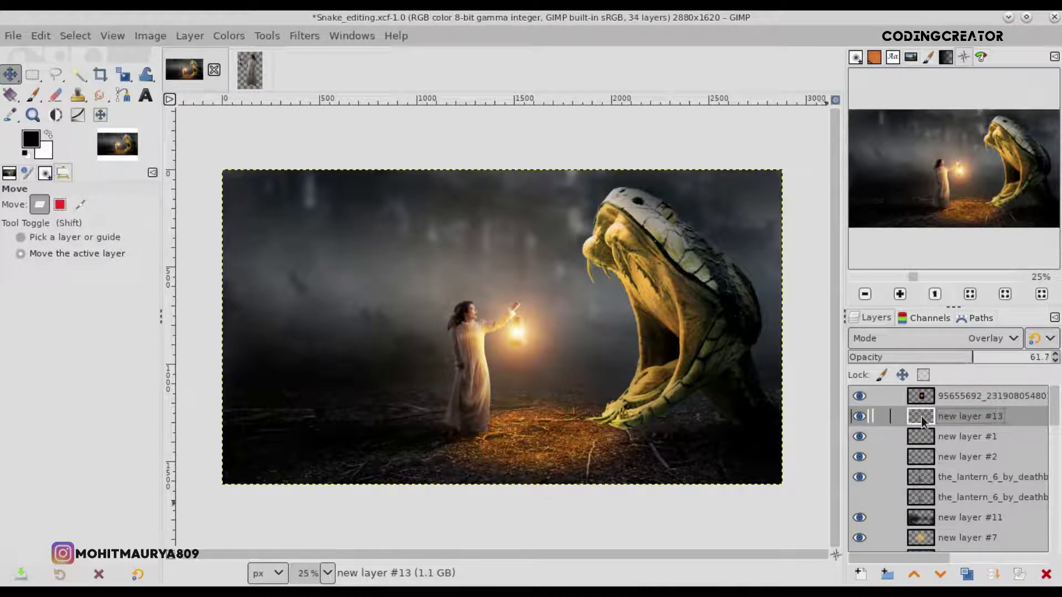
# Move the lantern copy layer down the stack near Visible #1.
pyautogui.moveTo(985, 477); pyautogui.dragTo(919, 549)
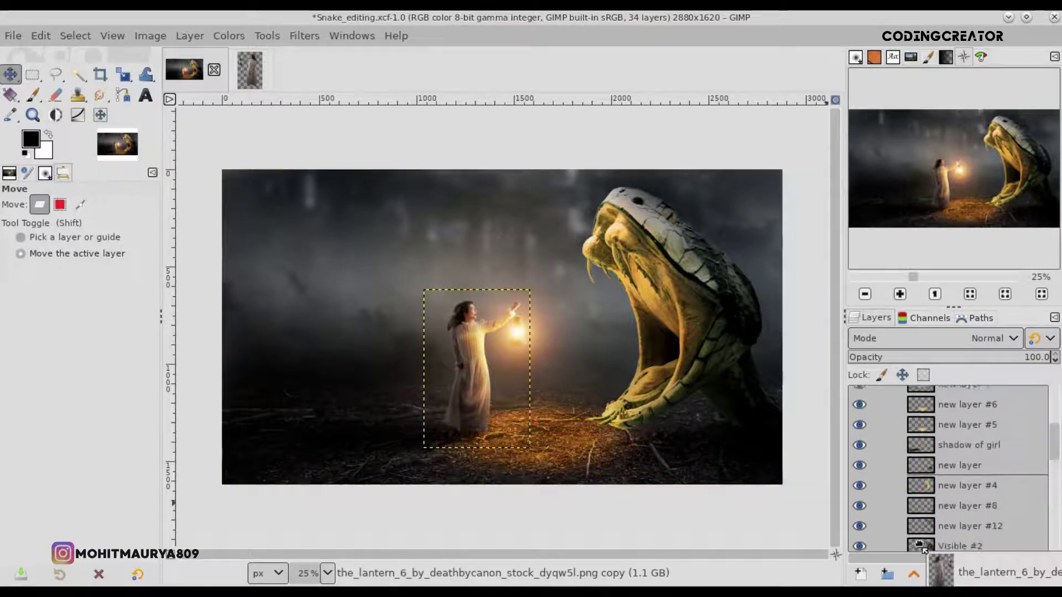
pyautogui.moveTo(920, 549); pyautogui.dragTo(929, 442)
pyautogui.click(930, 443)
pyautogui.moveTo(1054, 517)
pyautogui.mouseDown()
pyautogui.moveTo(1053, 412)
pyautogui.moveTo(1048, 486)
pyautogui.moveTo(907, 477)
pyautogui.mouseUp()
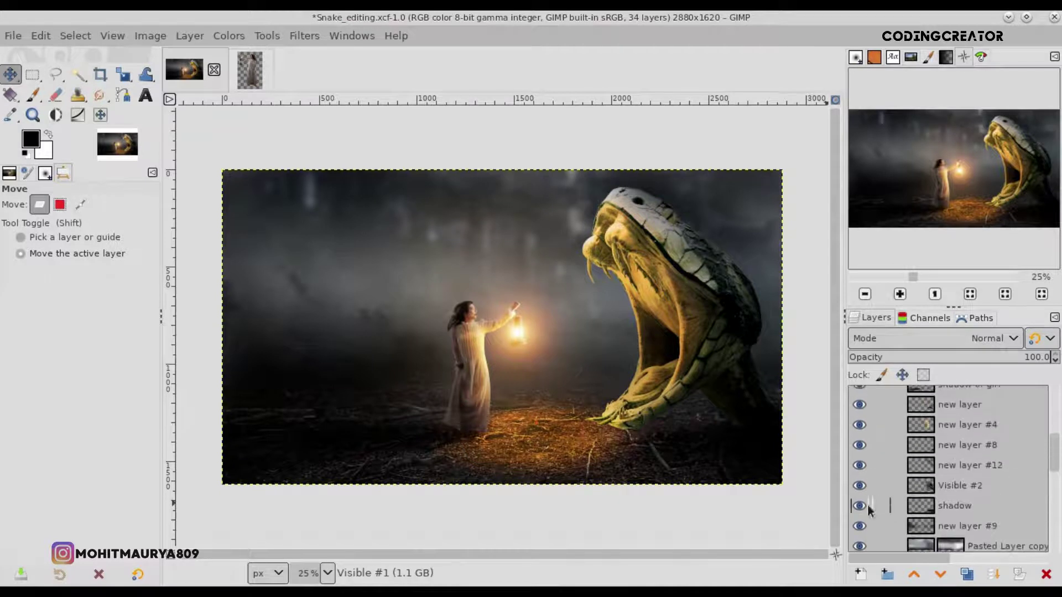
pyautogui.scroll(-2, 1054, 464)
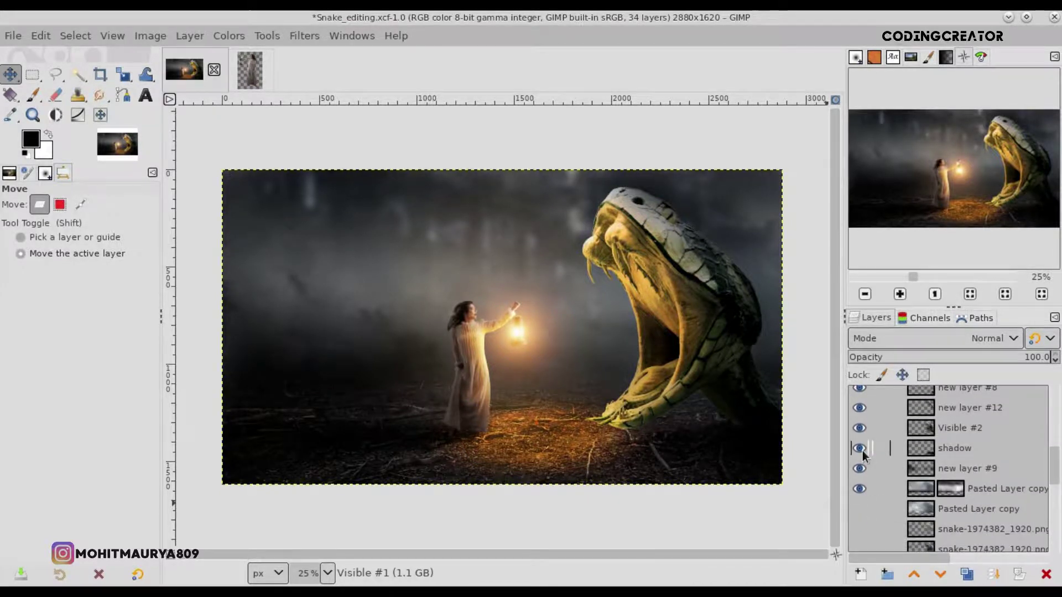
# Hide the upper layers and create merged Visible #3 from the misty-forest background.
pyautogui.keyDown('shift'); pyautogui.click(861, 450); pyautogui.keyUp('shift')
pyautogui.click(861, 468)
pyautogui.moveTo(1056, 465); pyautogui.dragTo(1056, 496)
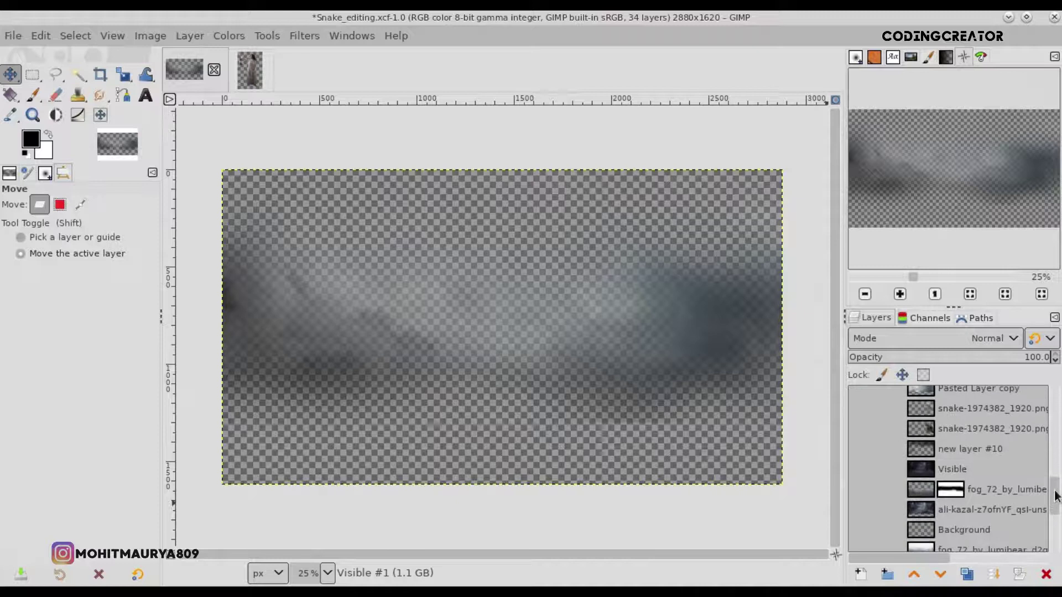
pyautogui.click(859, 469)
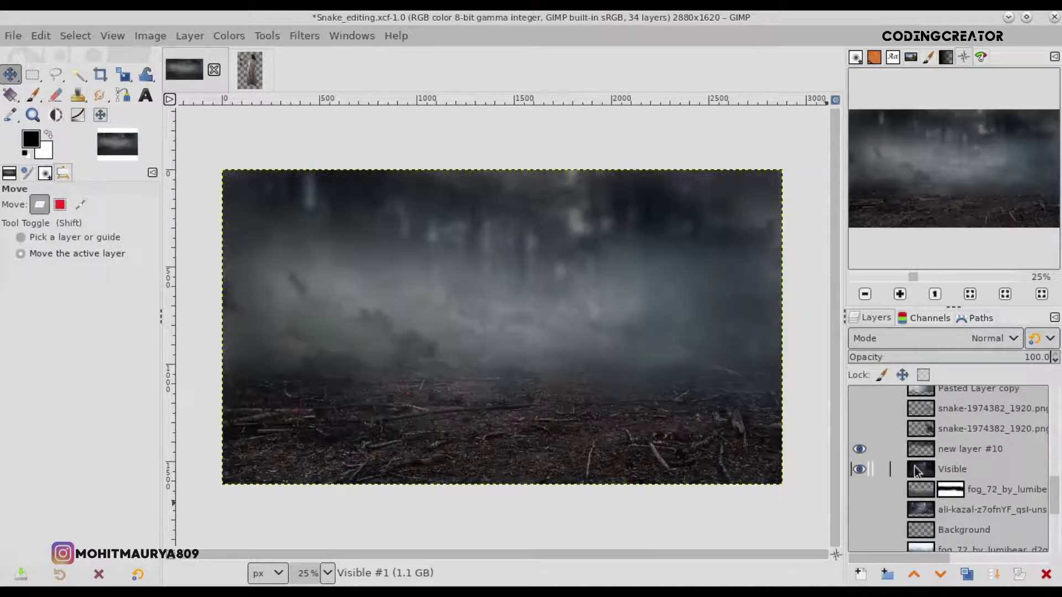
pyautogui.click(920, 467)
pyautogui.moveTo(1056, 506); pyautogui.dragTo(1055, 471)
pyautogui.rightClick(920, 491)
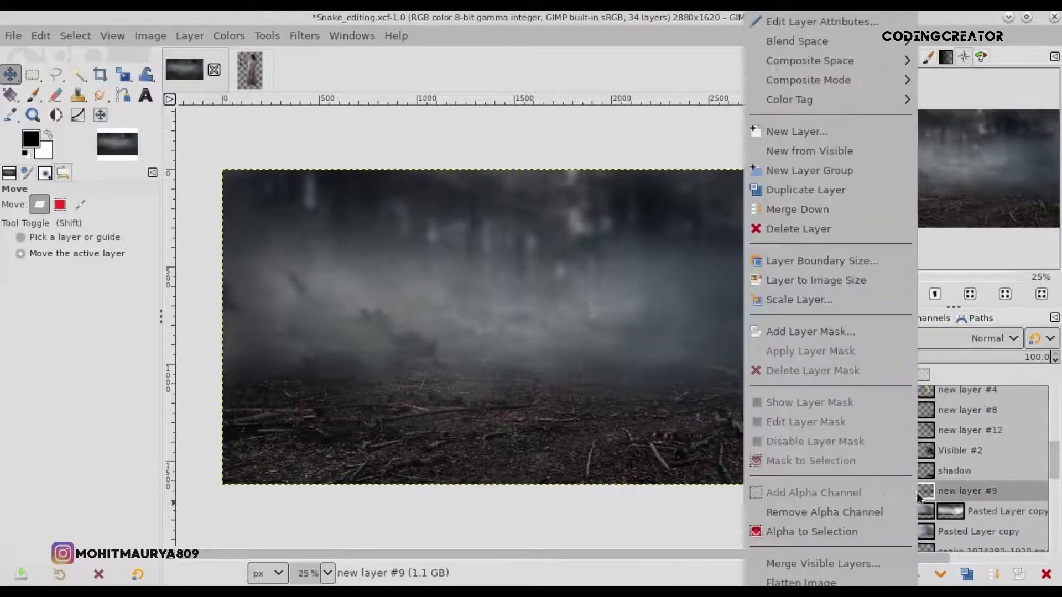
pyautogui.click(830, 151)
pyautogui.scroll(-3, 1055, 451)
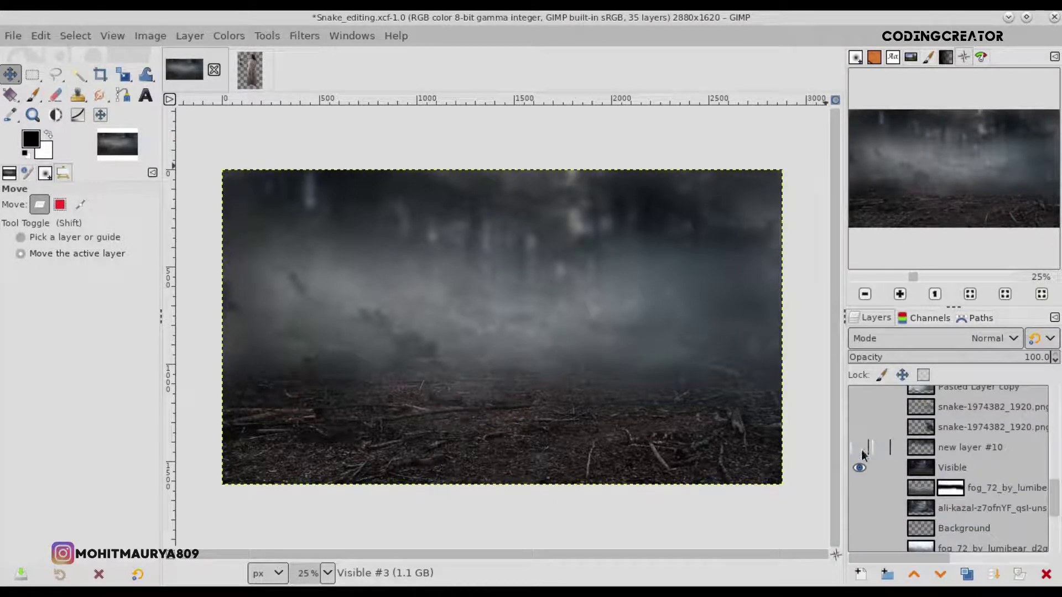
pyautogui.scroll(5, 1033, 499)
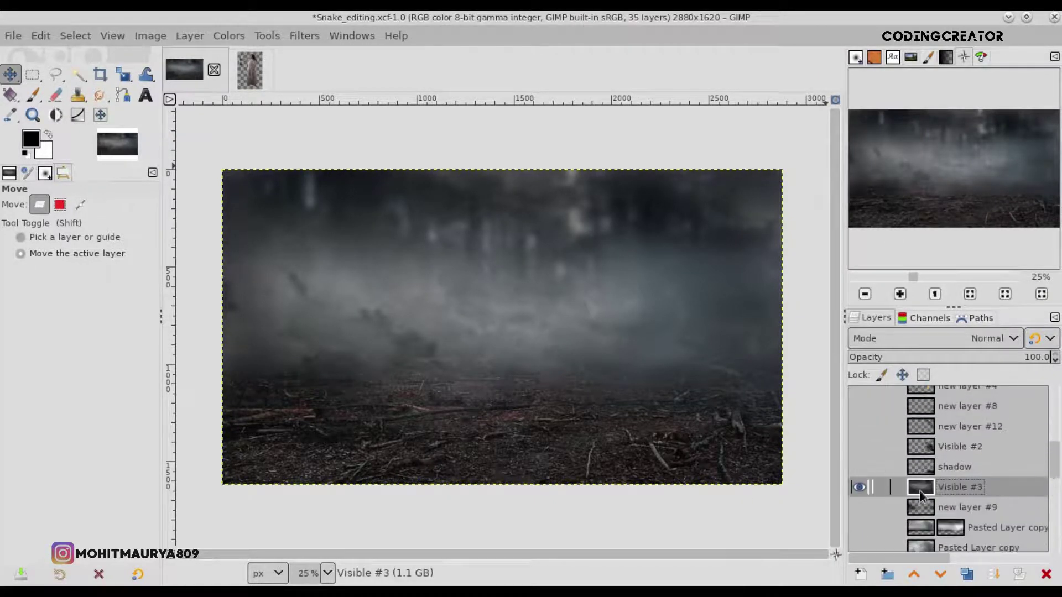
# Darken Visible #3 with Curves, pulling midtones to about 119 and lowering highlights.
pyautogui.click(229, 36)
pyautogui.click(243, 231)
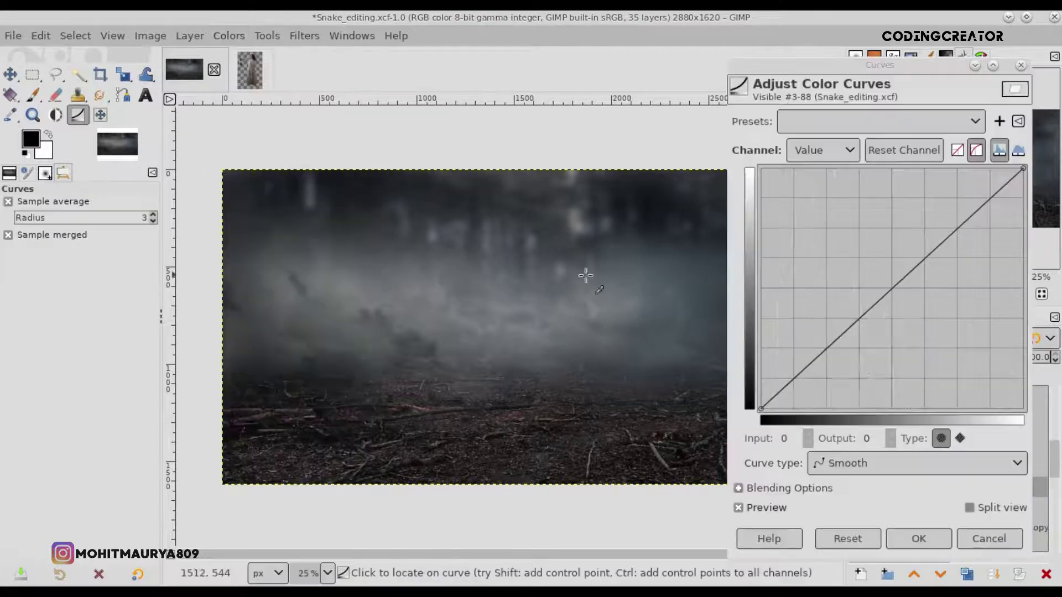
pyautogui.moveTo(895, 287); pyautogui.dragTo(914, 299)
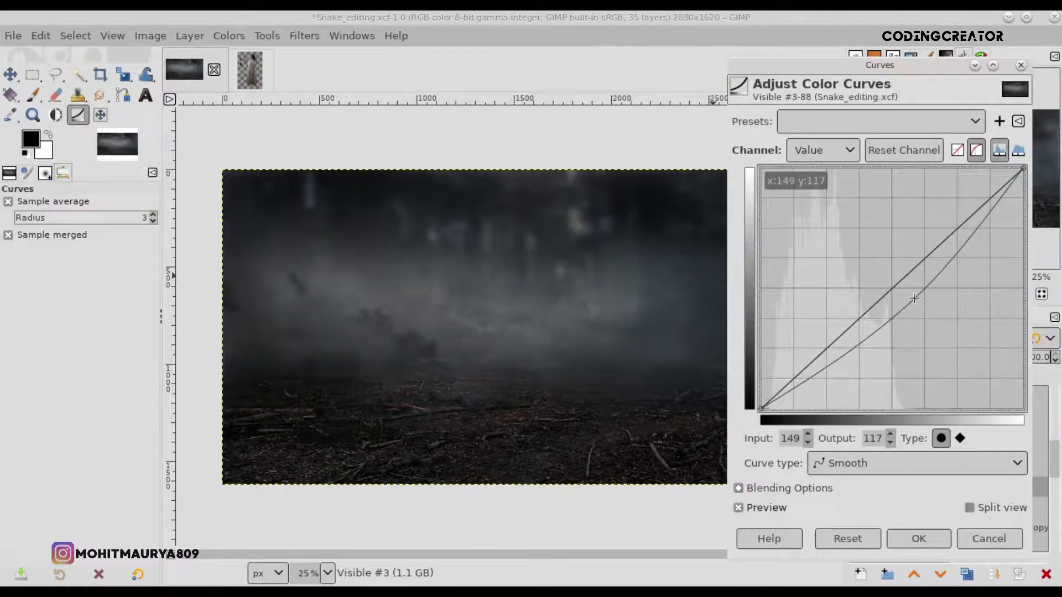
pyautogui.moveTo(1024, 169)
pyautogui.mouseDown()
pyautogui.moveTo(1023, 214)
pyautogui.moveTo(1023, 169)
pyautogui.mouseUp()
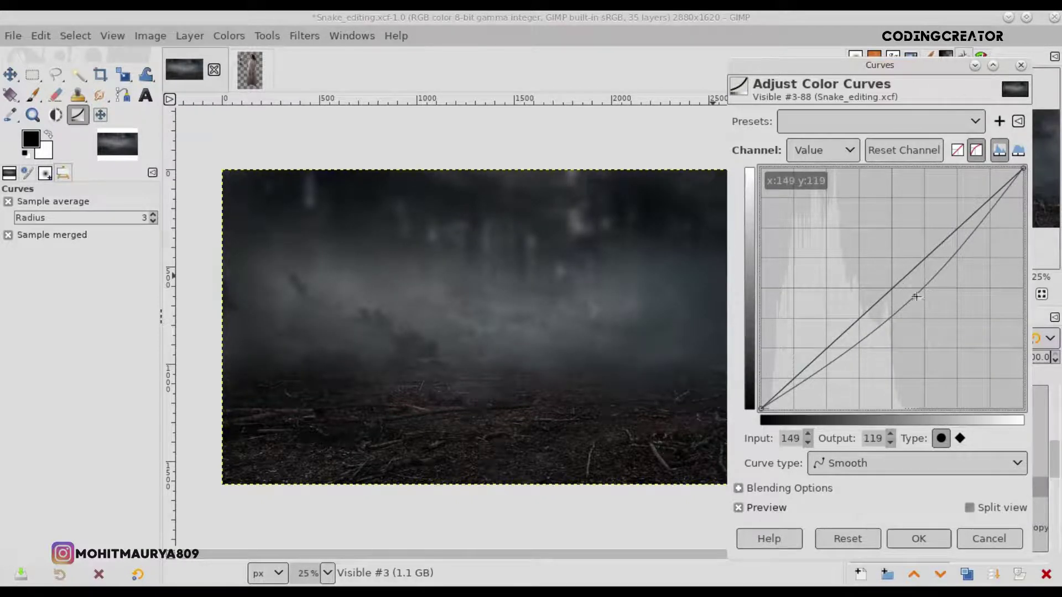
pyautogui.click(919, 539)
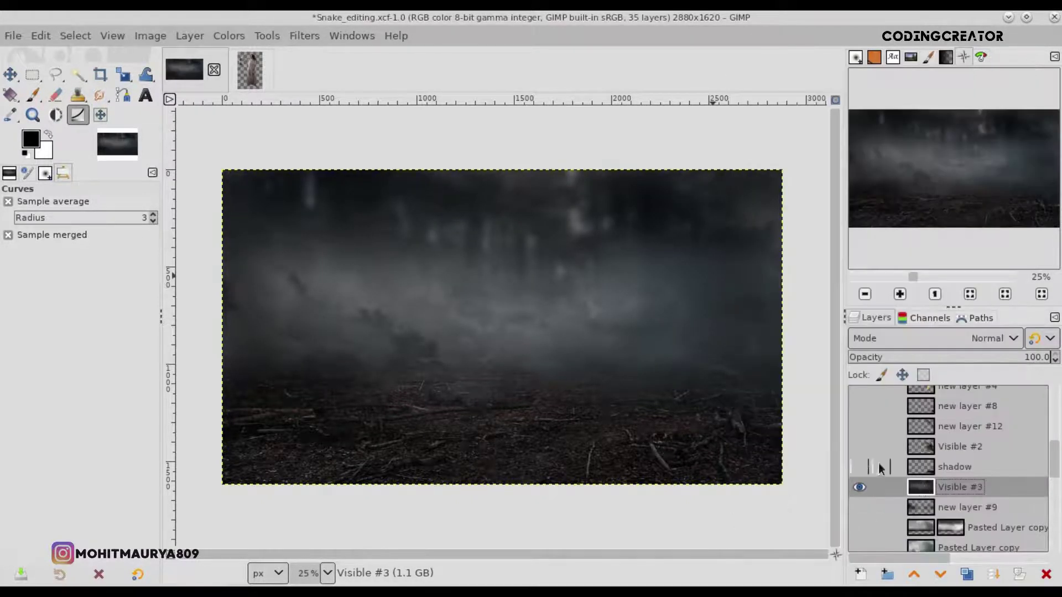
pyautogui.moveTo(859, 467); pyautogui.dragTo(859, 406)
# Show the snake, glow and lantern layers again and create Visible #4 from visible.
pyautogui.scroll(2, 1051, 455)
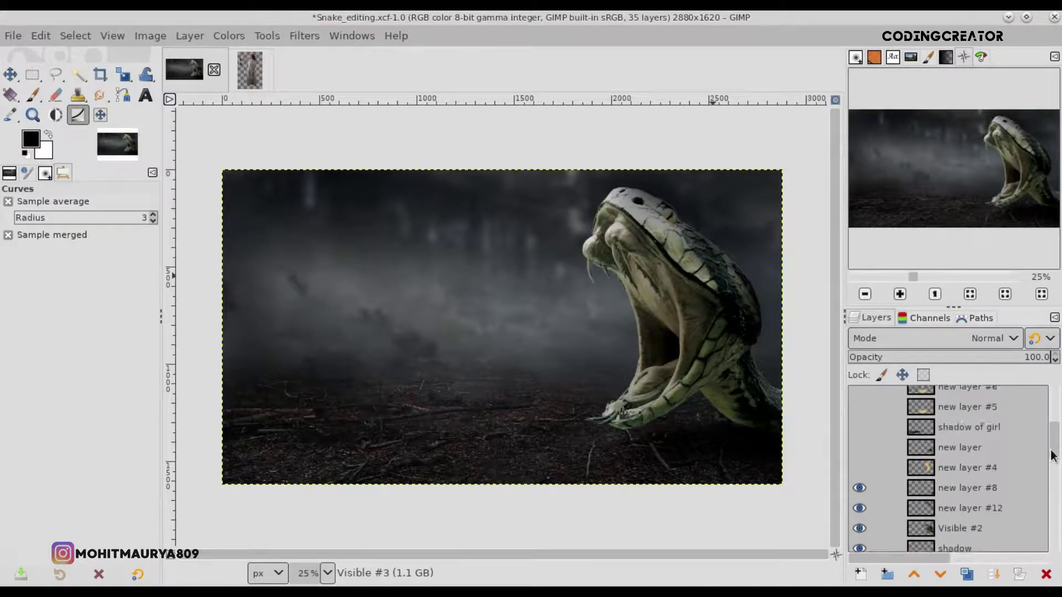
pyautogui.scroll(2, 1051, 455)
pyautogui.moveTo(859, 511); pyautogui.dragTo(859, 390)
pyautogui.scroll(2, 1051, 438)
pyautogui.moveTo(859, 455); pyautogui.dragTo(860, 394)
pyautogui.scroll(1, 859, 396)
pyautogui.click(859, 396)
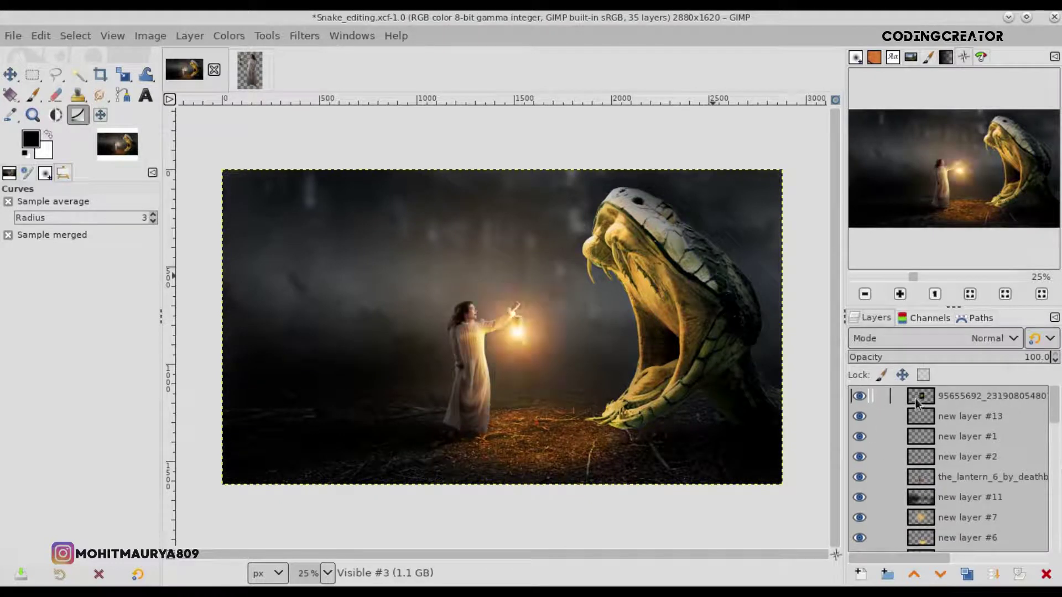
pyautogui.click(920, 401)
pyautogui.press('m')
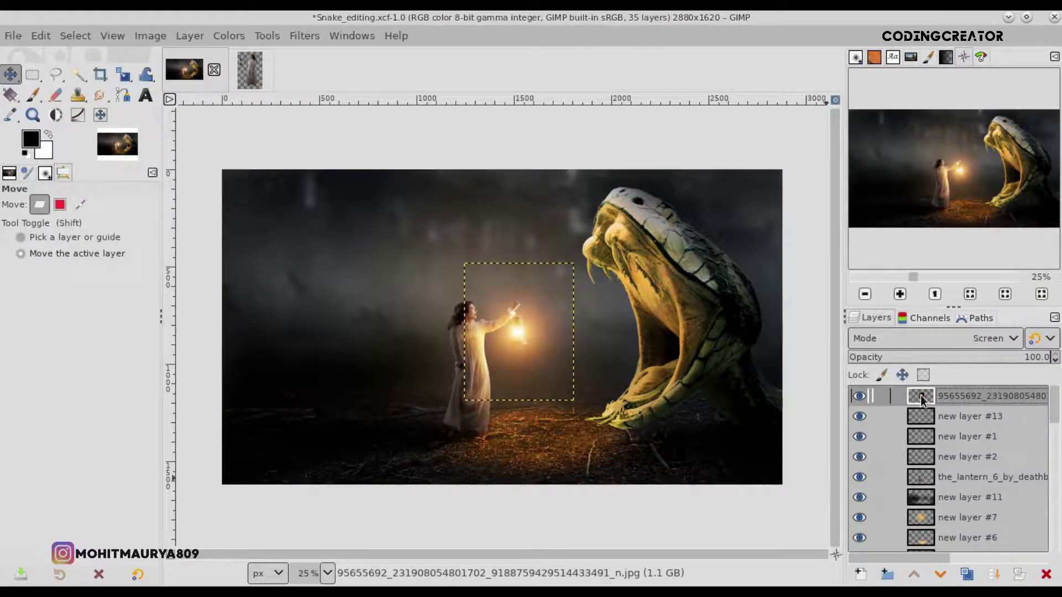
pyautogui.rightClick(920, 395)
pyautogui.click(830, 150)
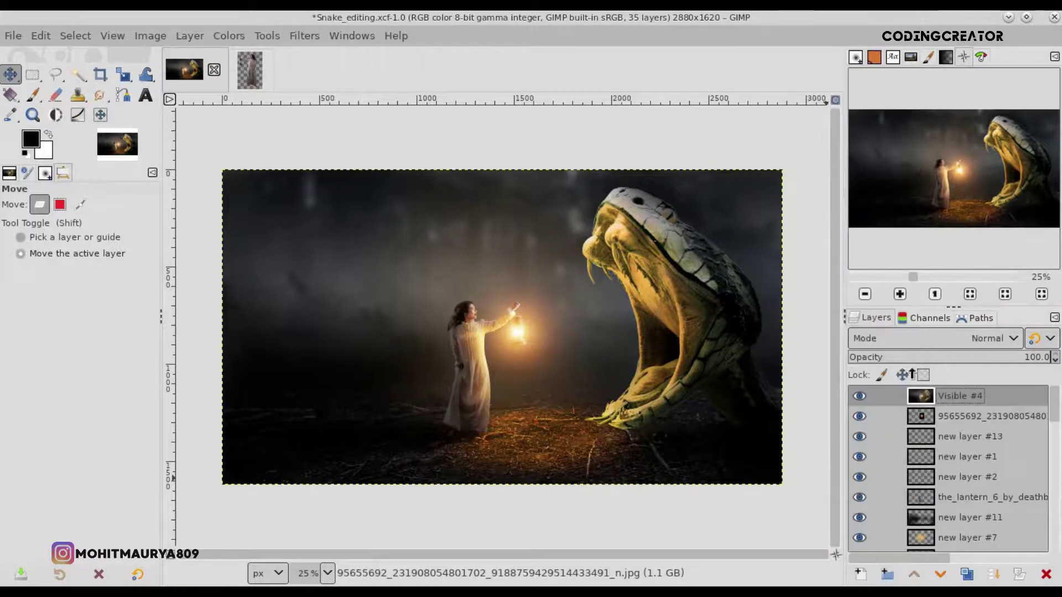
# Tweak Visible #4 Levels (Value midtones, red, blue gamma and white point), then stamp Visible #5.
pyautogui.click(188, 36)
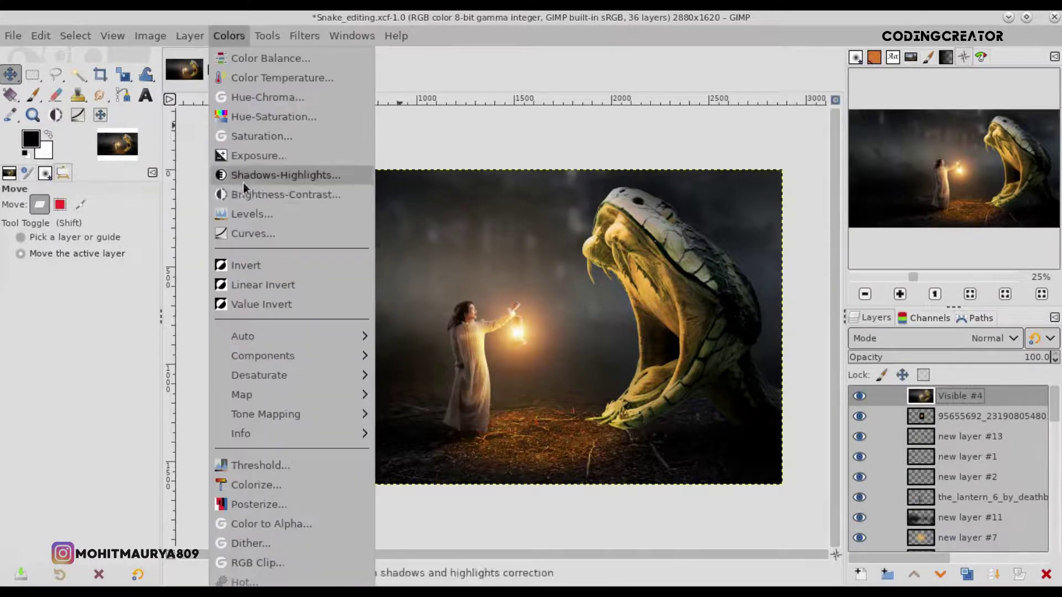
pyautogui.click(243, 214)
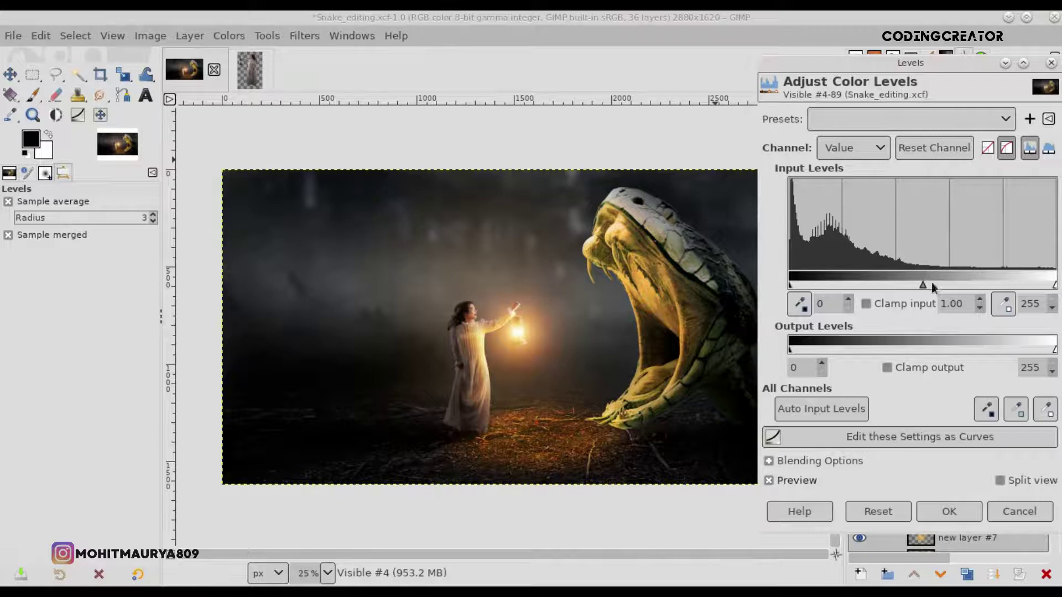
pyautogui.moveTo(927, 284); pyautogui.dragTo(924, 284)
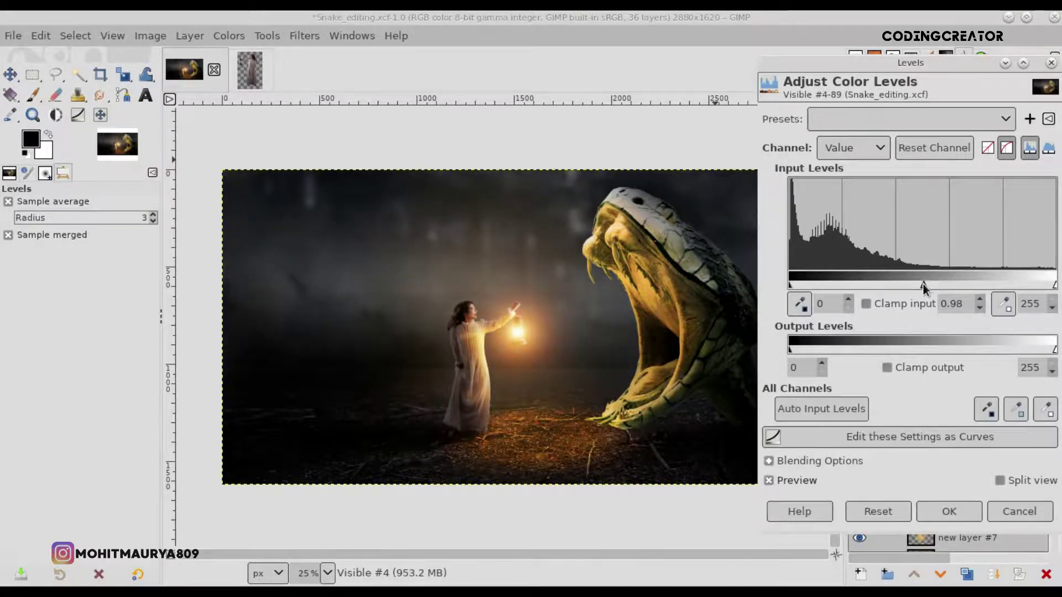
pyautogui.click(862, 156)
pyautogui.click(852, 172)
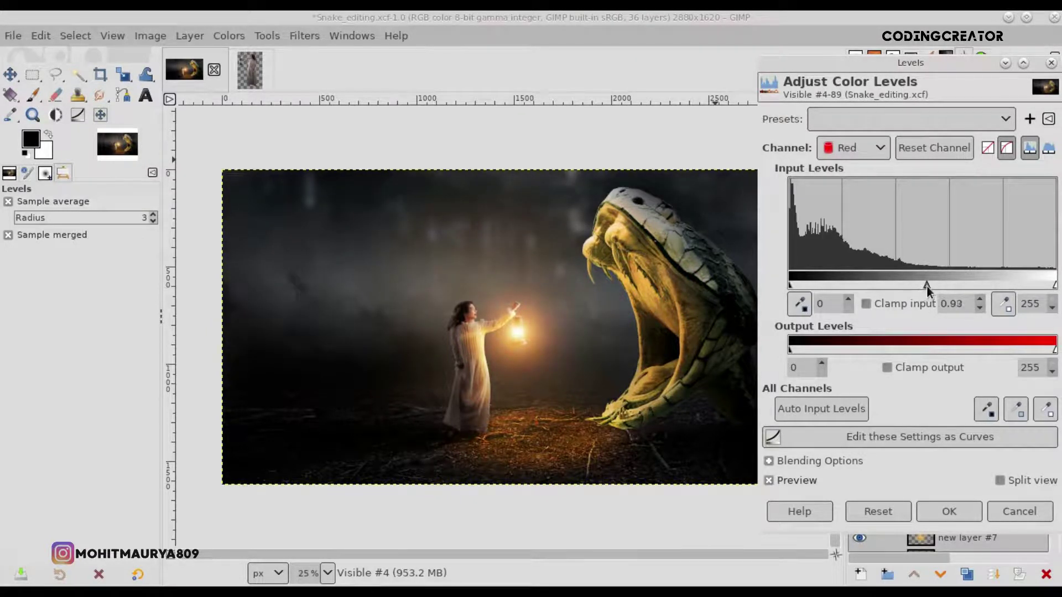
pyautogui.click(853, 150)
pyautogui.click(849, 195)
pyautogui.click(980, 308)
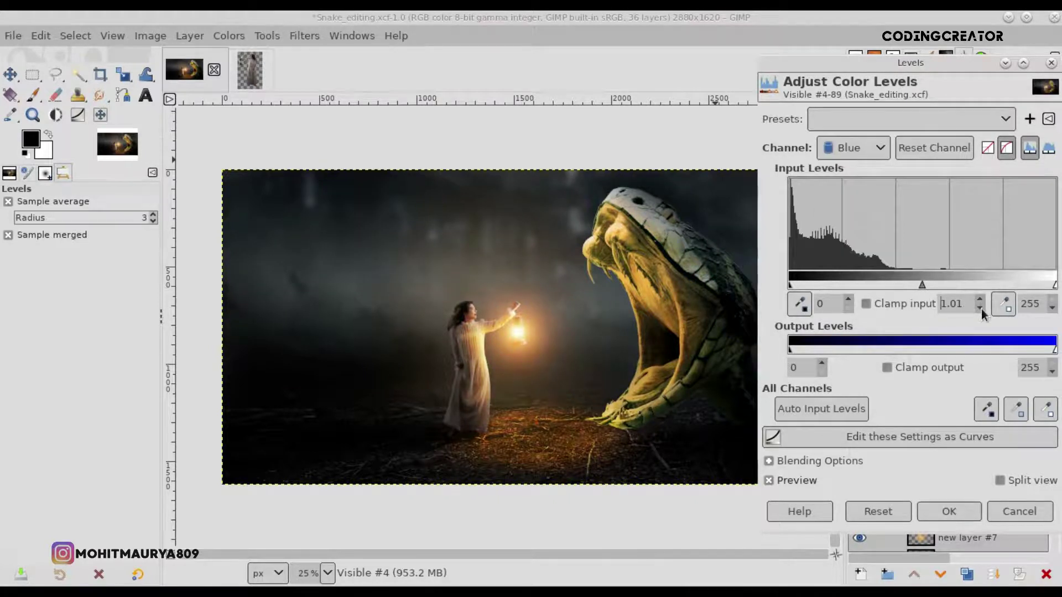
pyautogui.moveTo(1055, 287); pyautogui.dragTo(1054, 287)
pyautogui.click(974, 511)
pyautogui.hotkey('ctrl', 'shift', 'alt', 'e')
pyautogui.click(859, 416)
# Color Balance Visible #5: shadows toward cyan and blue, highlights toward red, midtones slightly yellow.
pyautogui.click(227, 40)
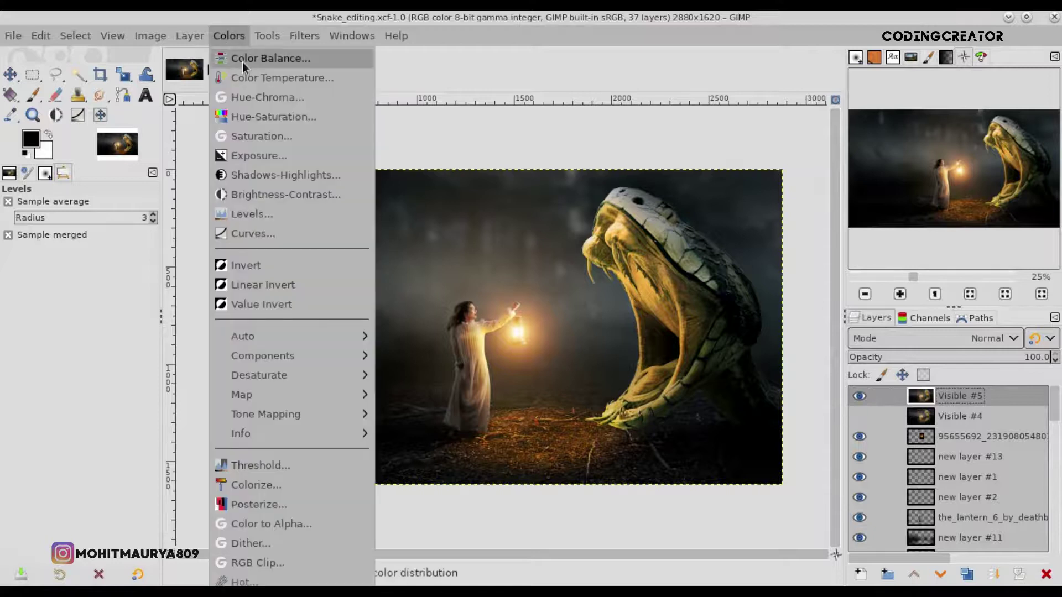
pyautogui.click(242, 62)
pyautogui.click(819, 131)
pyautogui.click(919, 194)
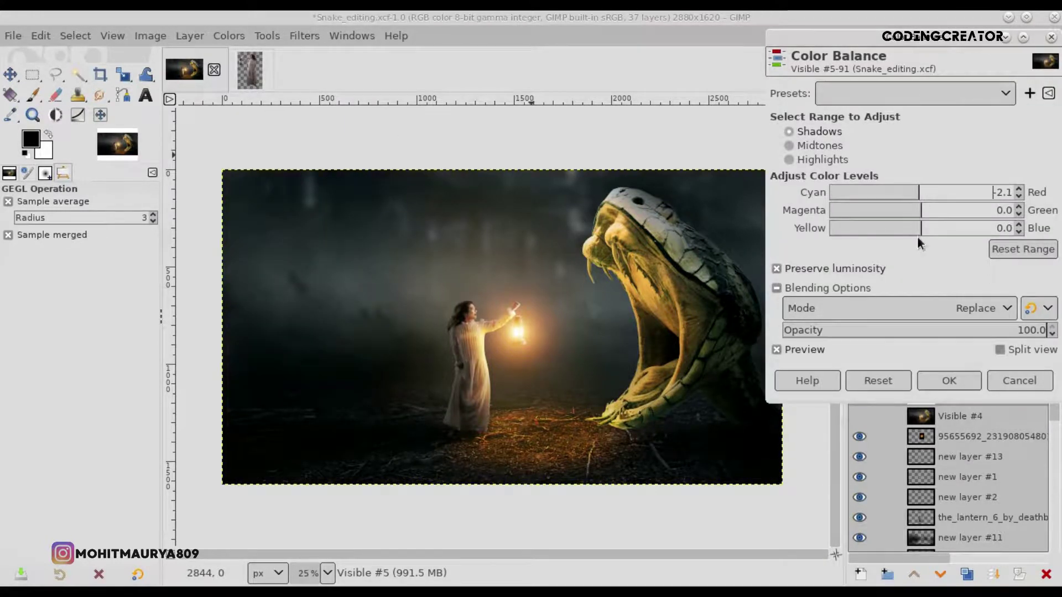
pyautogui.moveTo(920, 233); pyautogui.dragTo(923, 234)
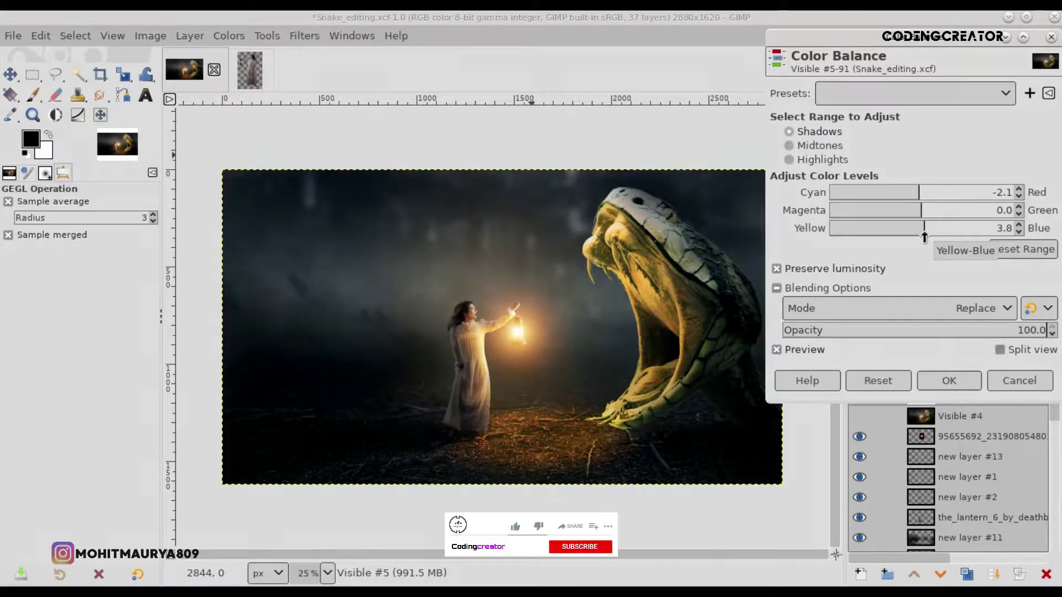
pyautogui.click(806, 159)
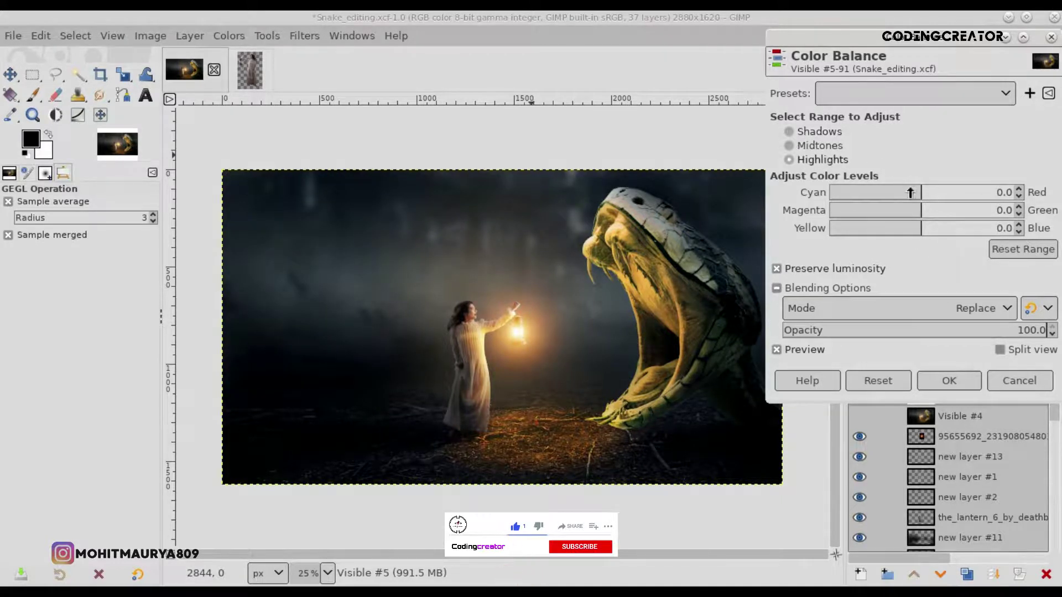
pyautogui.moveTo(910, 193); pyautogui.dragTo(934, 194)
pyautogui.click(790, 144)
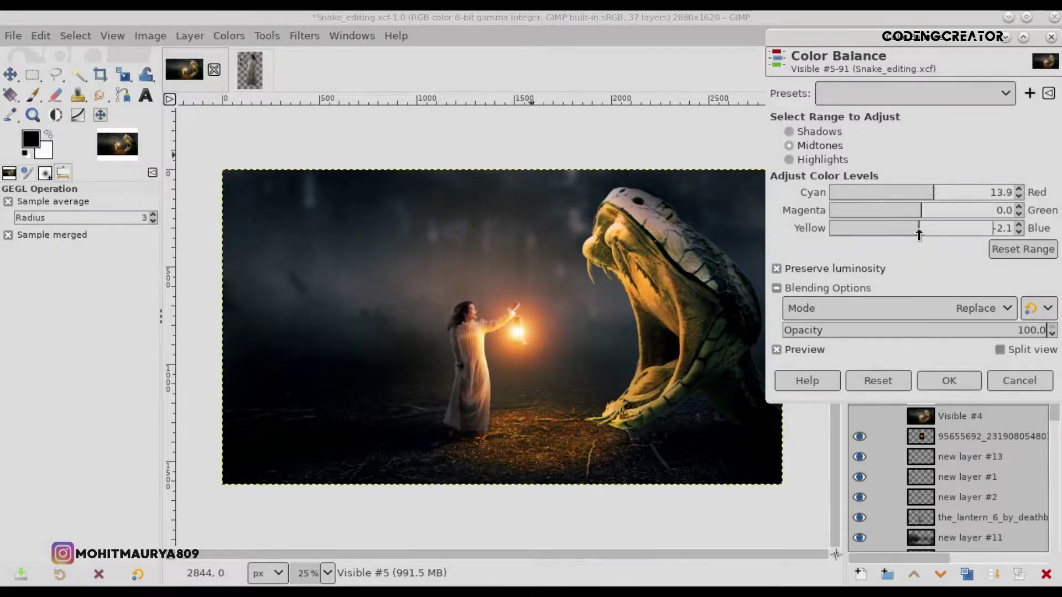
pyautogui.moveTo(916, 235); pyautogui.dragTo(915, 235)
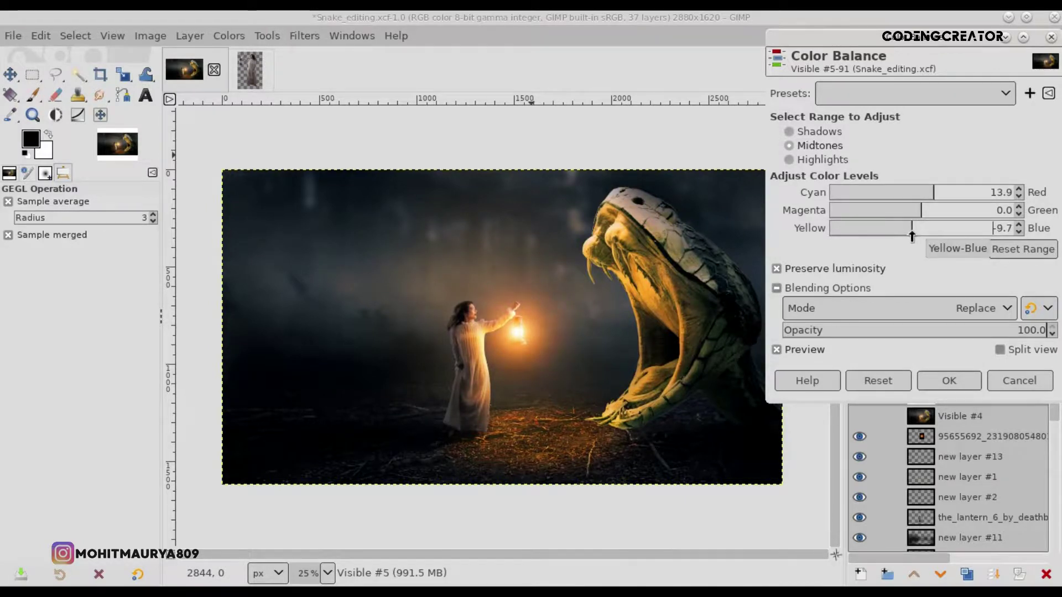
pyautogui.moveTo(909, 235); pyautogui.dragTo(911, 235)
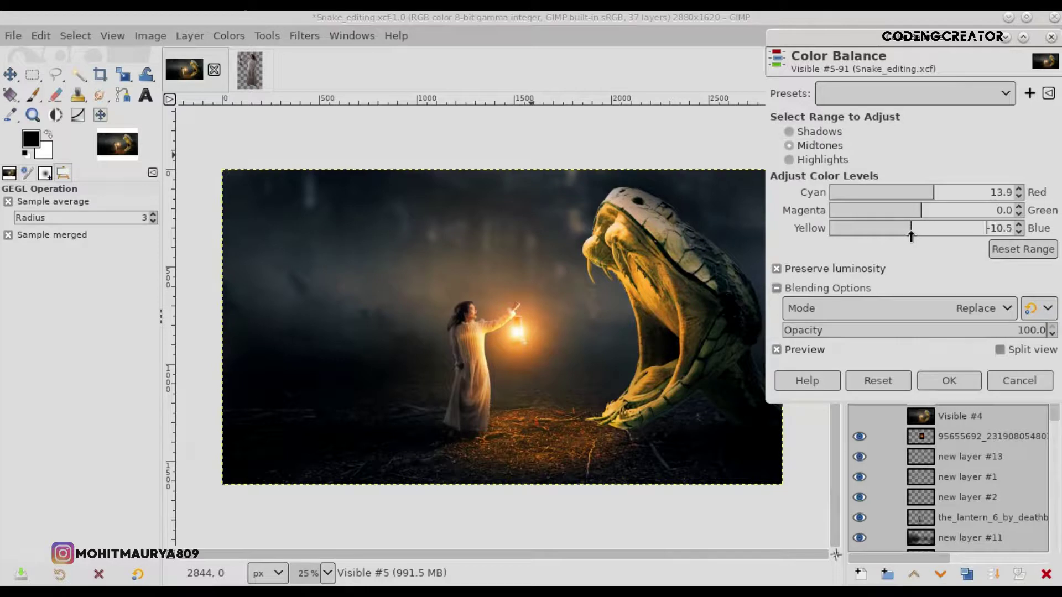
pyautogui.click(795, 351)
pyautogui.click(821, 163)
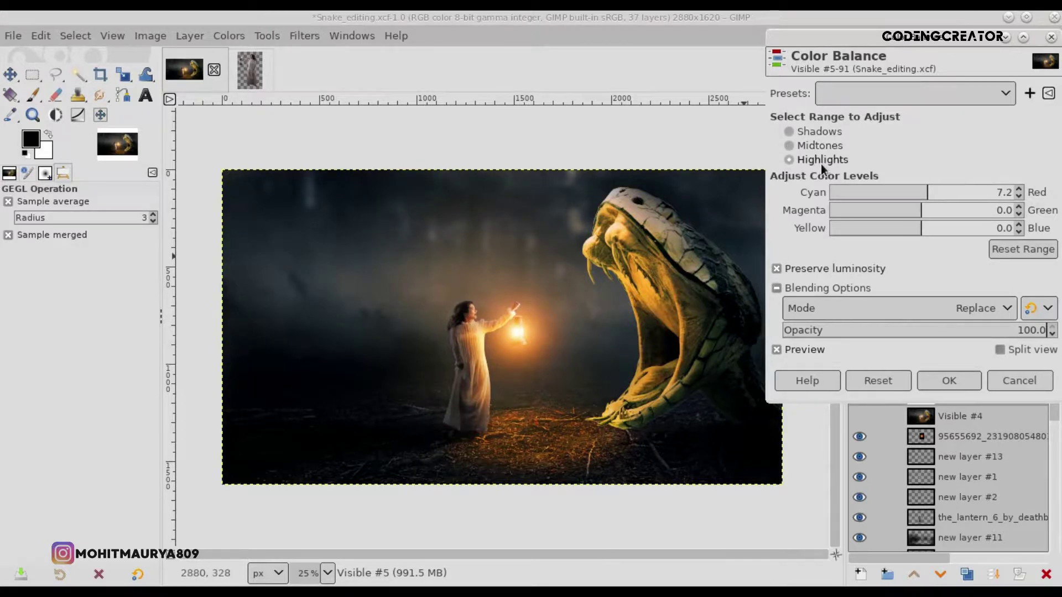
pyautogui.click(950, 380)
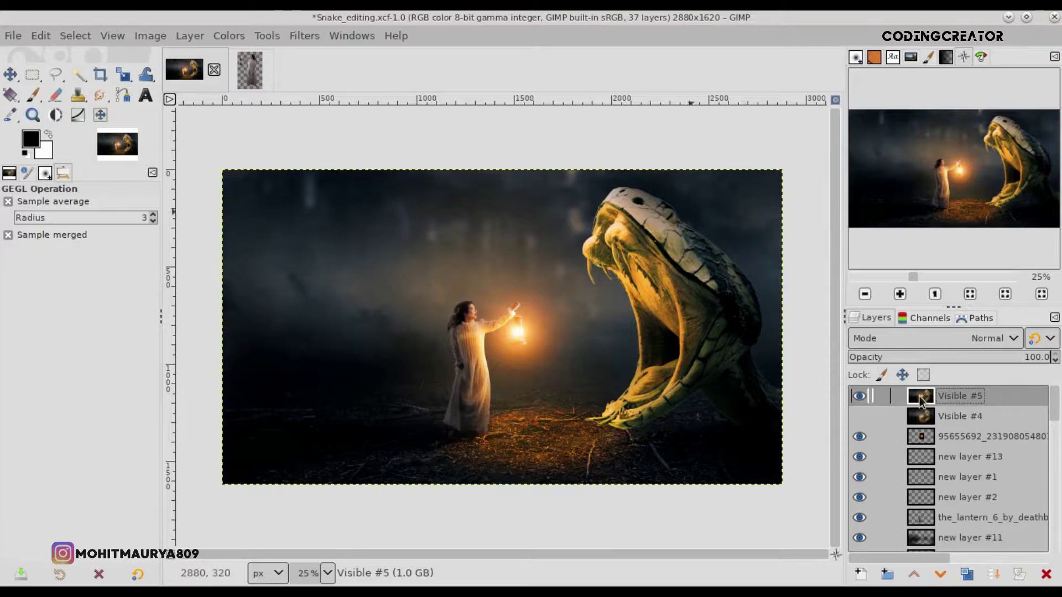
# Apply a second Color Balance with midtones Cyan-Red -6.3 and Yellow-Blue 6.3.
pyautogui.click(224, 32)
pyautogui.click(270, 58)
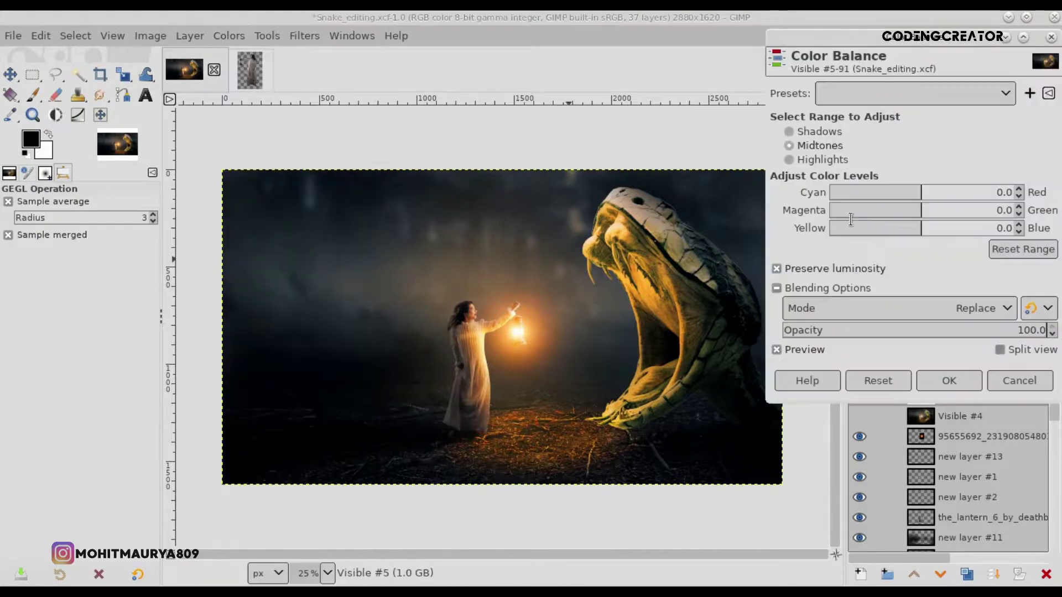
pyautogui.click(916, 194)
pyautogui.click(926, 229)
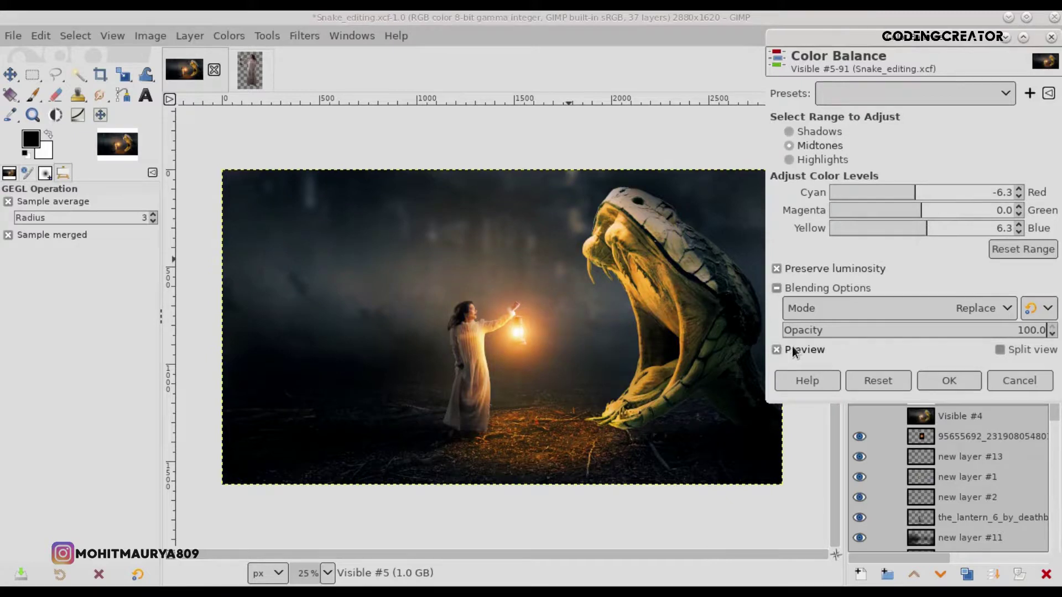
pyautogui.click(944, 382)
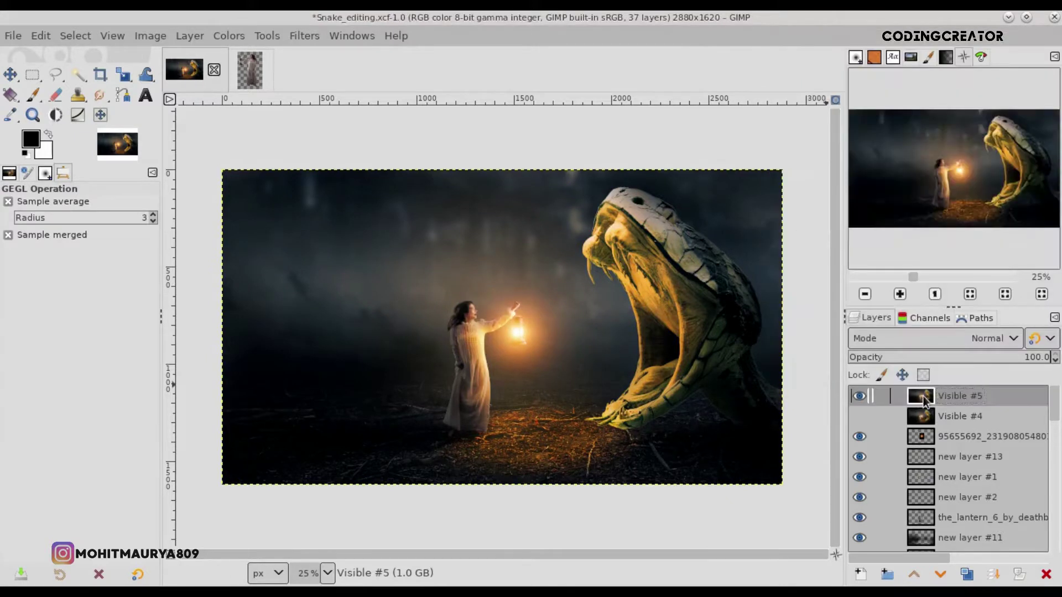
# On new layer #15, stamp the 'mm creation' brush at size 321 lower-left and select its shape.
pyautogui.click(861, 574)
pyautogui.click(950, 564)
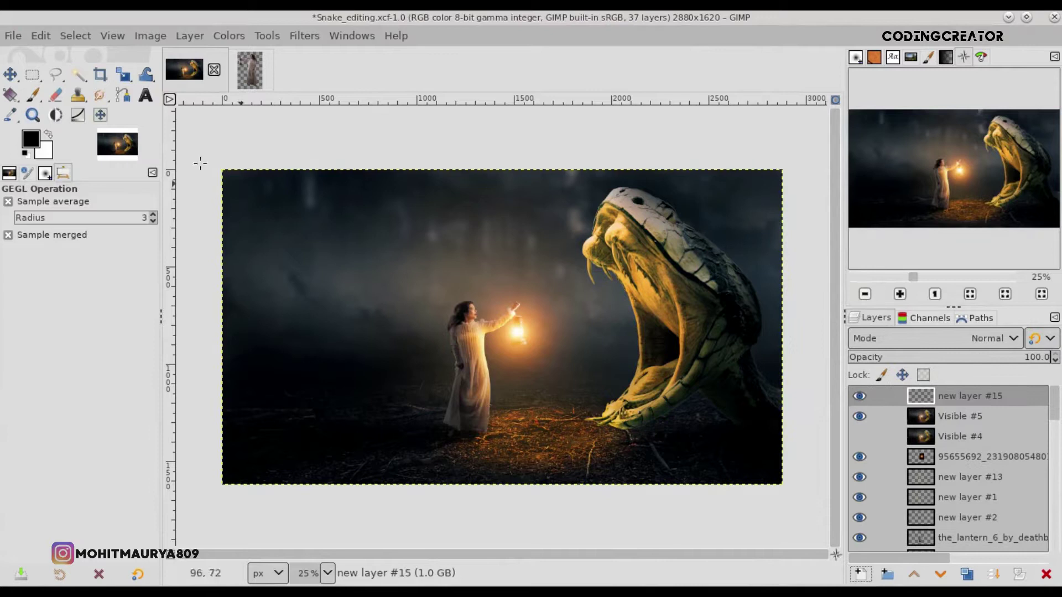
pyautogui.click(33, 95)
pyautogui.write('mm creation')
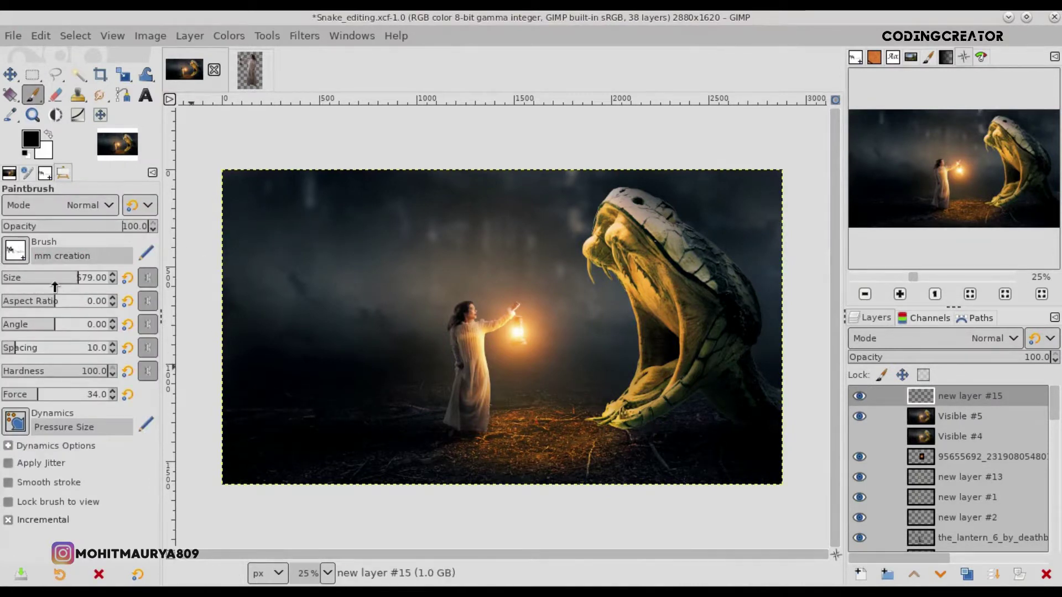
pyautogui.click(54, 277)
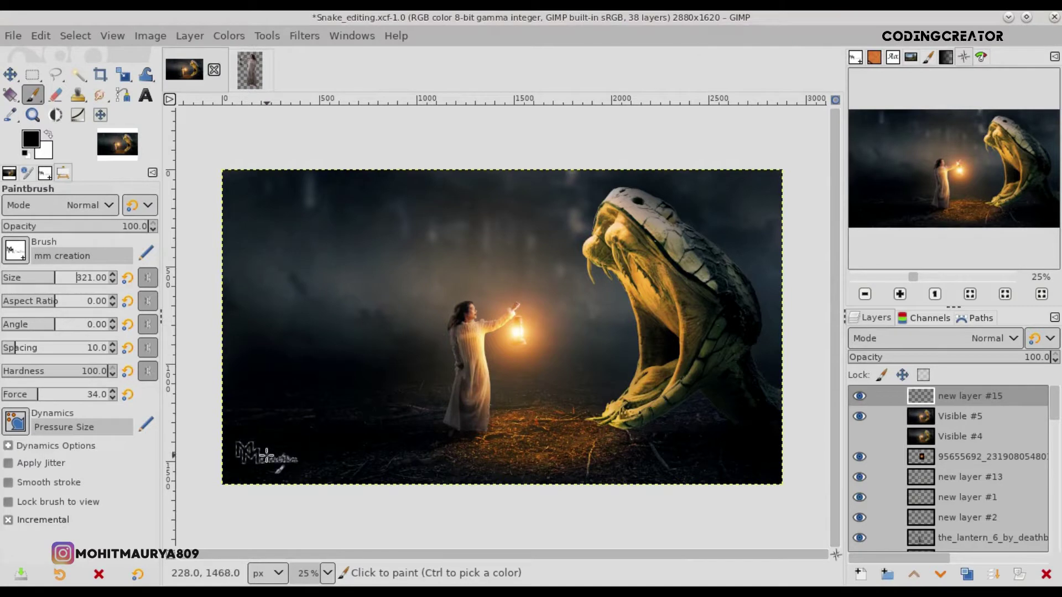
pyautogui.click(275, 461)
pyautogui.rightClick(889, 398)
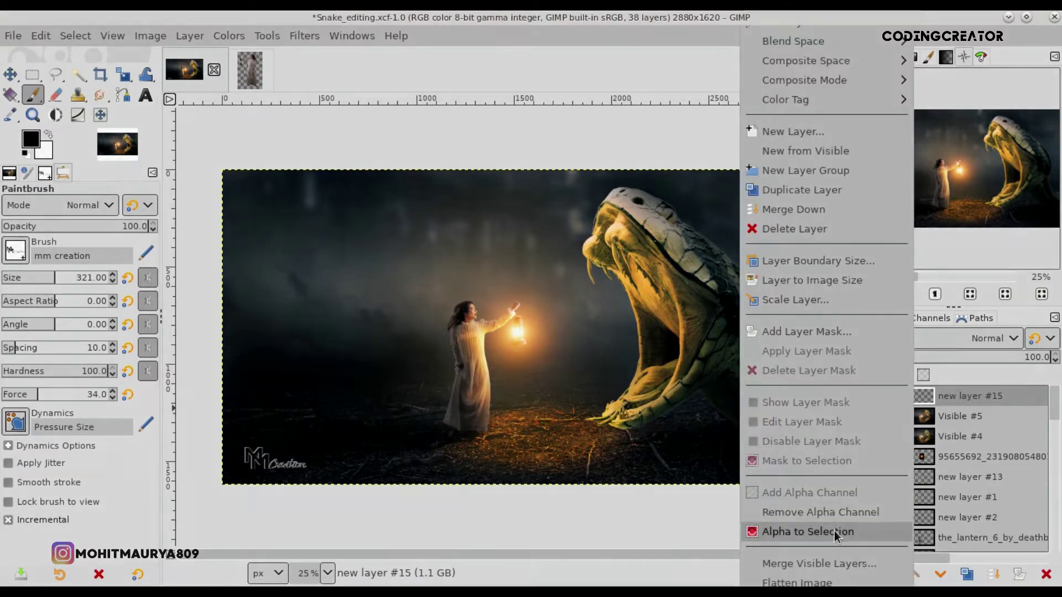
pyautogui.click(834, 531)
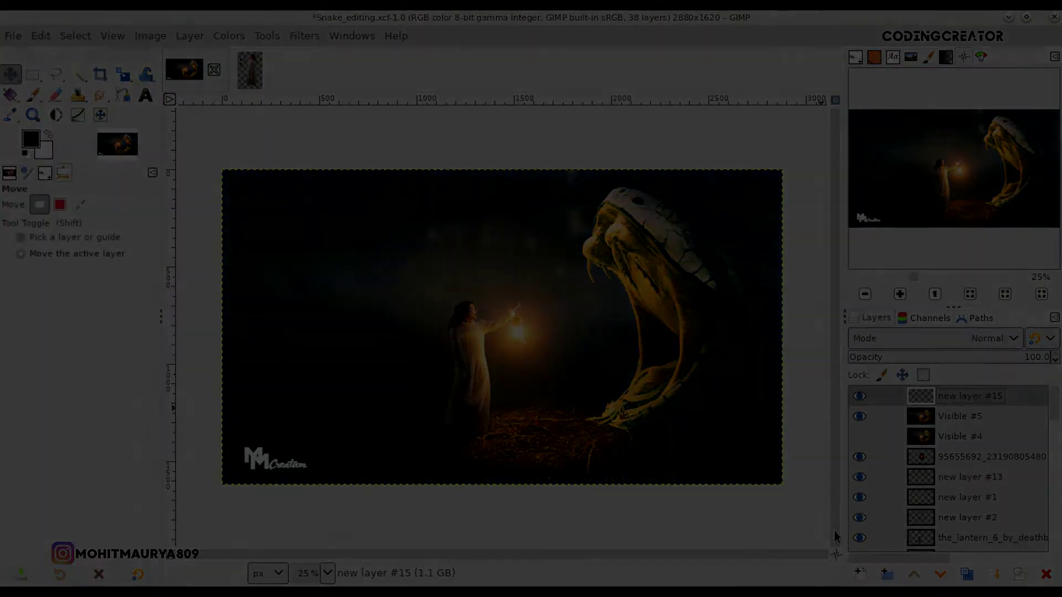